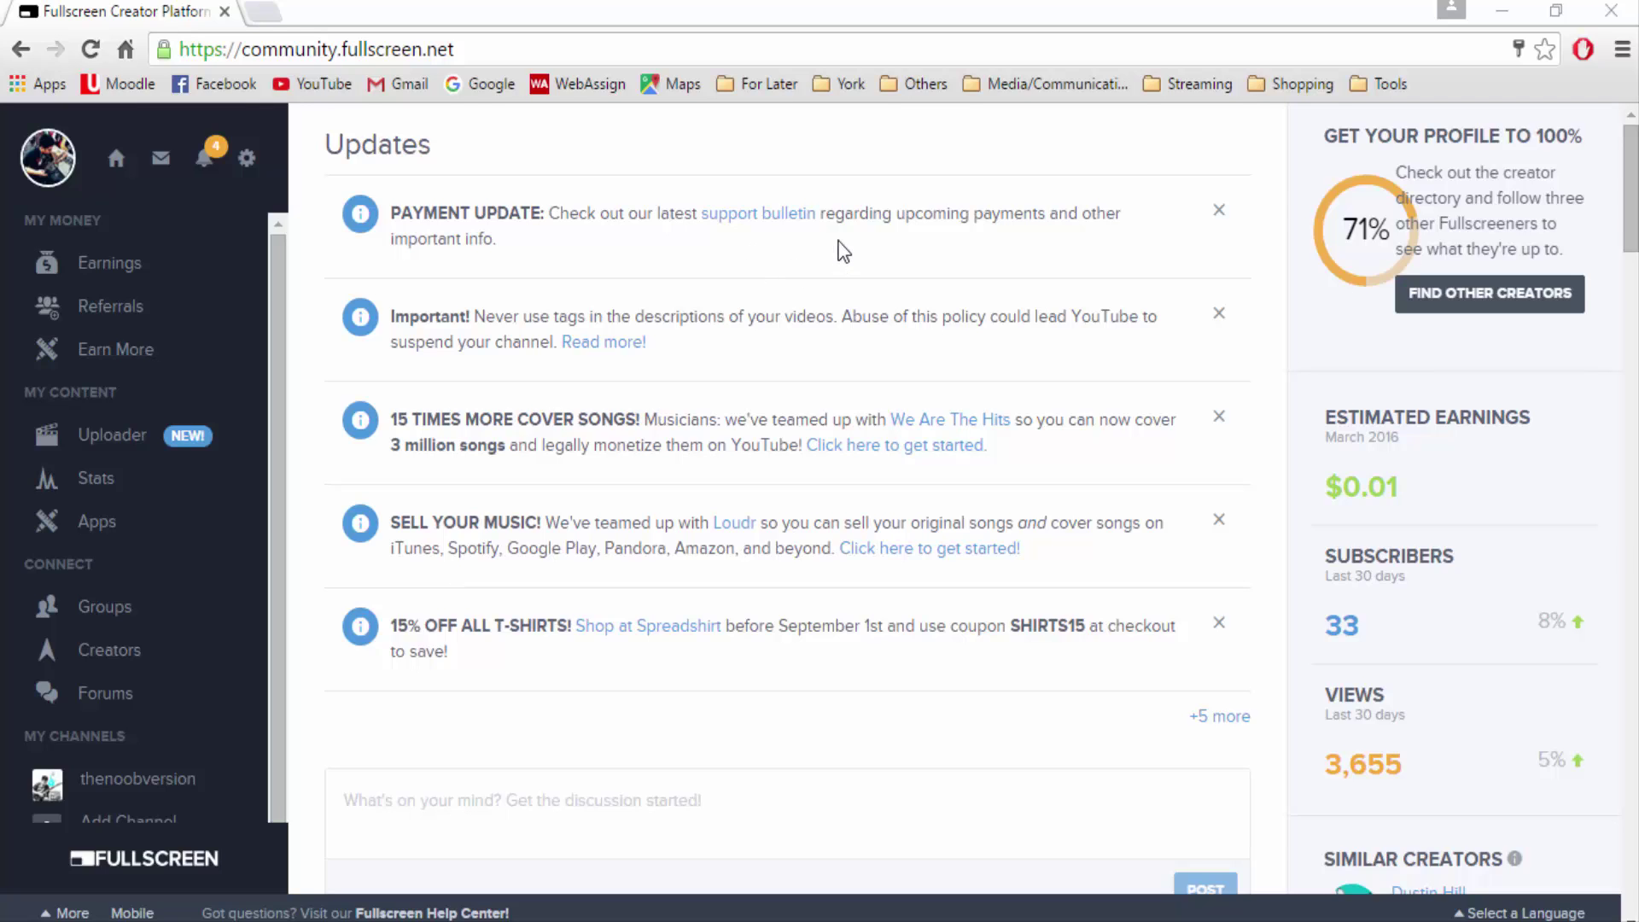
# Step: View the Earn More apps in the Fullscreen creator platform, and switch to the full Apps page
pyautogui.click(632, 182)
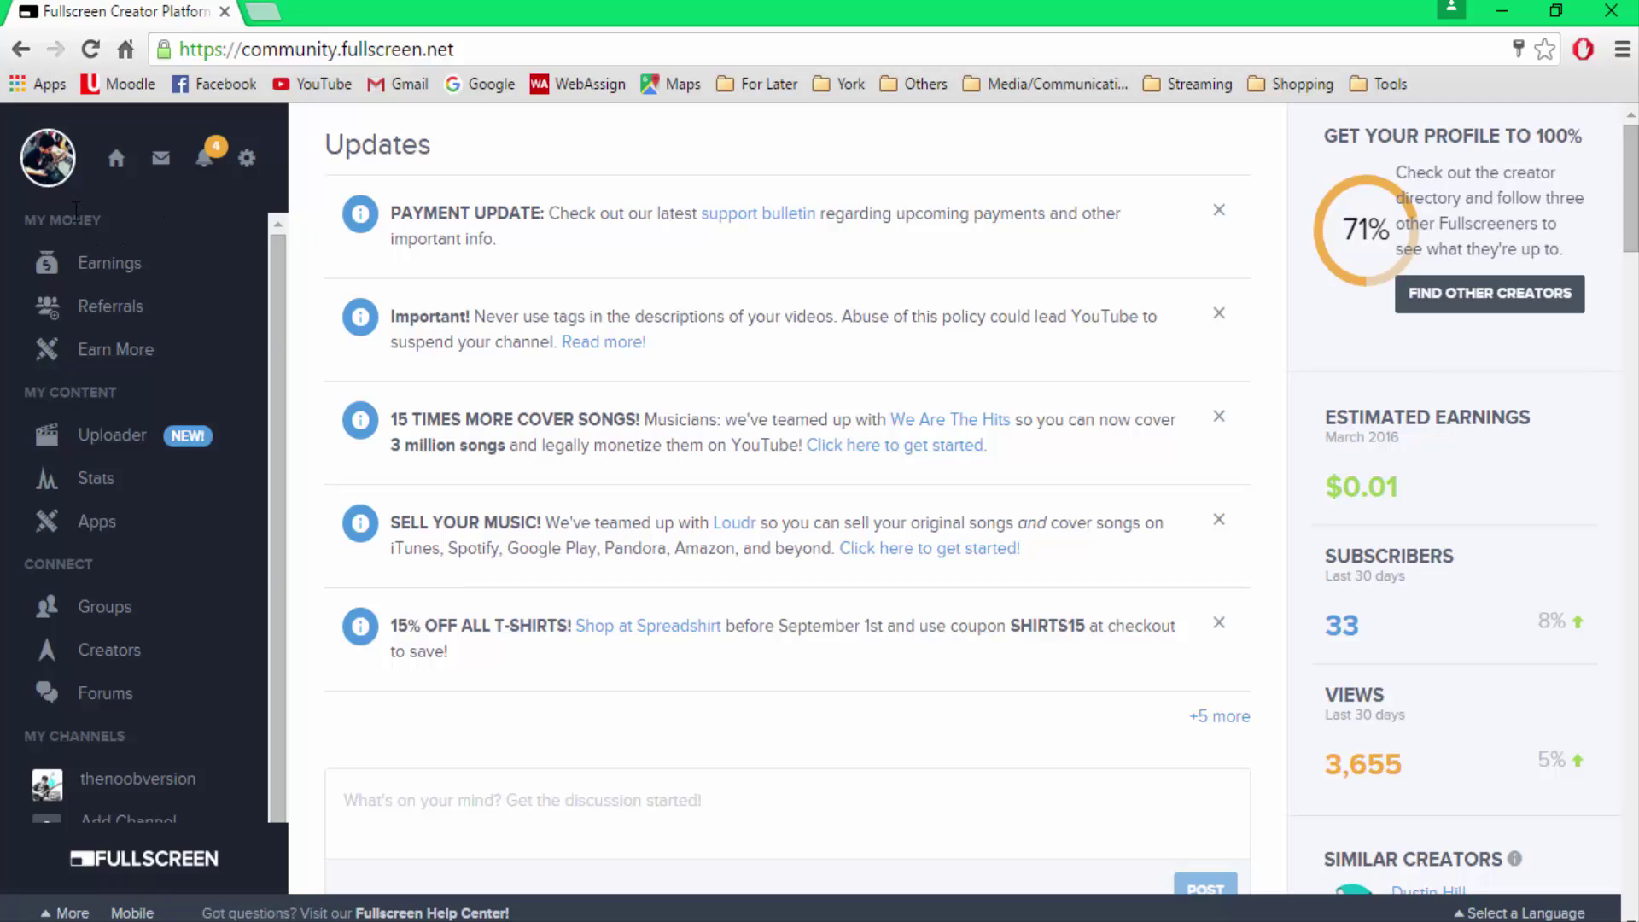
pyautogui.scroll(-1, 276, 338)
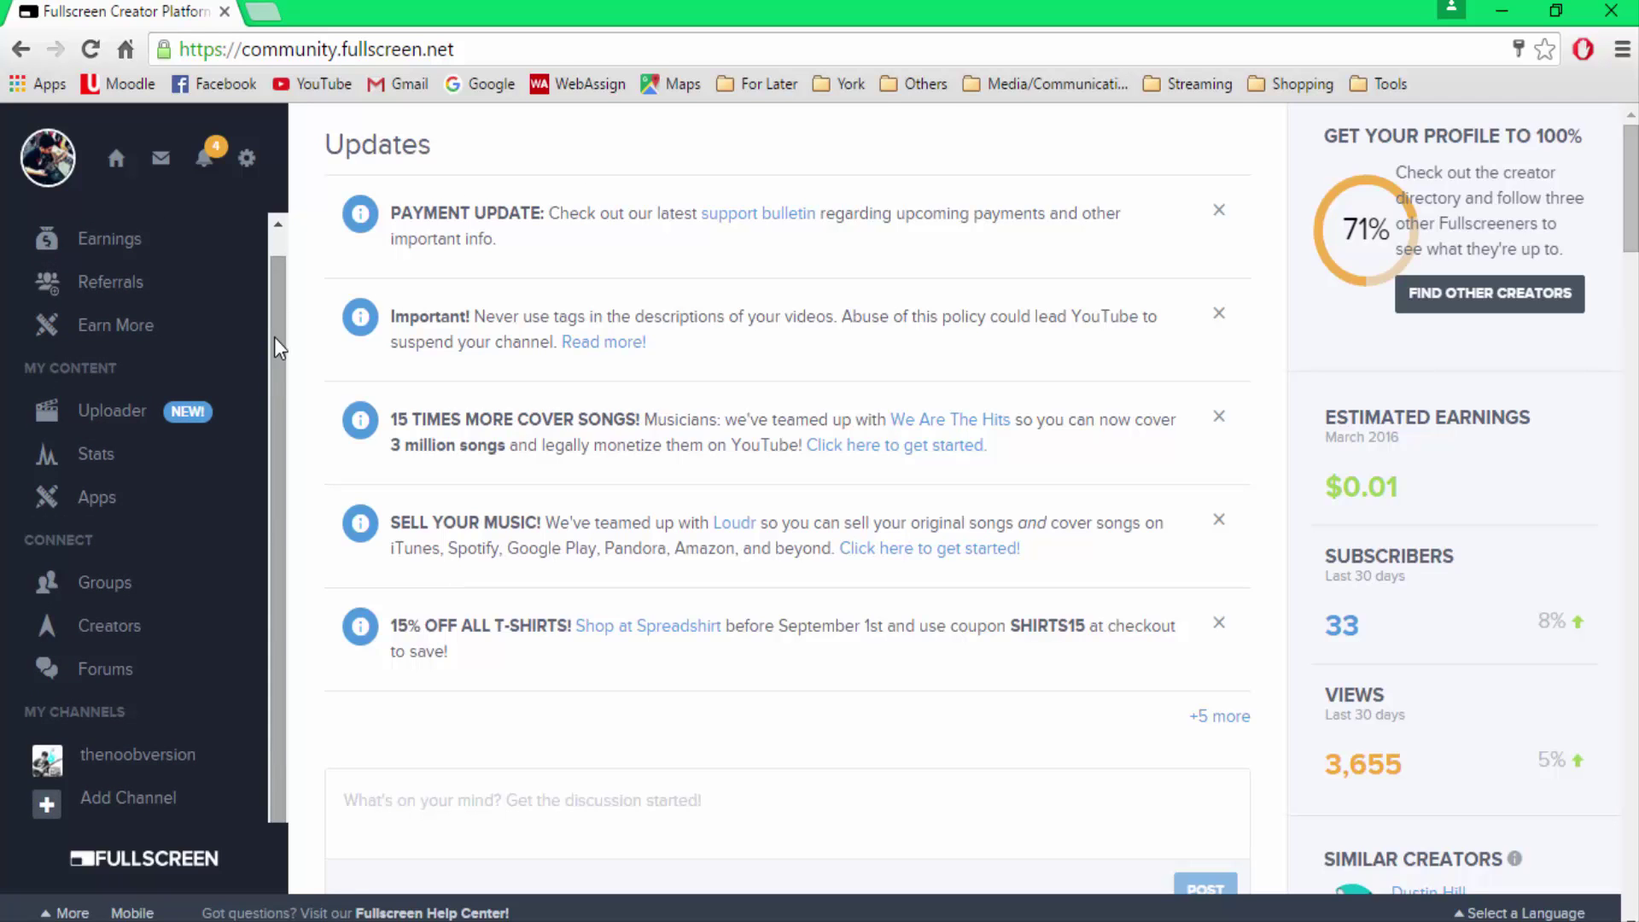
pyautogui.scroll(1, 276, 346)
pyautogui.click(267, 350)
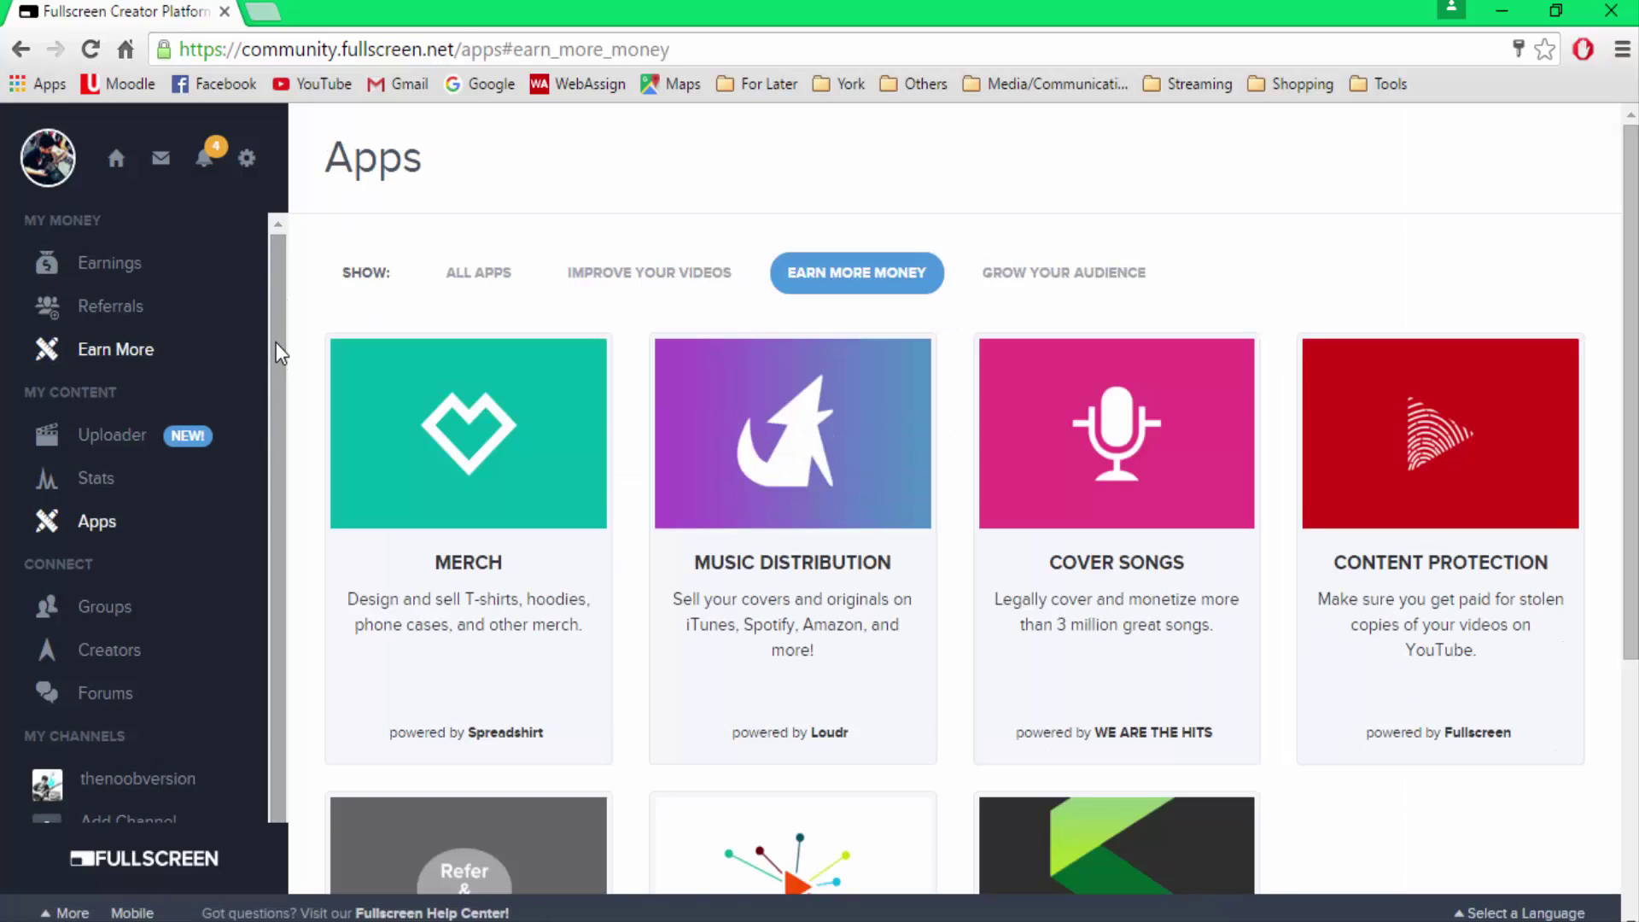
pyautogui.scroll(-1, 182, 516)
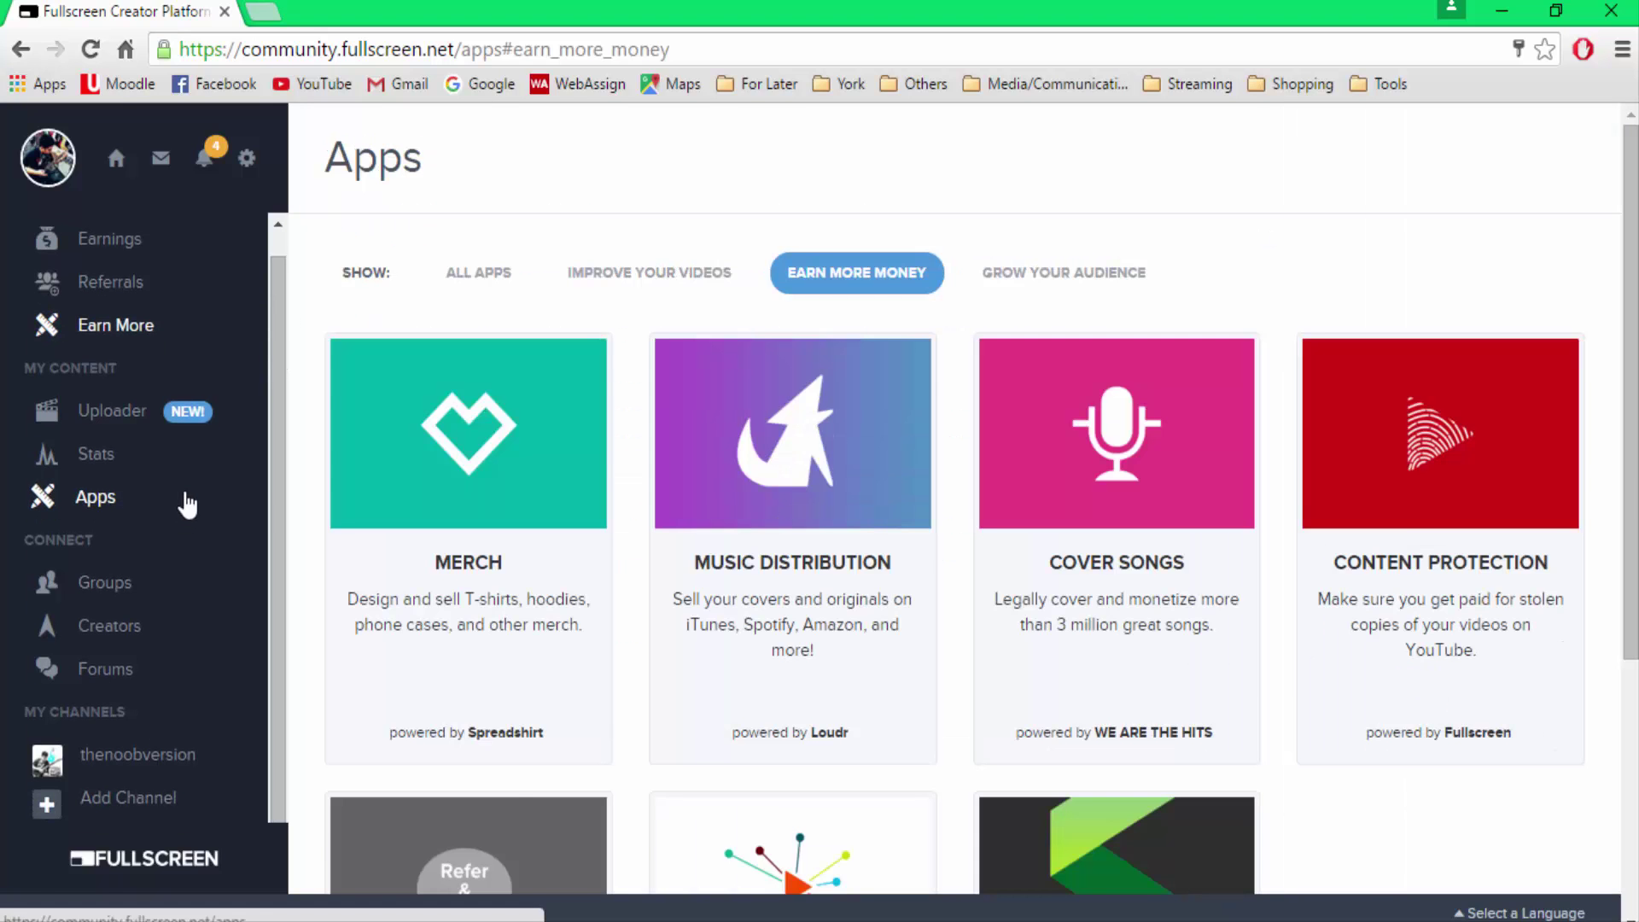
pyautogui.click(132, 504)
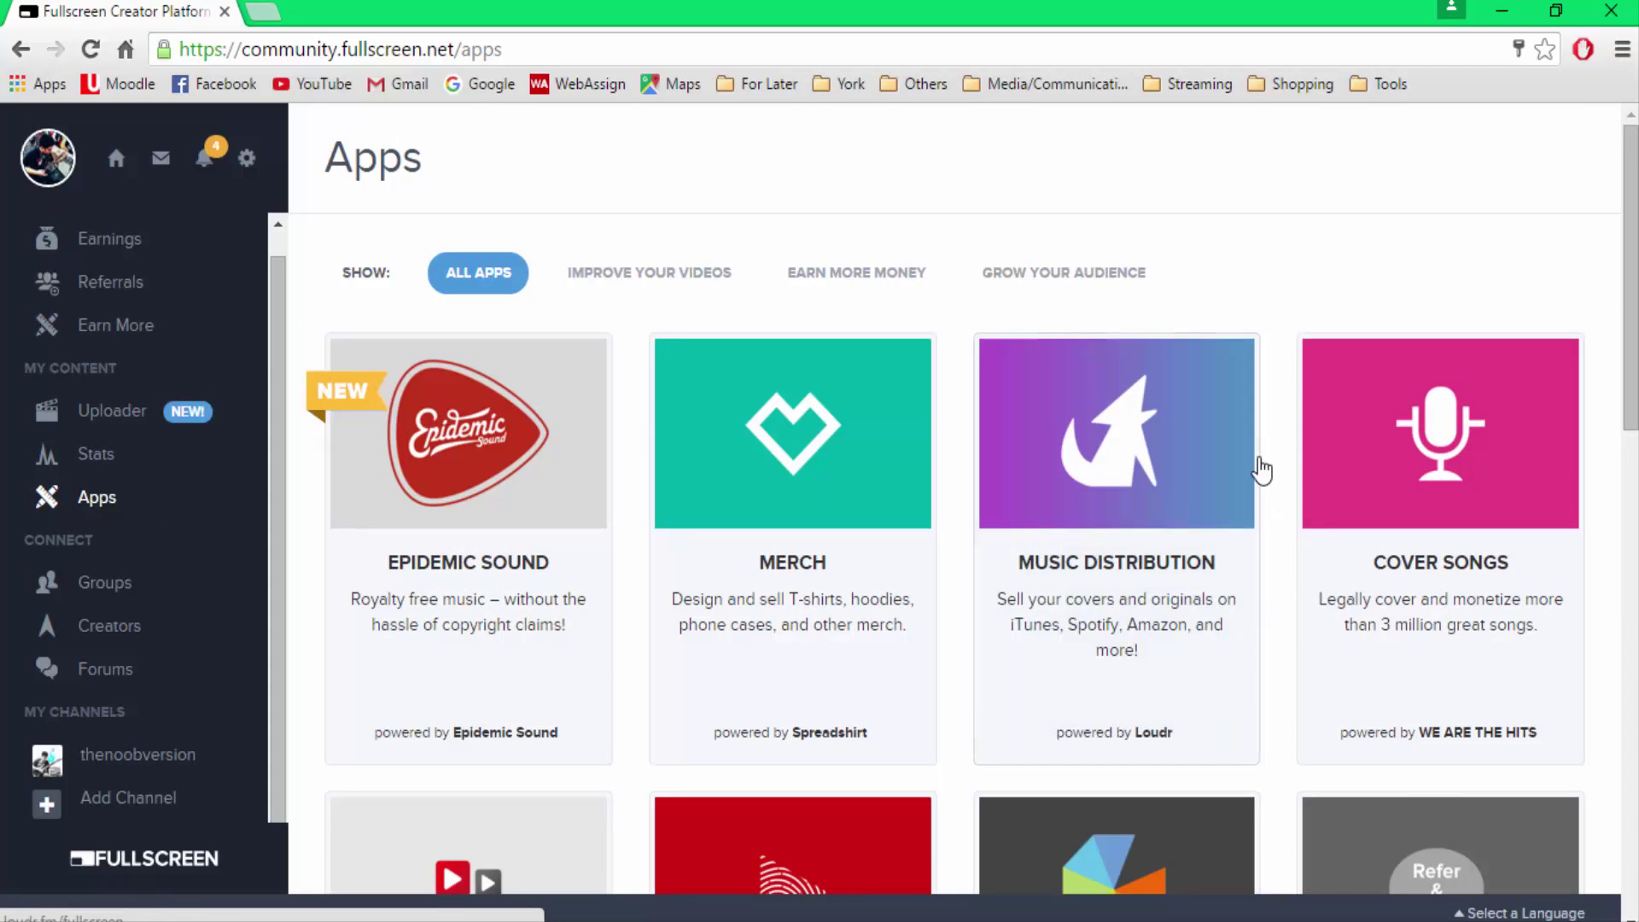
# Step: Look through all available apps and open the Music Distribution app powered by Loudr
pyautogui.scroll(-6, 1357, 469)
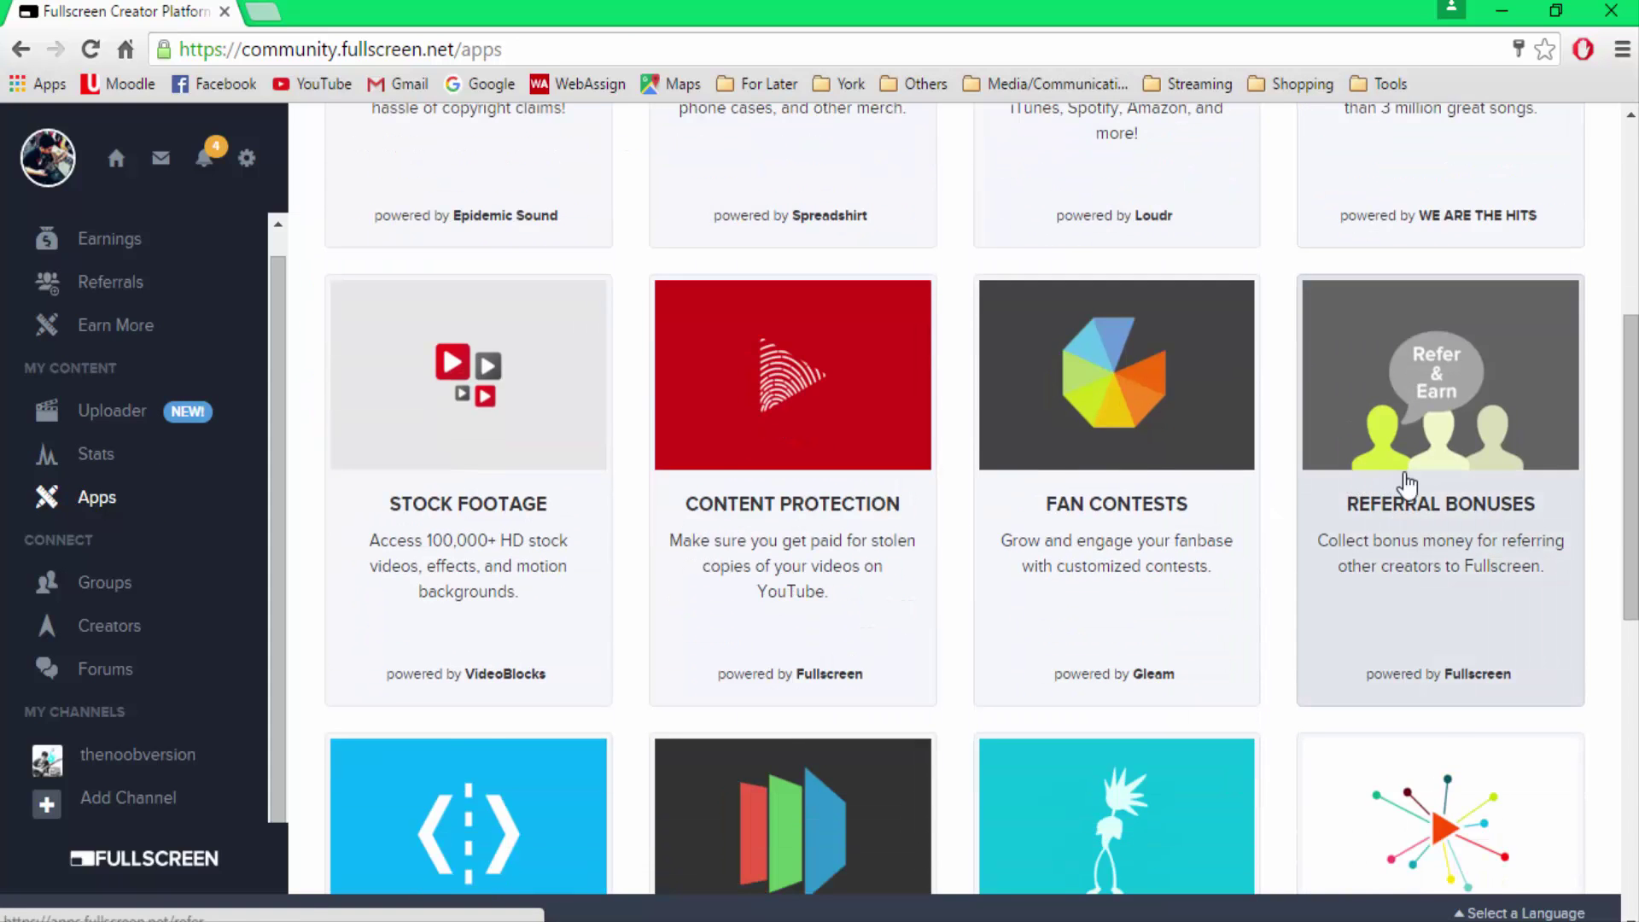
pyautogui.scroll(-5, 1406, 485)
pyautogui.scroll(10, 1153, 478)
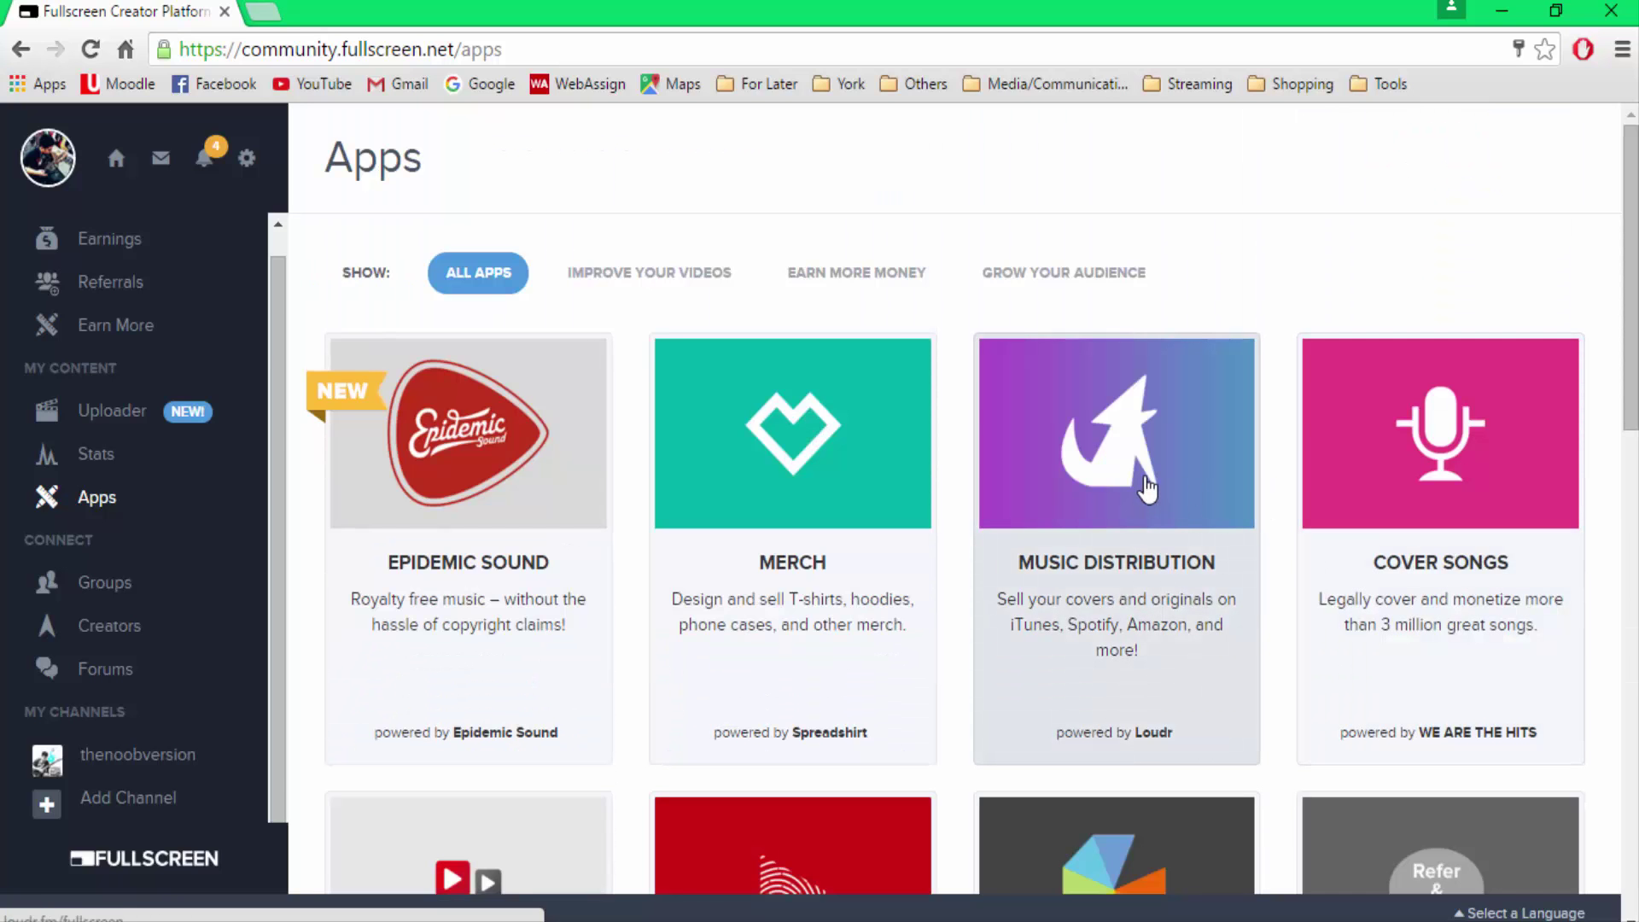
pyautogui.click(1146, 488)
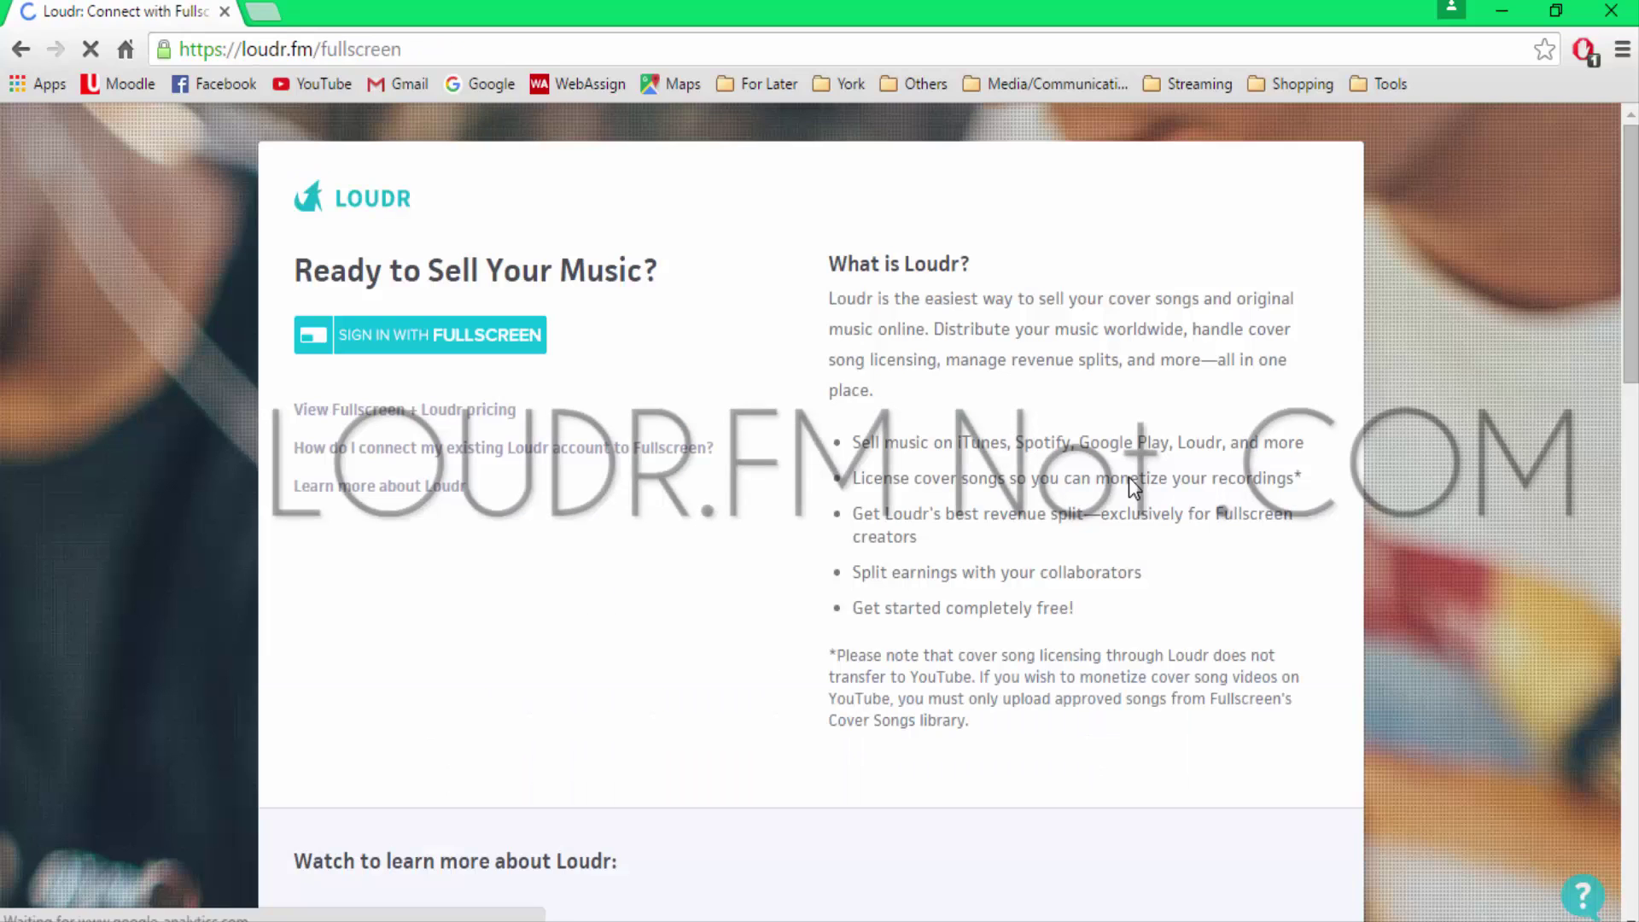
# Step: Sign in to Loudr with the Fullscreen account and approve Loudr's access to it
pyautogui.click(451, 345)
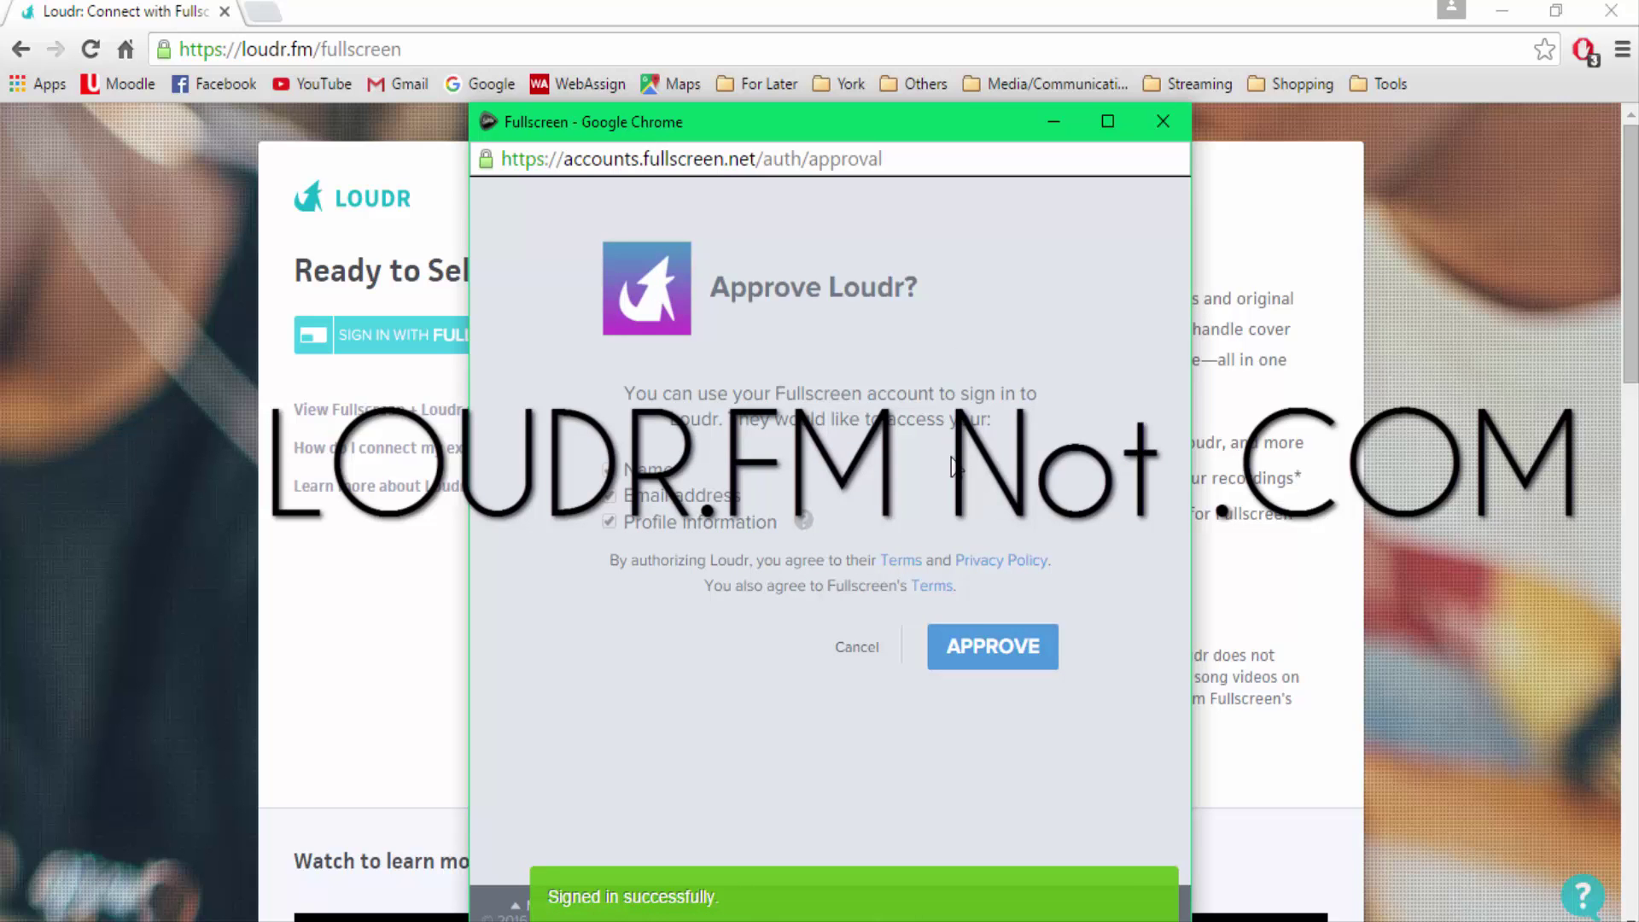
pyautogui.click(966, 658)
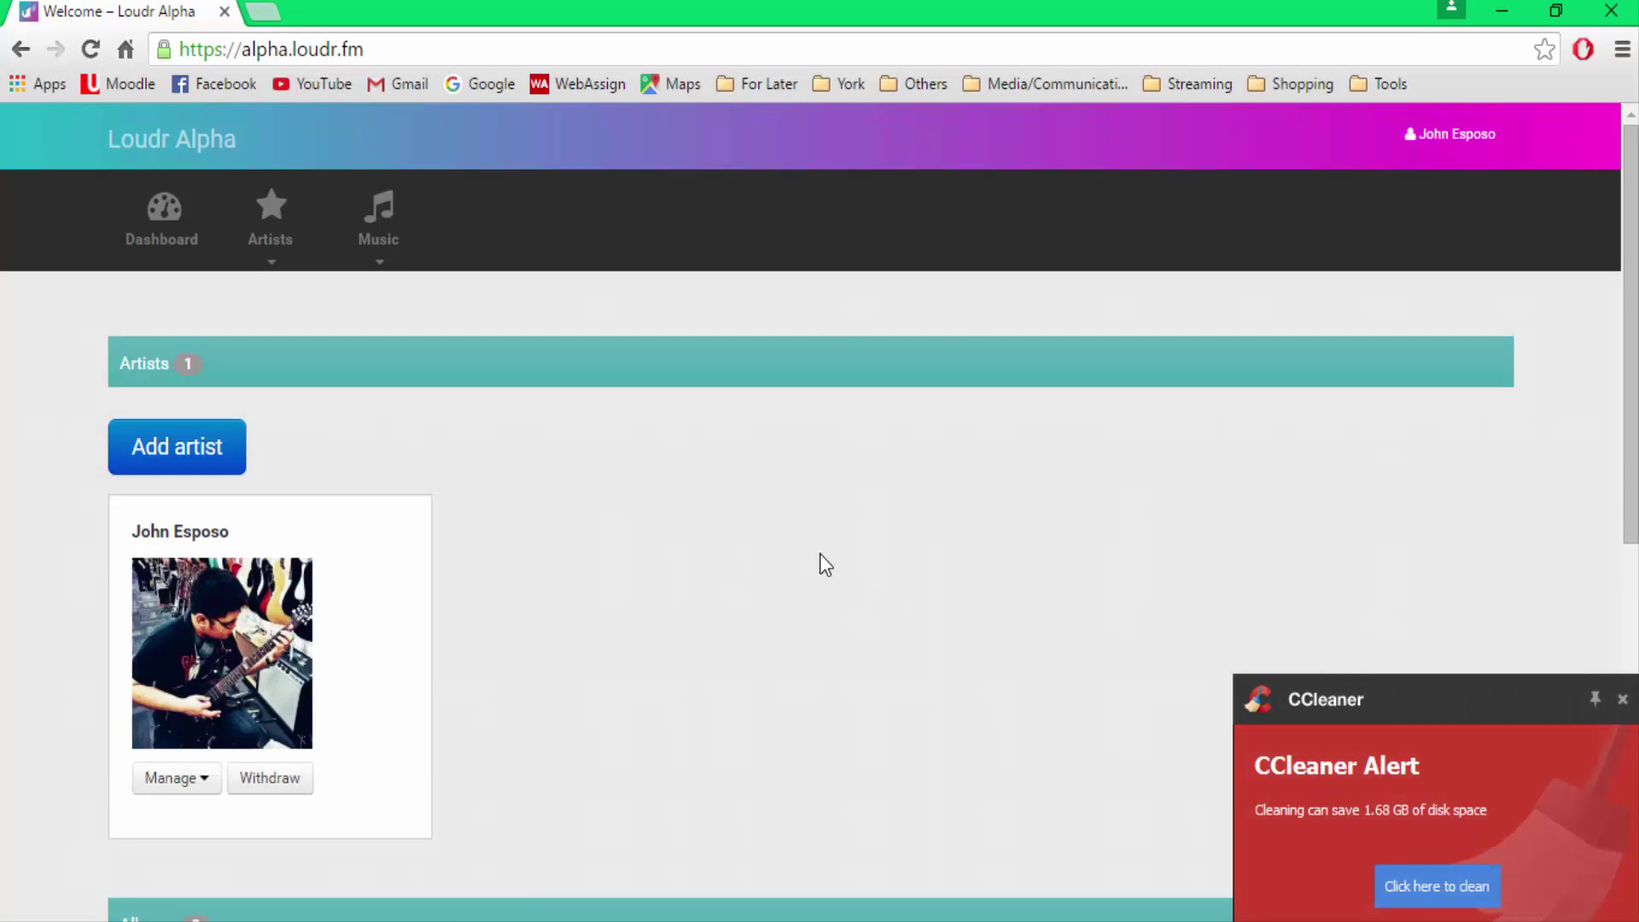
# Step: Review the artists and albums on the Loudr dashboard and start a new album / single
pyautogui.scroll(-6, 821, 557)
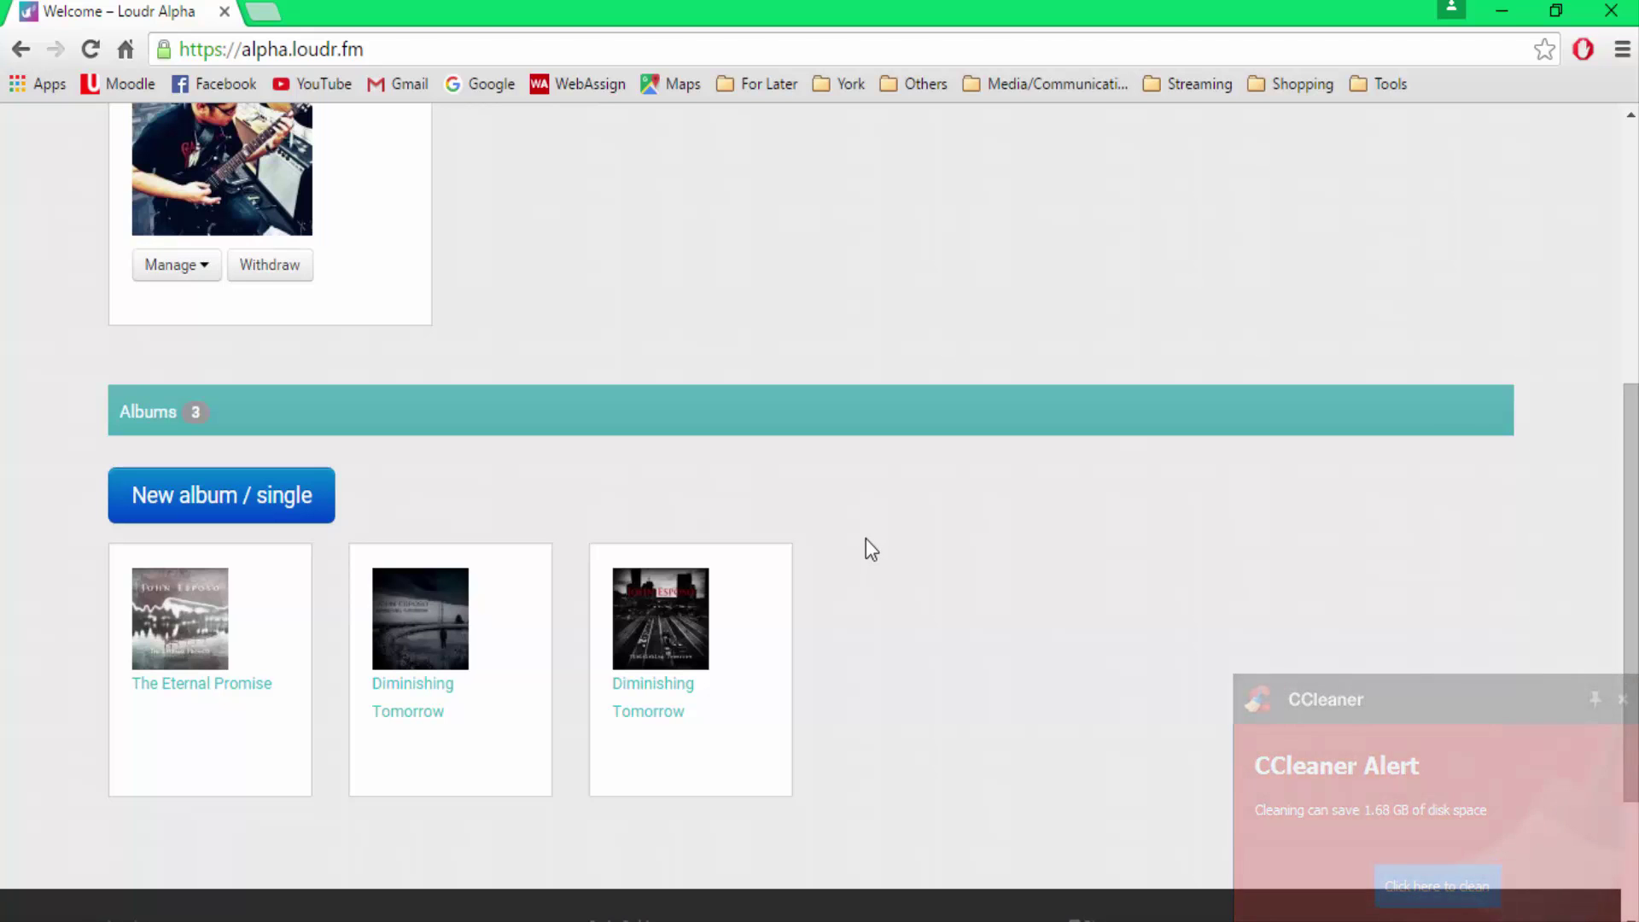
pyautogui.scroll(6, 865, 539)
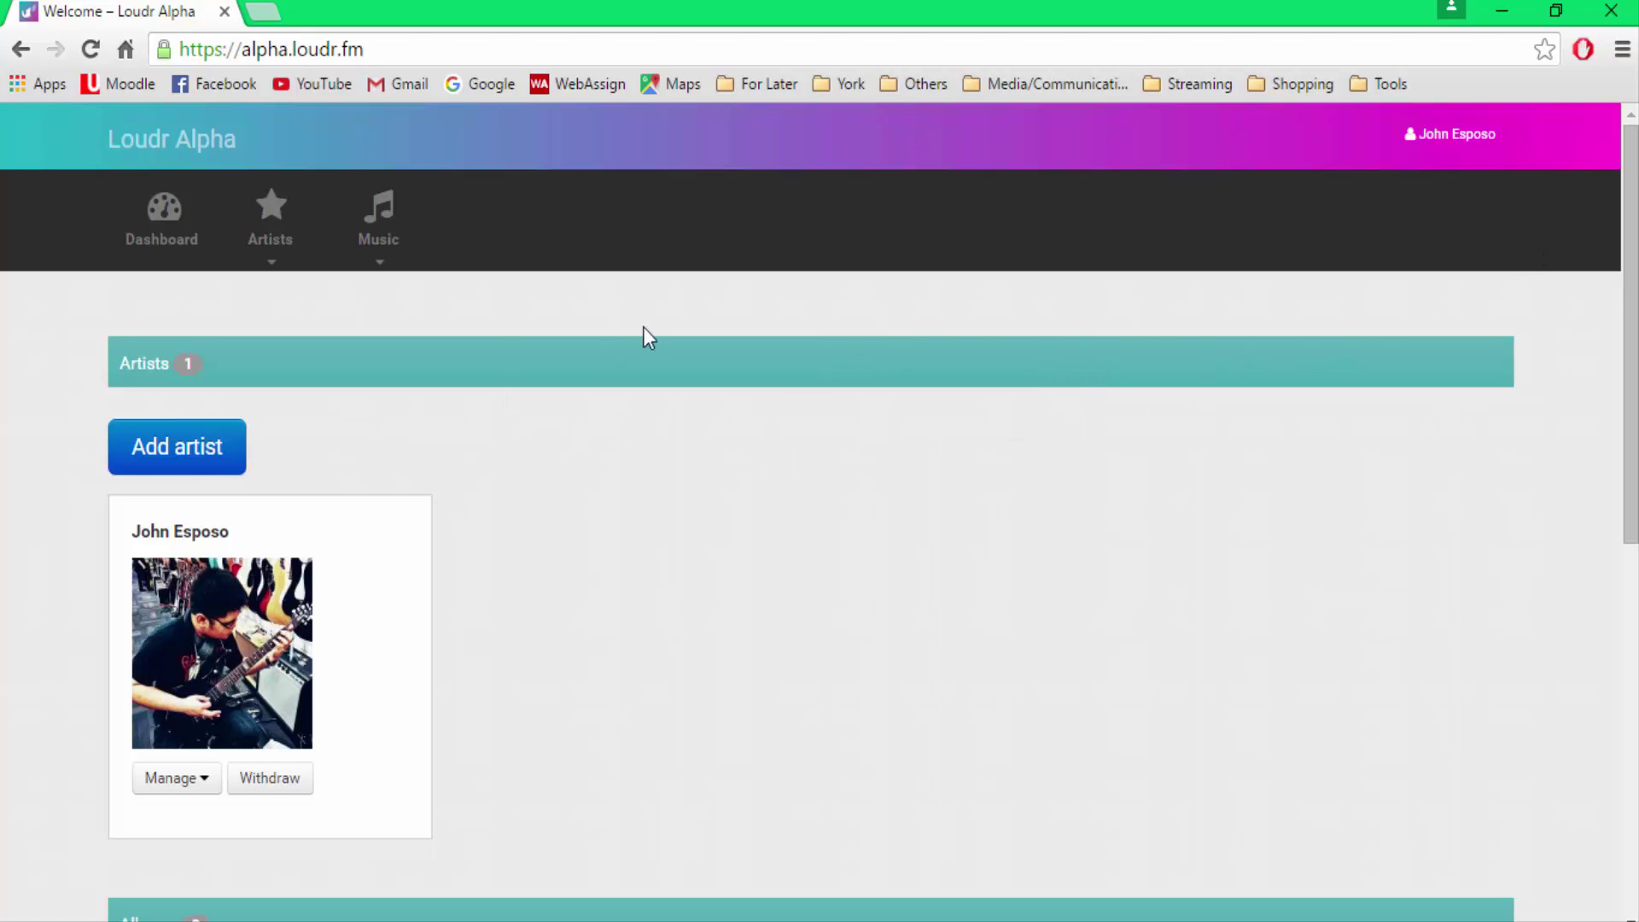
pyautogui.click(379, 248)
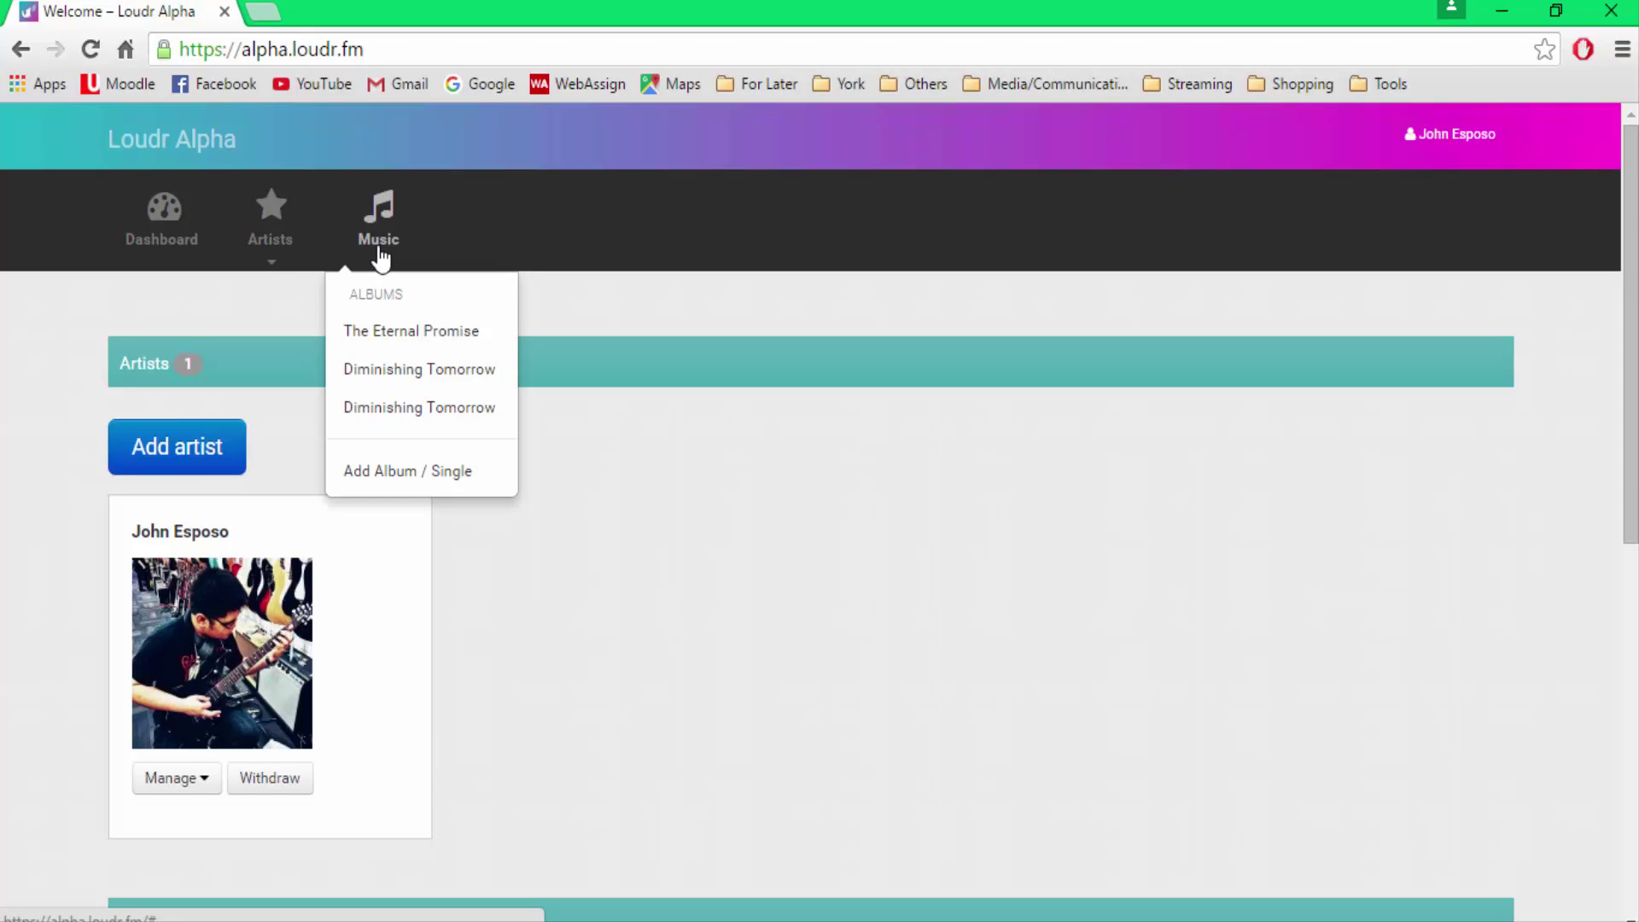
pyautogui.click(432, 483)
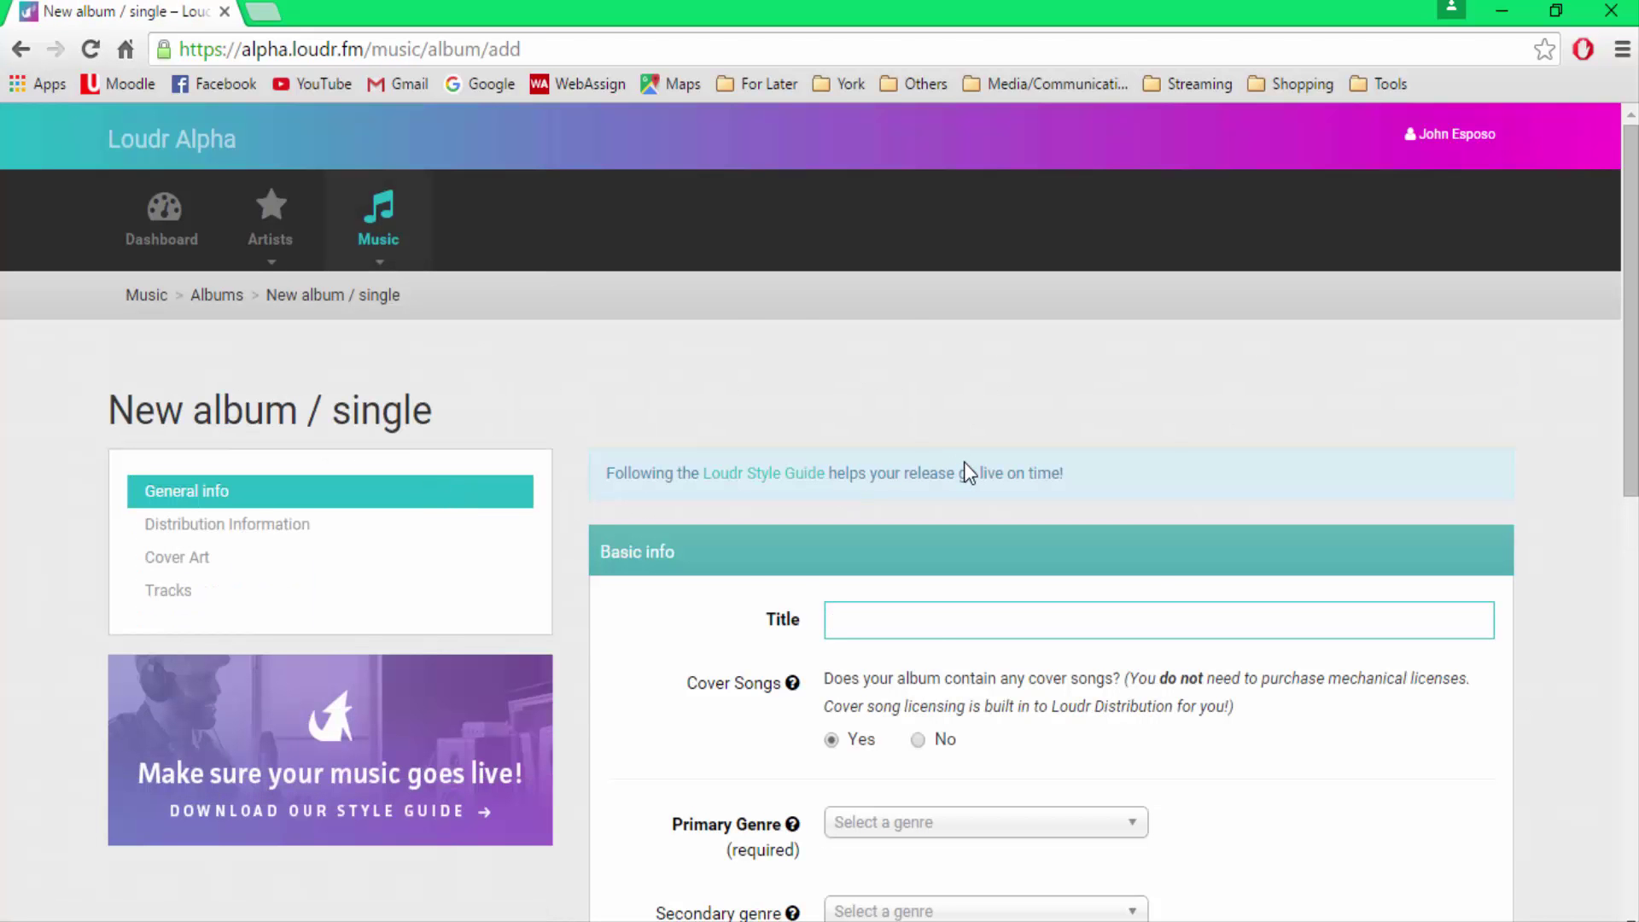
# Step: Title the new release "Test Album" and specify that it contains no cover songs
pyautogui.scroll(-3, 966, 416)
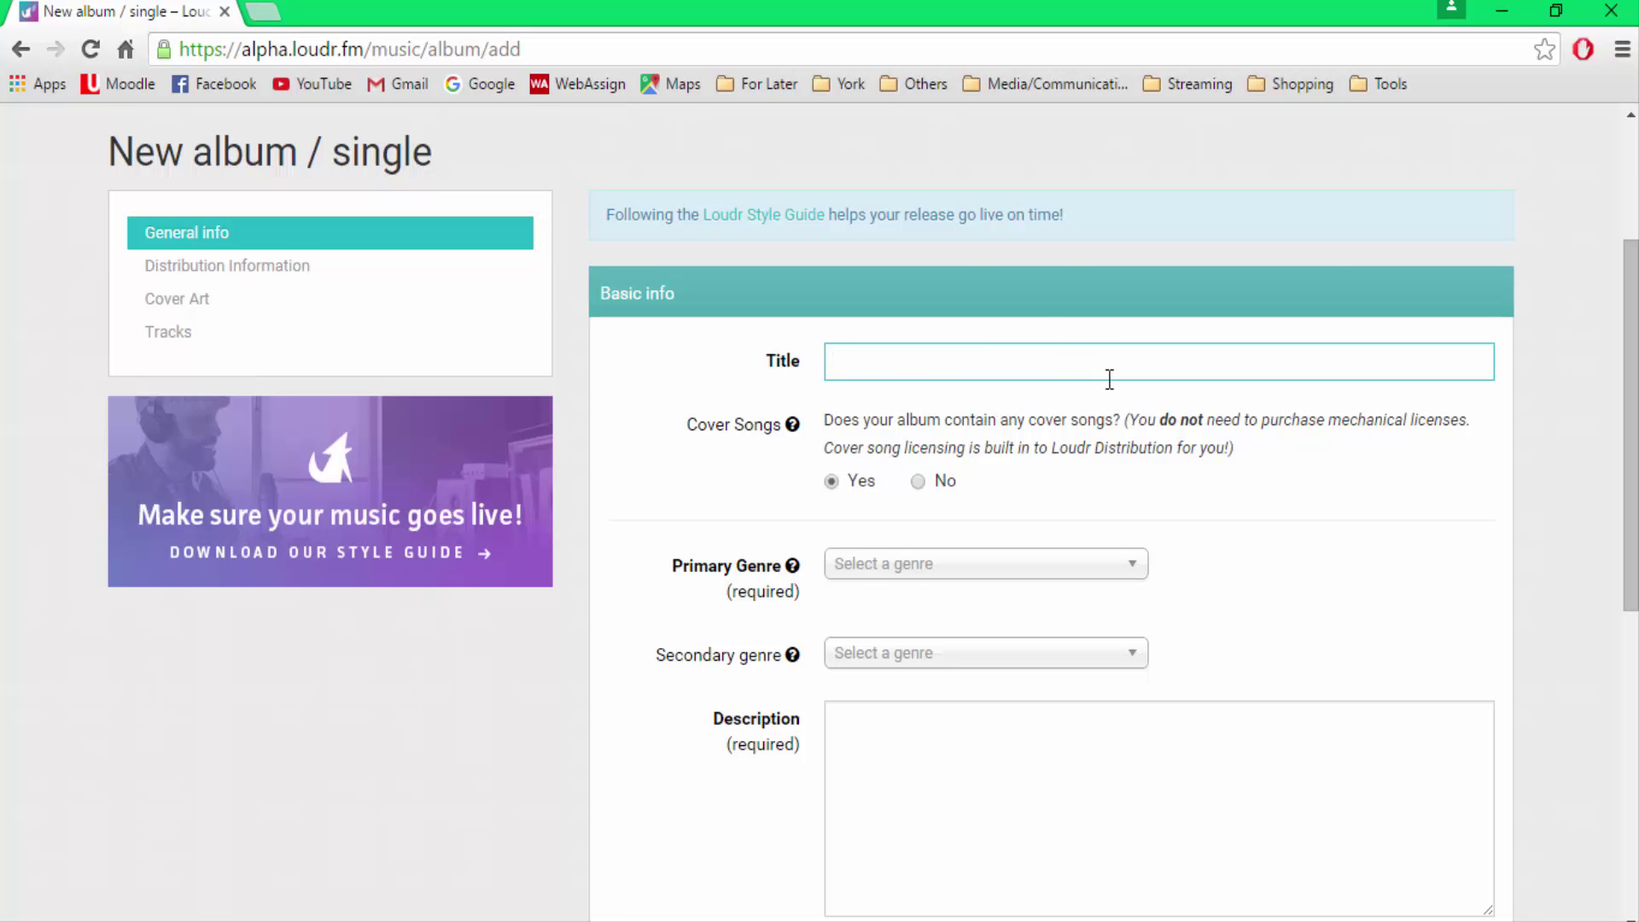
pyautogui.scroll(-1, 1109, 379)
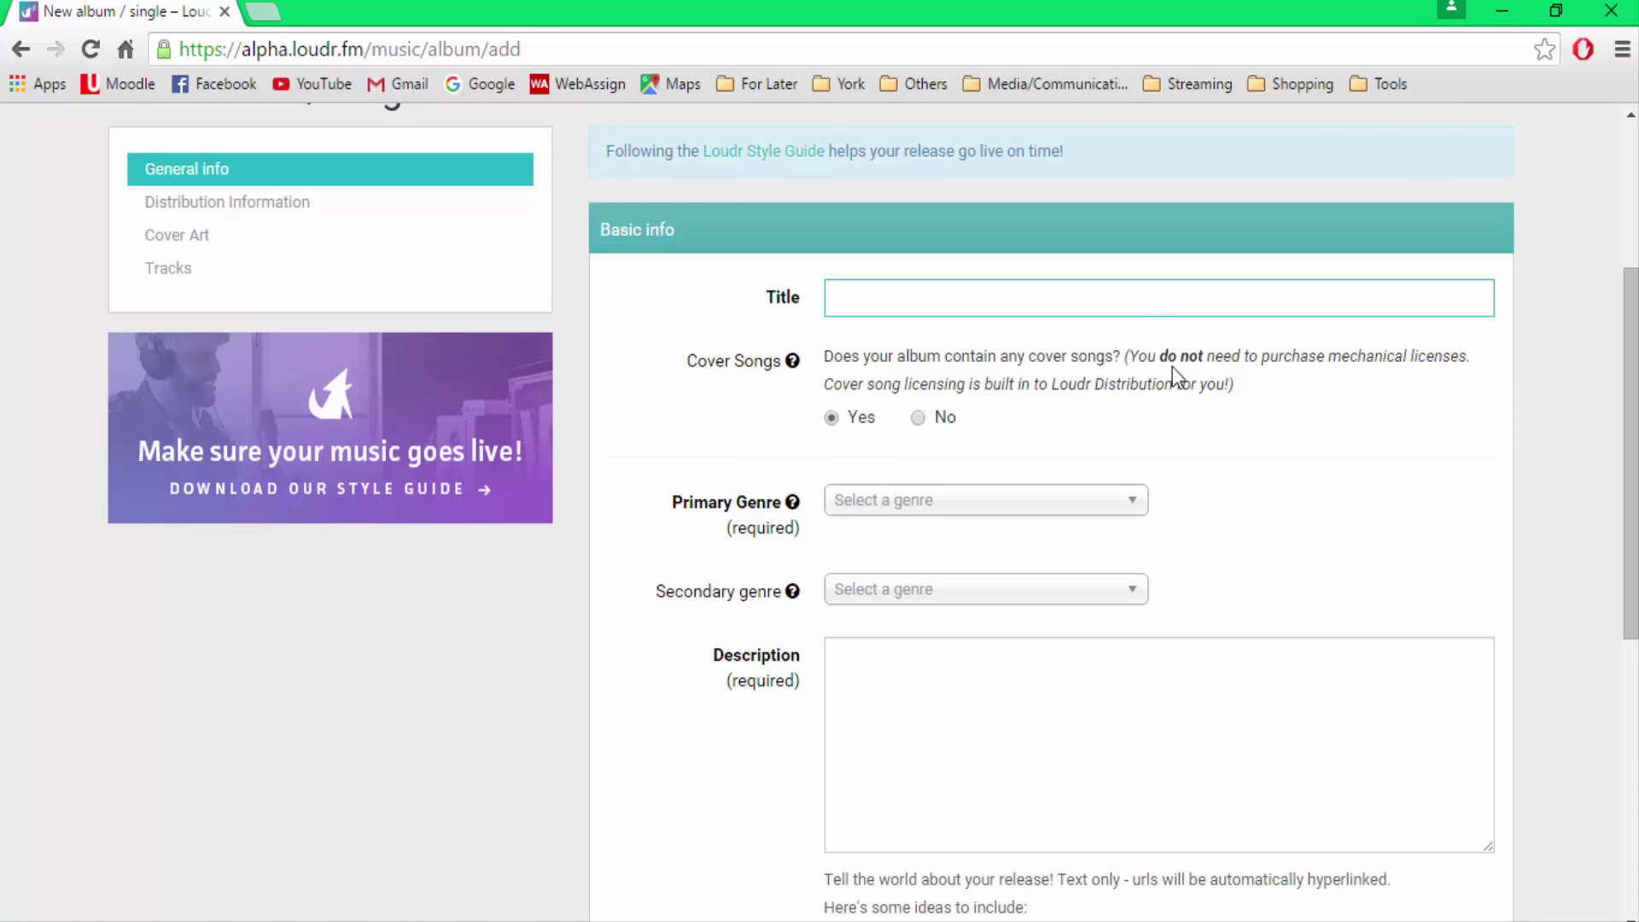
pyautogui.click(1145, 306)
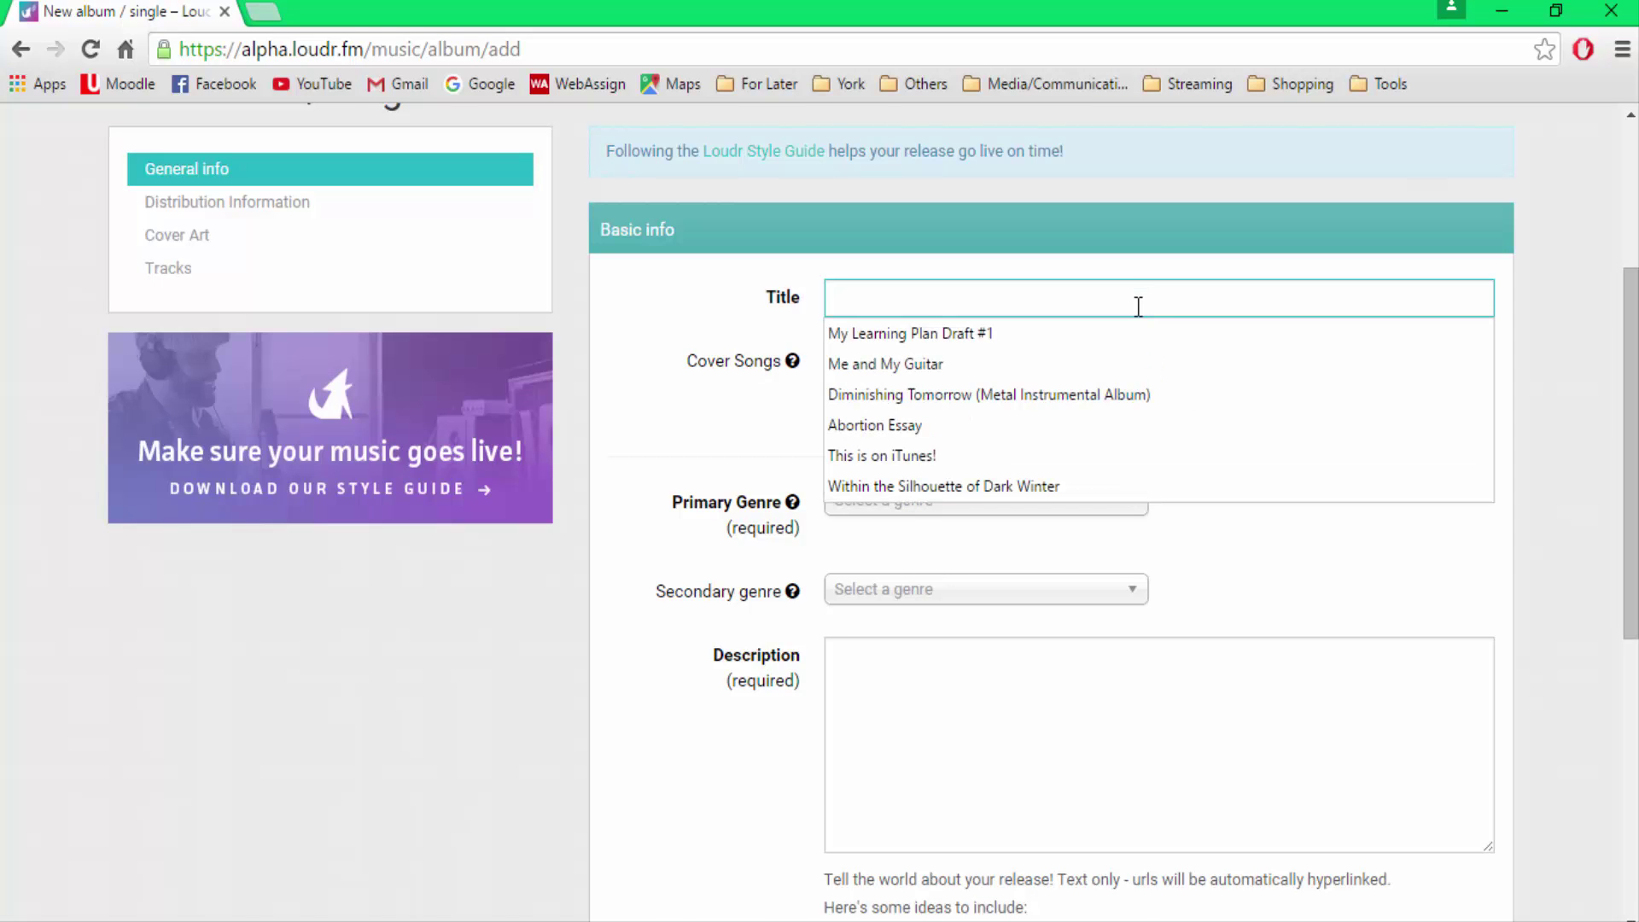
pyautogui.scroll(4, 1138, 306)
pyautogui.click(1056, 605)
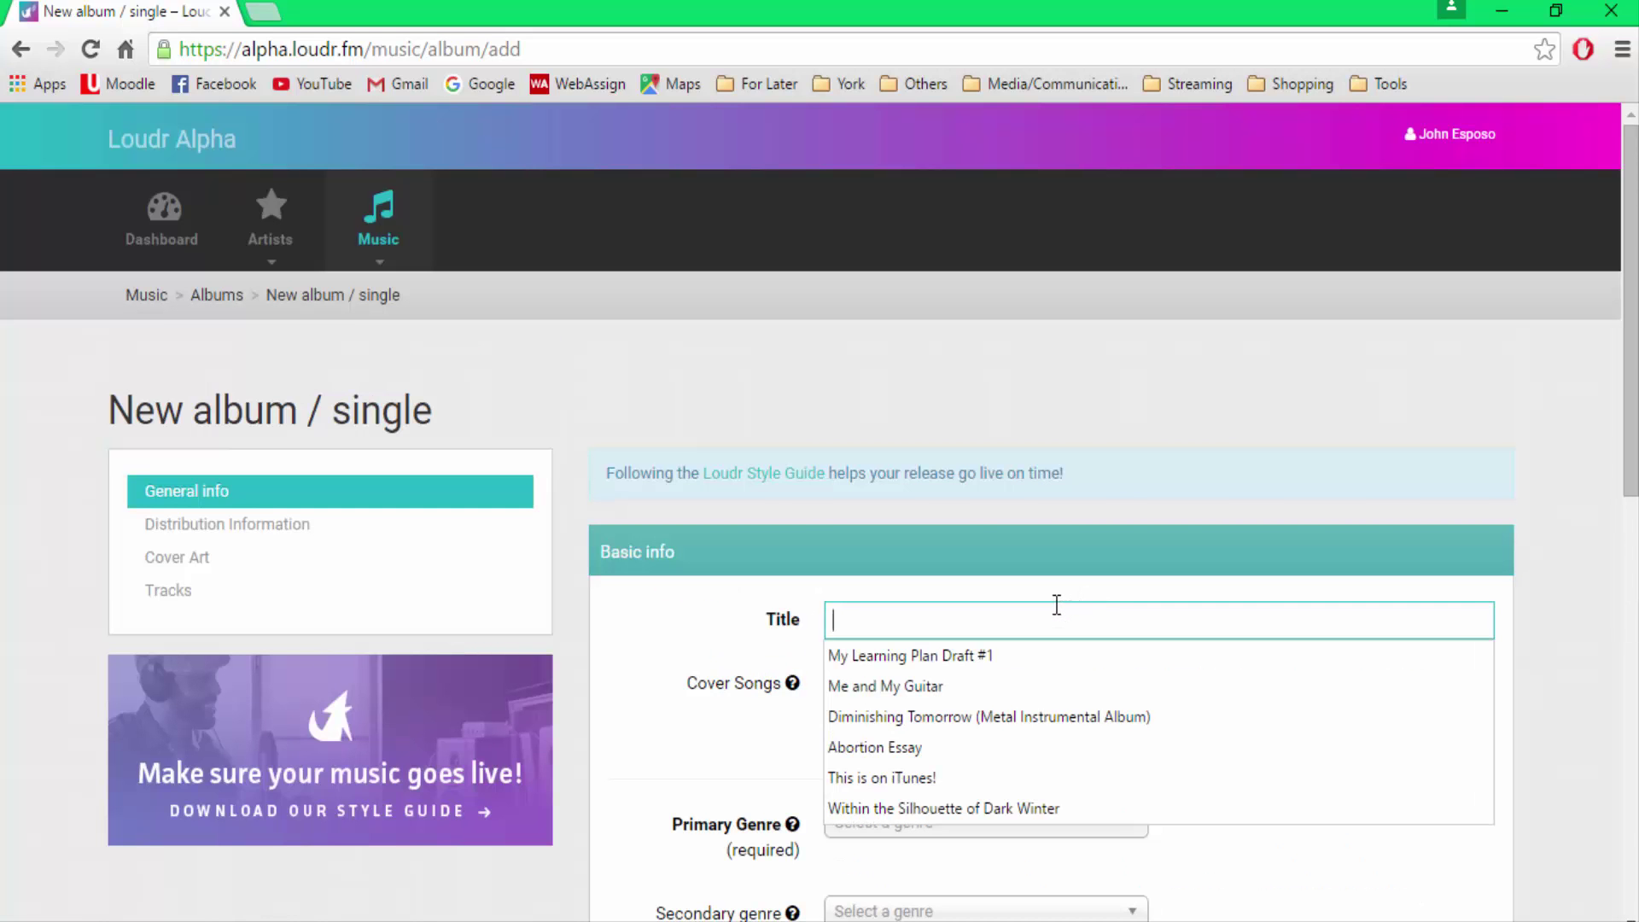
pyautogui.write('Test Album')
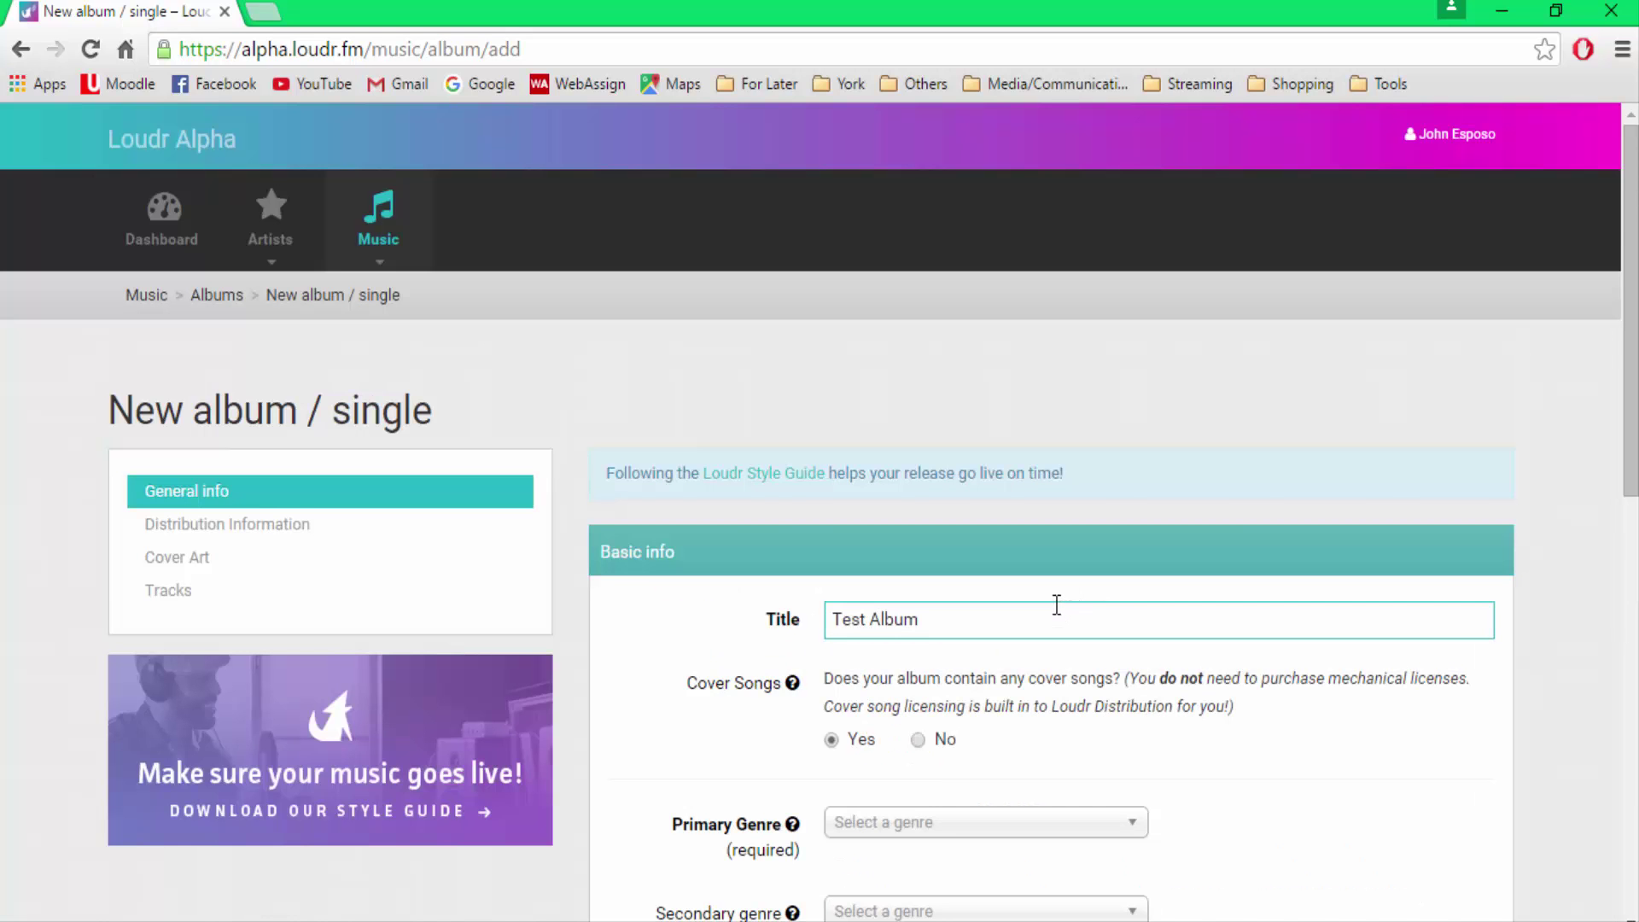
pyautogui.scroll(-1, 1095, 585)
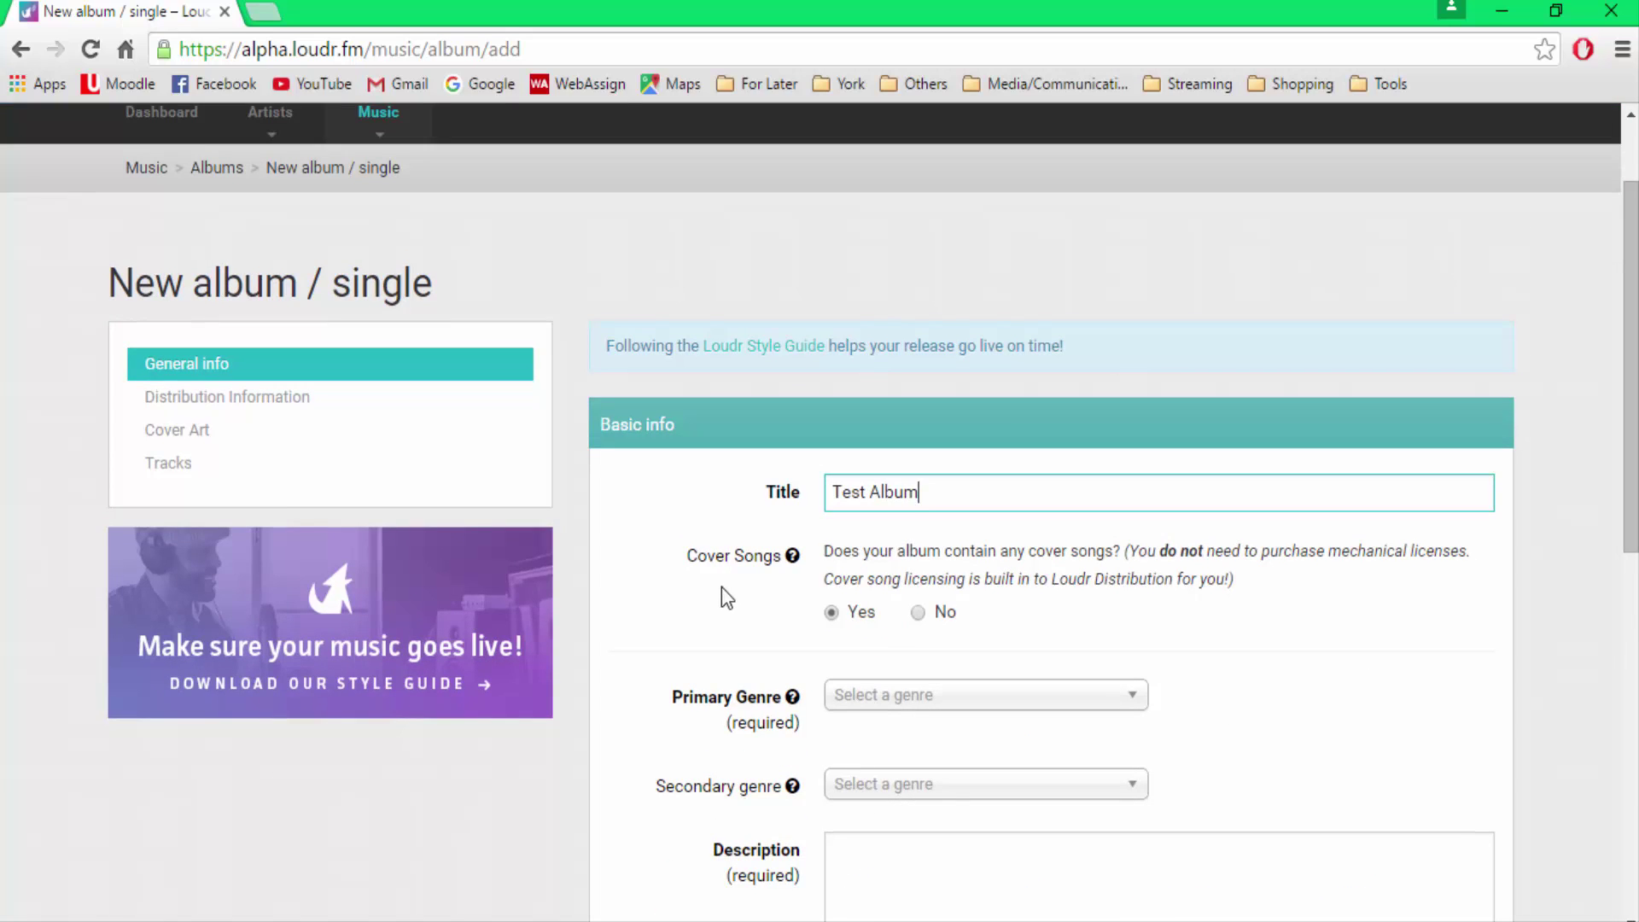
pyautogui.click(918, 615)
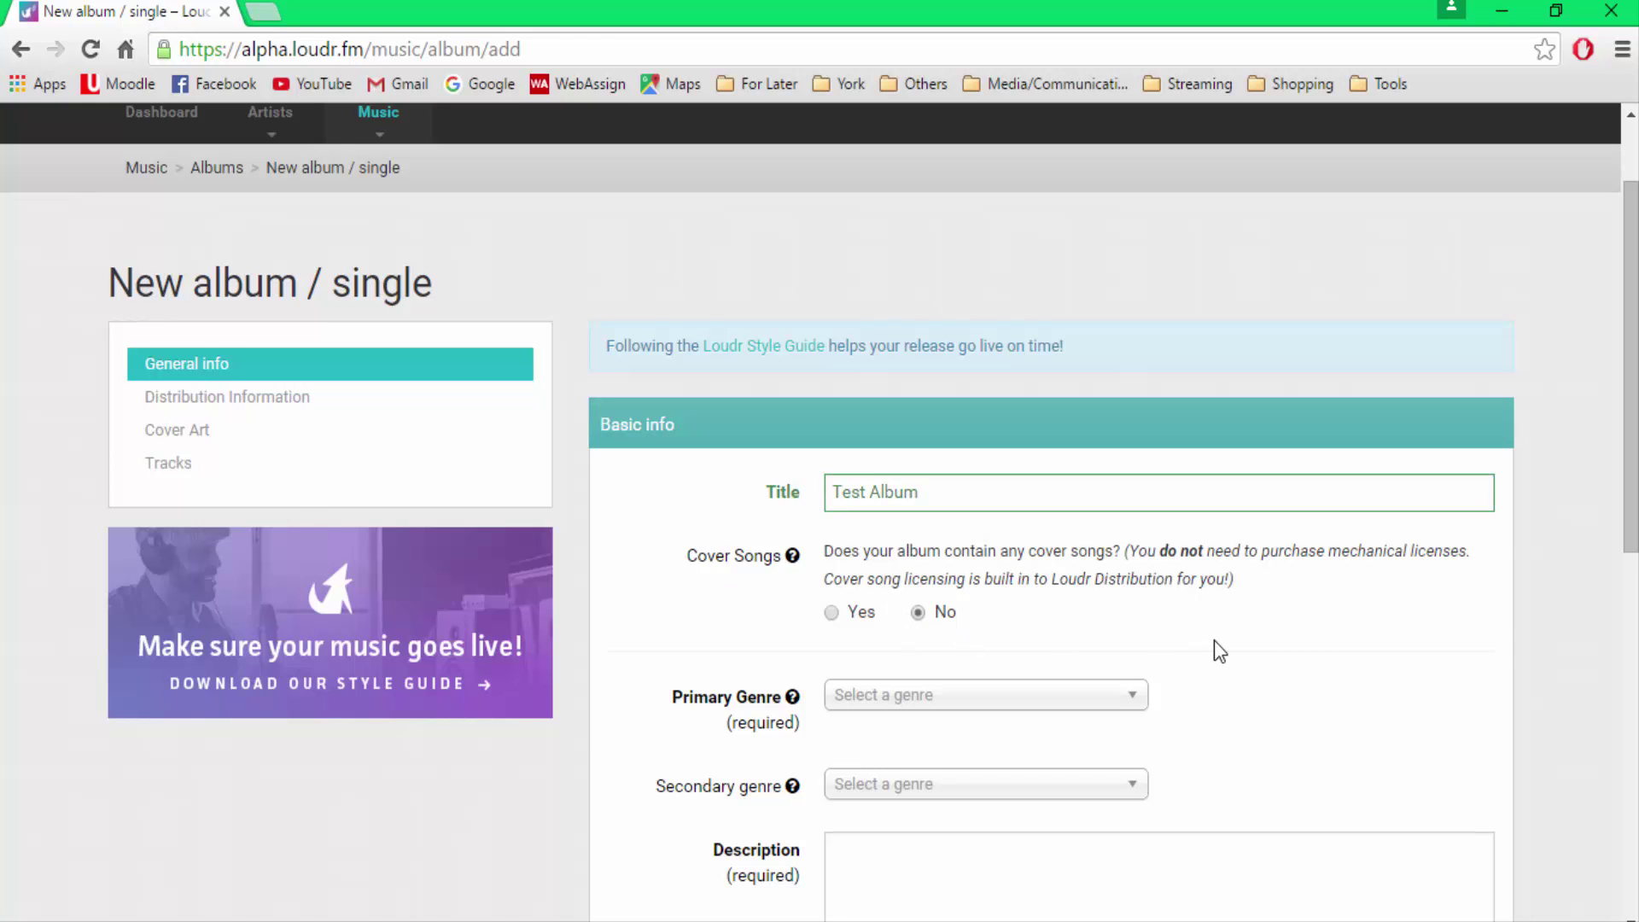
# Step: Set the album's primary genre to Rock
pyautogui.scroll(-4, 1214, 640)
pyautogui.scroll(1, 1223, 652)
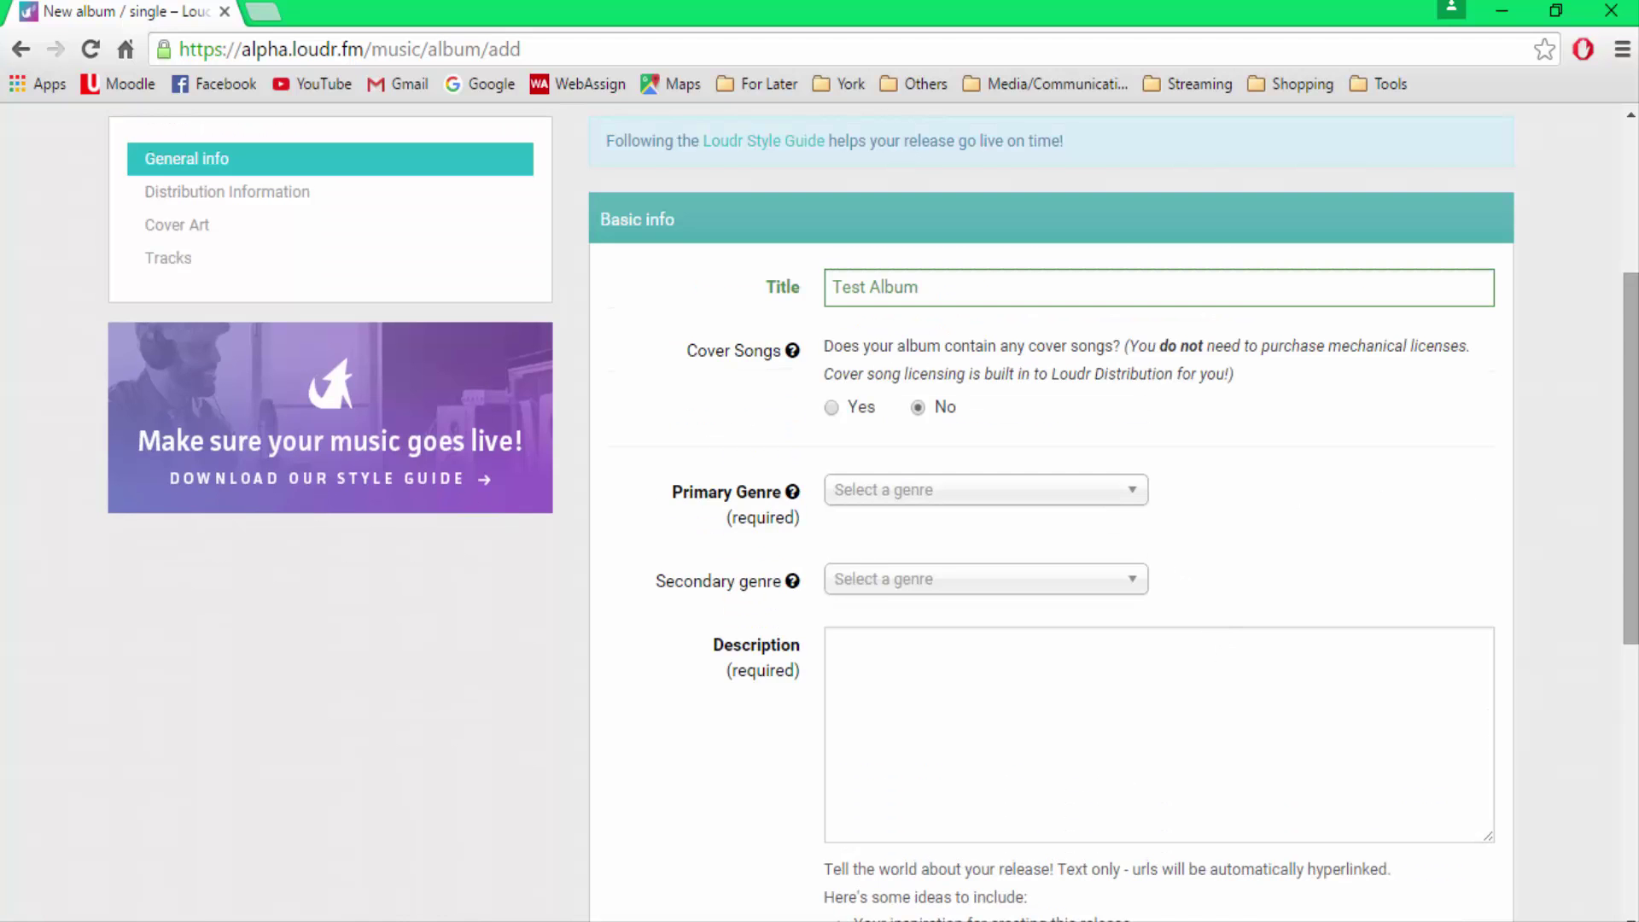
pyautogui.scroll(-1, 1105, 494)
pyautogui.scroll(1, 1105, 494)
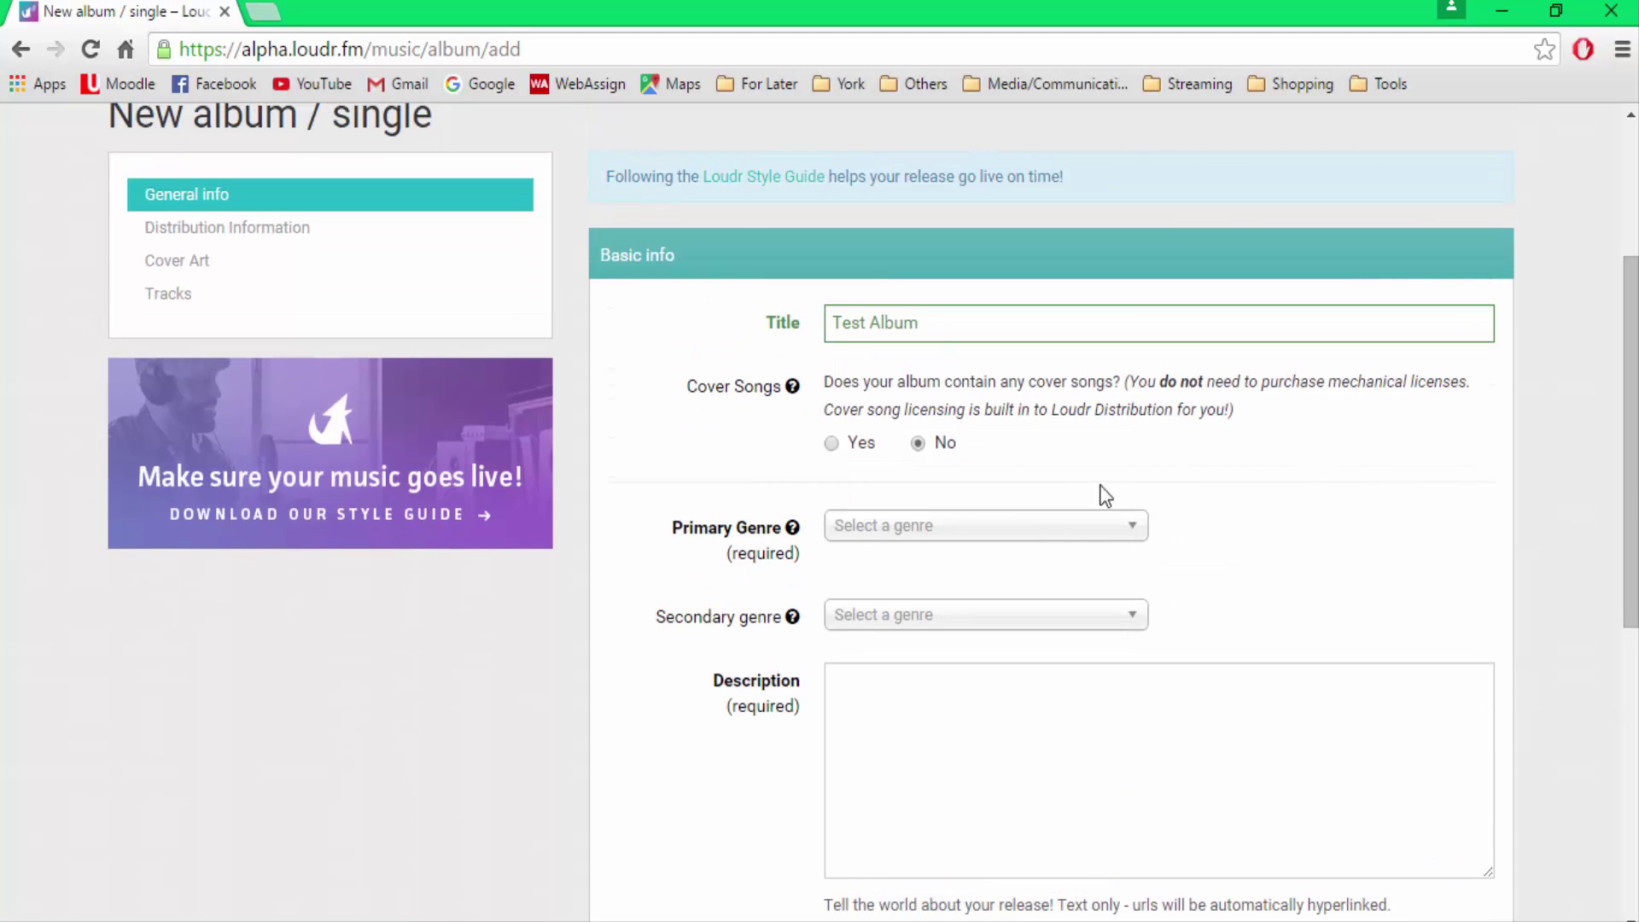
pyautogui.click(964, 538)
pyautogui.scroll(-5, 1006, 779)
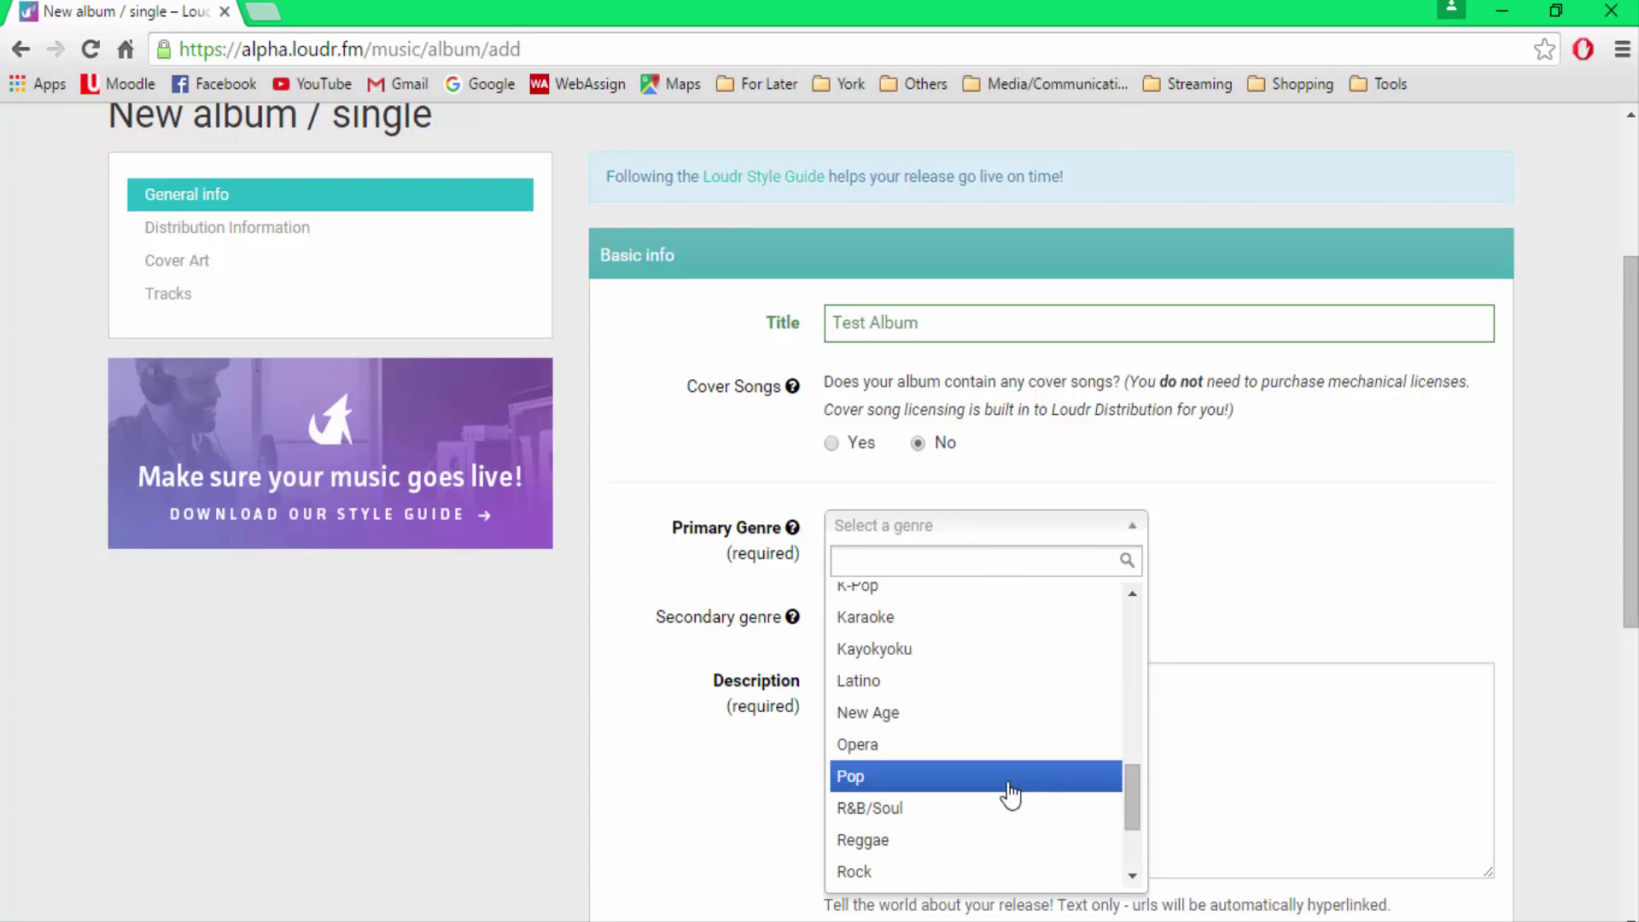
pyautogui.click(972, 854)
# Step: Set the album's secondary genre to Instrumental
pyautogui.click(906, 621)
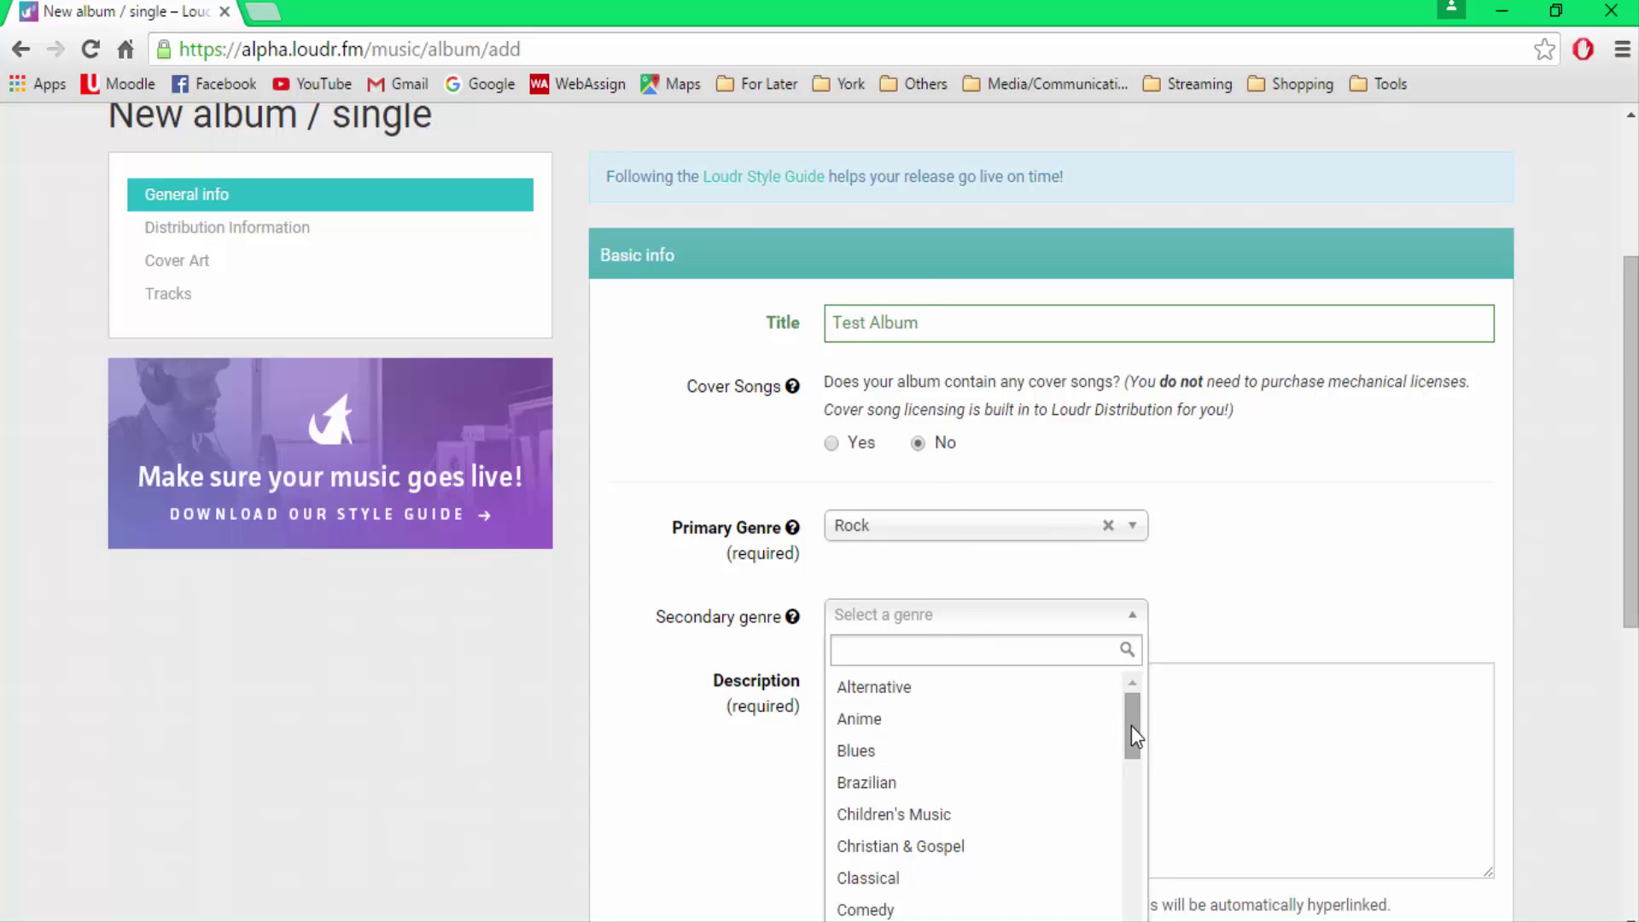
pyautogui.moveTo(1136, 722); pyautogui.dragTo(1135, 830)
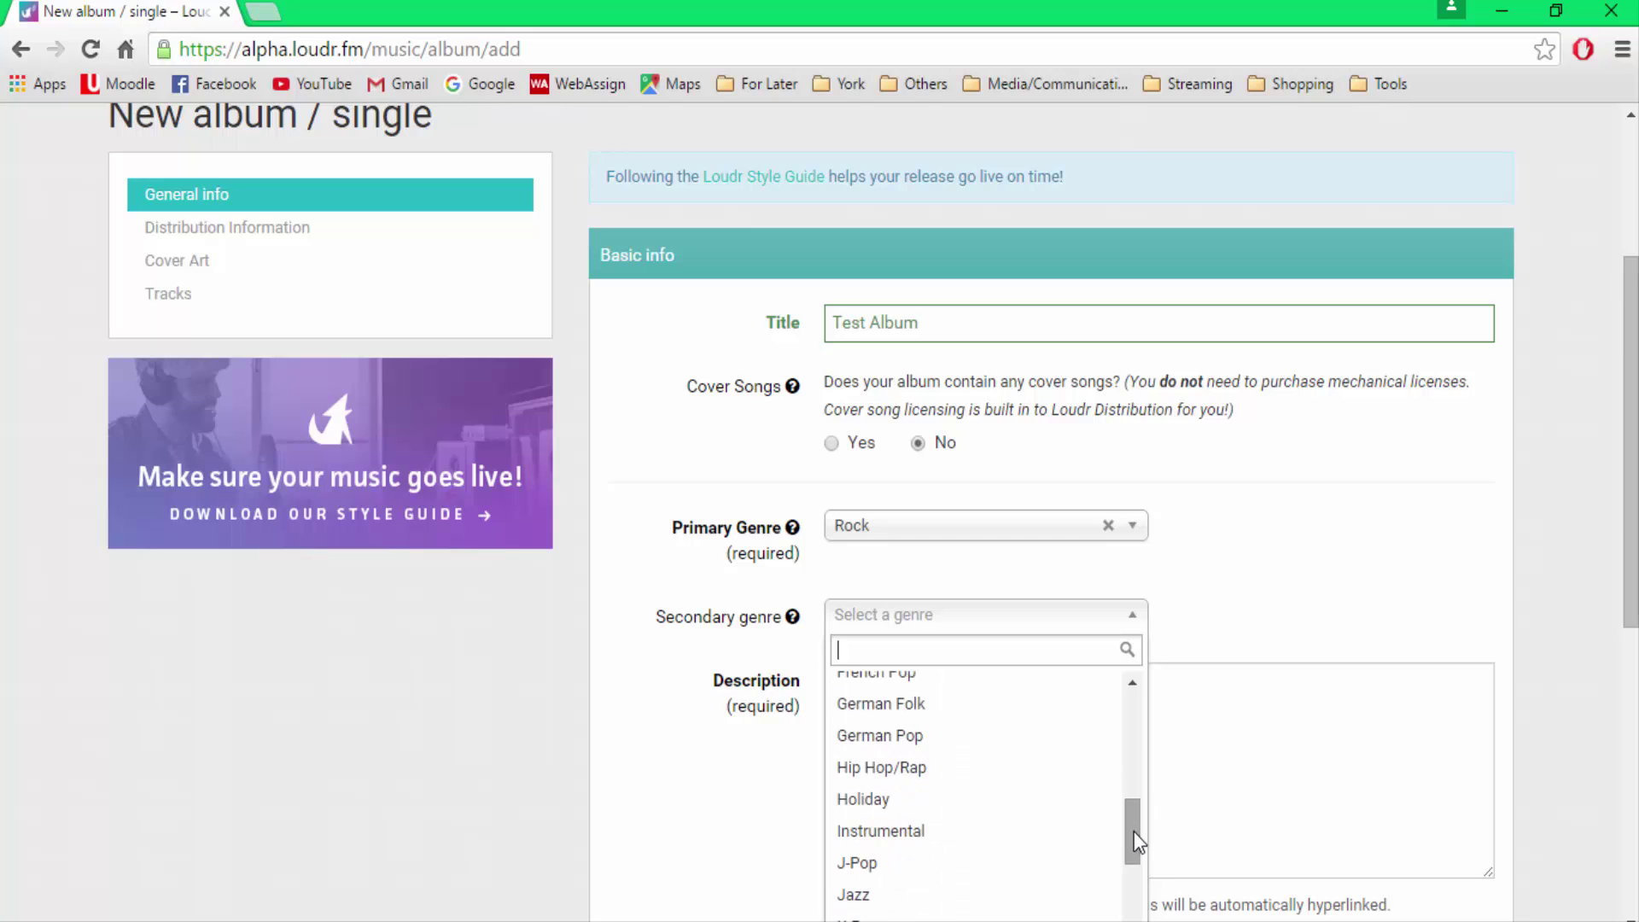
pyautogui.moveTo(1129, 824)
pyautogui.mouseDown()
pyautogui.moveTo(1130, 848)
pyautogui.moveTo(1134, 828)
pyautogui.mouseUp()
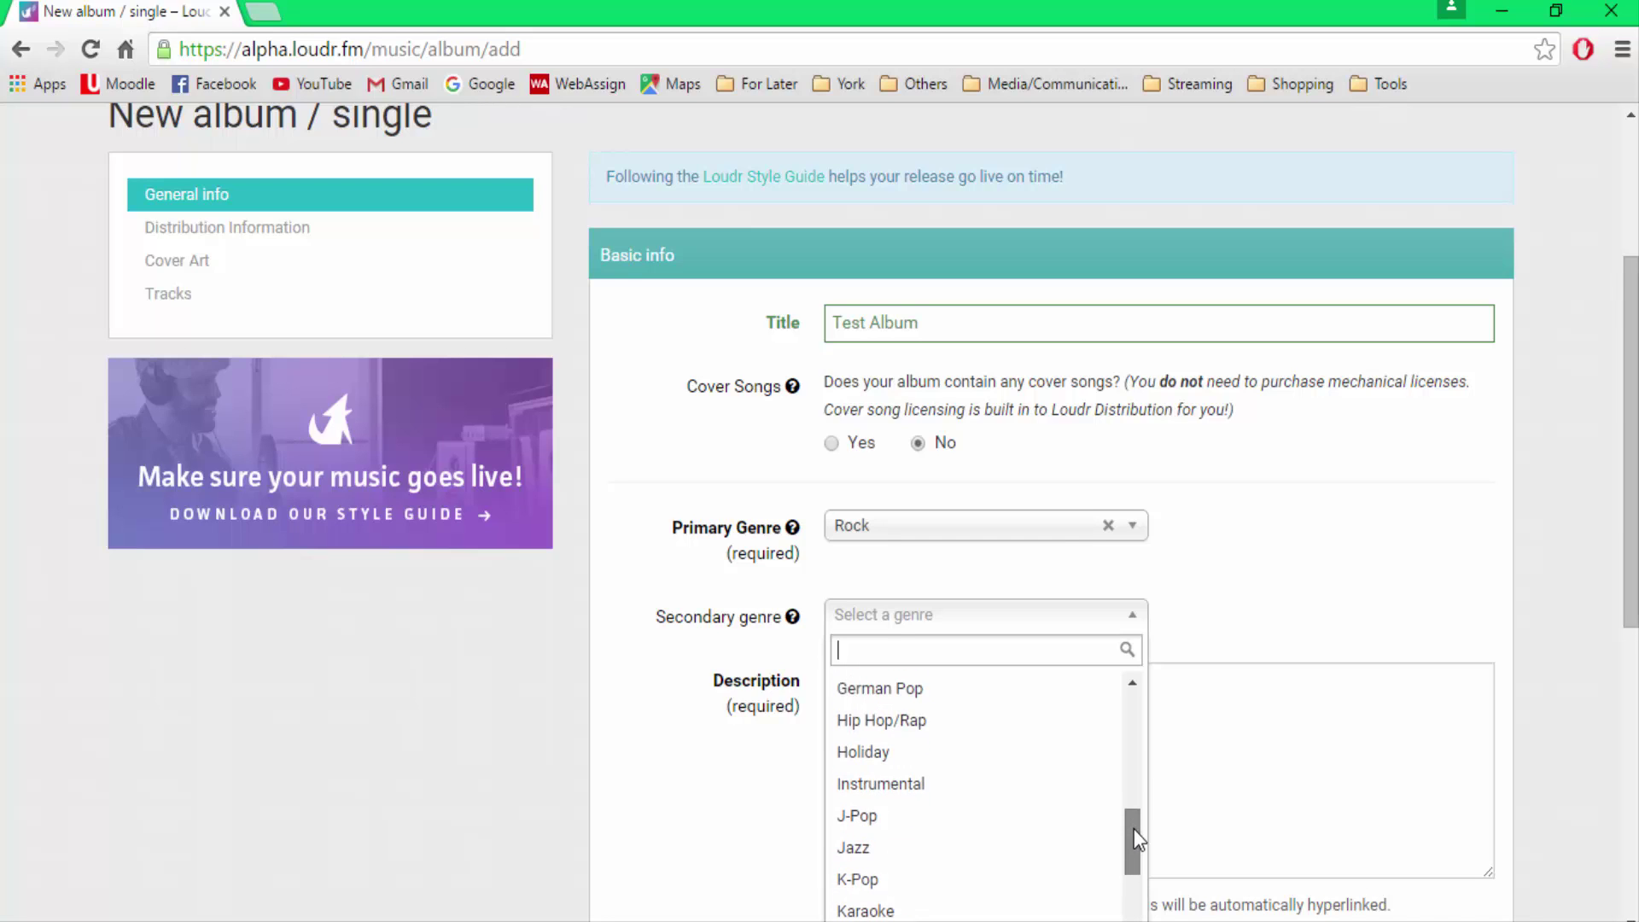
pyautogui.click(1095, 784)
# Step: Go through the album's description field and save the general info to continue to the distribution information
pyautogui.click(1033, 698)
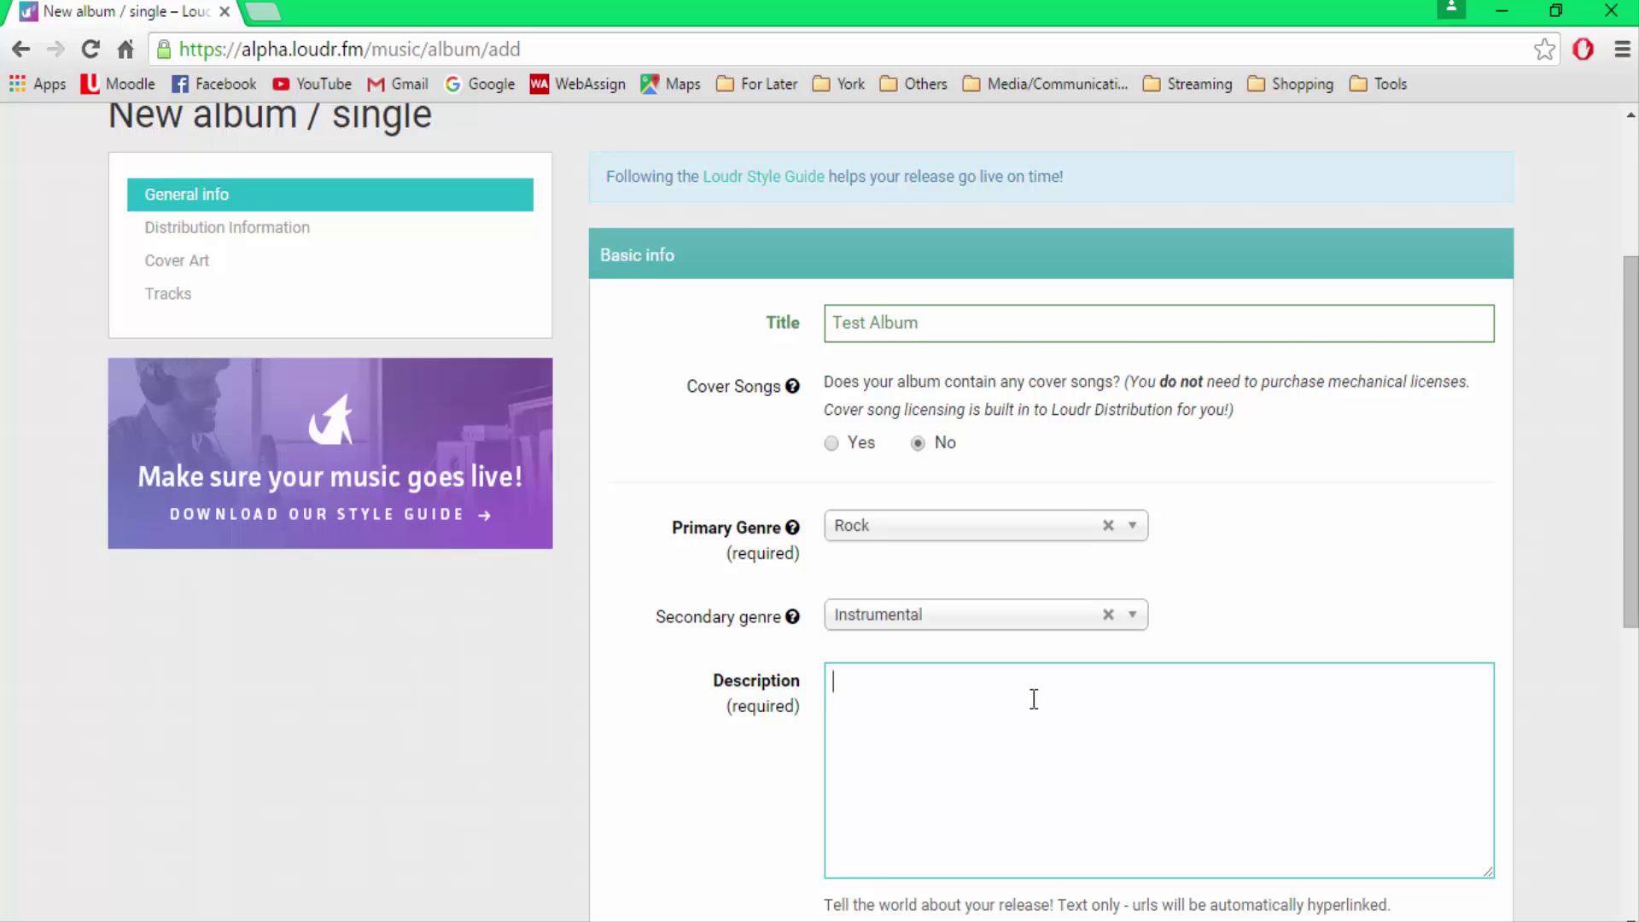
pyautogui.scroll(-7, 1034, 698)
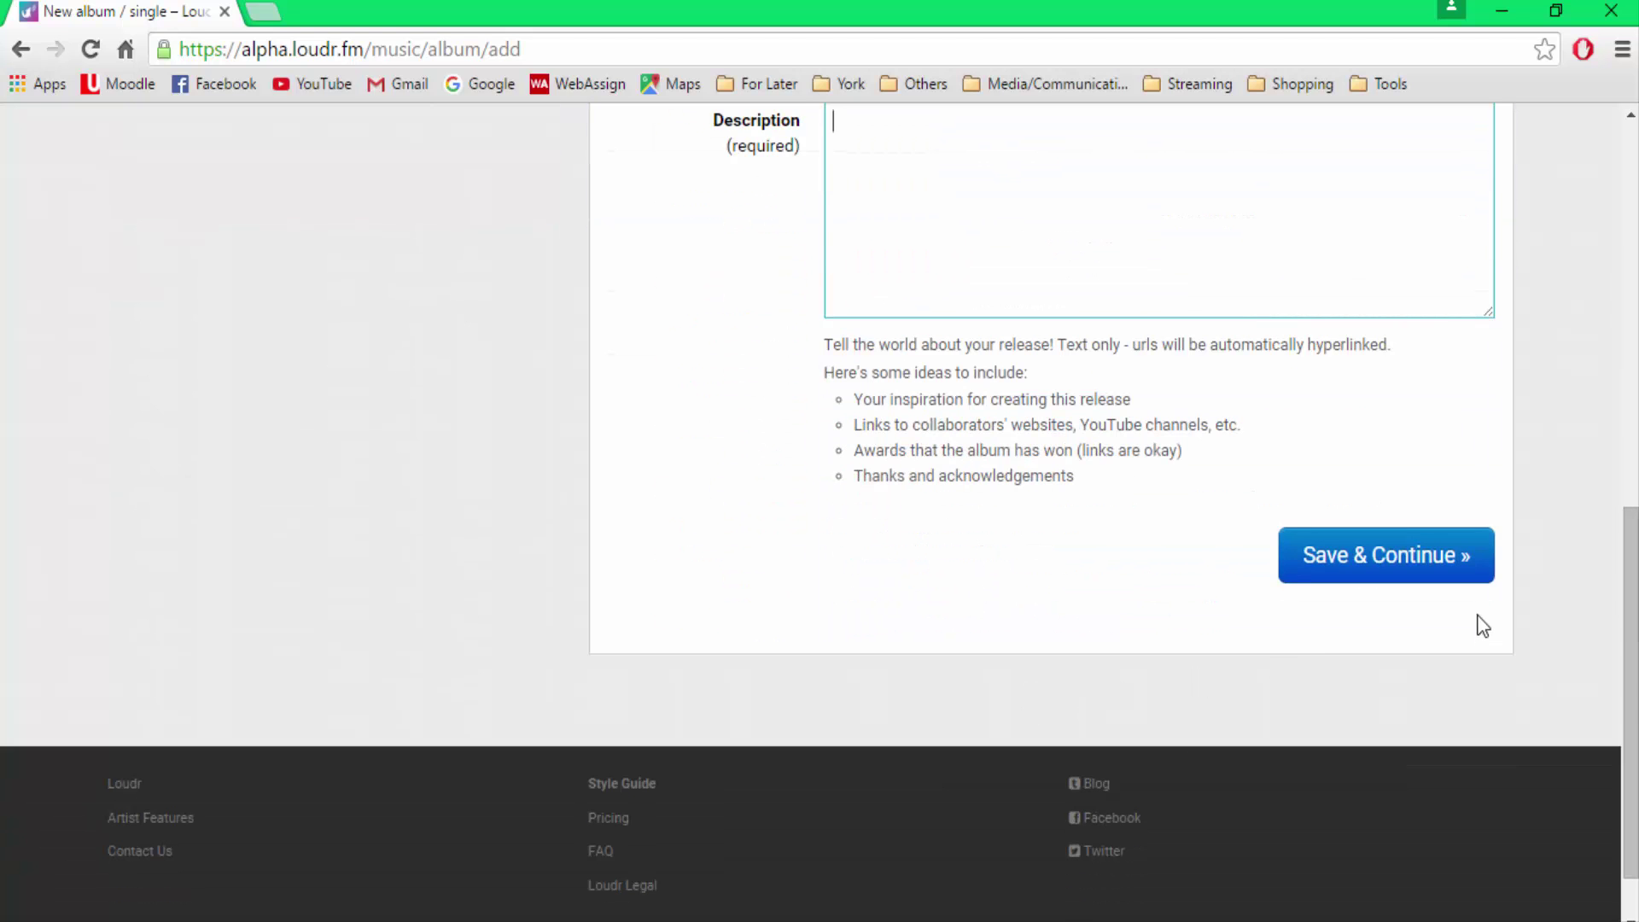
pyautogui.click(1470, 568)
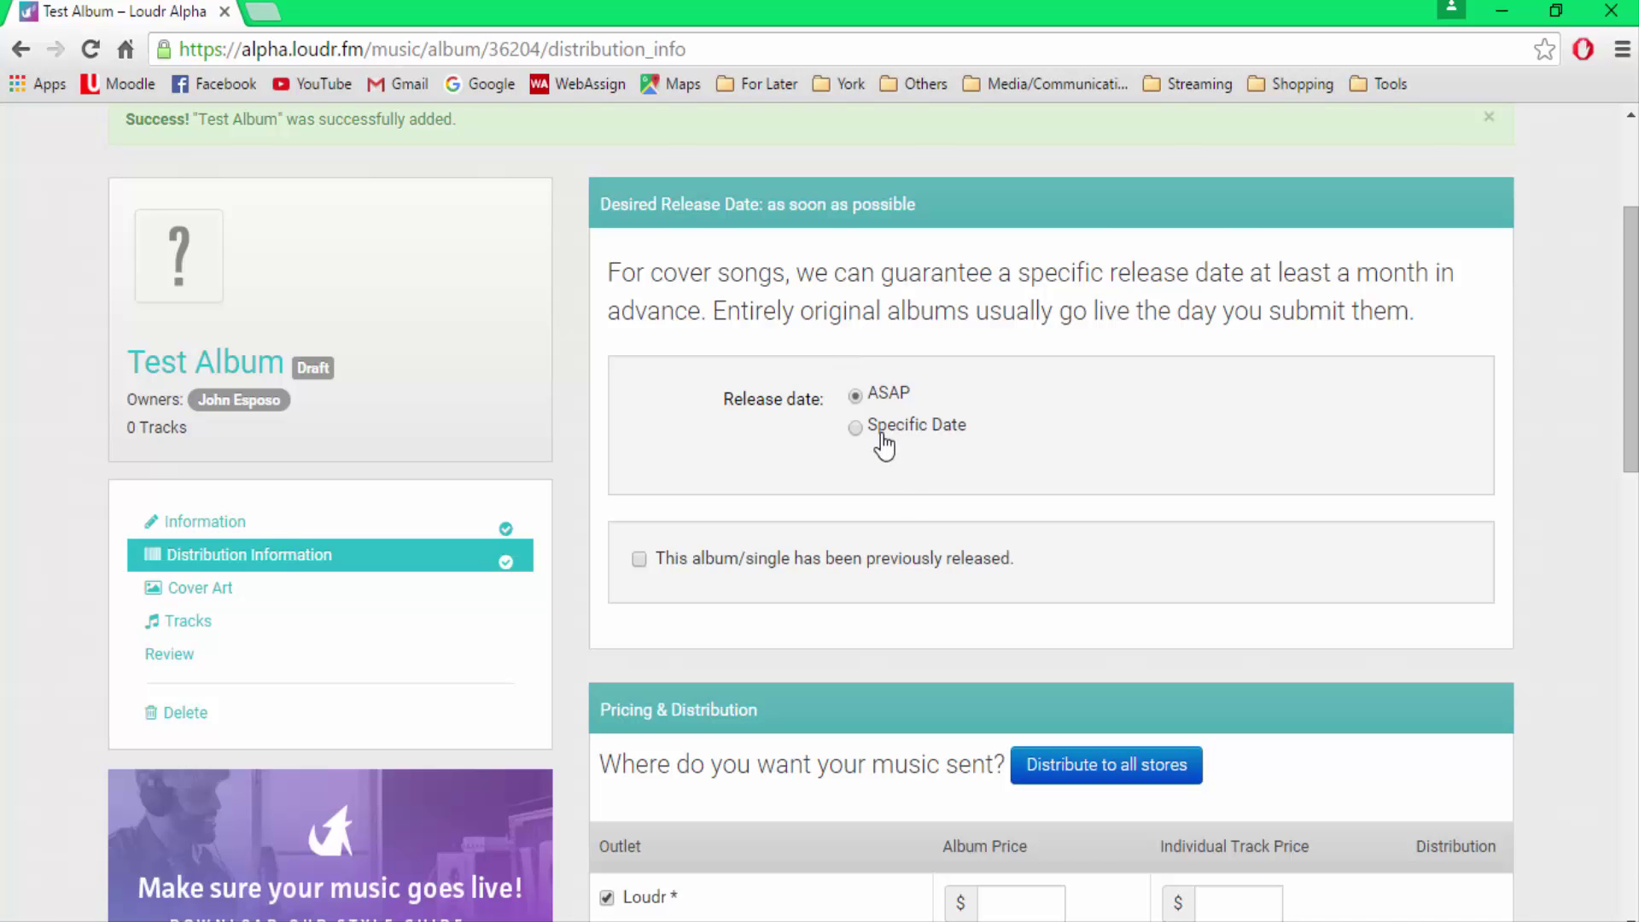
# Step: Select iTunes, Spotify, Google Play, Amazon MP3 and Deezer as additional outlets for distributing the album
pyautogui.scroll(-2, 1076, 487)
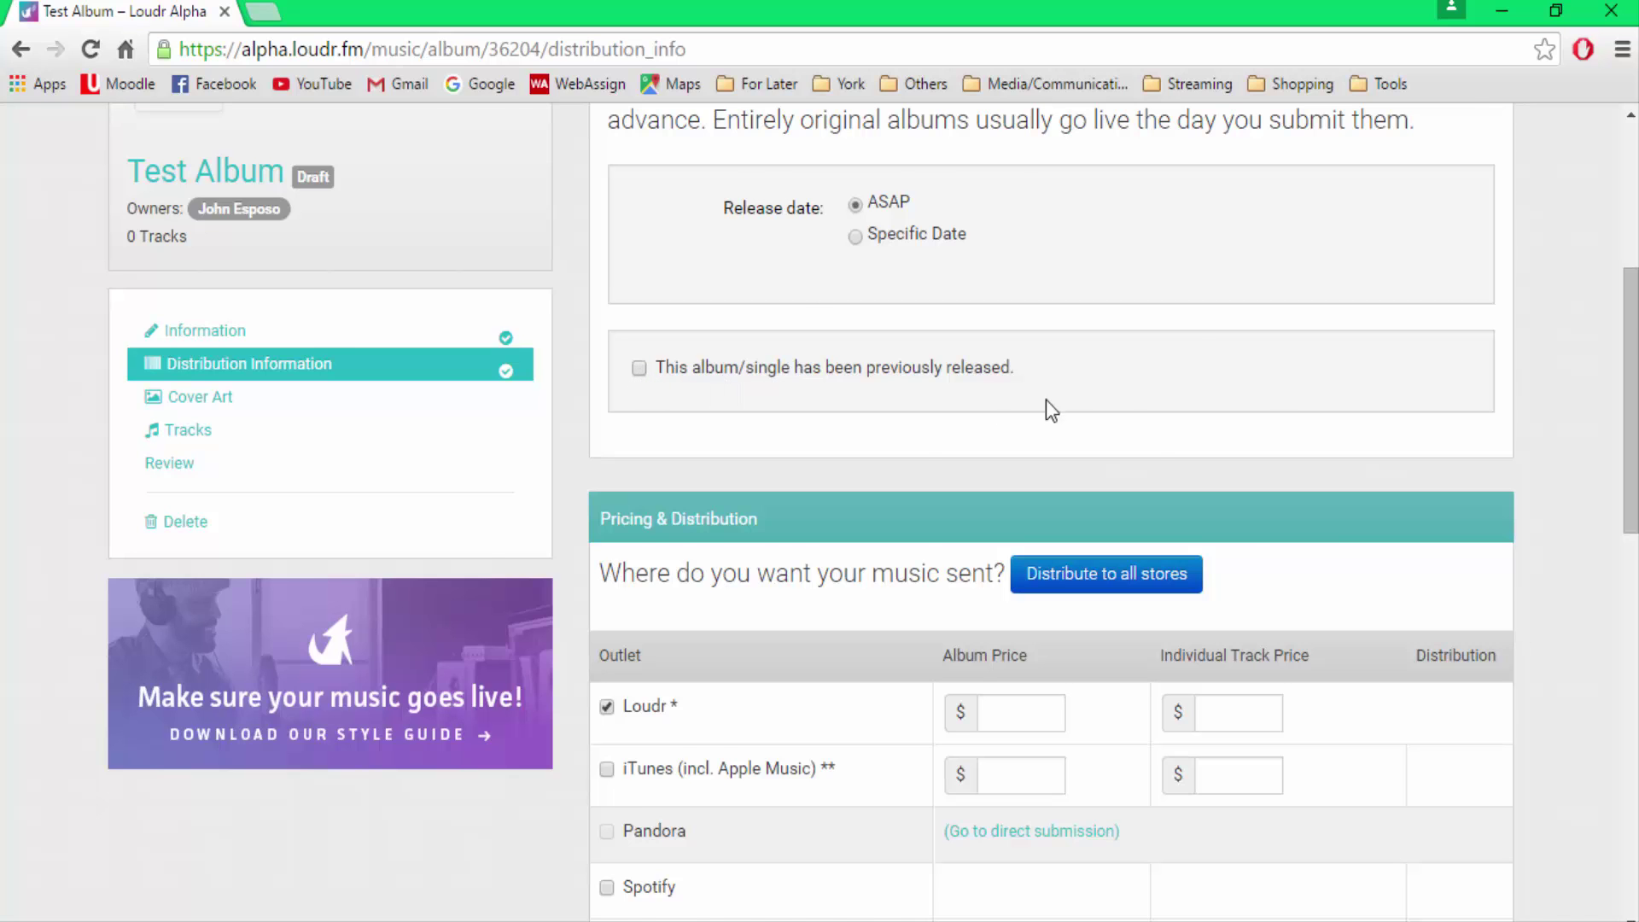
pyautogui.scroll(-3, 1047, 401)
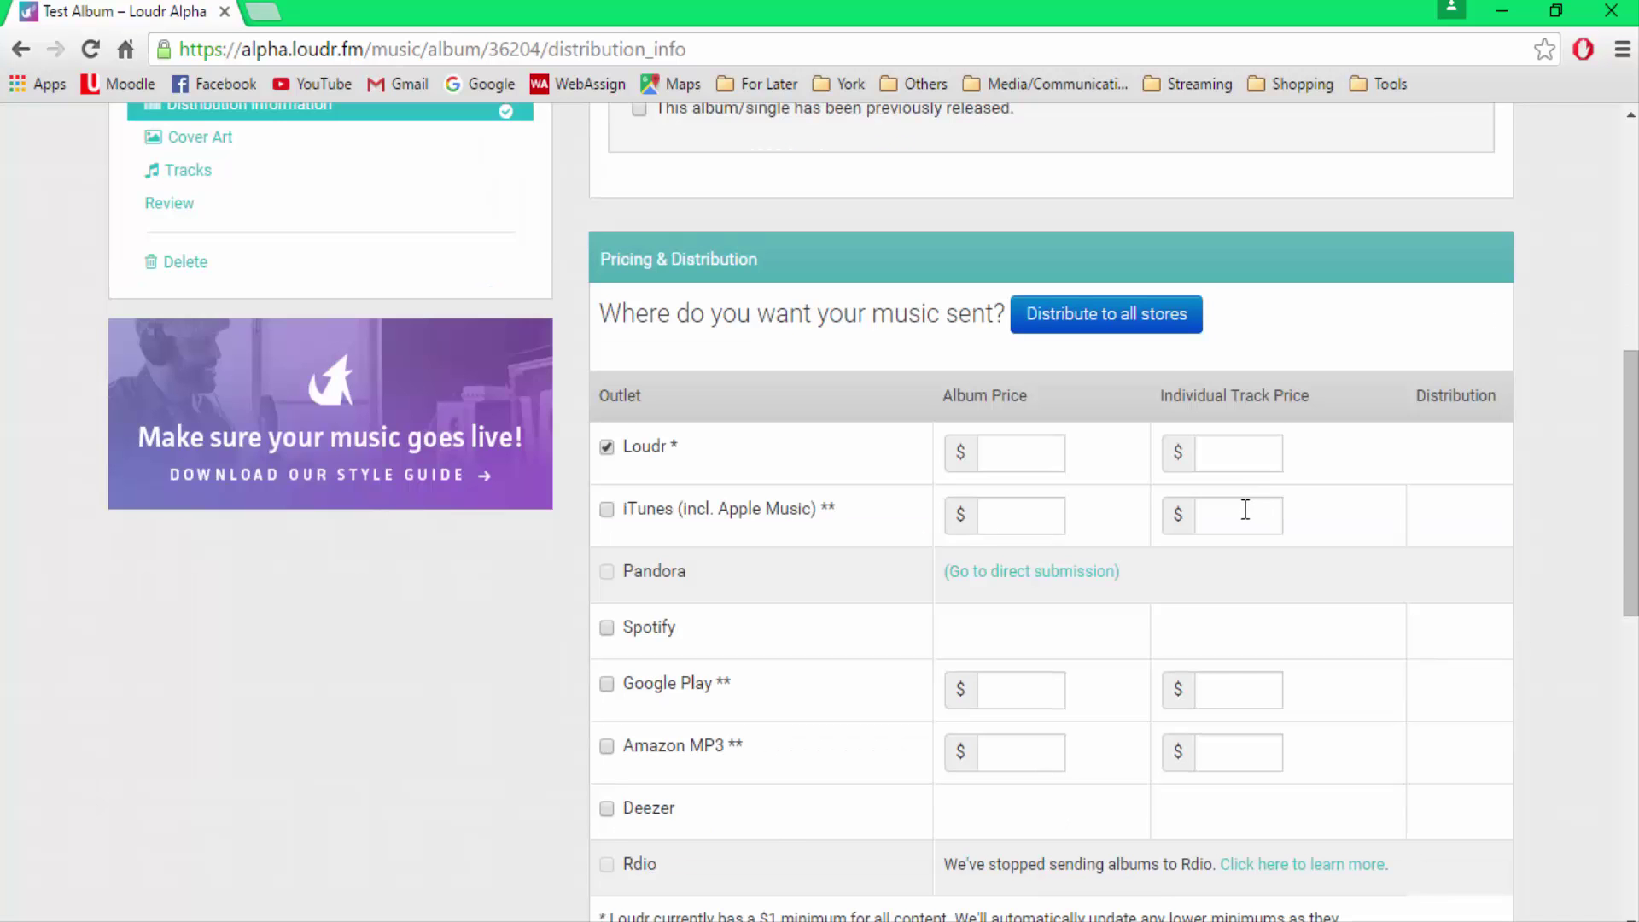
pyautogui.scroll(-2, 1245, 510)
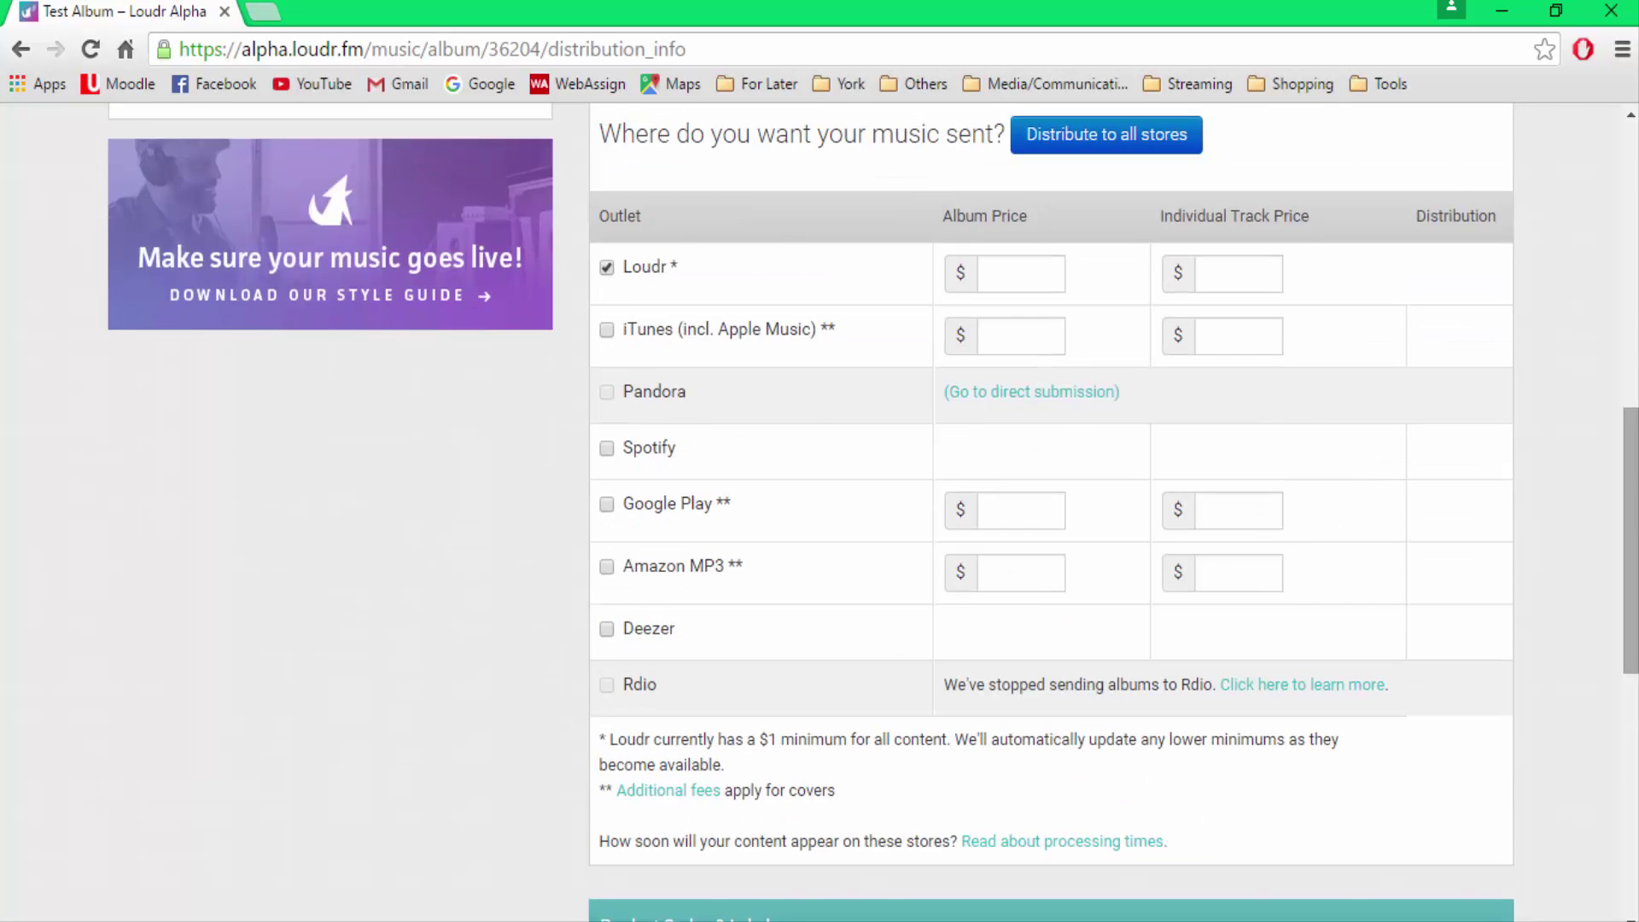
pyautogui.scroll(1, 745, 601)
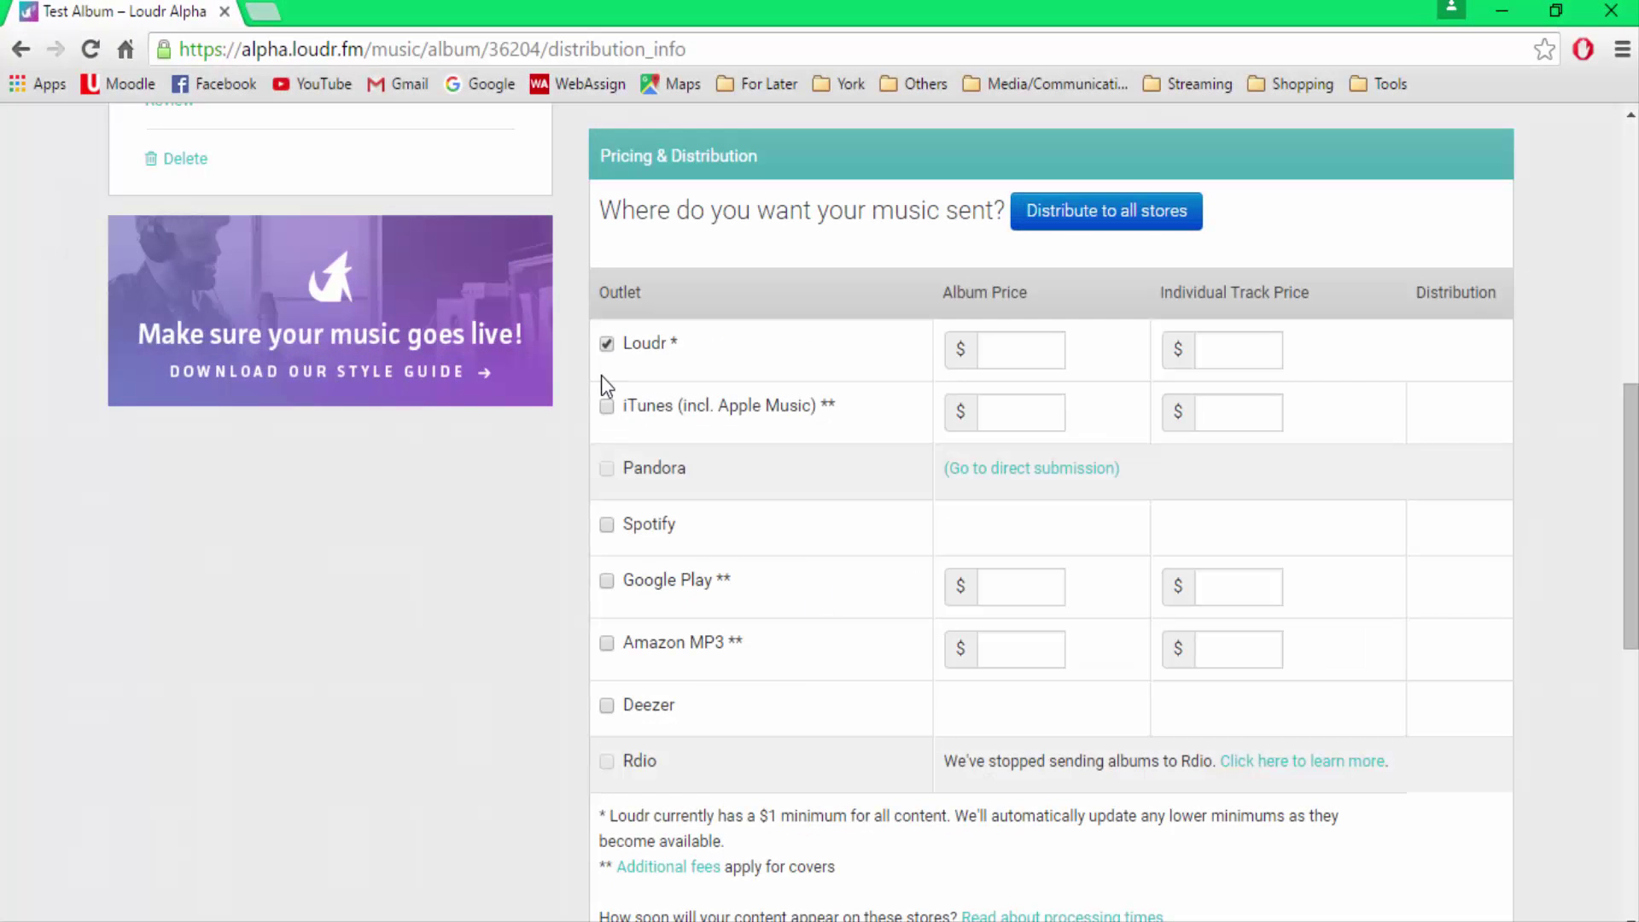
pyautogui.click(607, 408)
pyautogui.click(605, 526)
pyautogui.click(606, 583)
pyautogui.click(607, 706)
# Step: Set the Loudr outlet's album price to $4.99 and its individual track price to $.49
pyautogui.click(1018, 346)
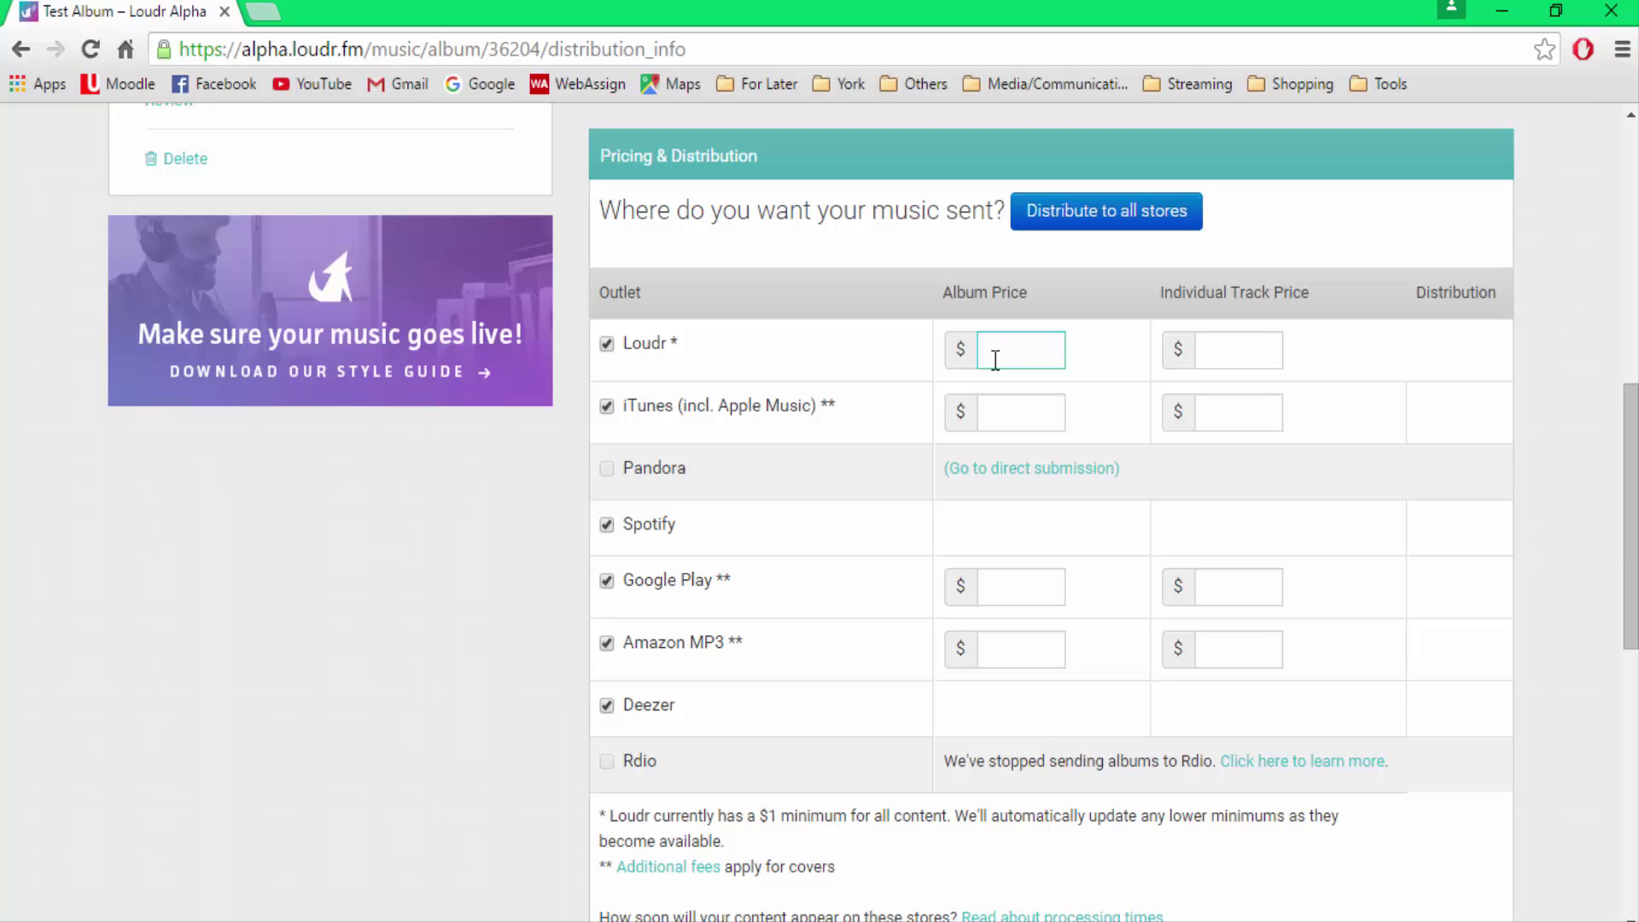
pyautogui.write('4.99')
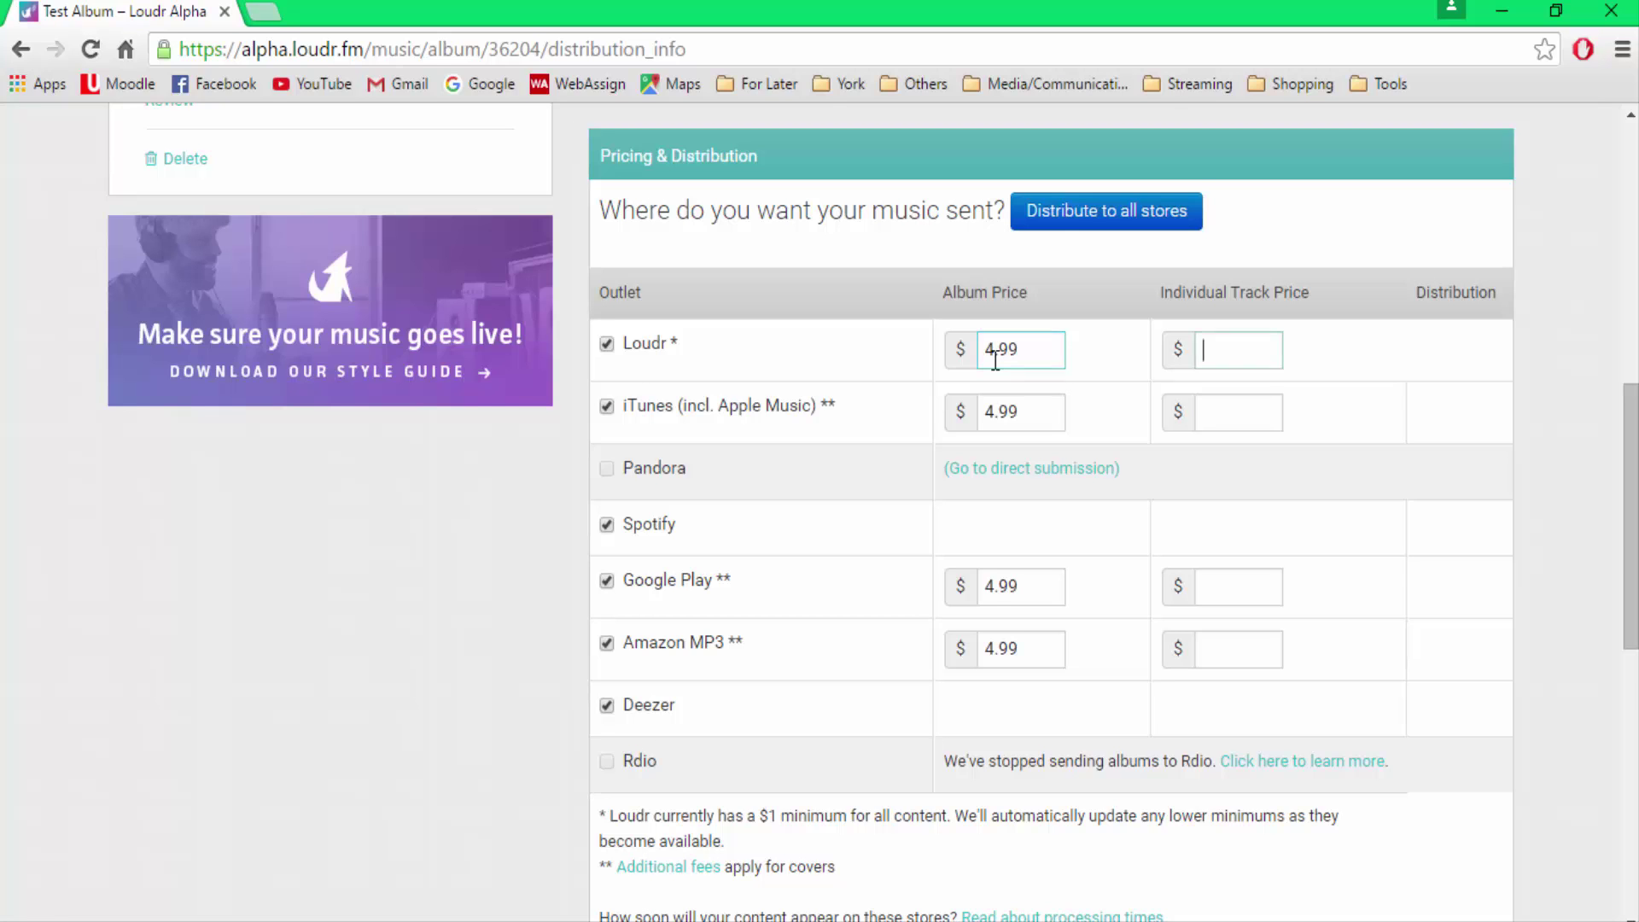
pyautogui.press('Tab')
pyautogui.write('.49')
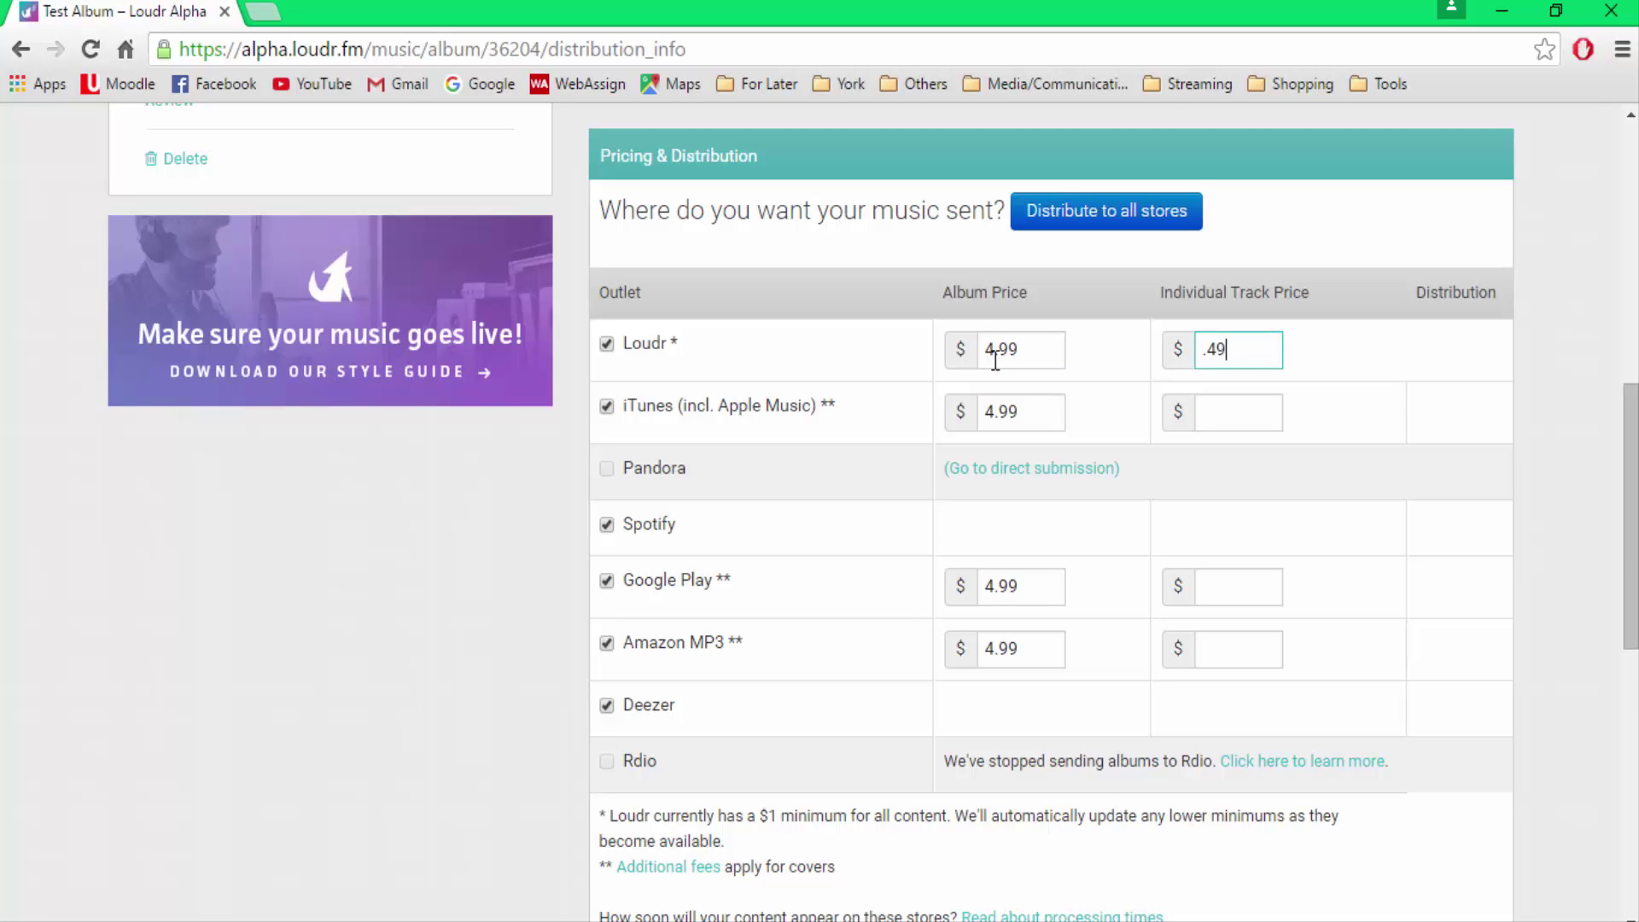
pyautogui.click(1247, 406)
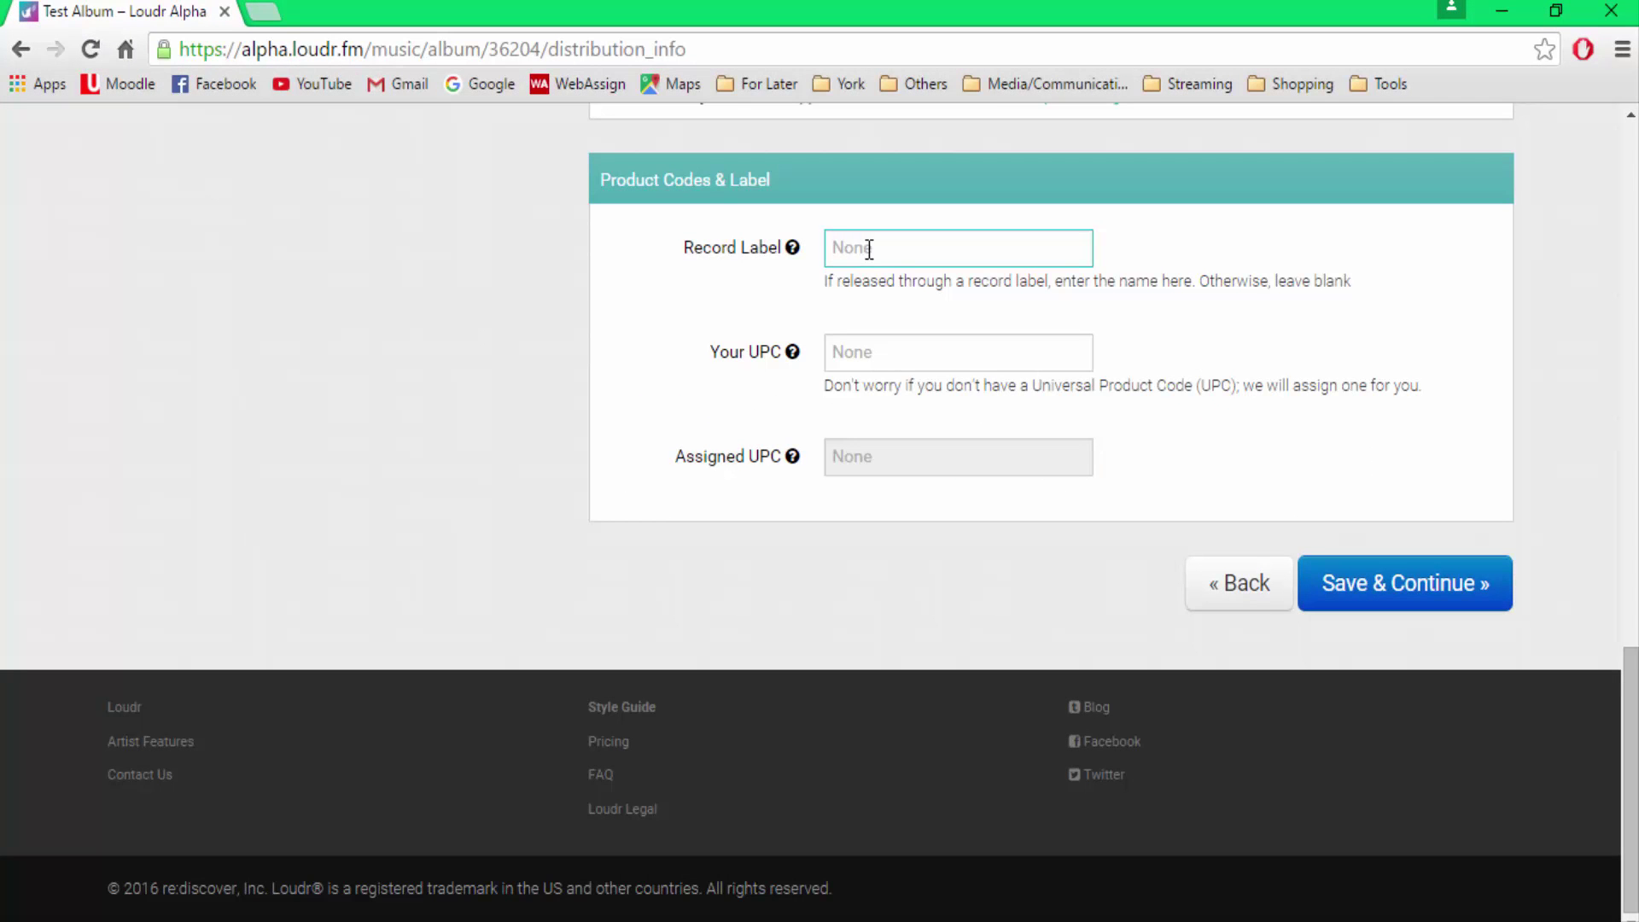
# Step: Leave the record label and UPC blank and save the distribution information to continue to the cover art
pyautogui.click(891, 347)
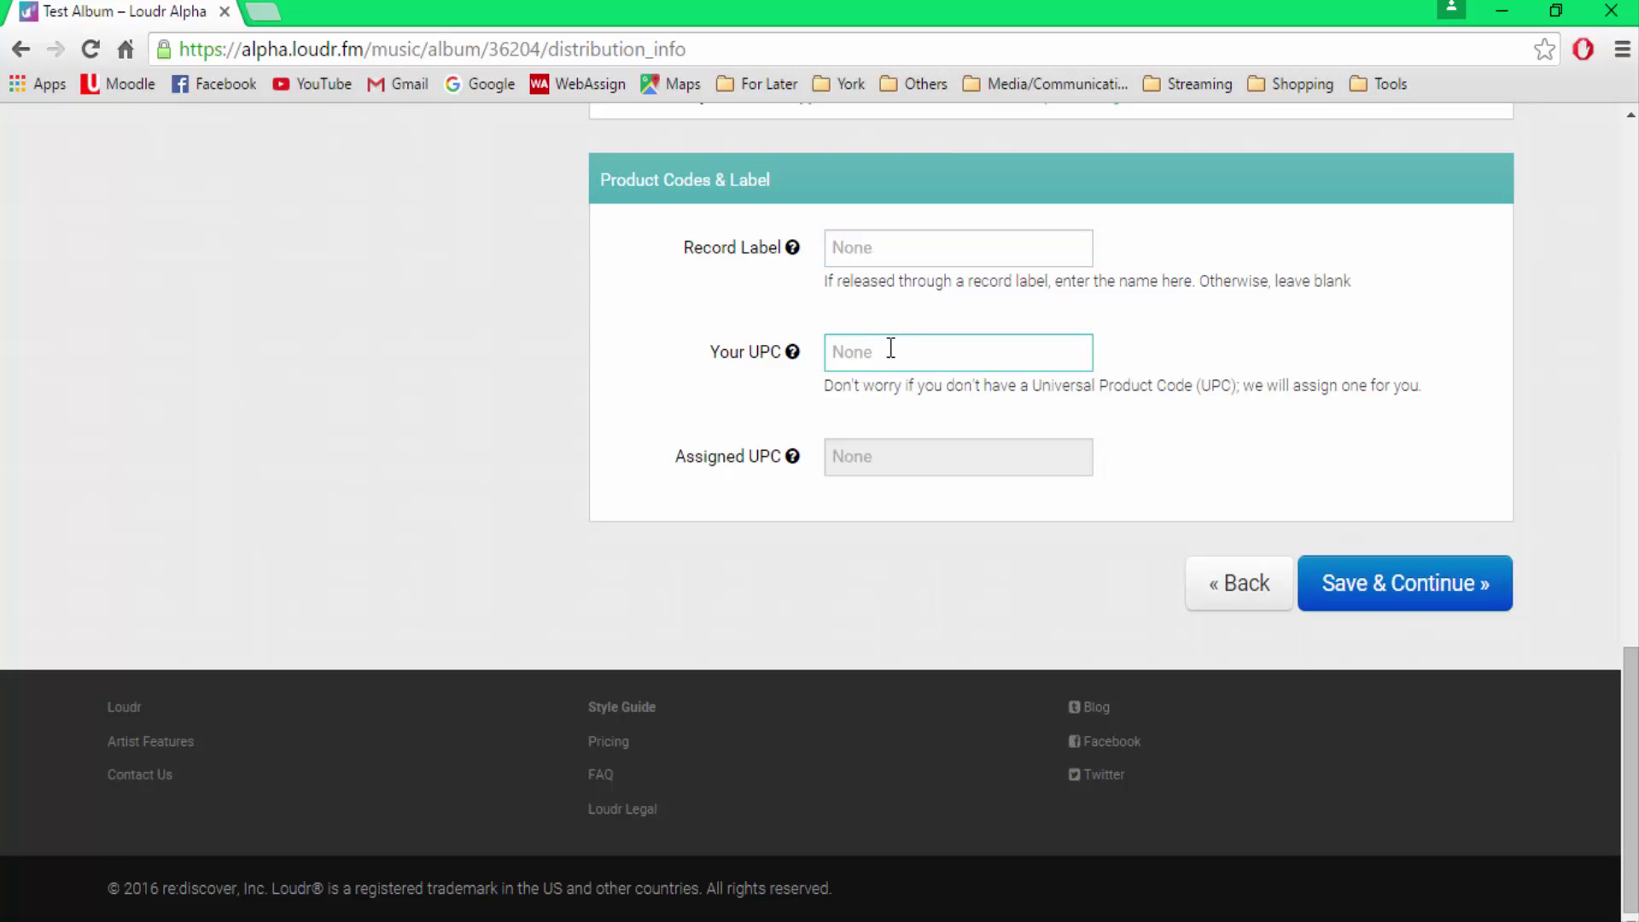
pyautogui.click(1281, 378)
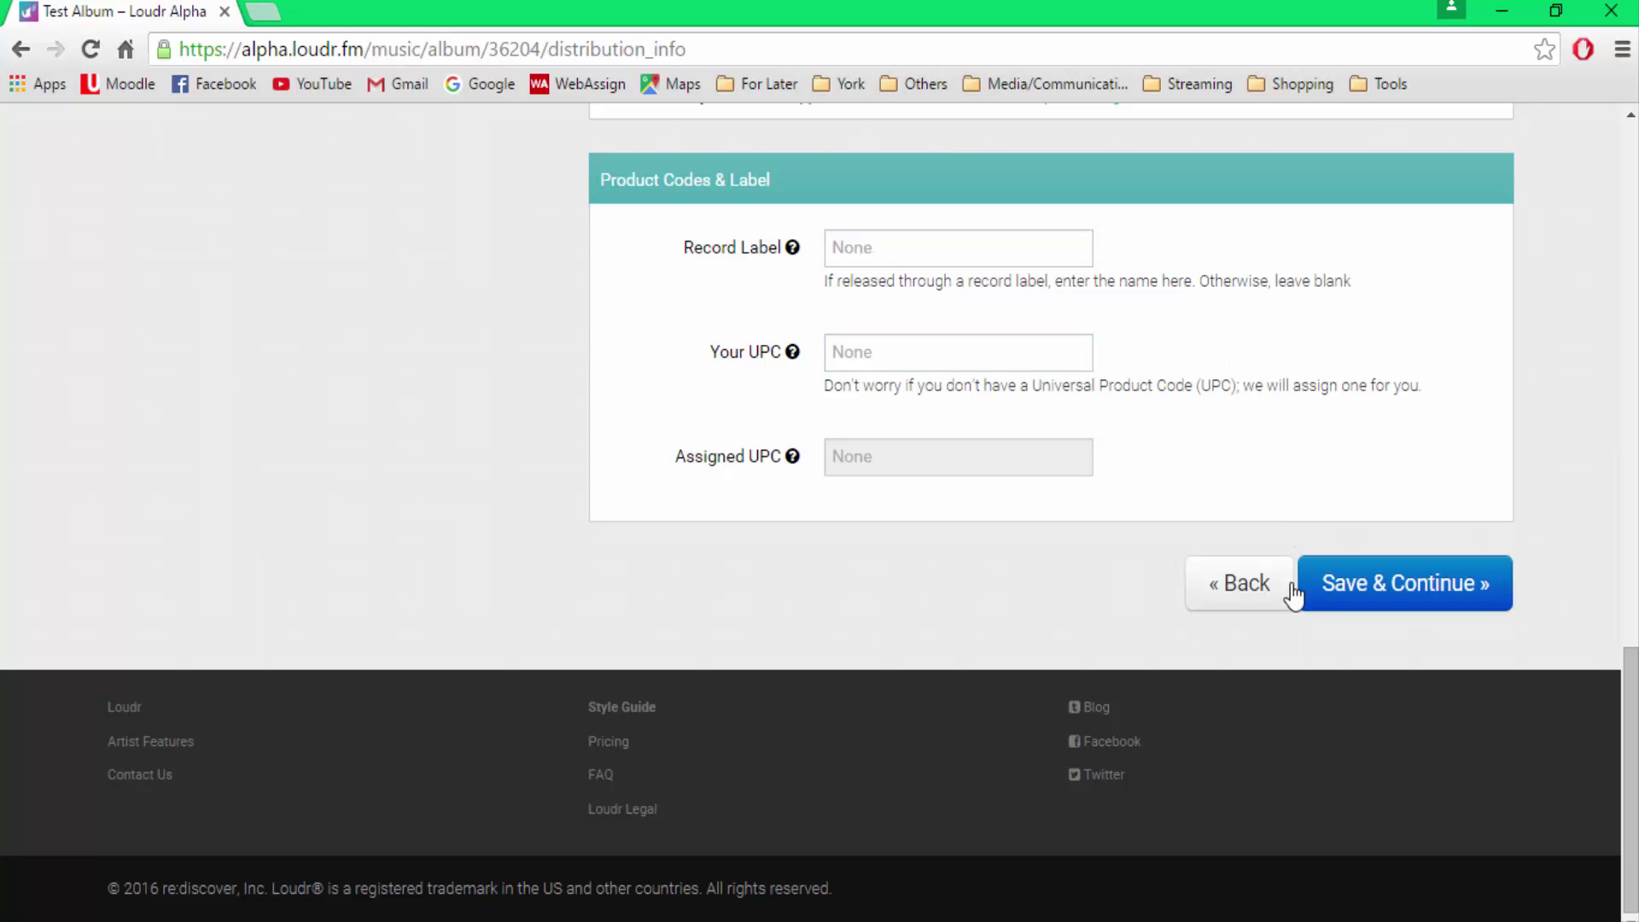
pyautogui.click(1372, 611)
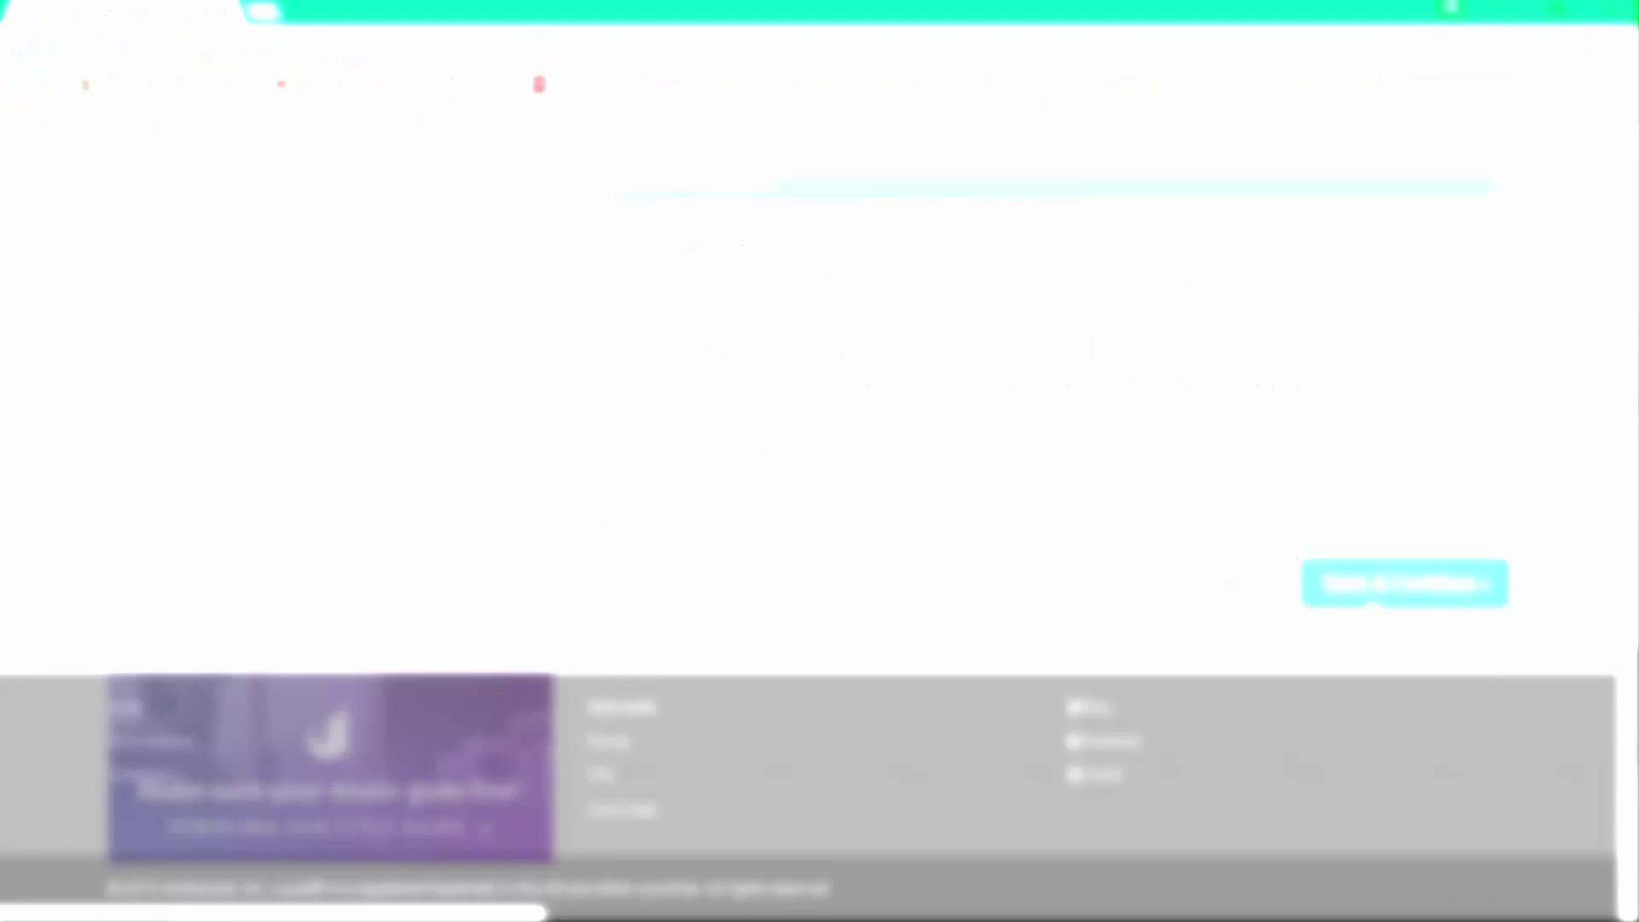
# Step: Upload Epsilon 0.jpg from the Album Covers folder in Pictures > Digital Art as new cover art
pyautogui.scroll(2, 939, 492)
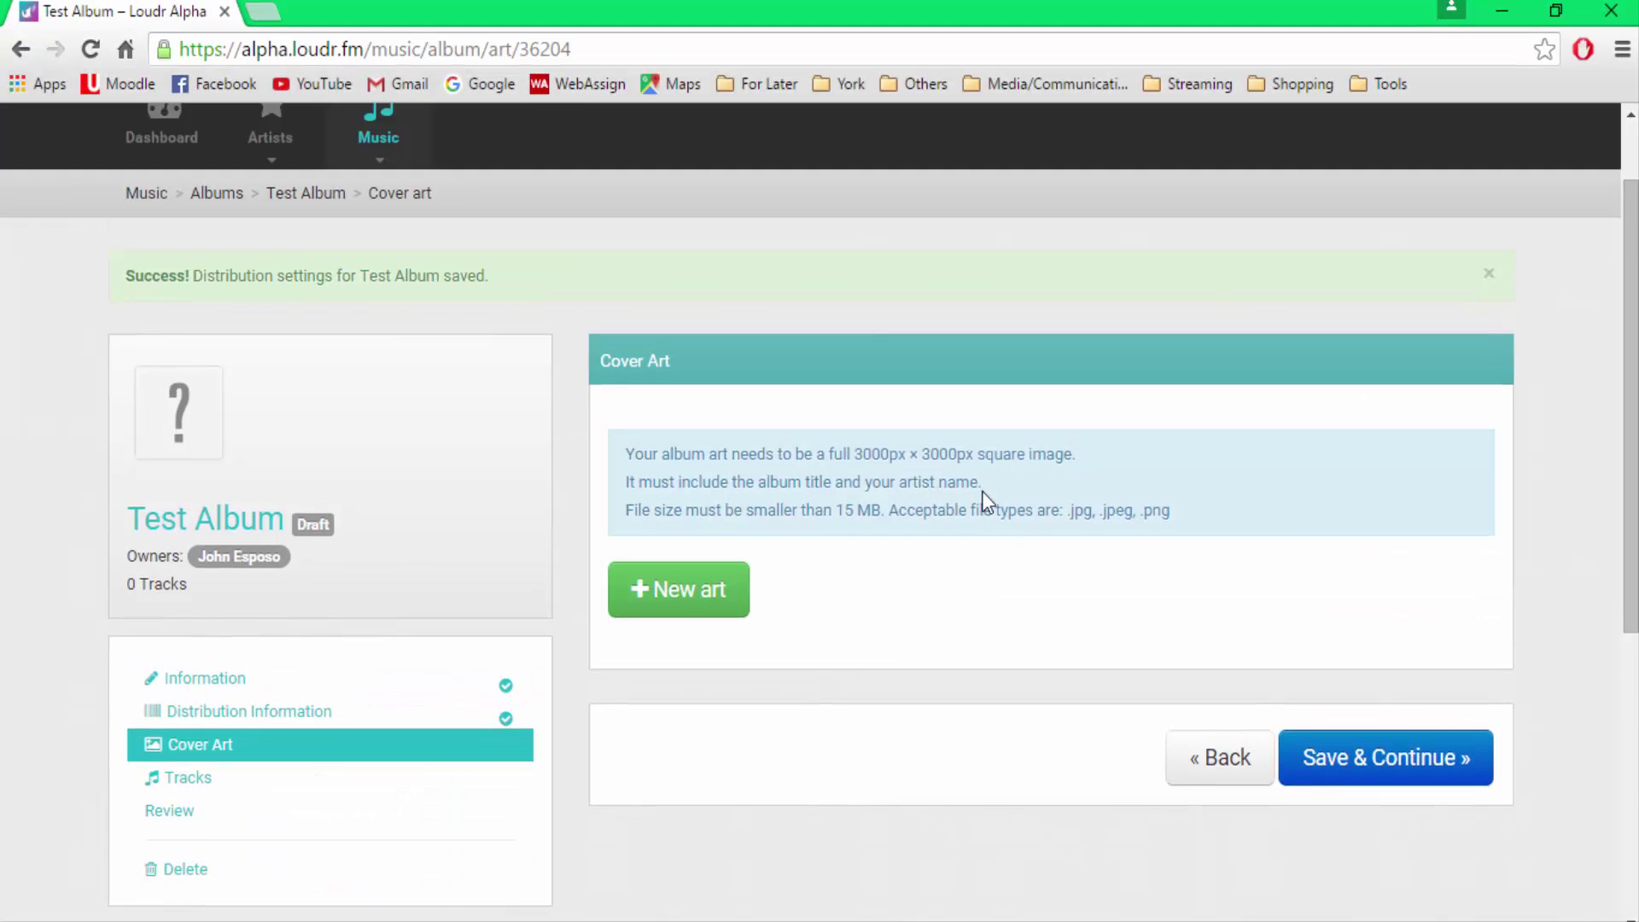
pyautogui.click(682, 604)
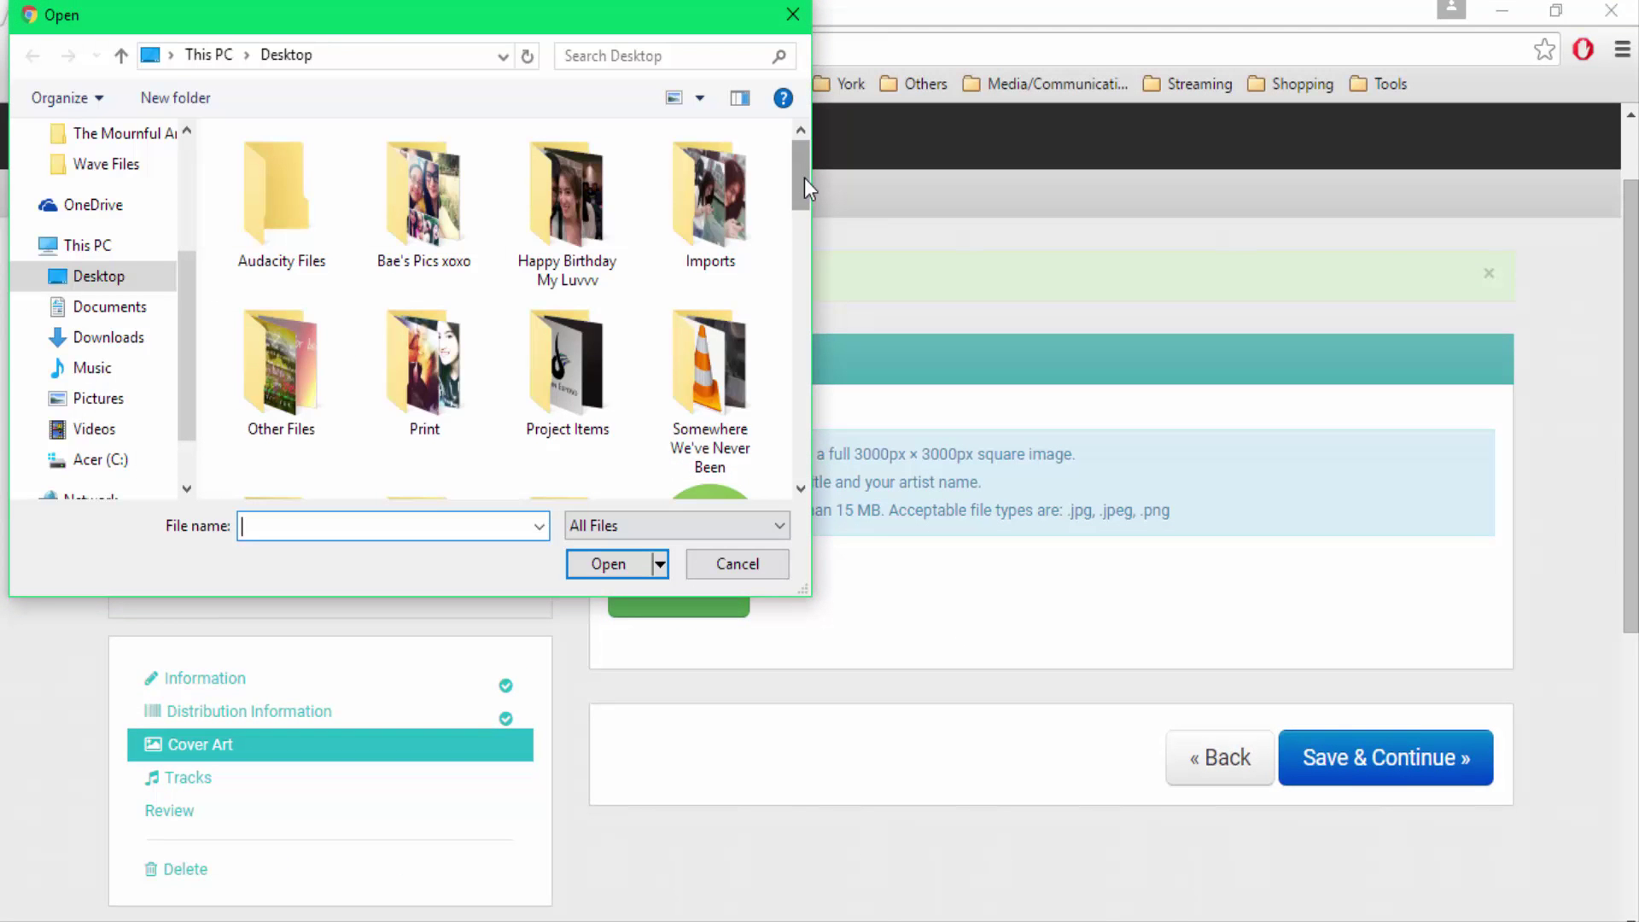
pyautogui.moveTo(804, 178)
pyautogui.mouseDown()
pyautogui.moveTo(800, 249)
pyautogui.moveTo(801, 169)
pyautogui.mouseUp()
pyautogui.click(100, 400)
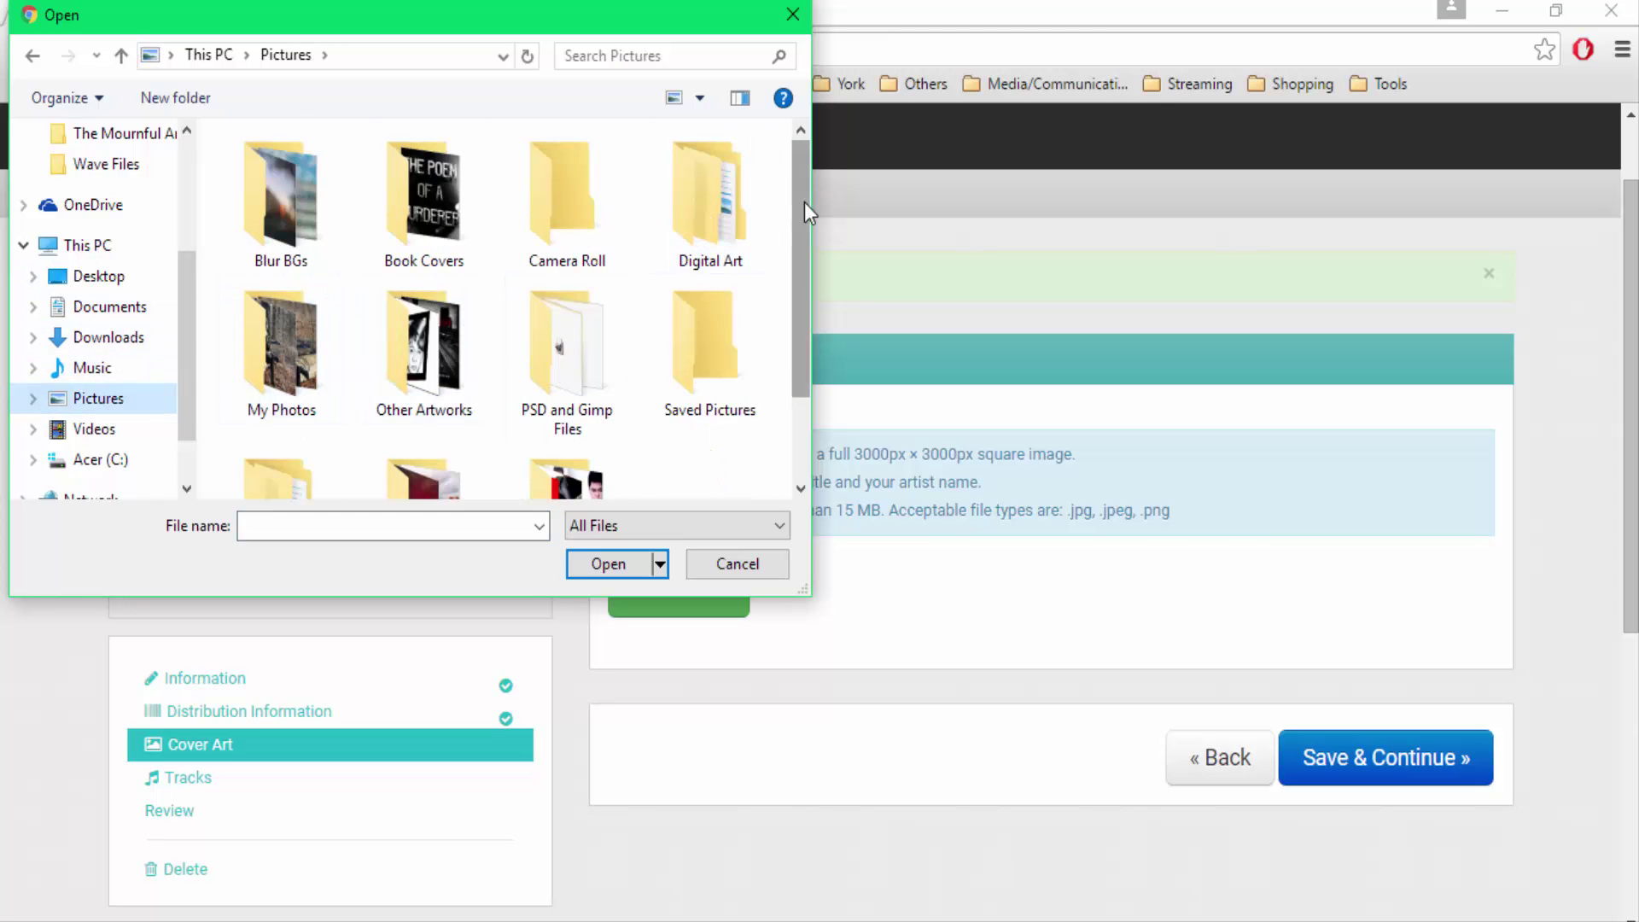
pyautogui.moveTo(804, 202); pyautogui.dragTo(799, 237)
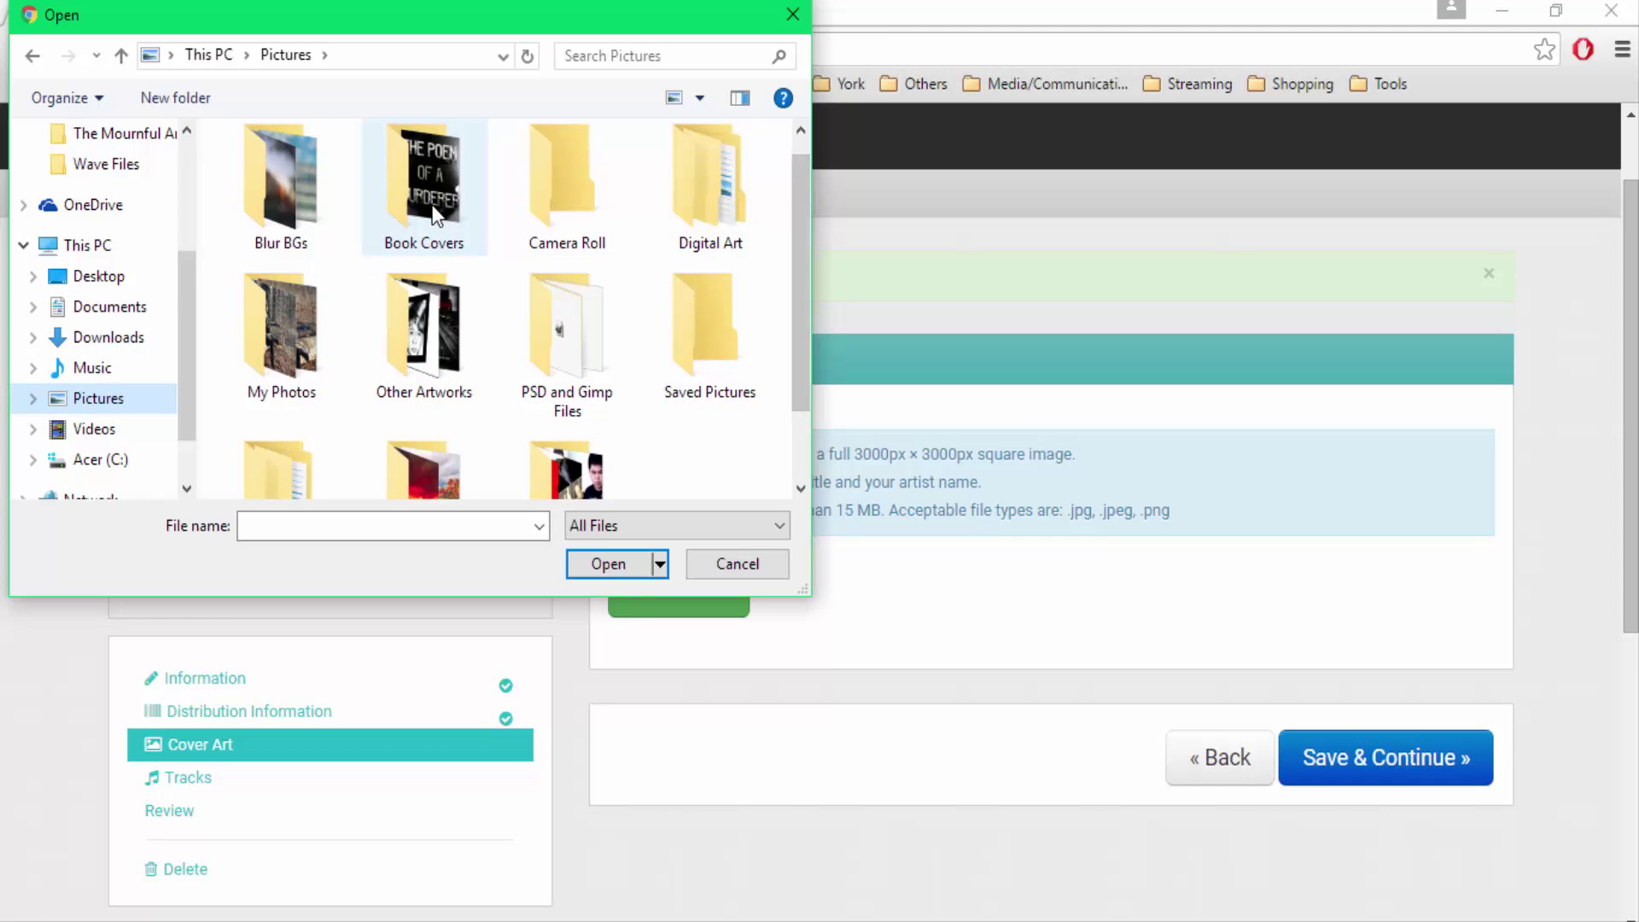
pyautogui.scroll(-2, 802, 320)
pyautogui.scroll(1, 800, 322)
pyautogui.scroll(-1, 798, 303)
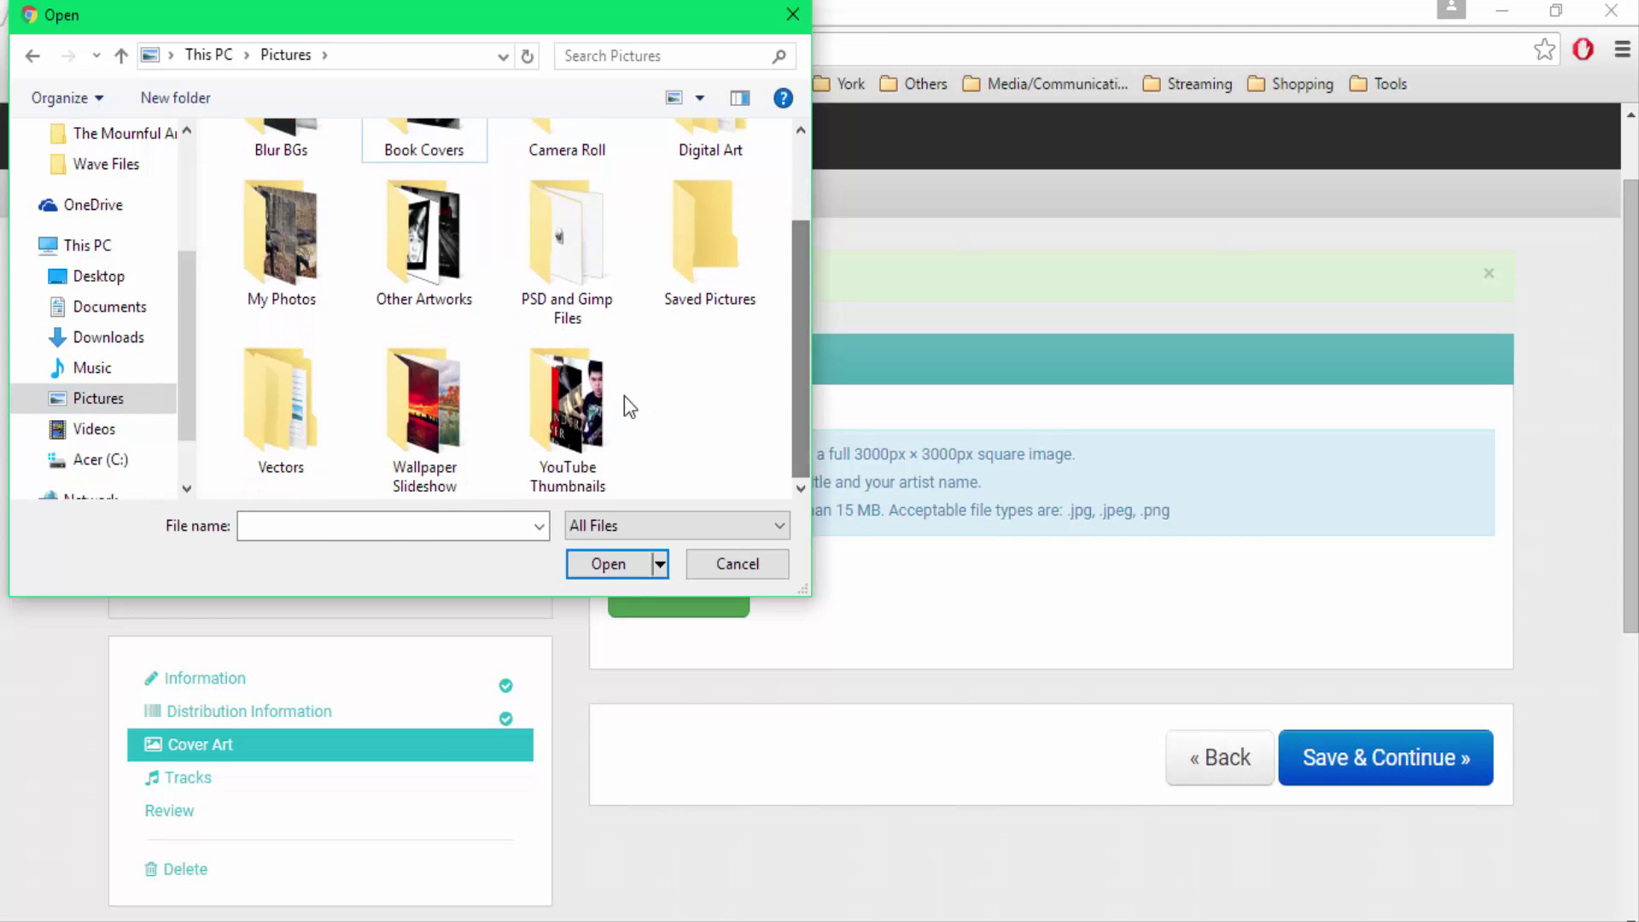
pyautogui.doubleClick(573, 415)
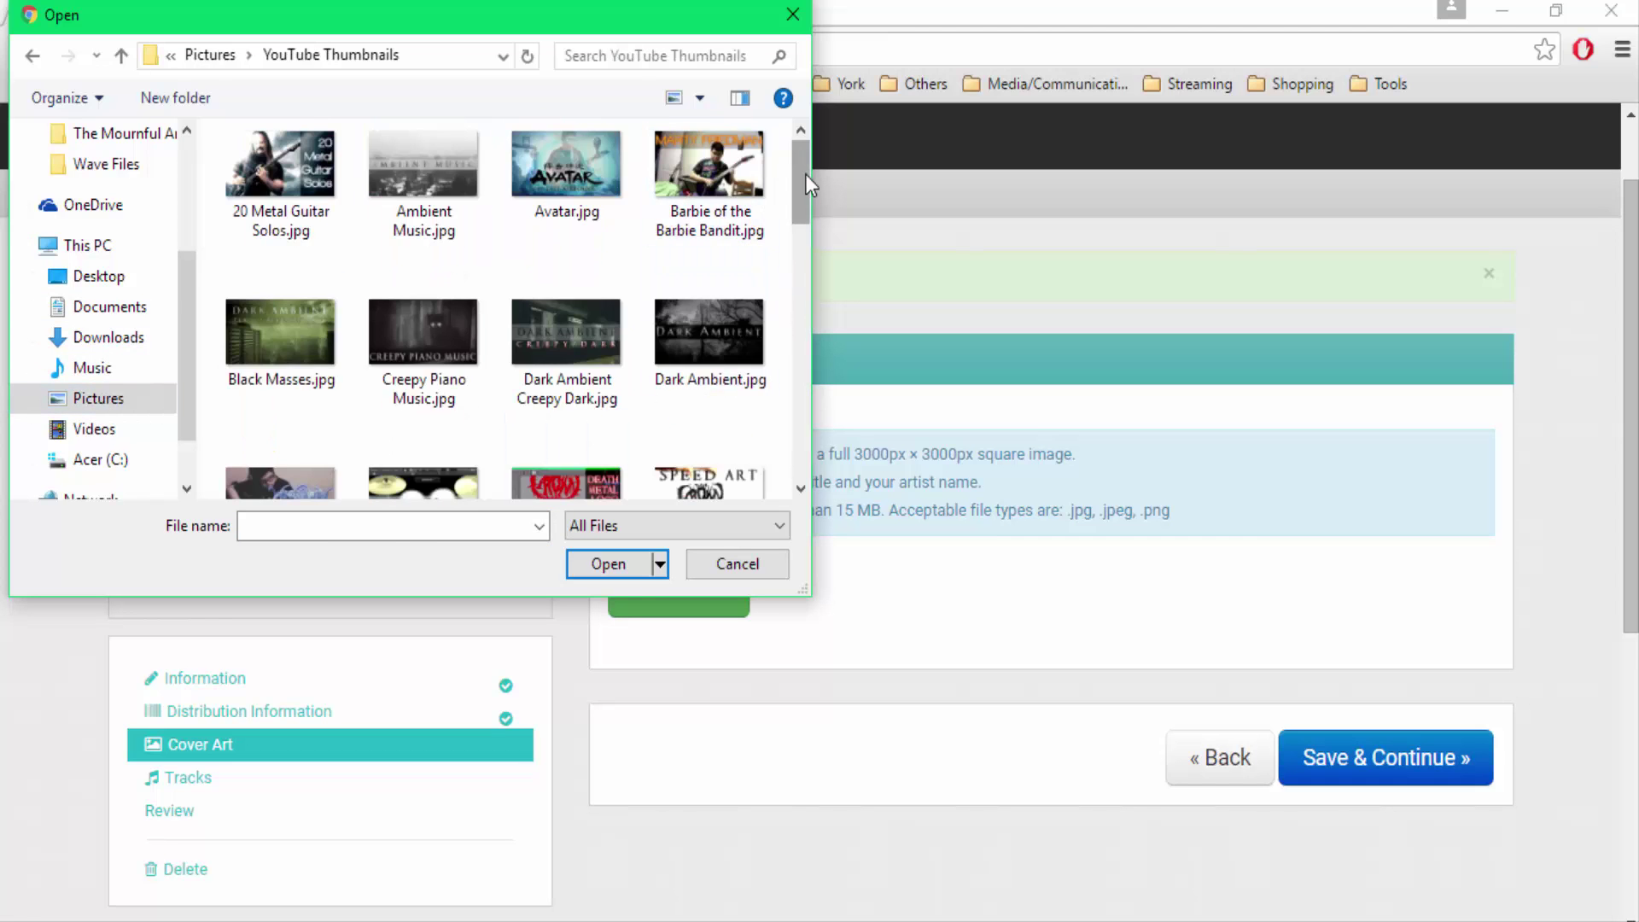
pyautogui.moveTo(806, 174); pyautogui.dragTo(796, 217)
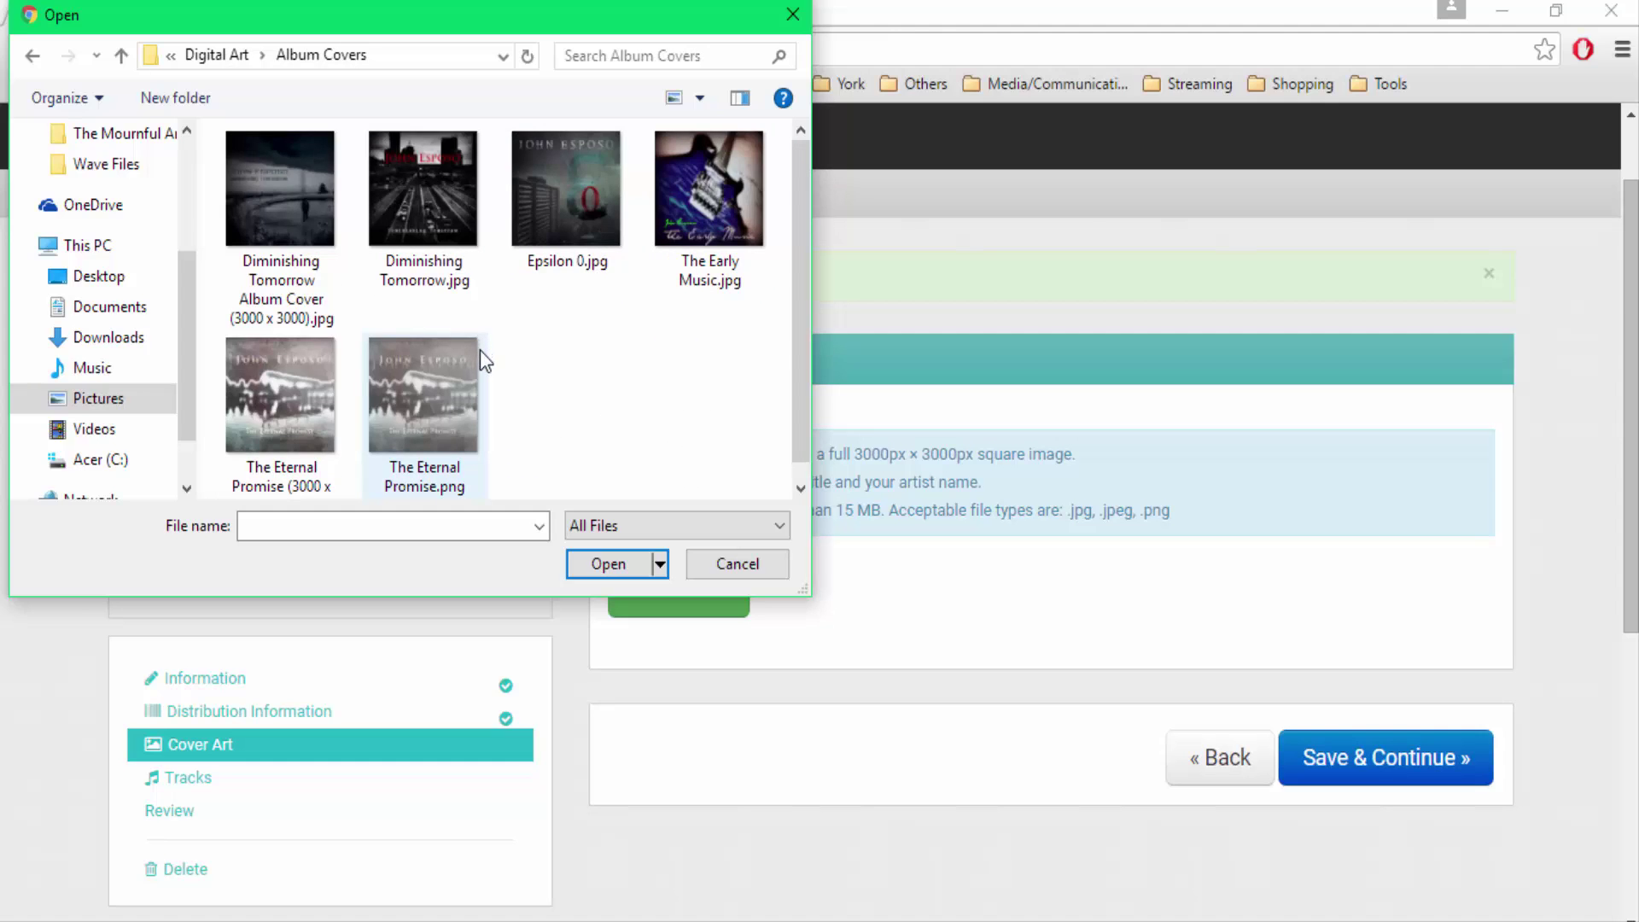
pyautogui.moveTo(480, 350)
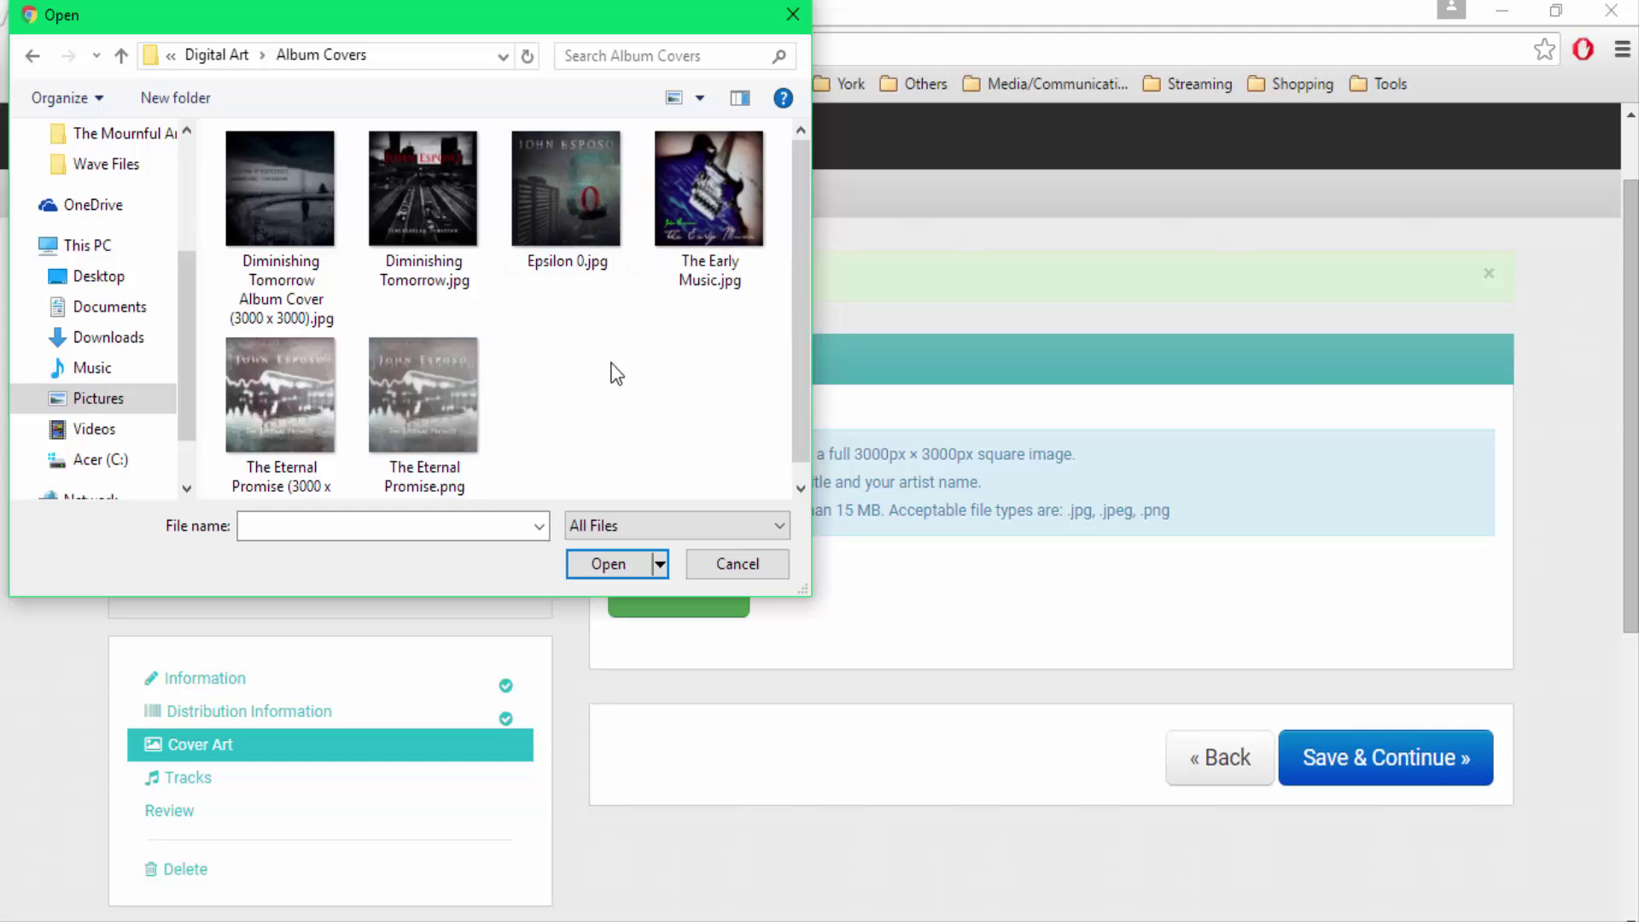
pyautogui.doubleClick(592, 237)
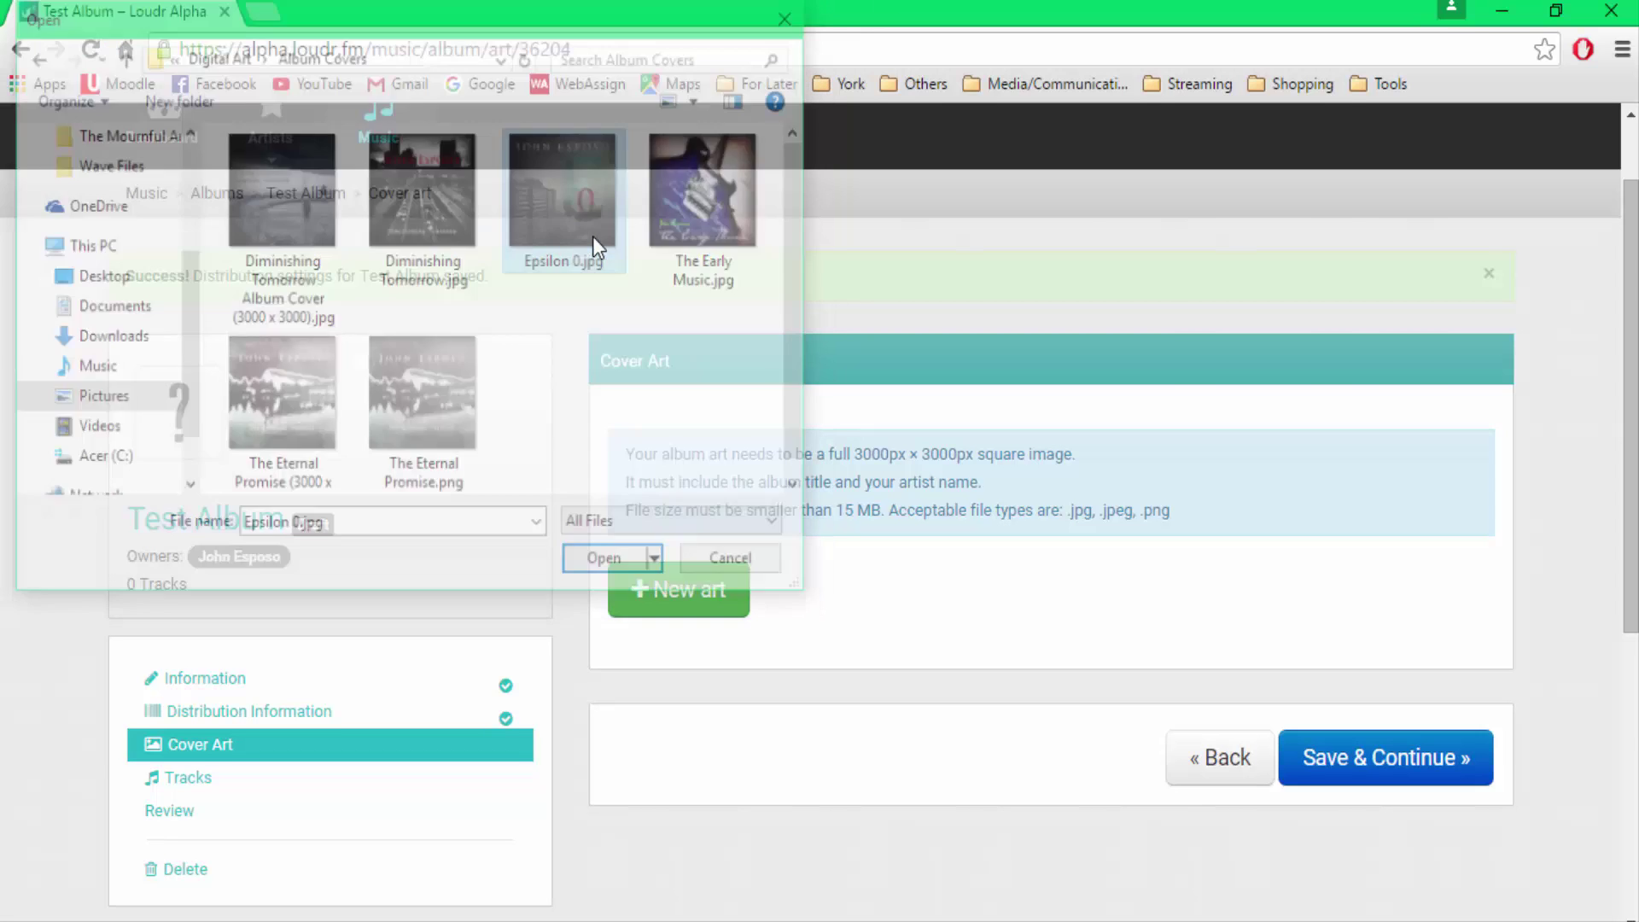
# Step: Follow the cover art upload and compare the image's pixel dimensions with the album art requirements
pyautogui.scroll(-2, 985, 518)
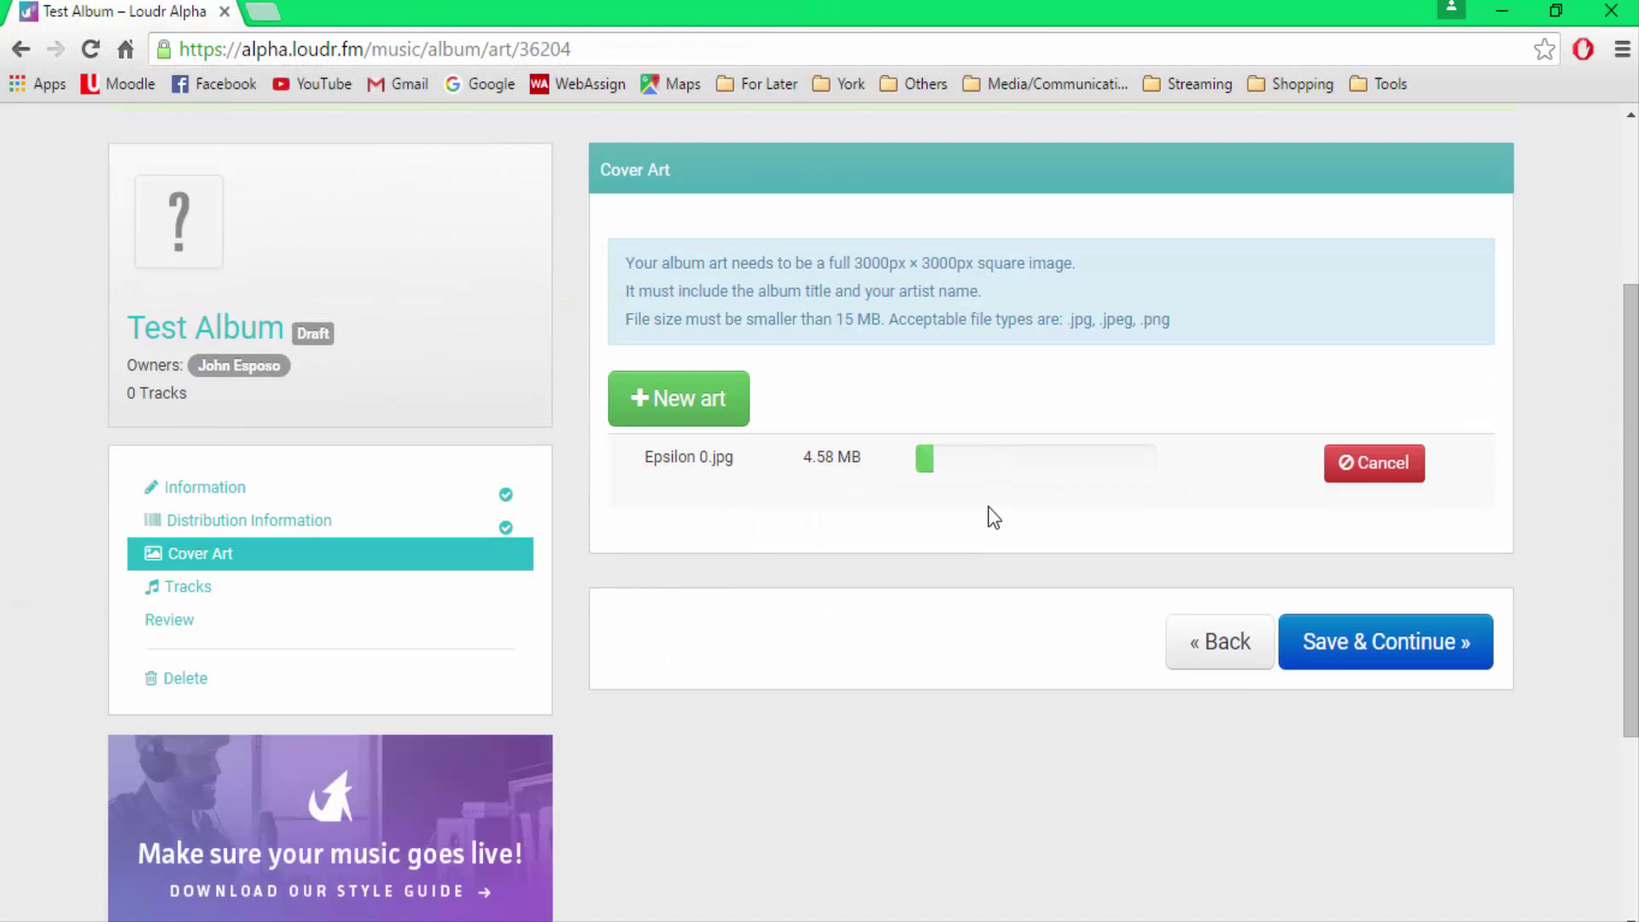
pyautogui.scroll(2, 981, 482)
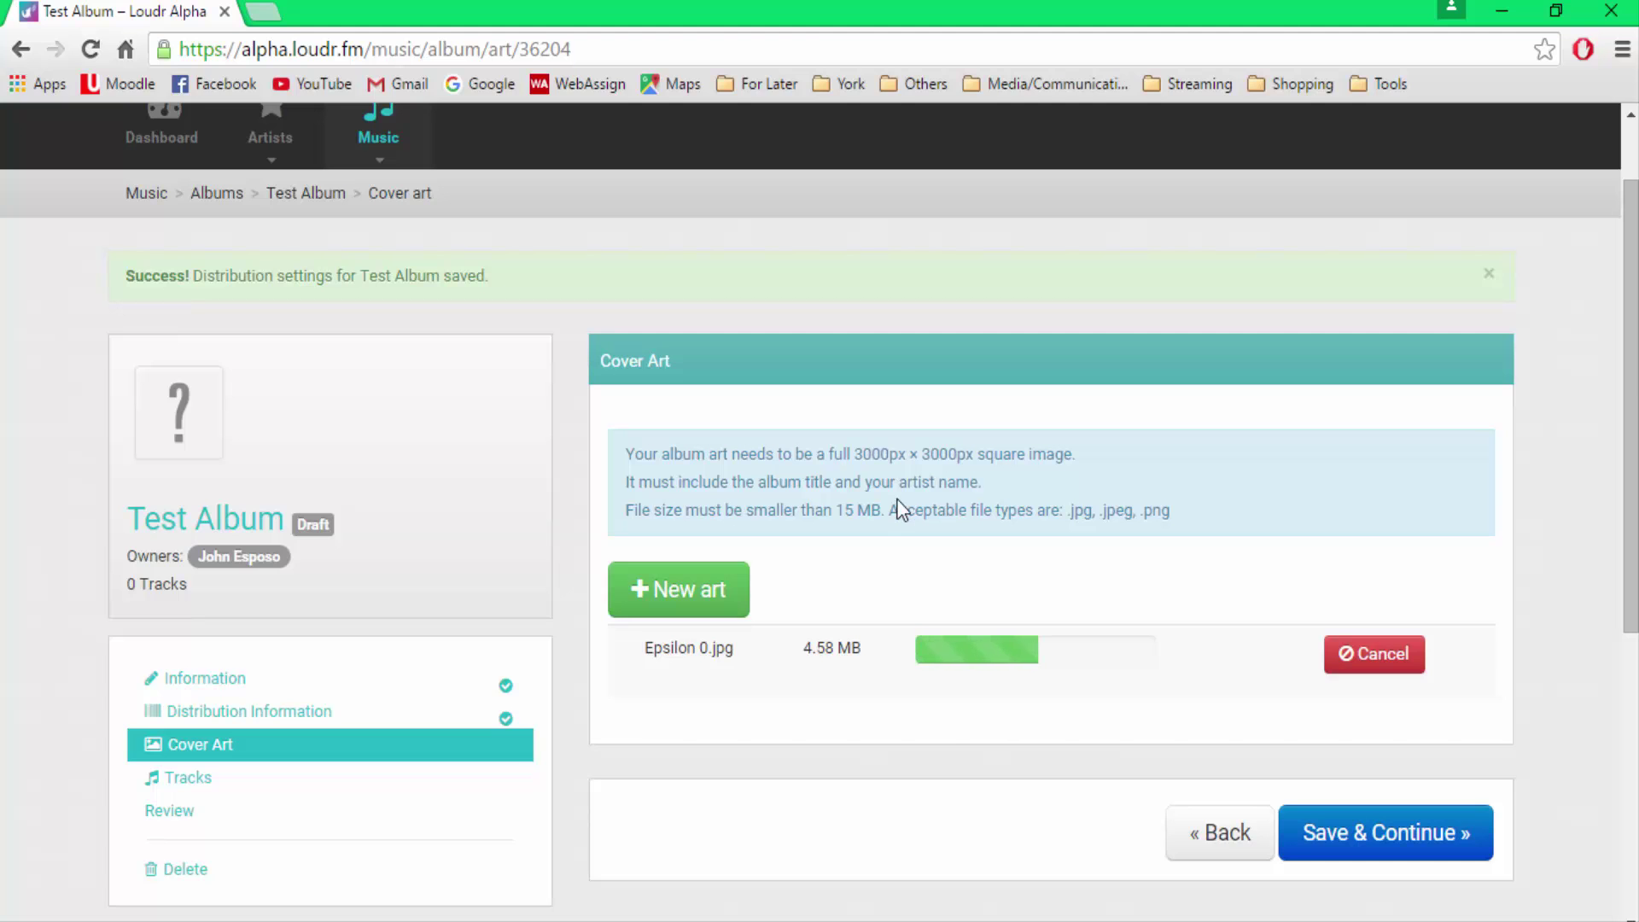
pyautogui.scroll(-1, 1025, 486)
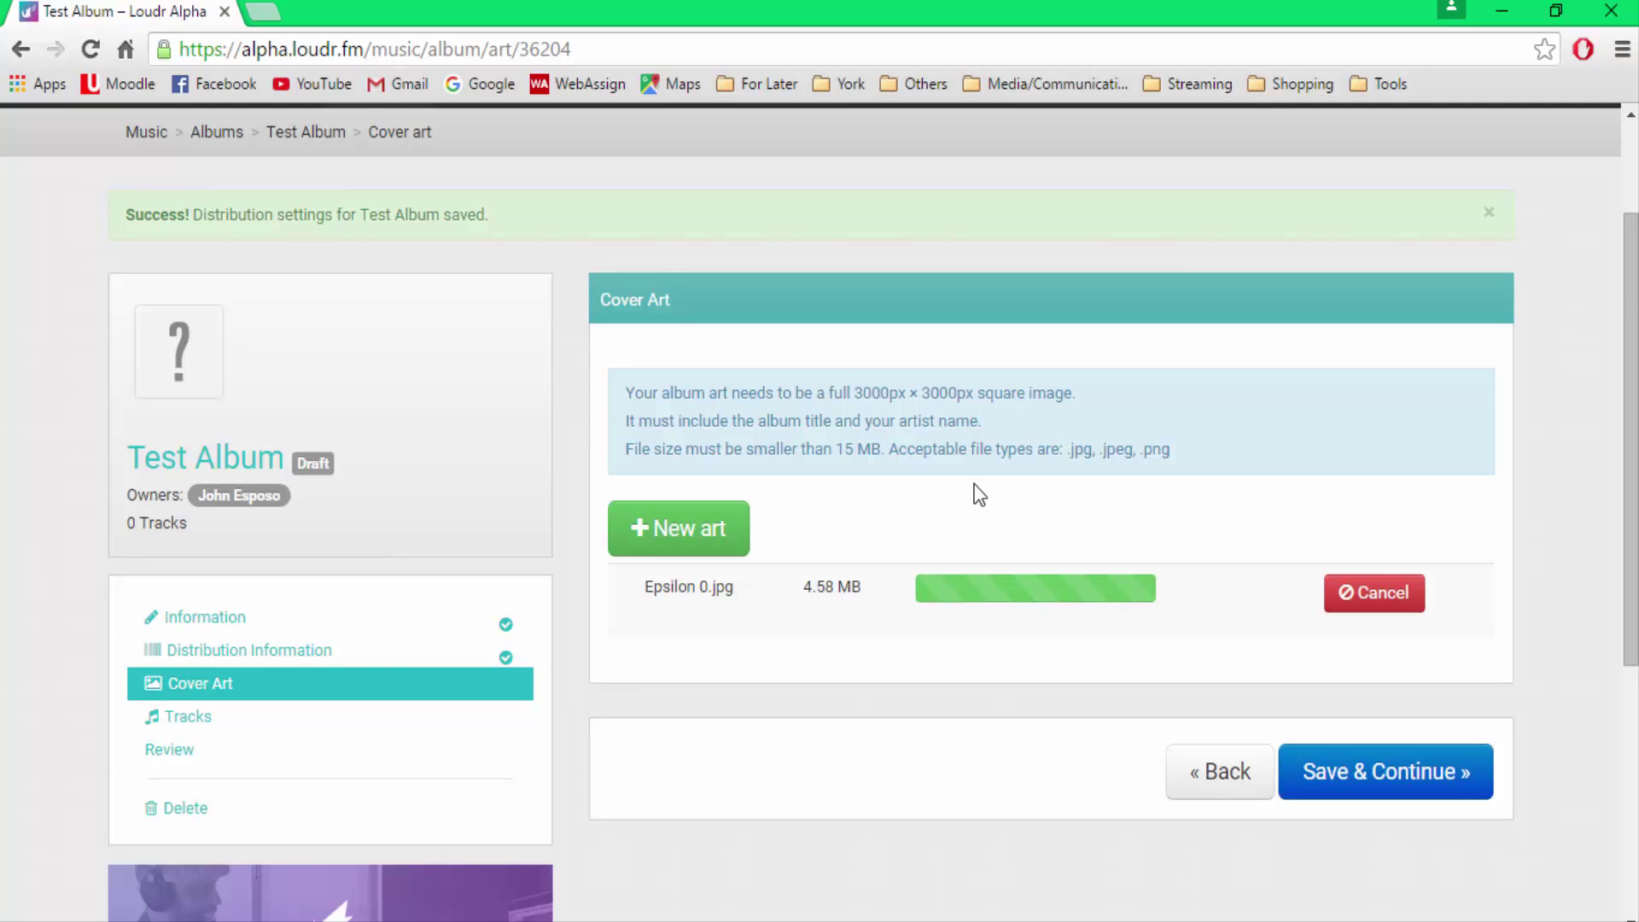
pyautogui.scroll(-2, 1009, 482)
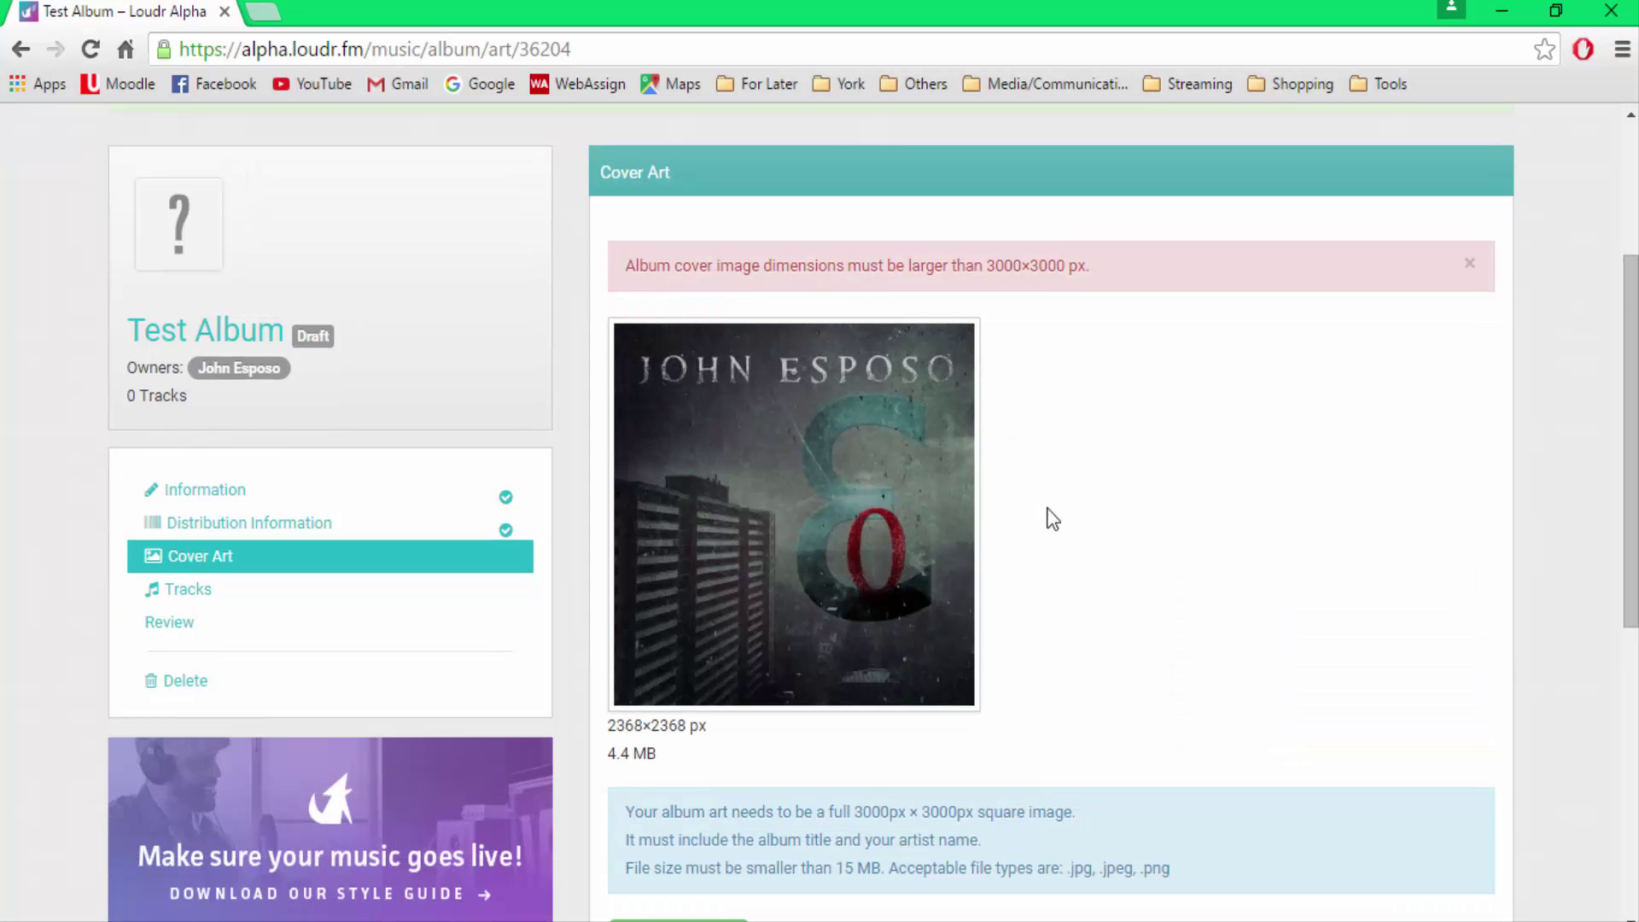
pyautogui.scroll(-3, 1055, 514)
pyautogui.scroll(3, 1038, 504)
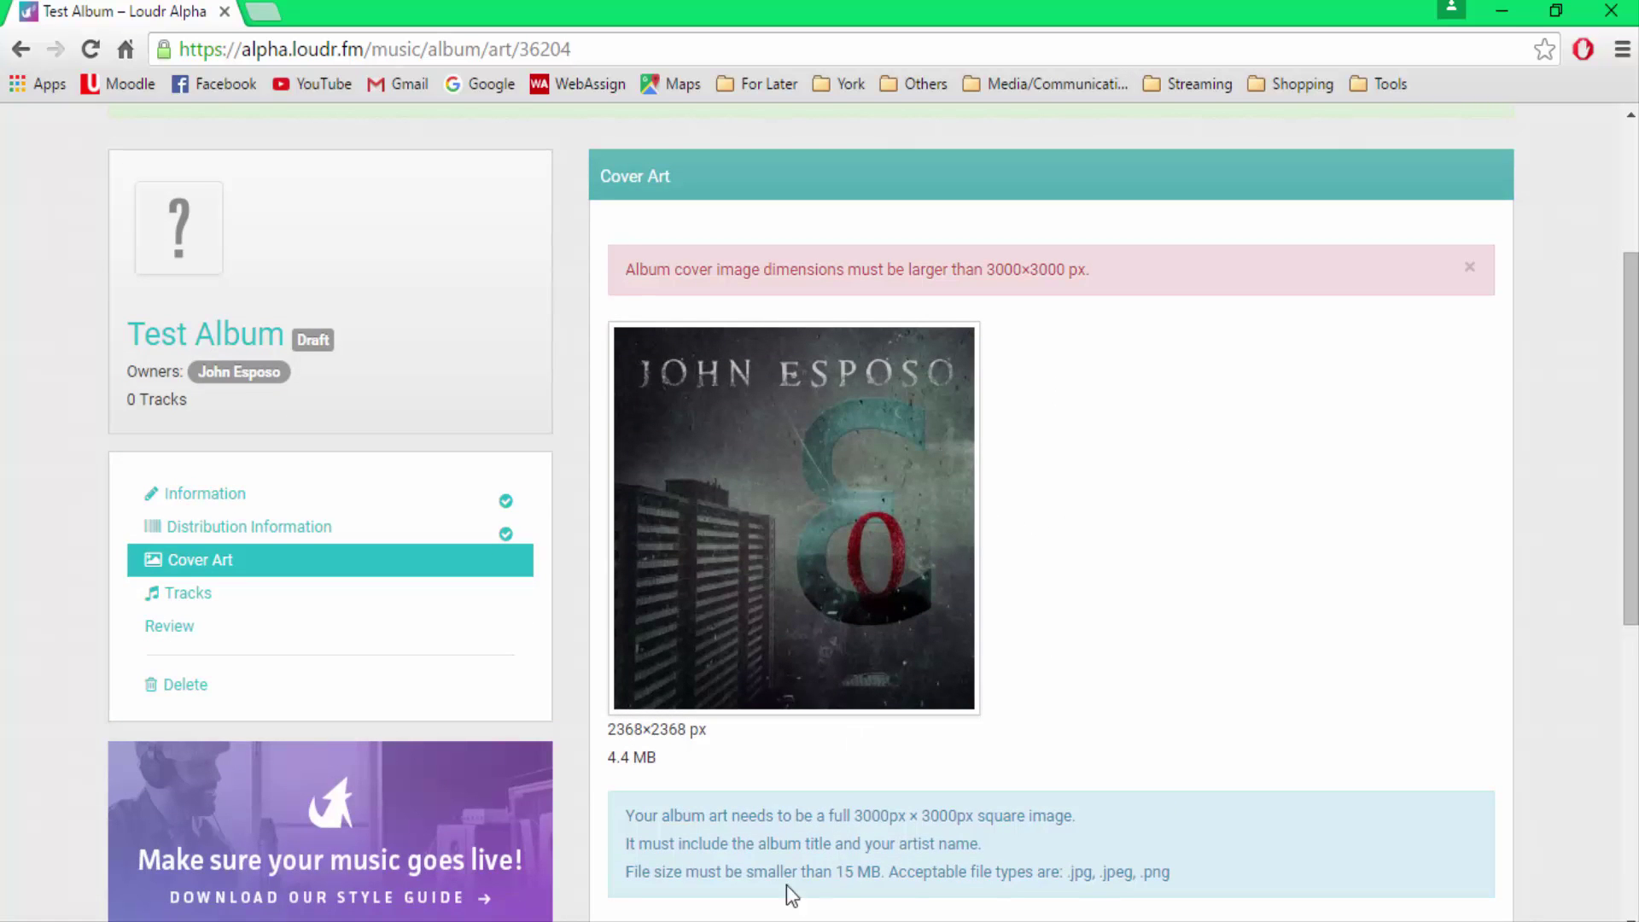
# Step: Launch GIMP and review the cover art size requirements on the Loudr page while it loads
pyautogui.click(809, 708)
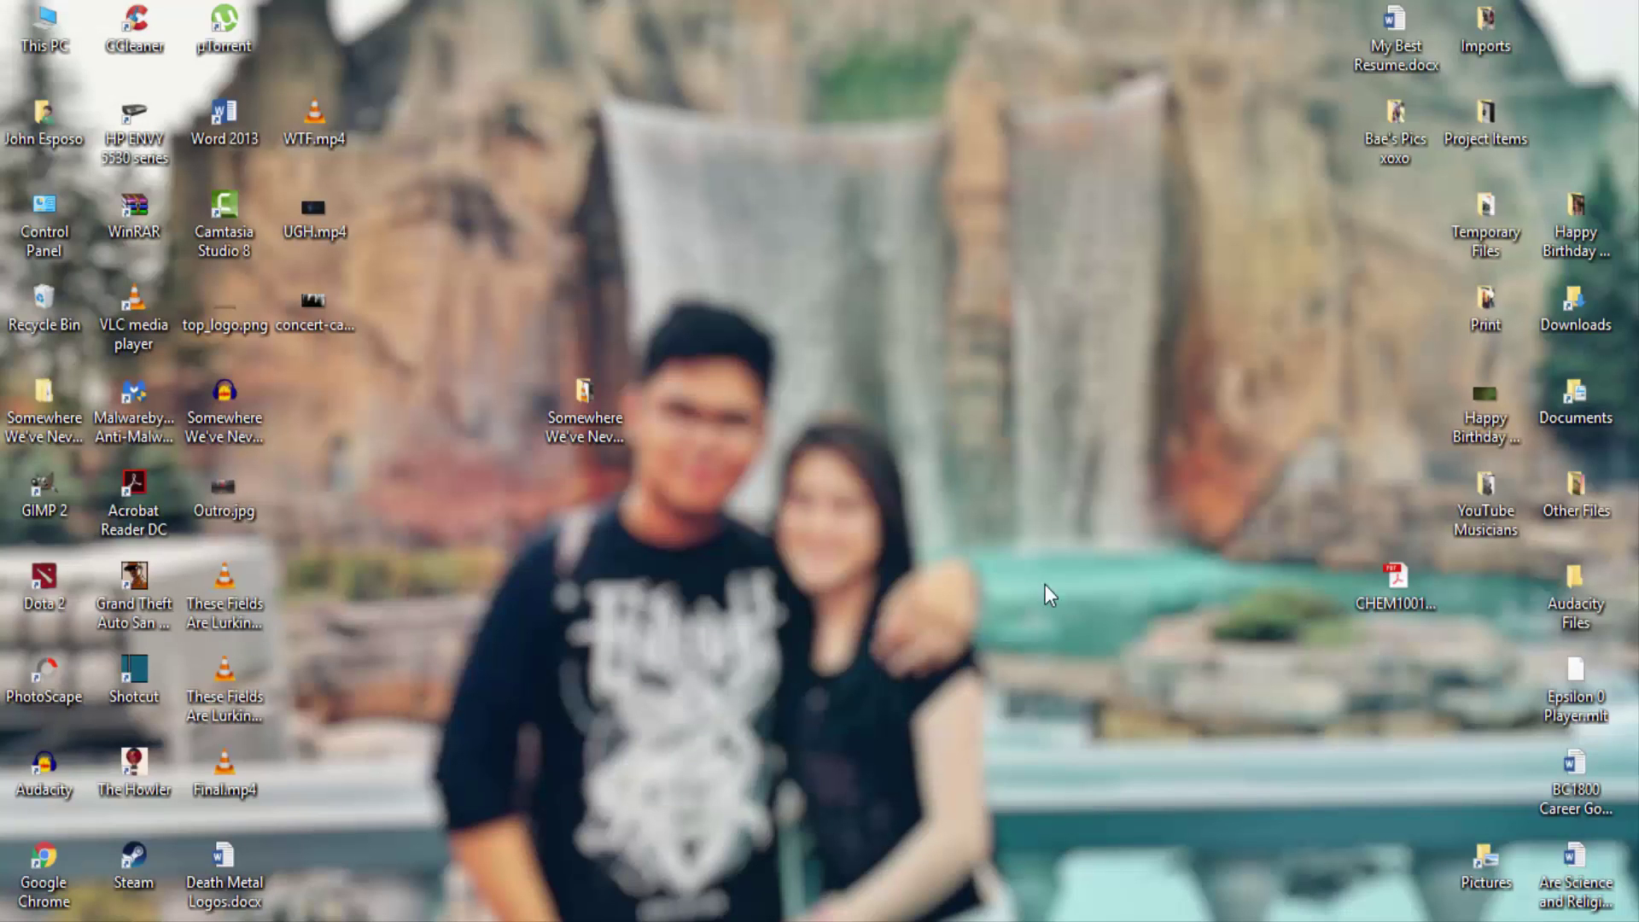
pyautogui.rightClick(966, 479)
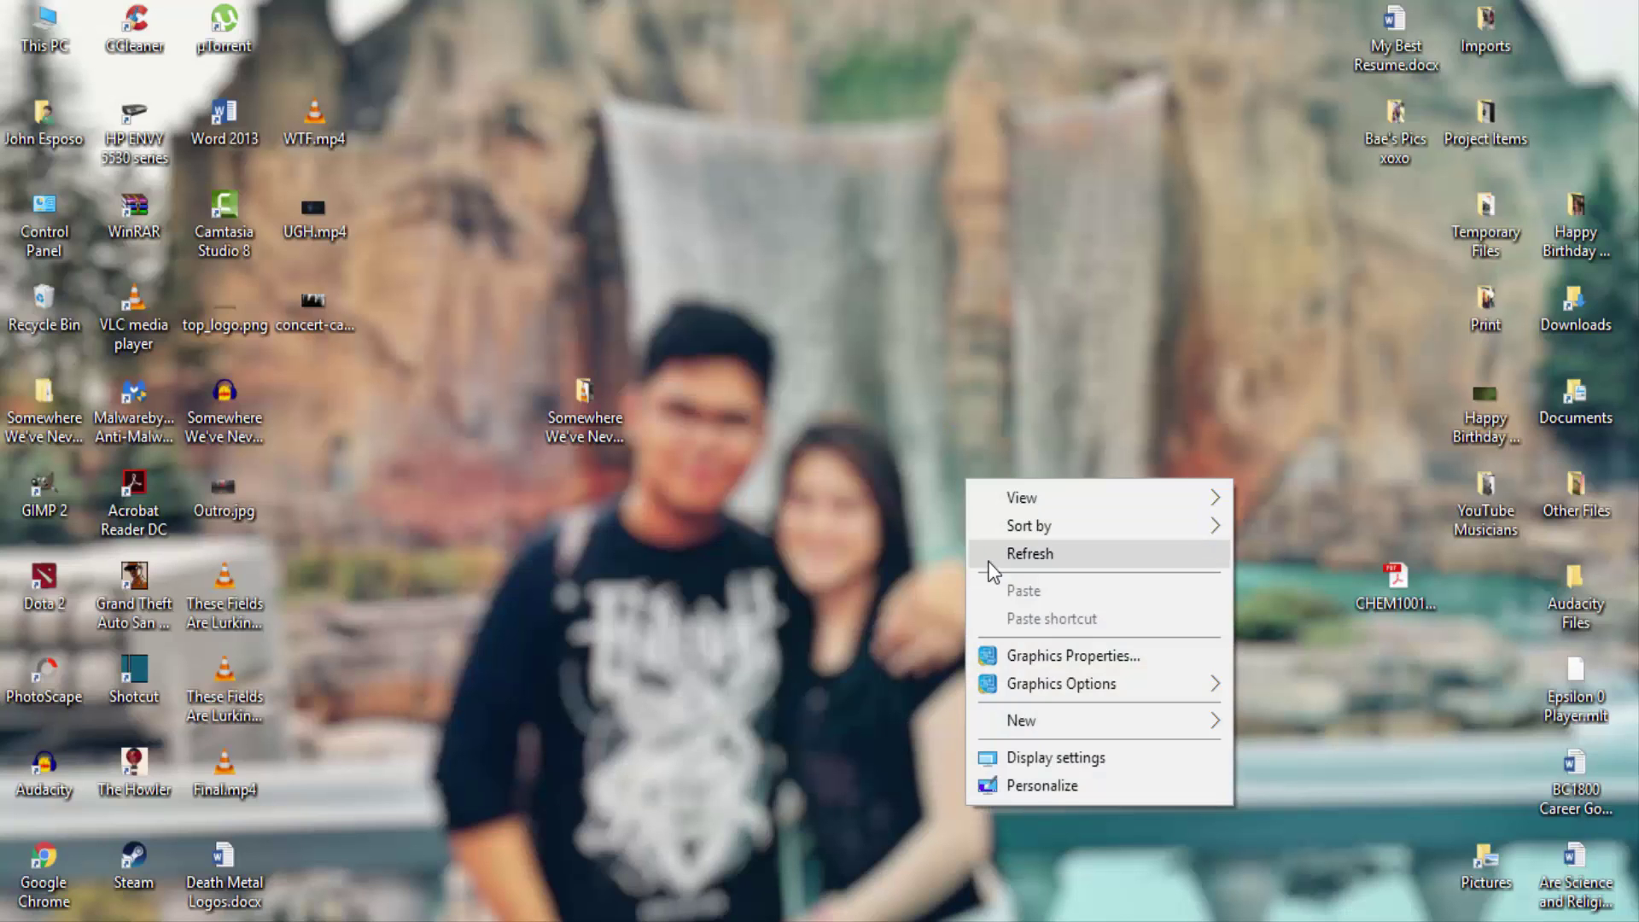
pyautogui.click(988, 559)
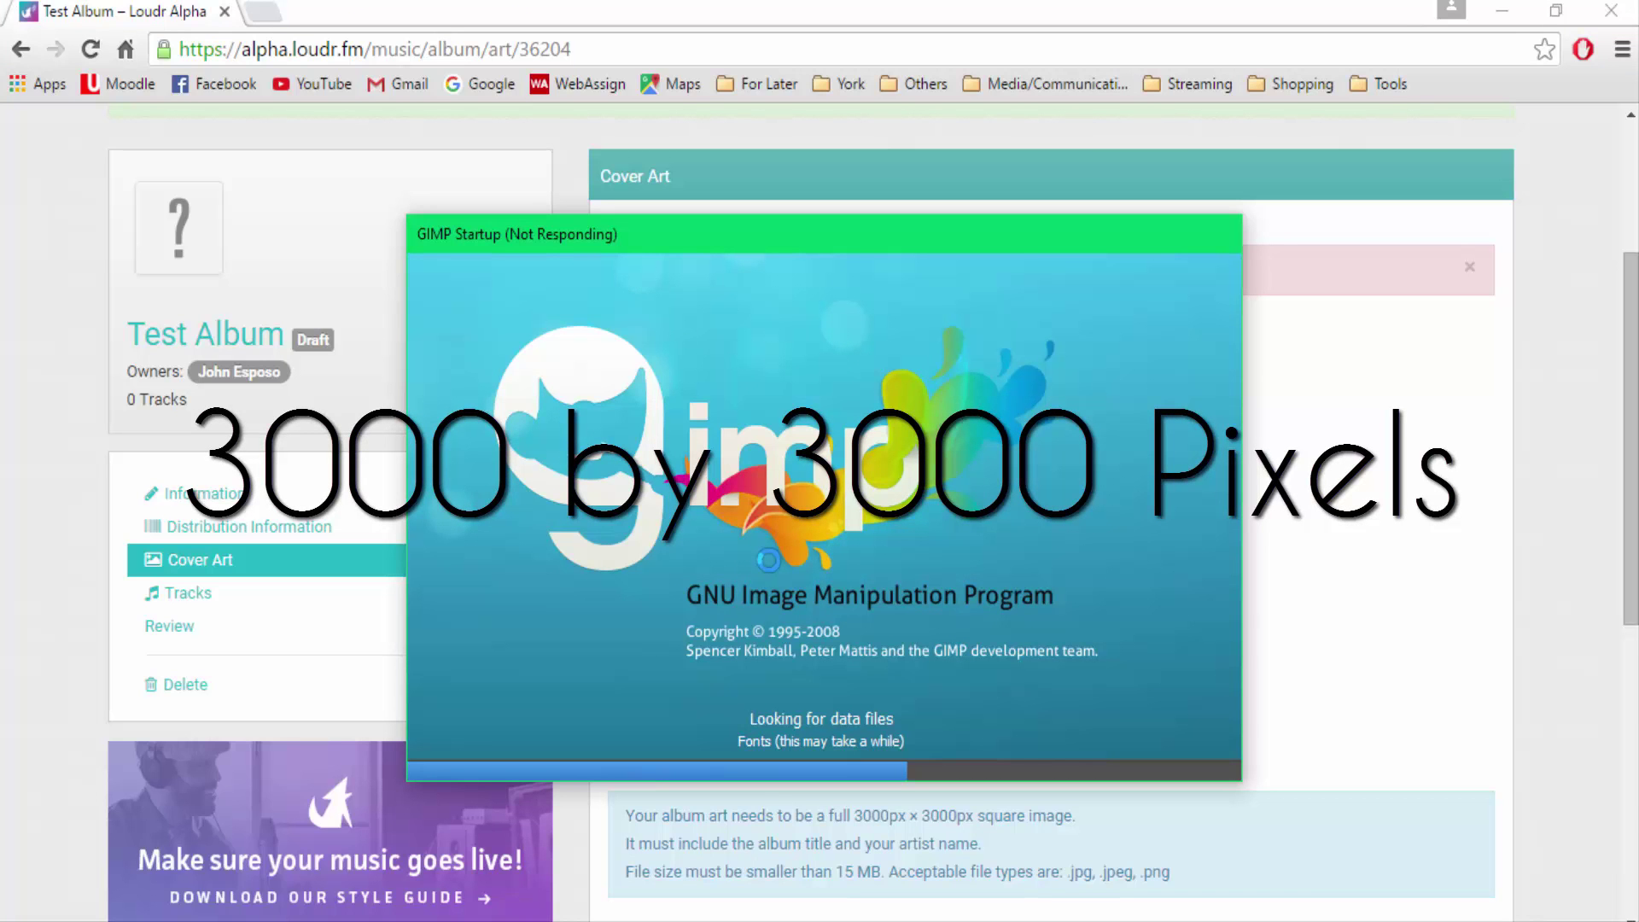
pyautogui.click(1372, 556)
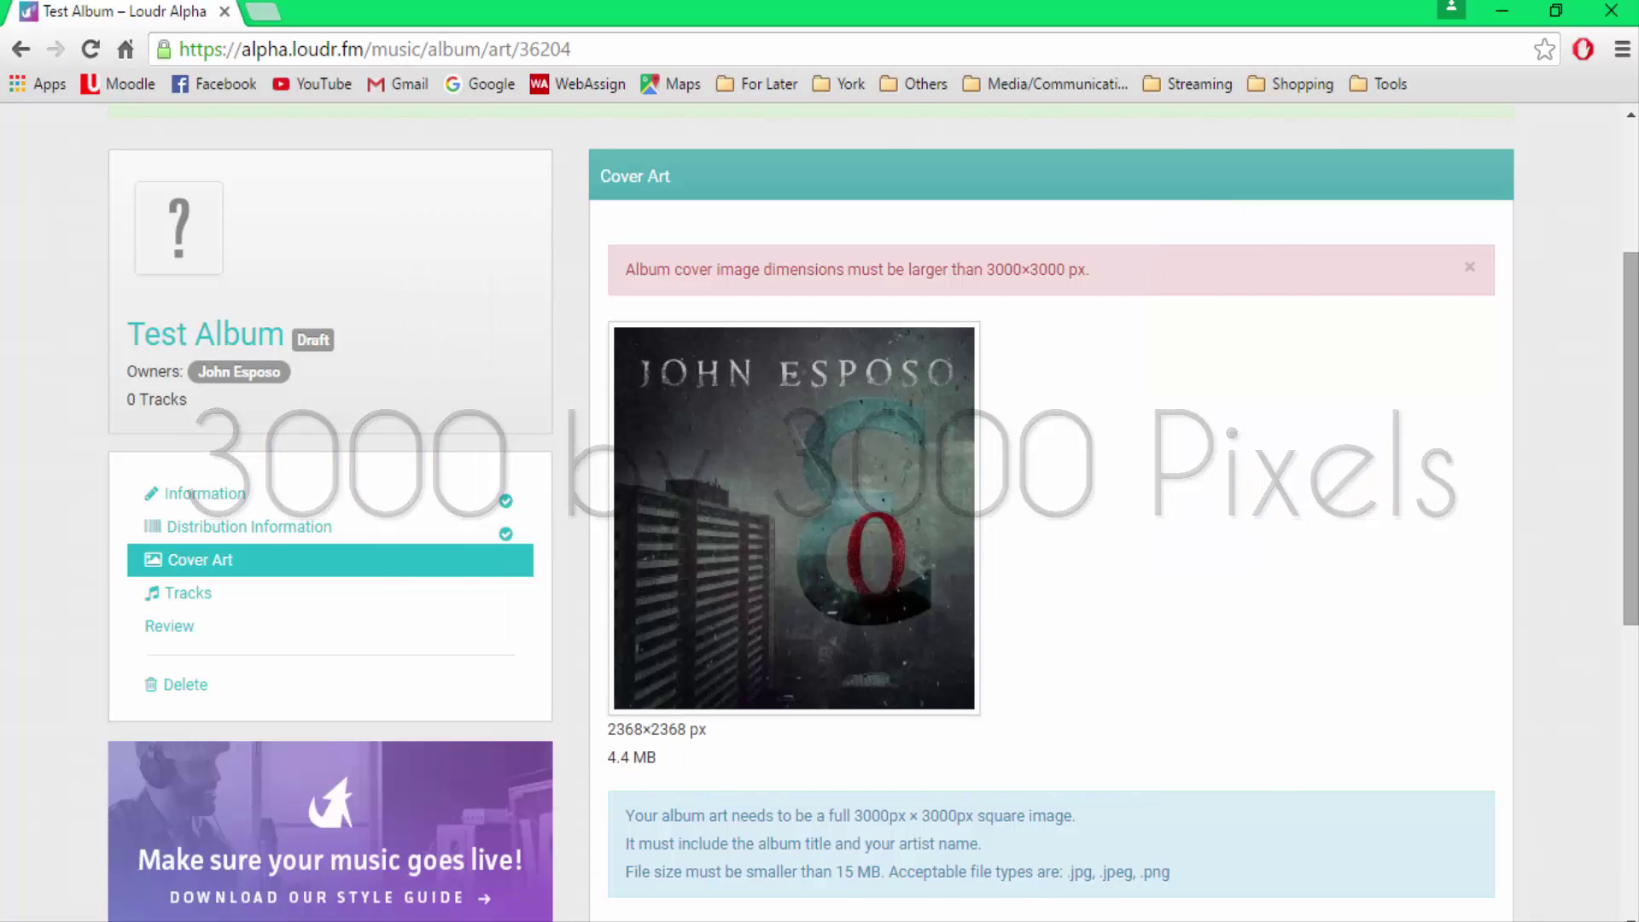
pyautogui.scroll(-2, 1613, 540)
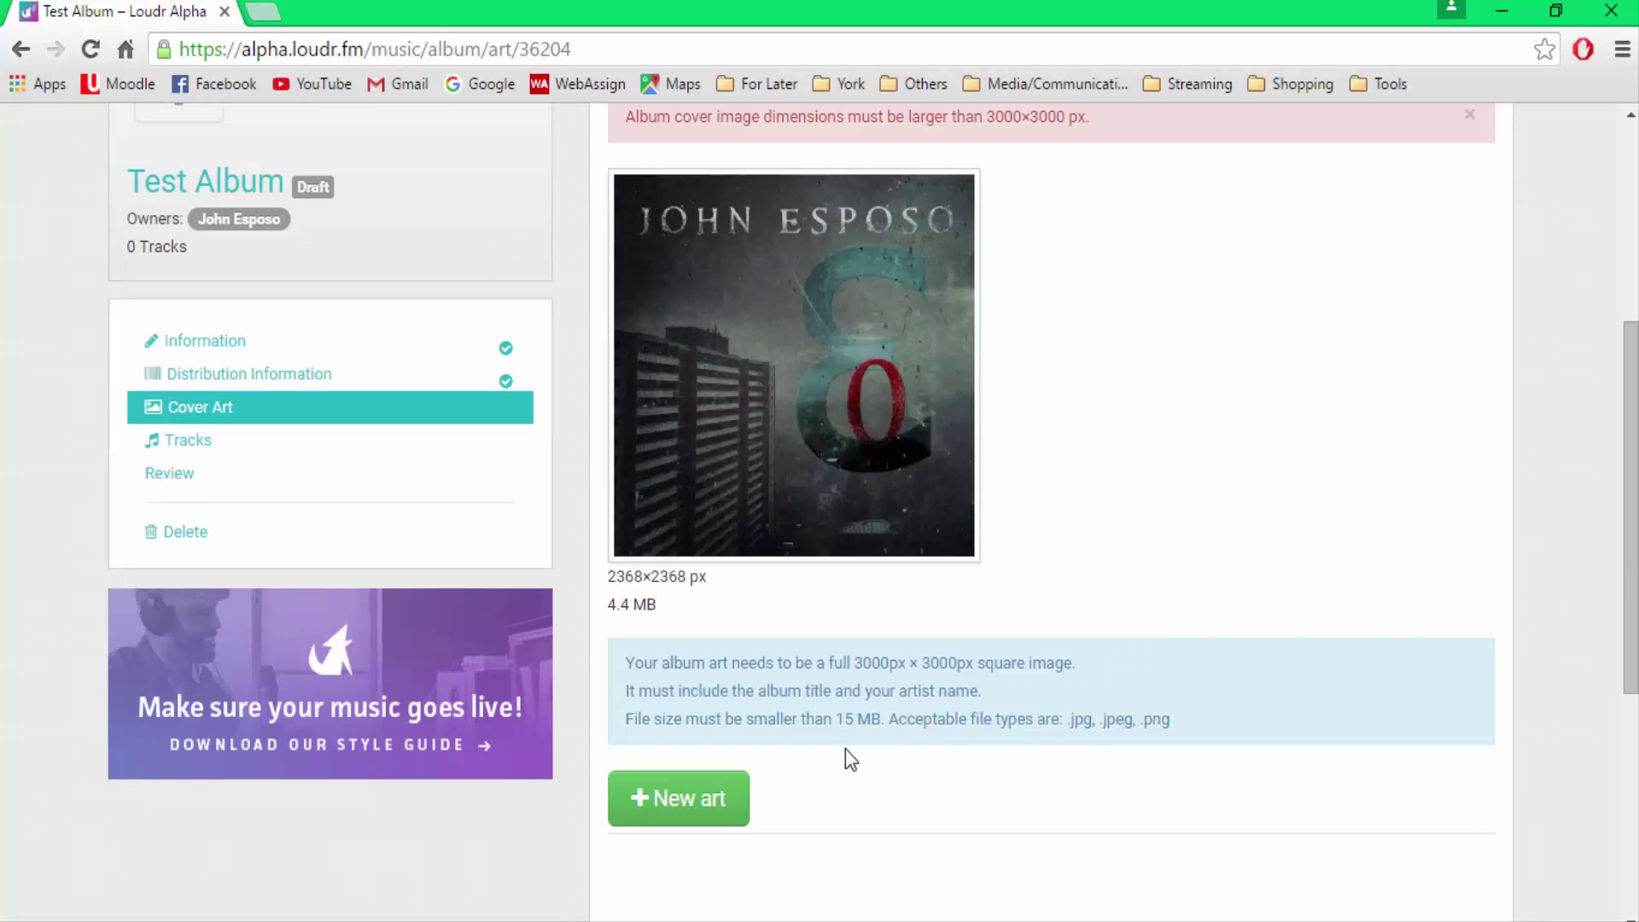
pyautogui.moveTo(705, 876)
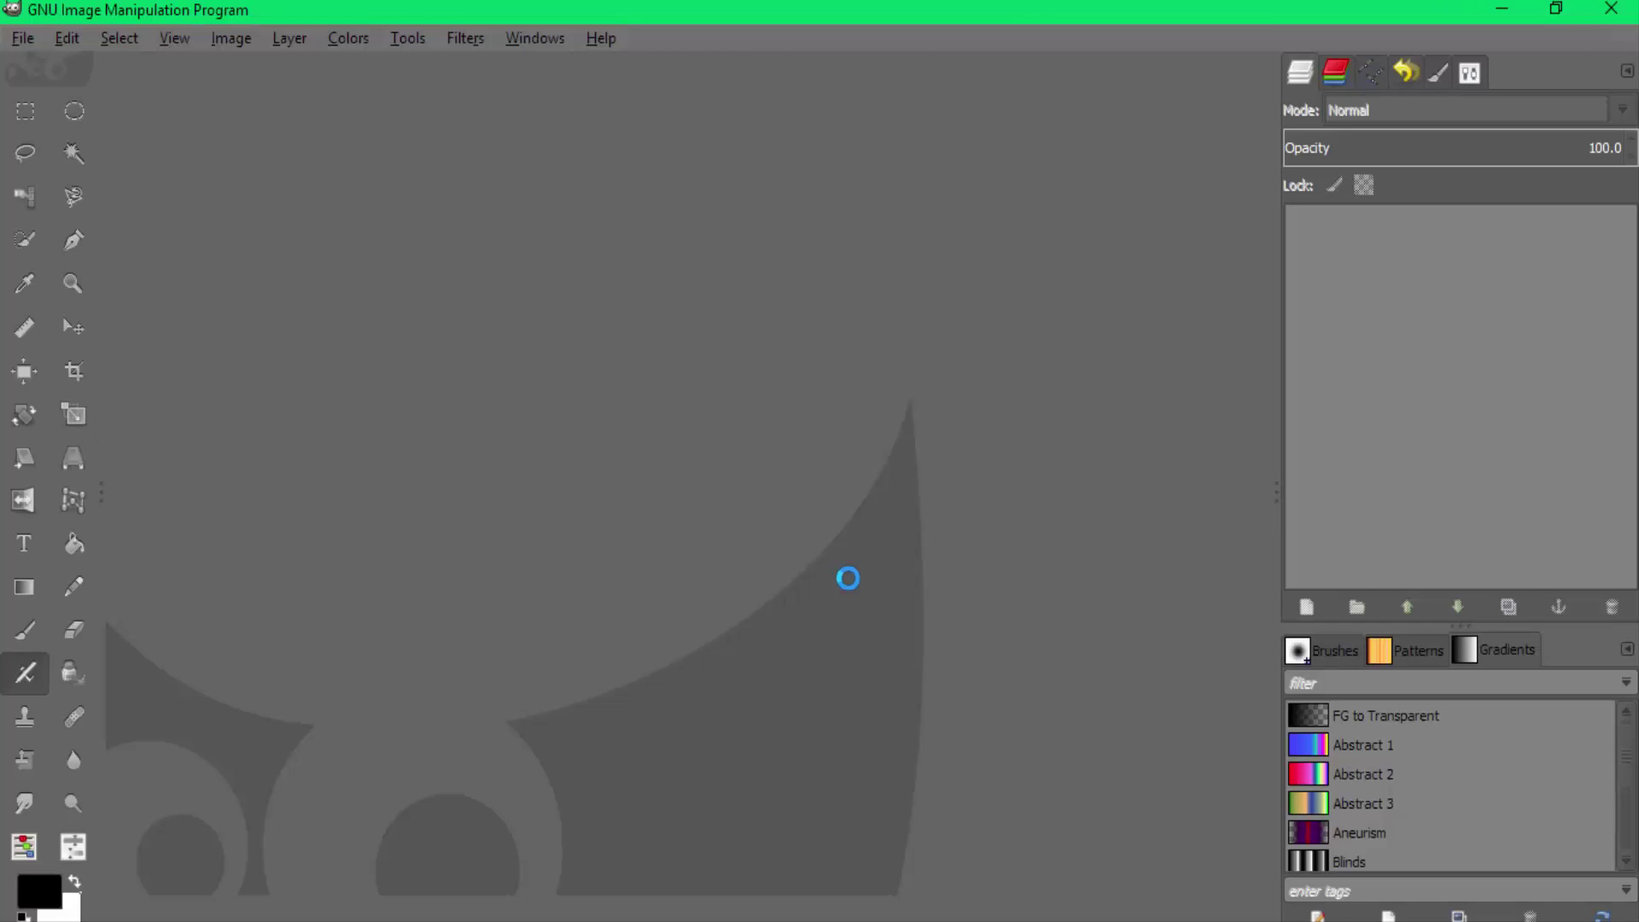
# Step: Find Epsilon 0.jpg in Pictures > Digital Art > Album Covers using File Explorer and open it in GIMP
pyautogui.click(192, 912)
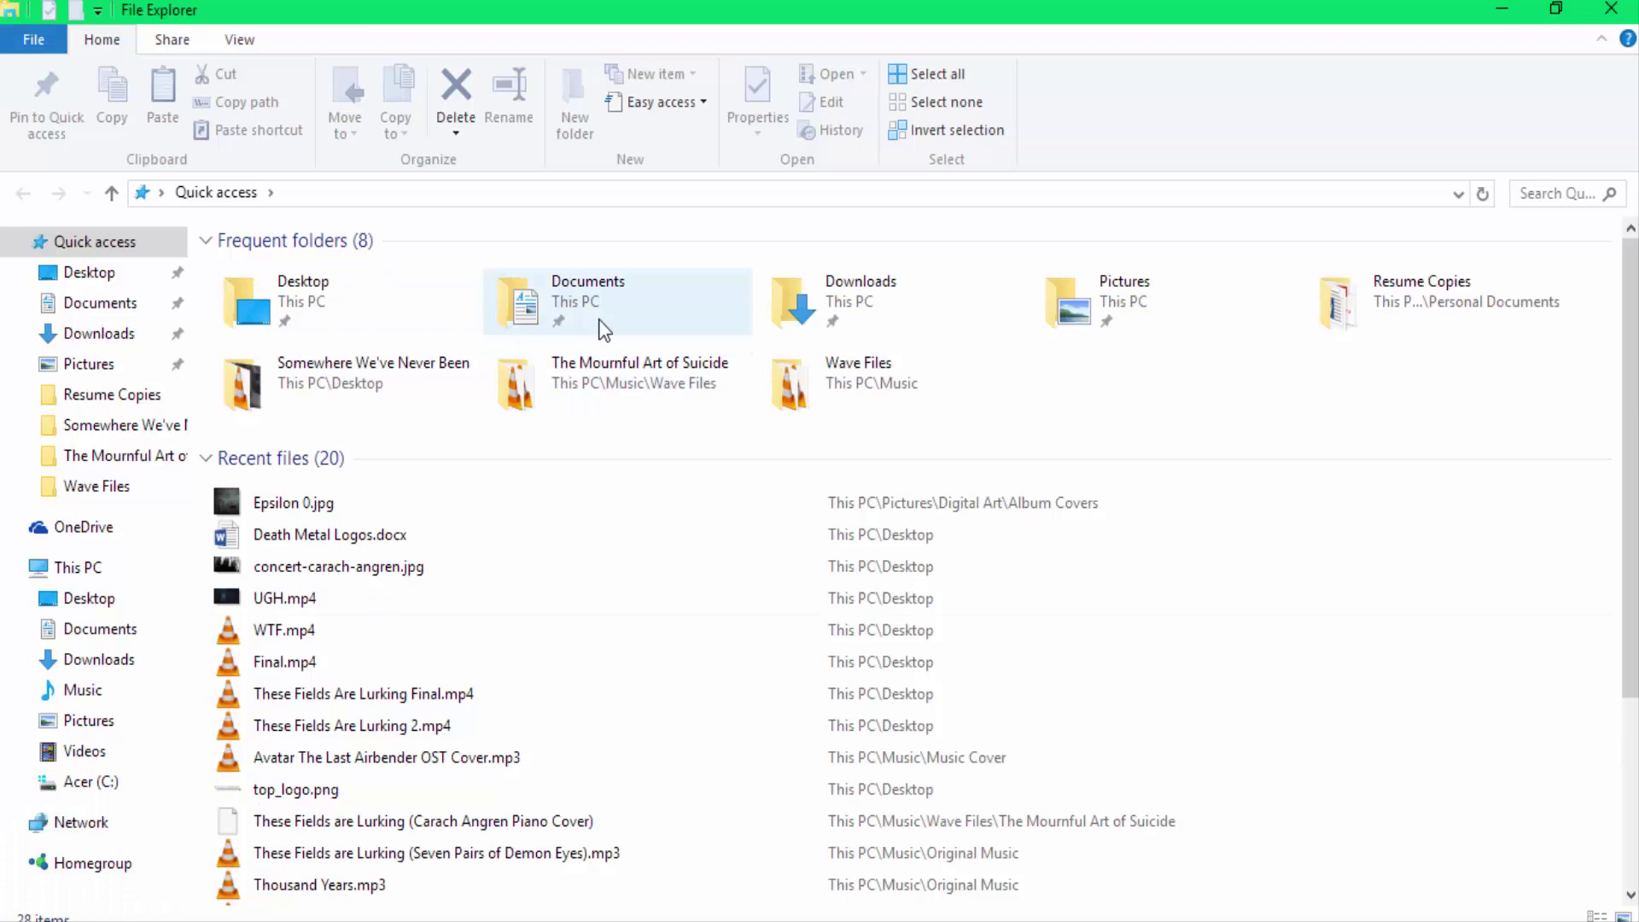
pyautogui.click(1173, 303)
pyautogui.doubleClick(1171, 300)
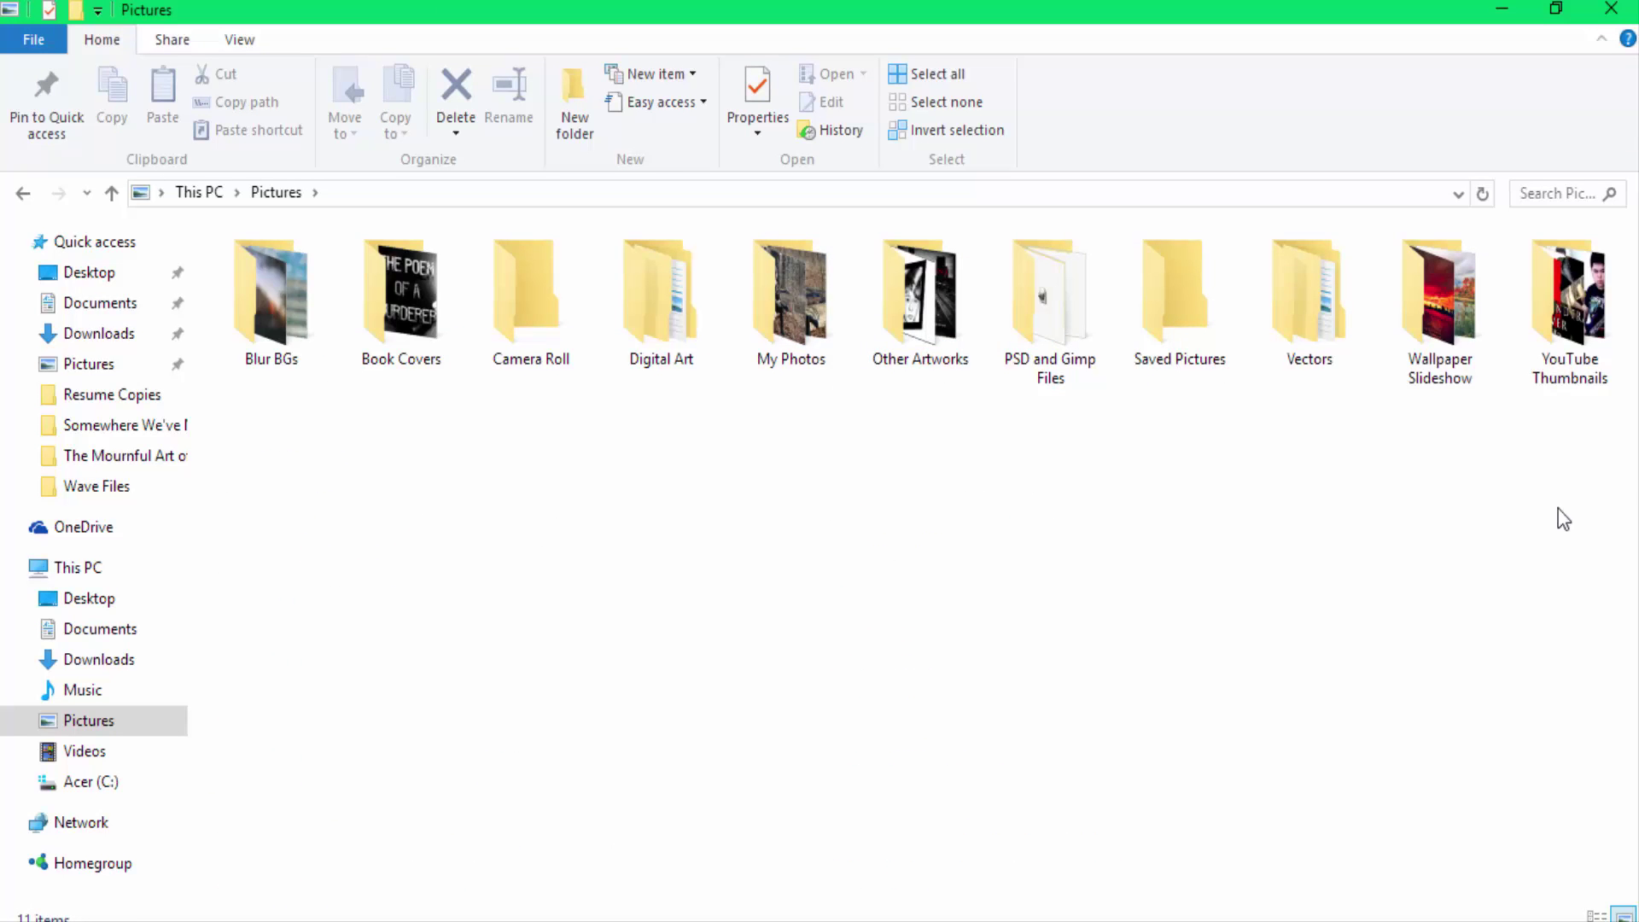
pyautogui.doubleClick(1563, 320)
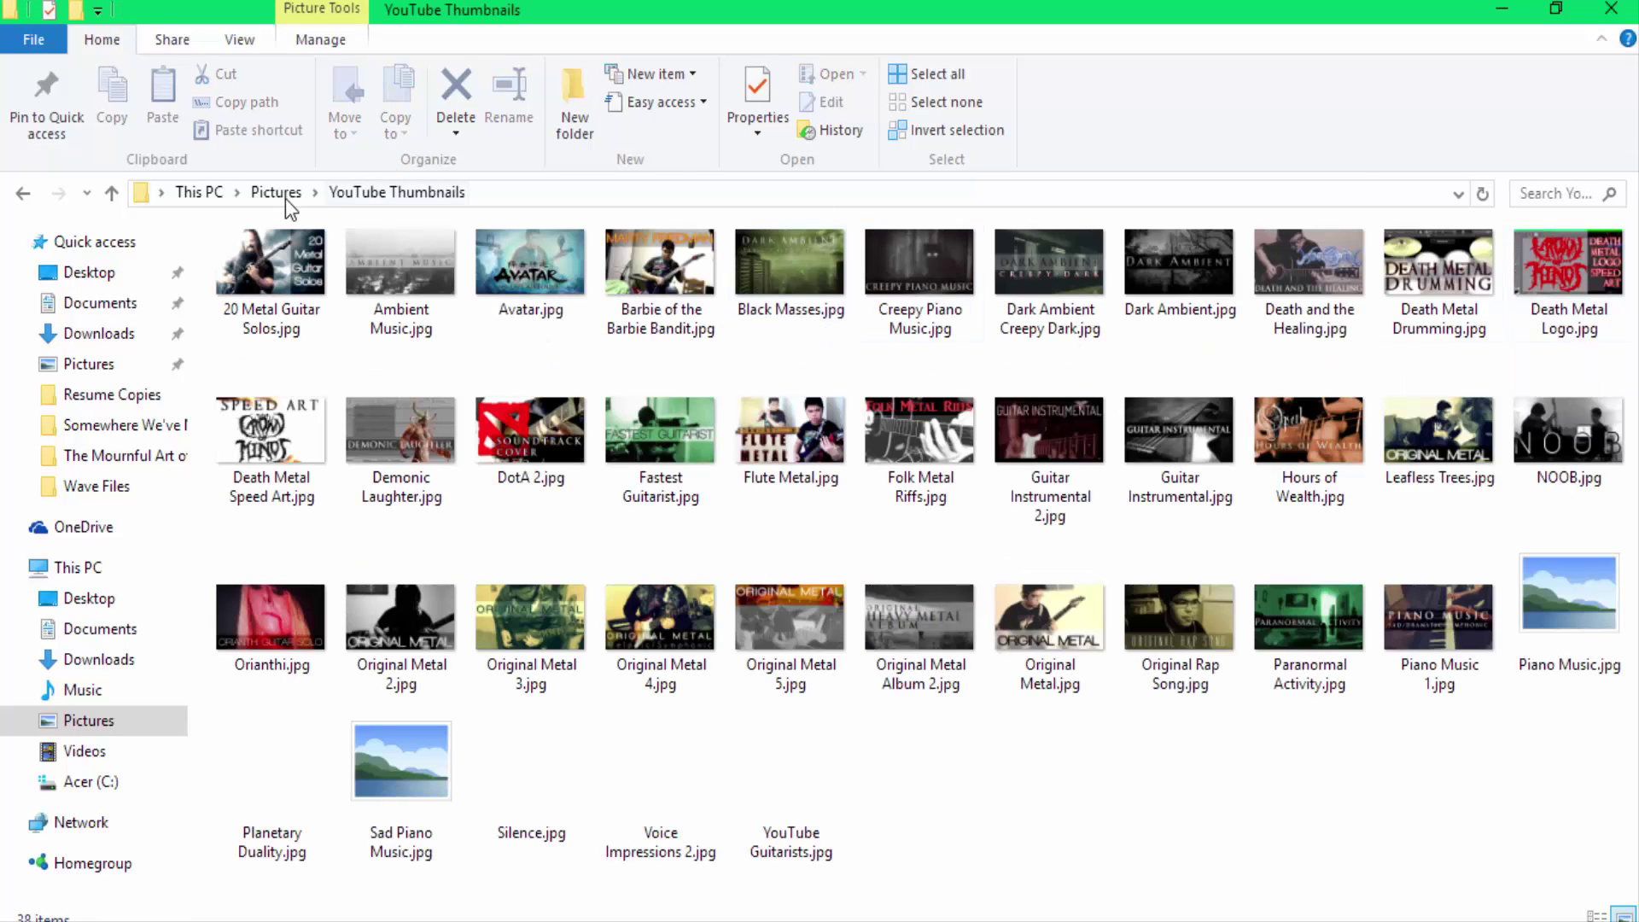
pyautogui.click(282, 195)
pyautogui.doubleClick(648, 309)
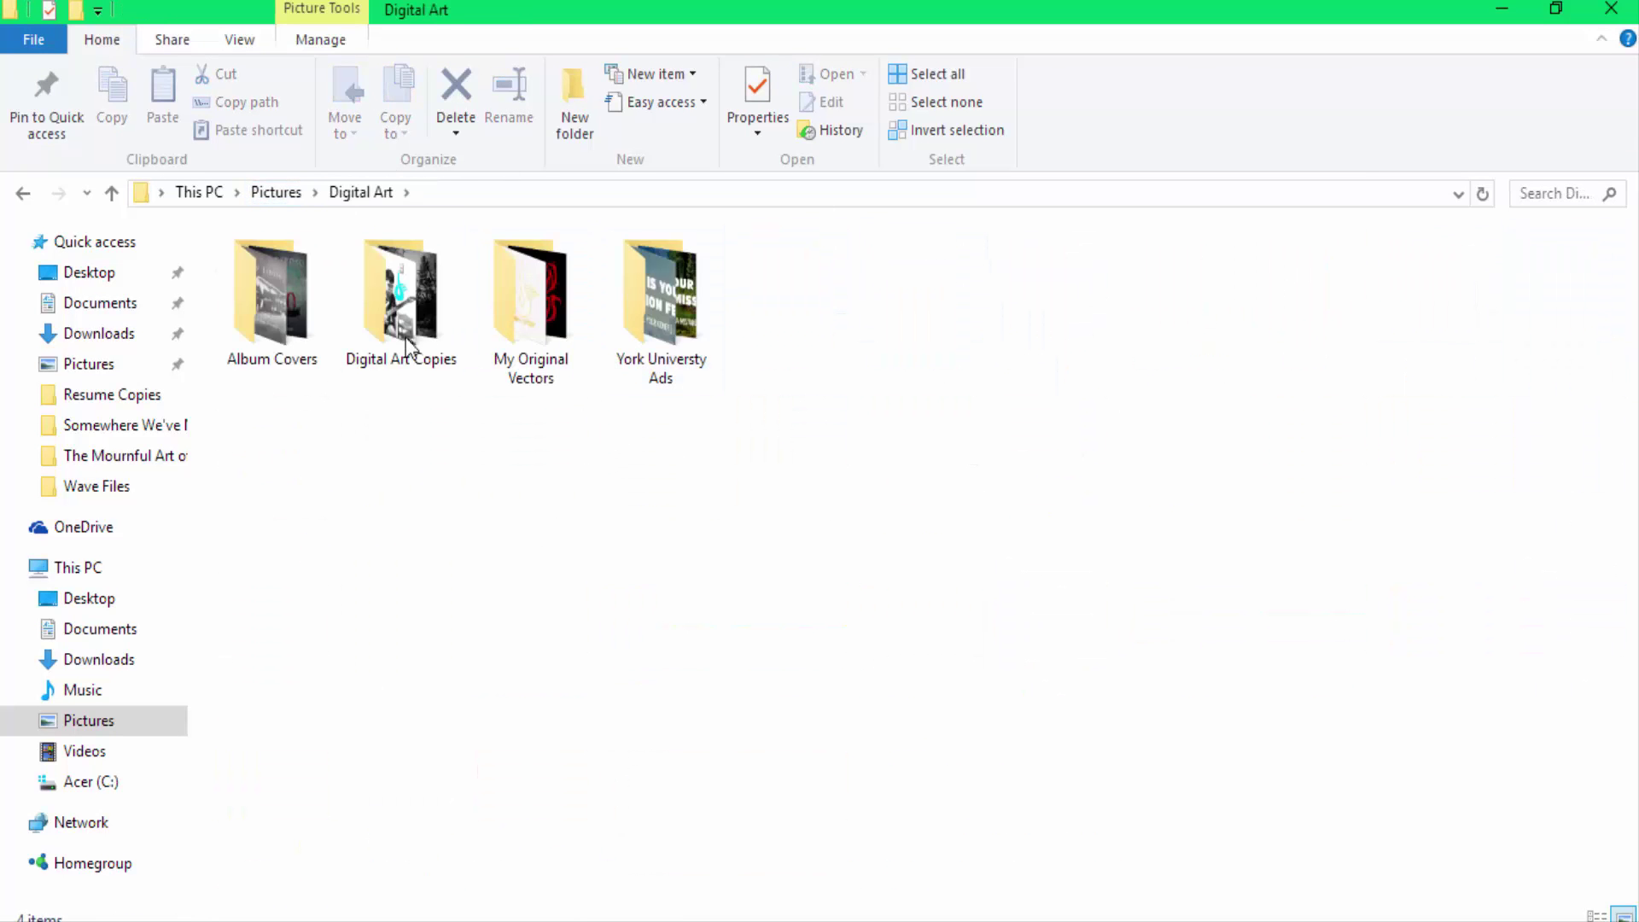
pyautogui.doubleClick(272, 295)
pyautogui.moveTo(581, 4); pyautogui.dragTo(1635, 350)
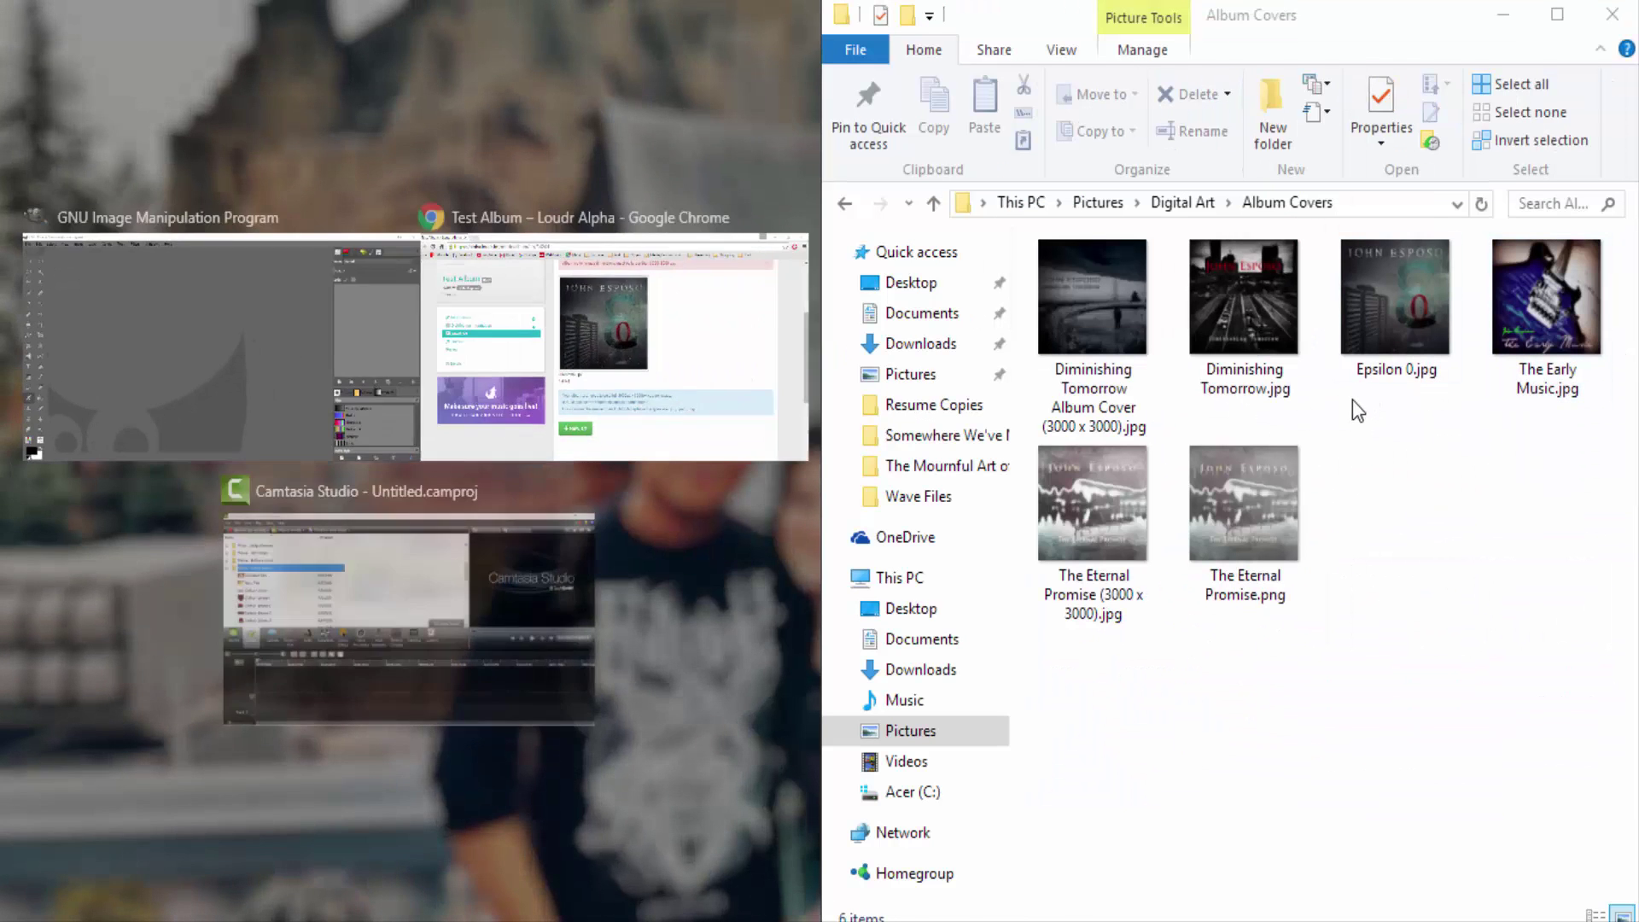
pyautogui.moveTo(1375, 325); pyautogui.dragTo(295, 356)
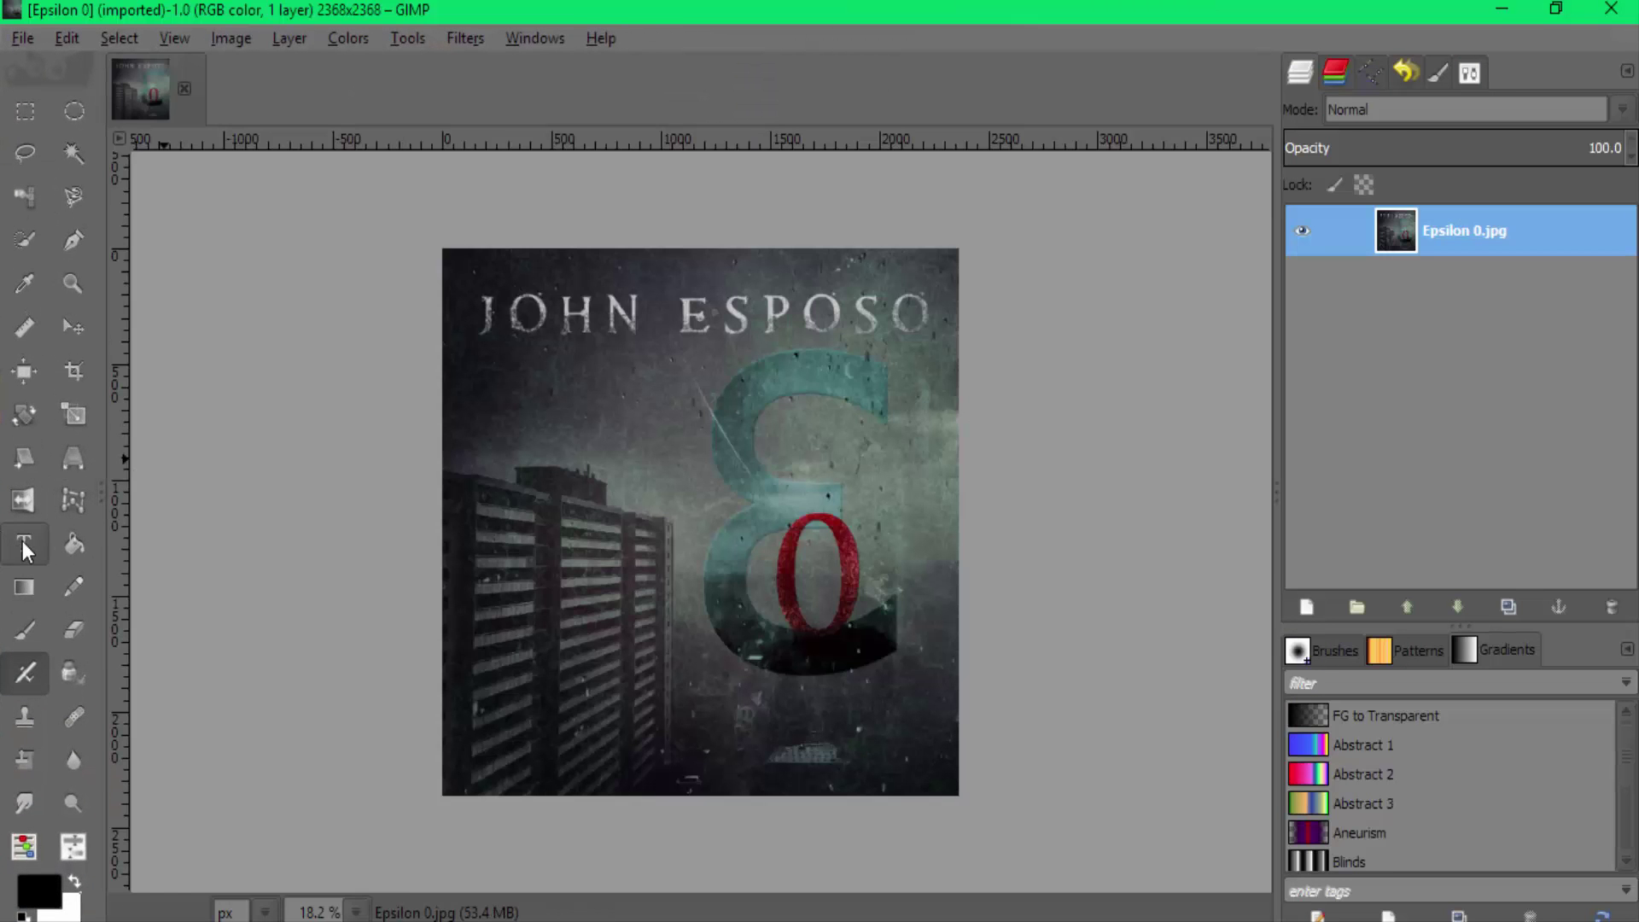
# Step: Scale the Epsilon 0 image to 4000 × 4000 px with Cubic interpolation
pyautogui.click(229, 34)
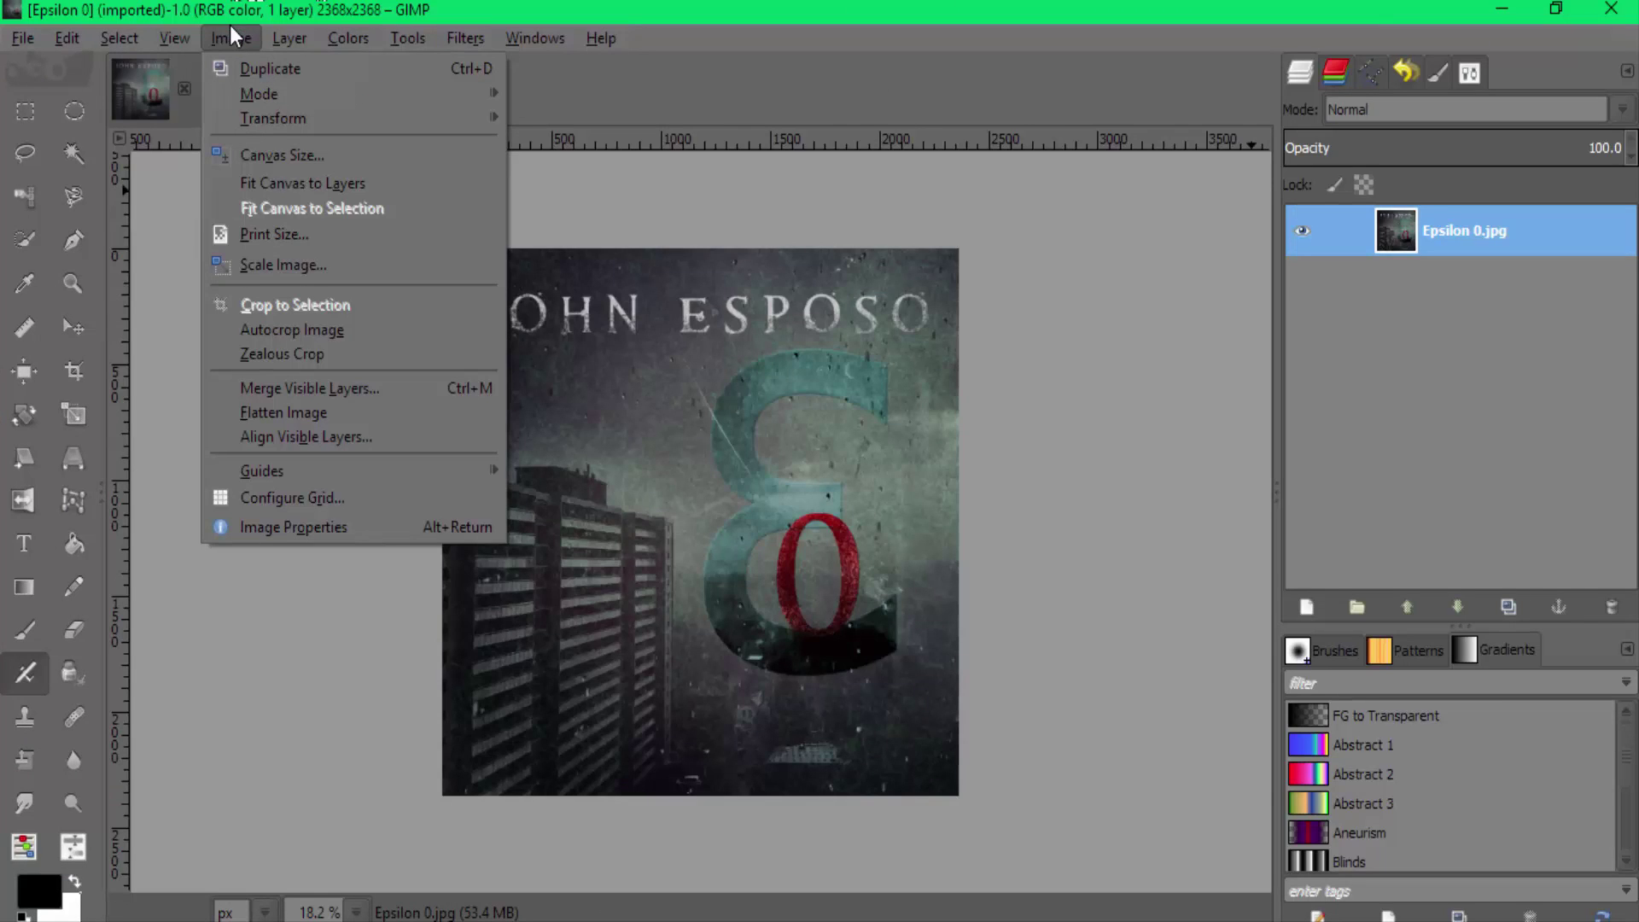
pyautogui.click(290, 264)
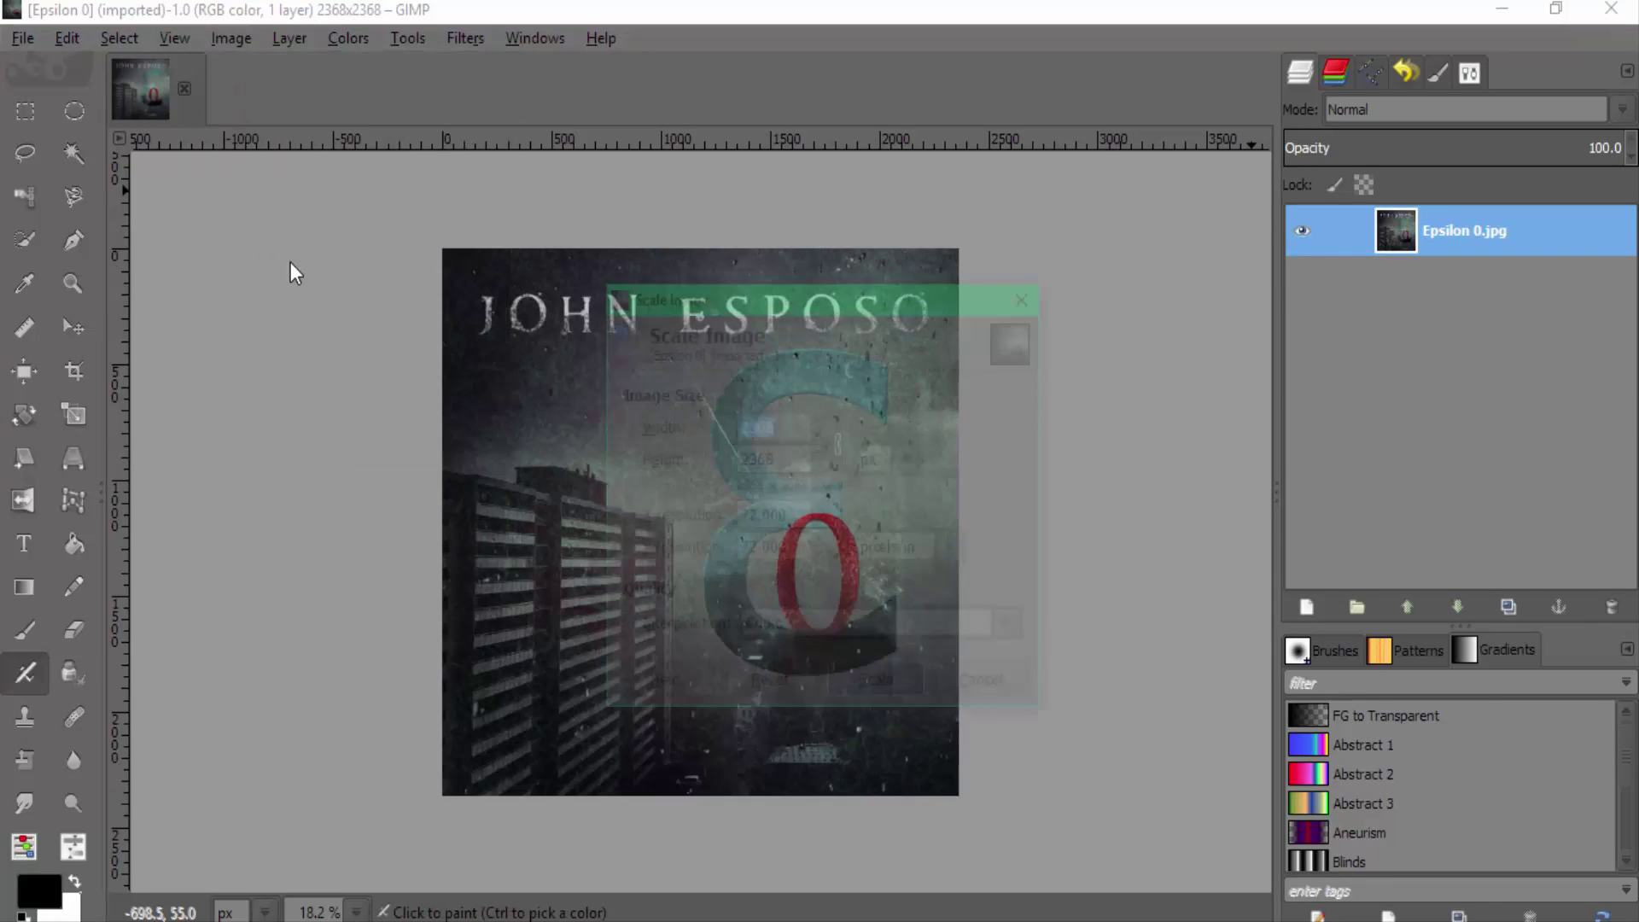
pyautogui.write('4000')
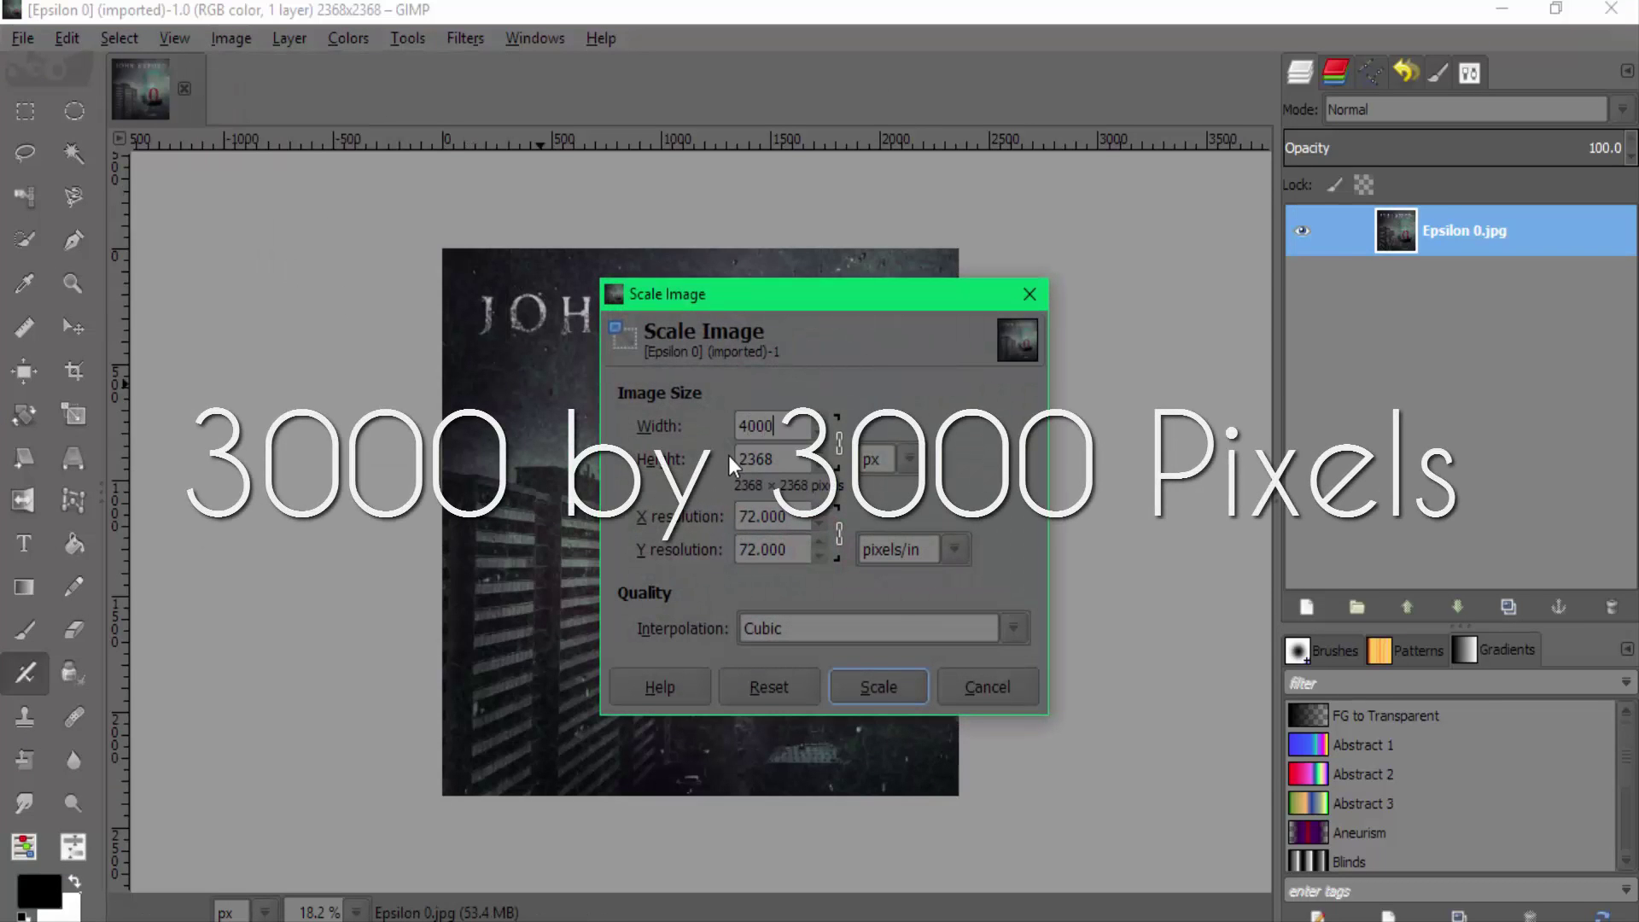
pyautogui.press('Tab')
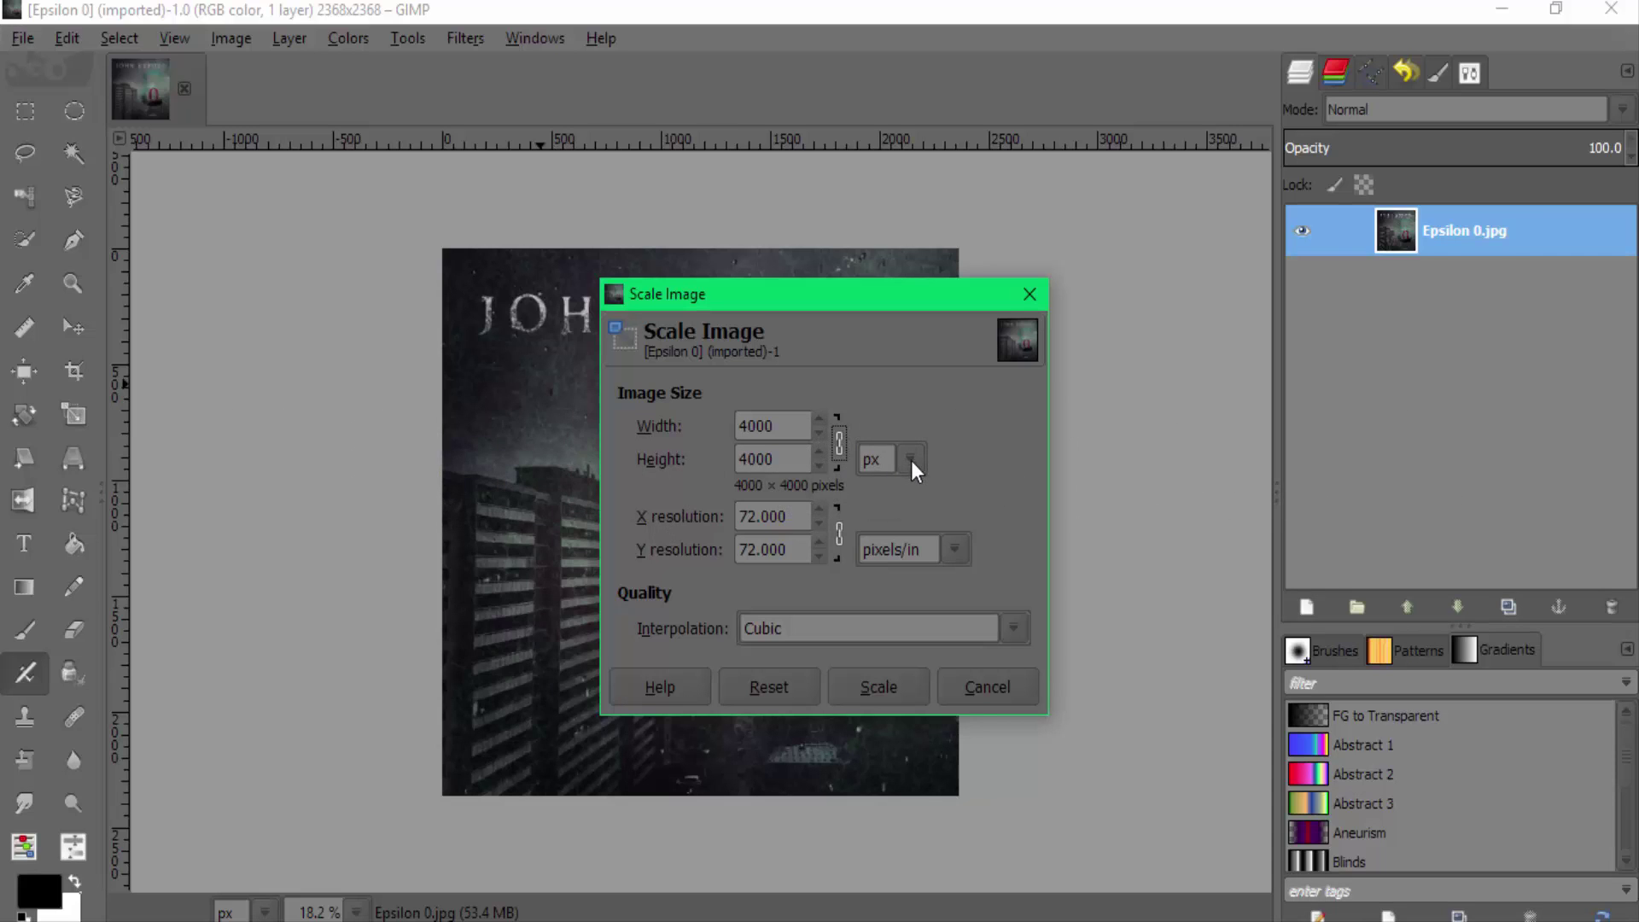
pyautogui.click(884, 690)
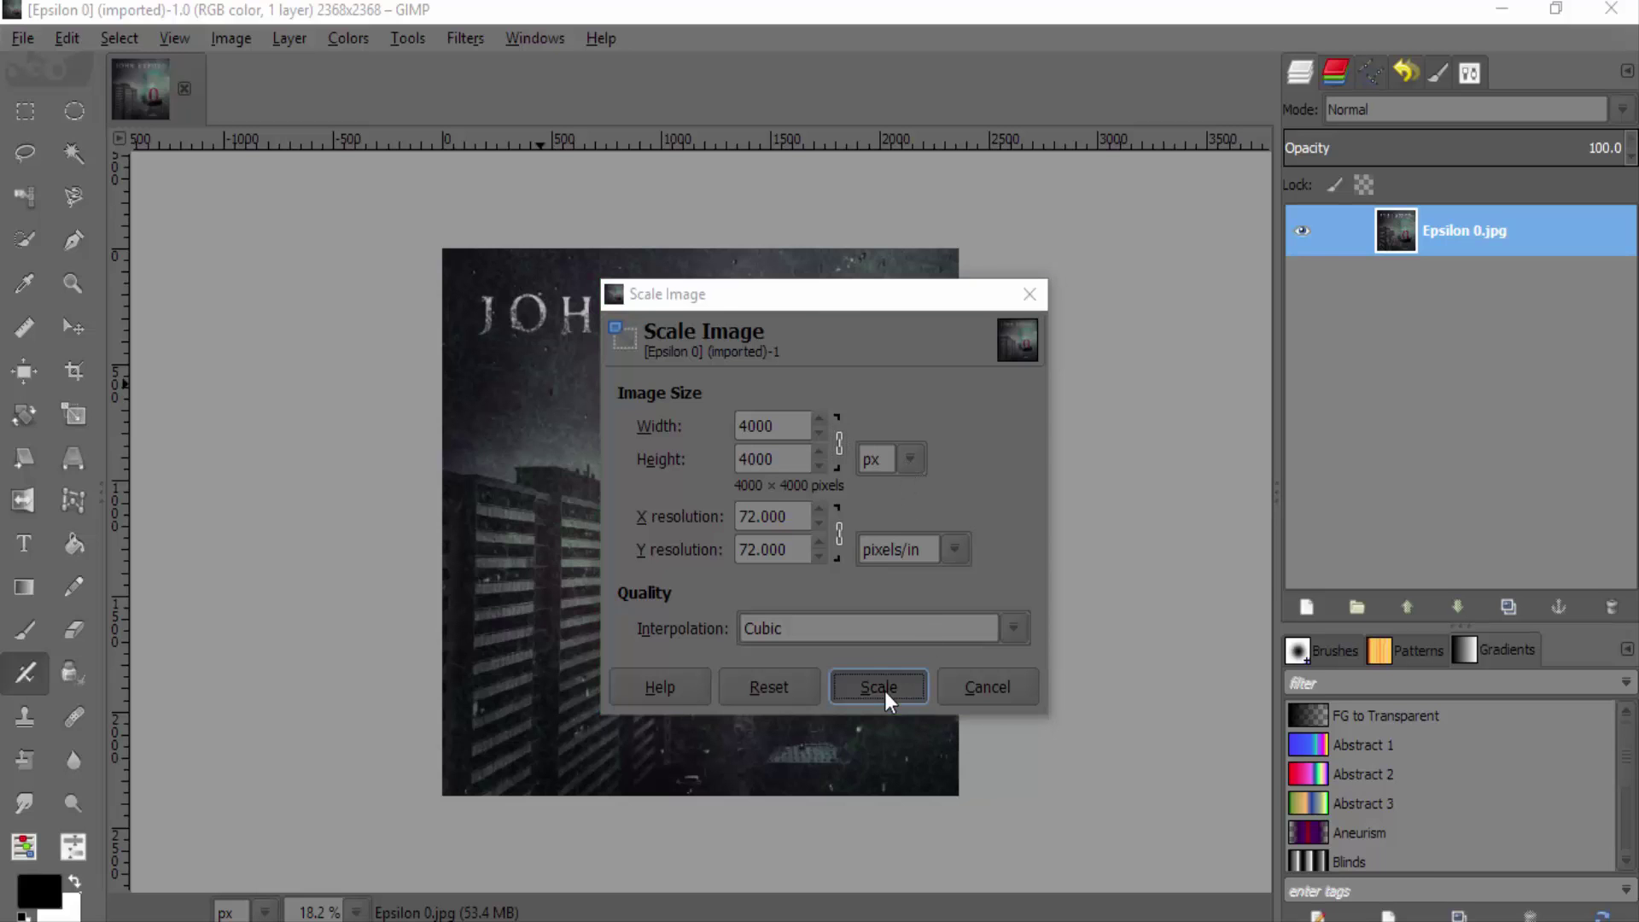
pyautogui.click(935, 631)
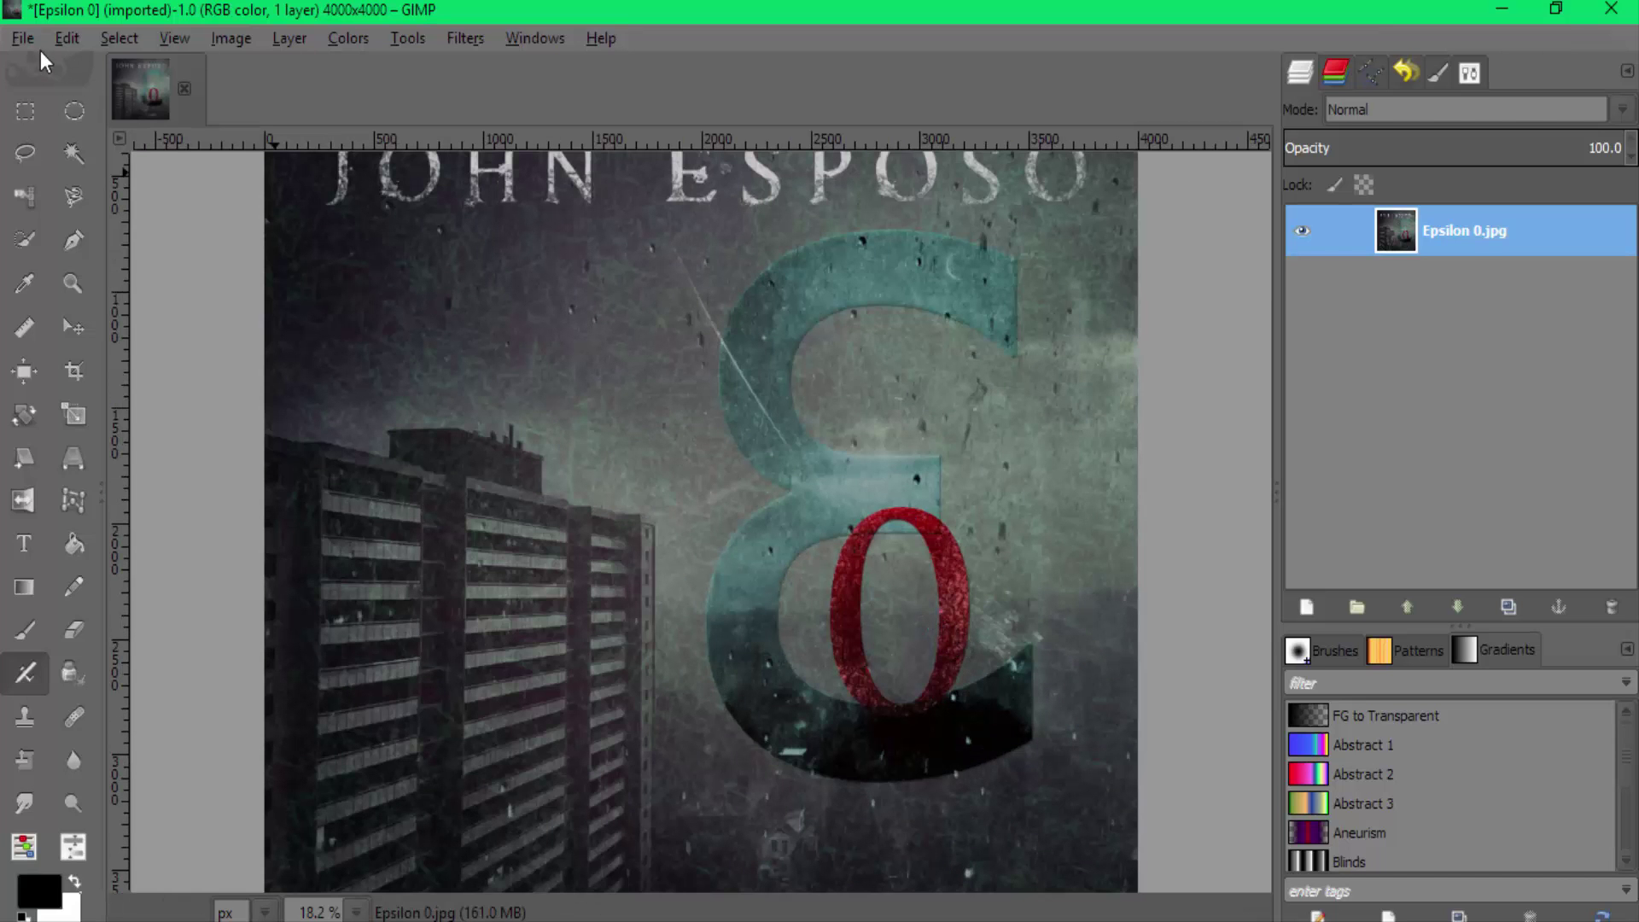
# Step: Export the scaled image to the Desktop as a JPEG named Album Cover.jpg
pyautogui.click(37, 44)
pyautogui.click(75, 373)
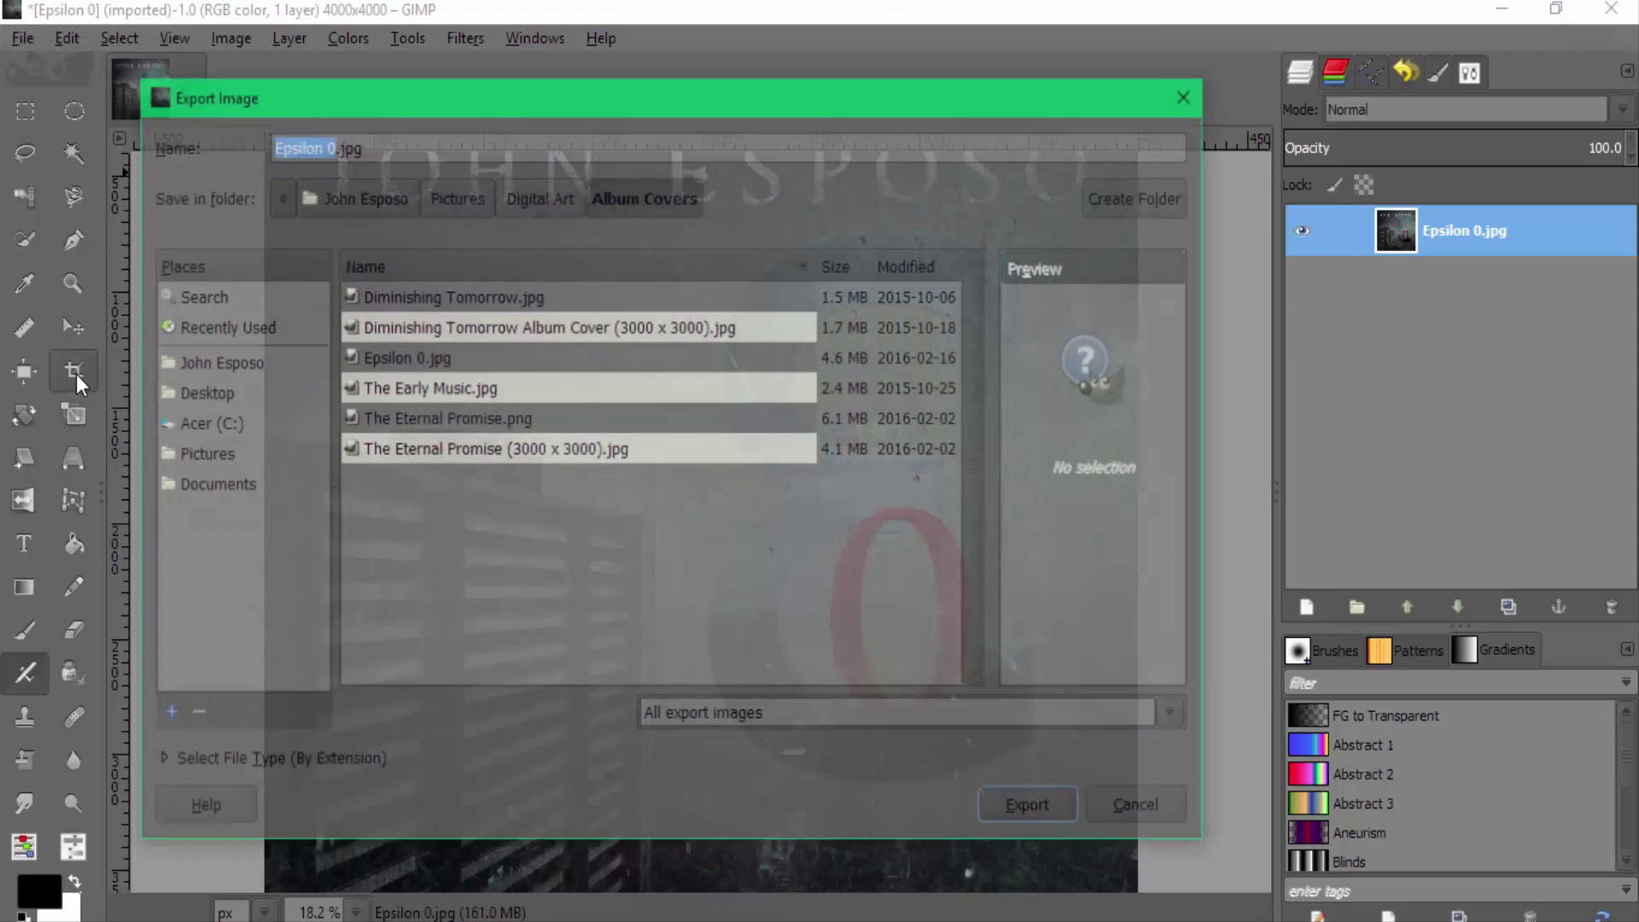
pyautogui.click(202, 400)
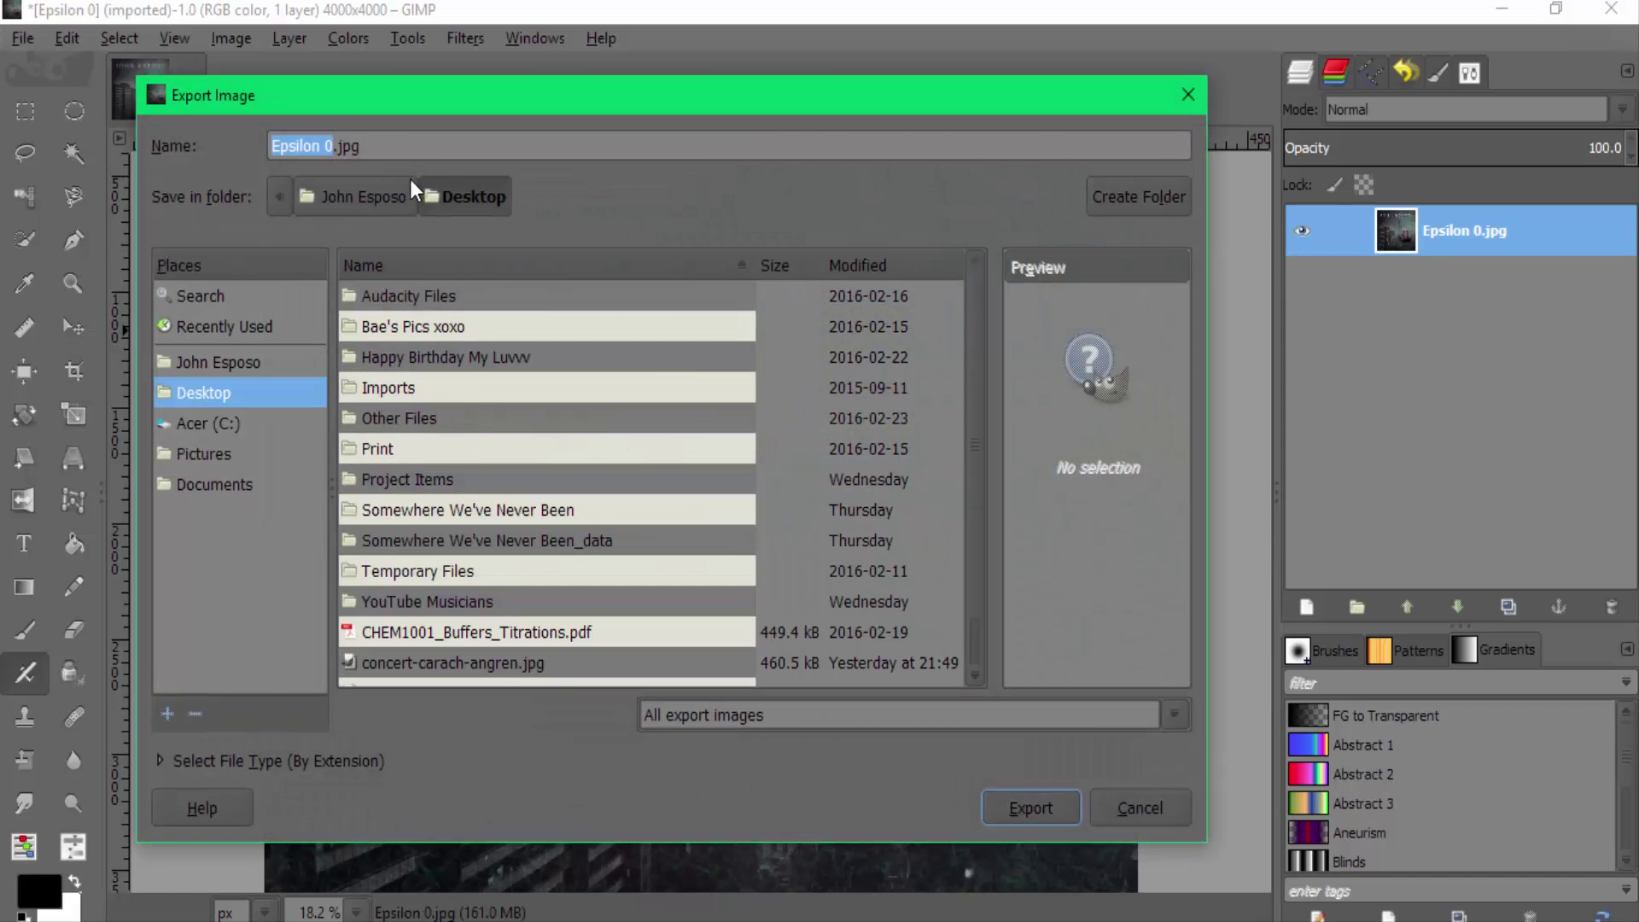
pyautogui.click(338, 145)
pyautogui.hotkey('ctrl', 'a')
pyautogui.press('BackSpace')
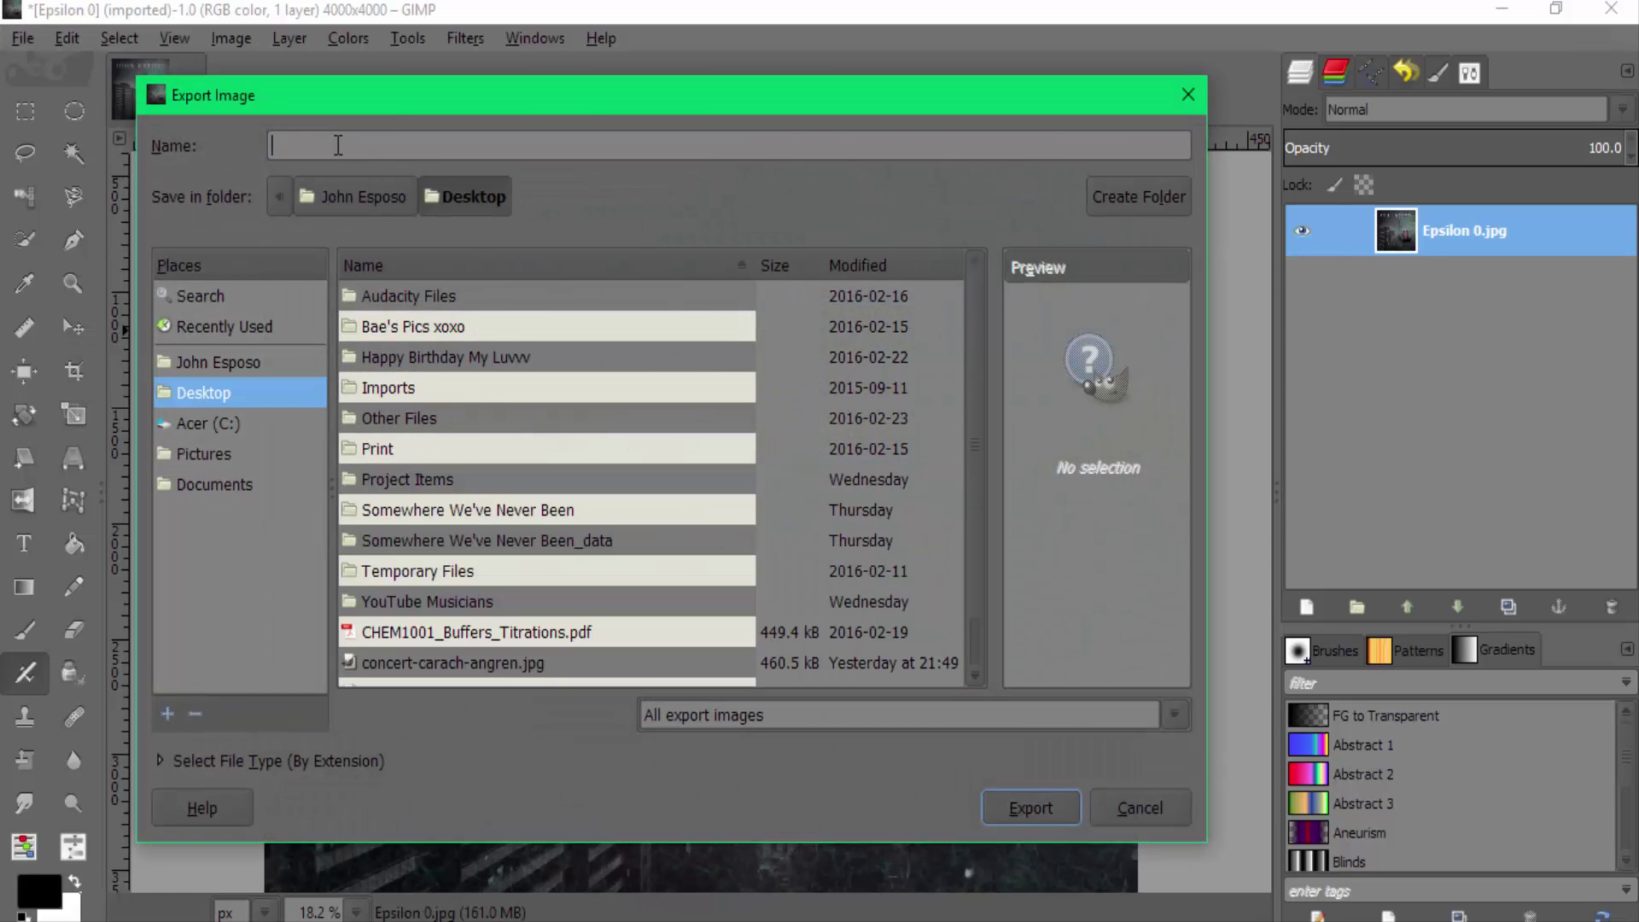
pyautogui.write('Album Cover.jpg')
pyautogui.click(1064, 716)
pyautogui.click(922, 563)
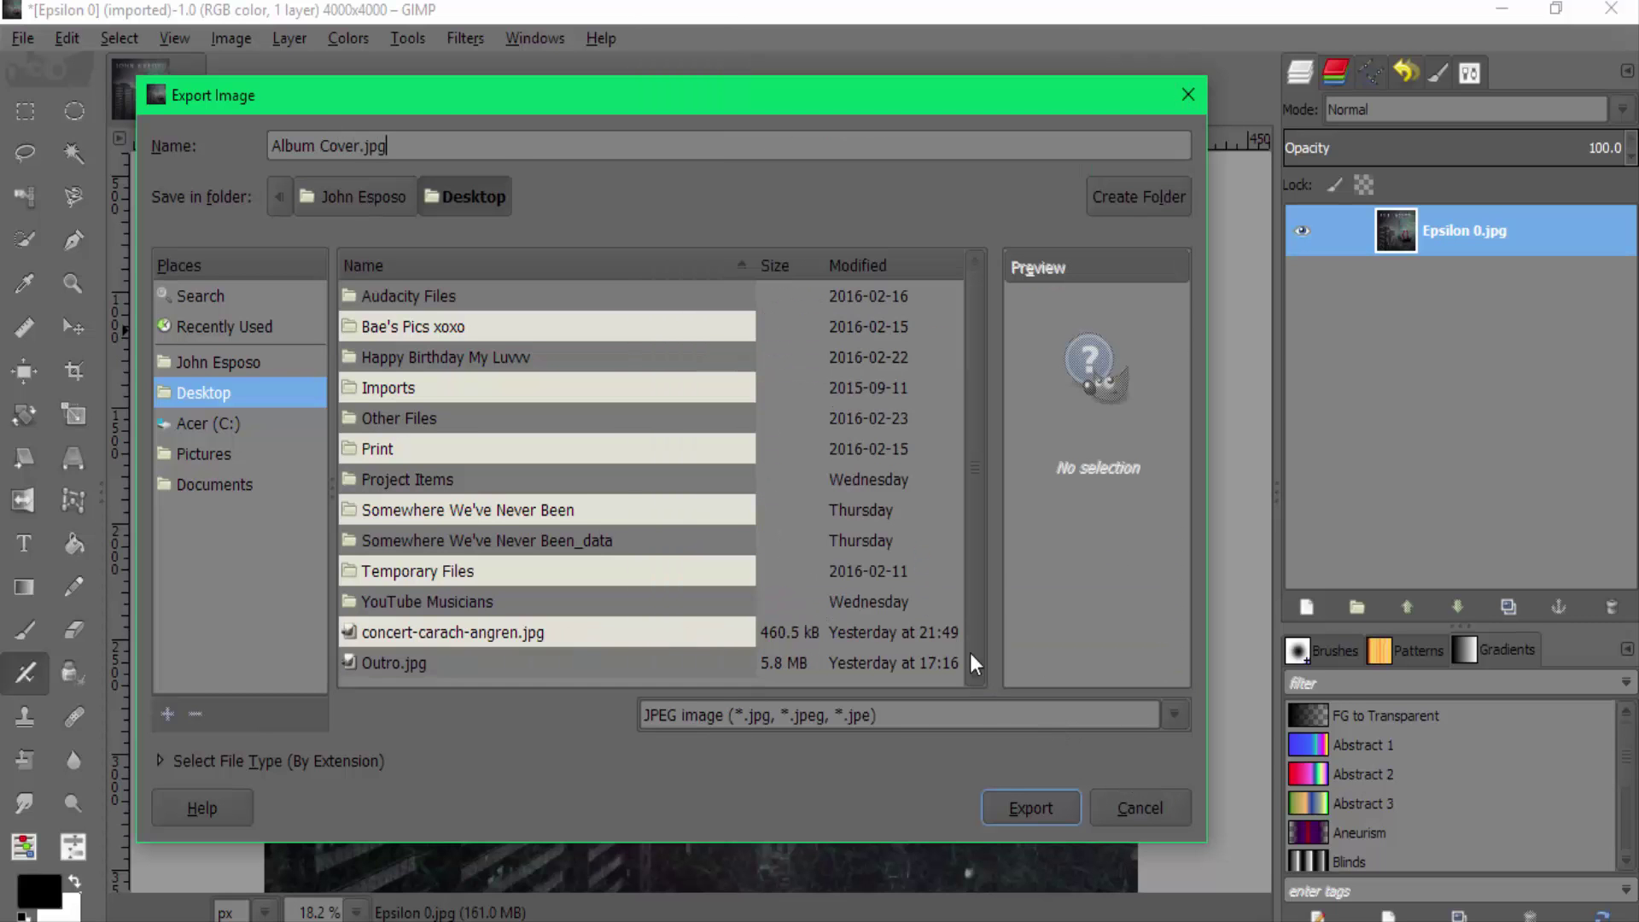
pyautogui.click(1021, 807)
pyautogui.click(848, 635)
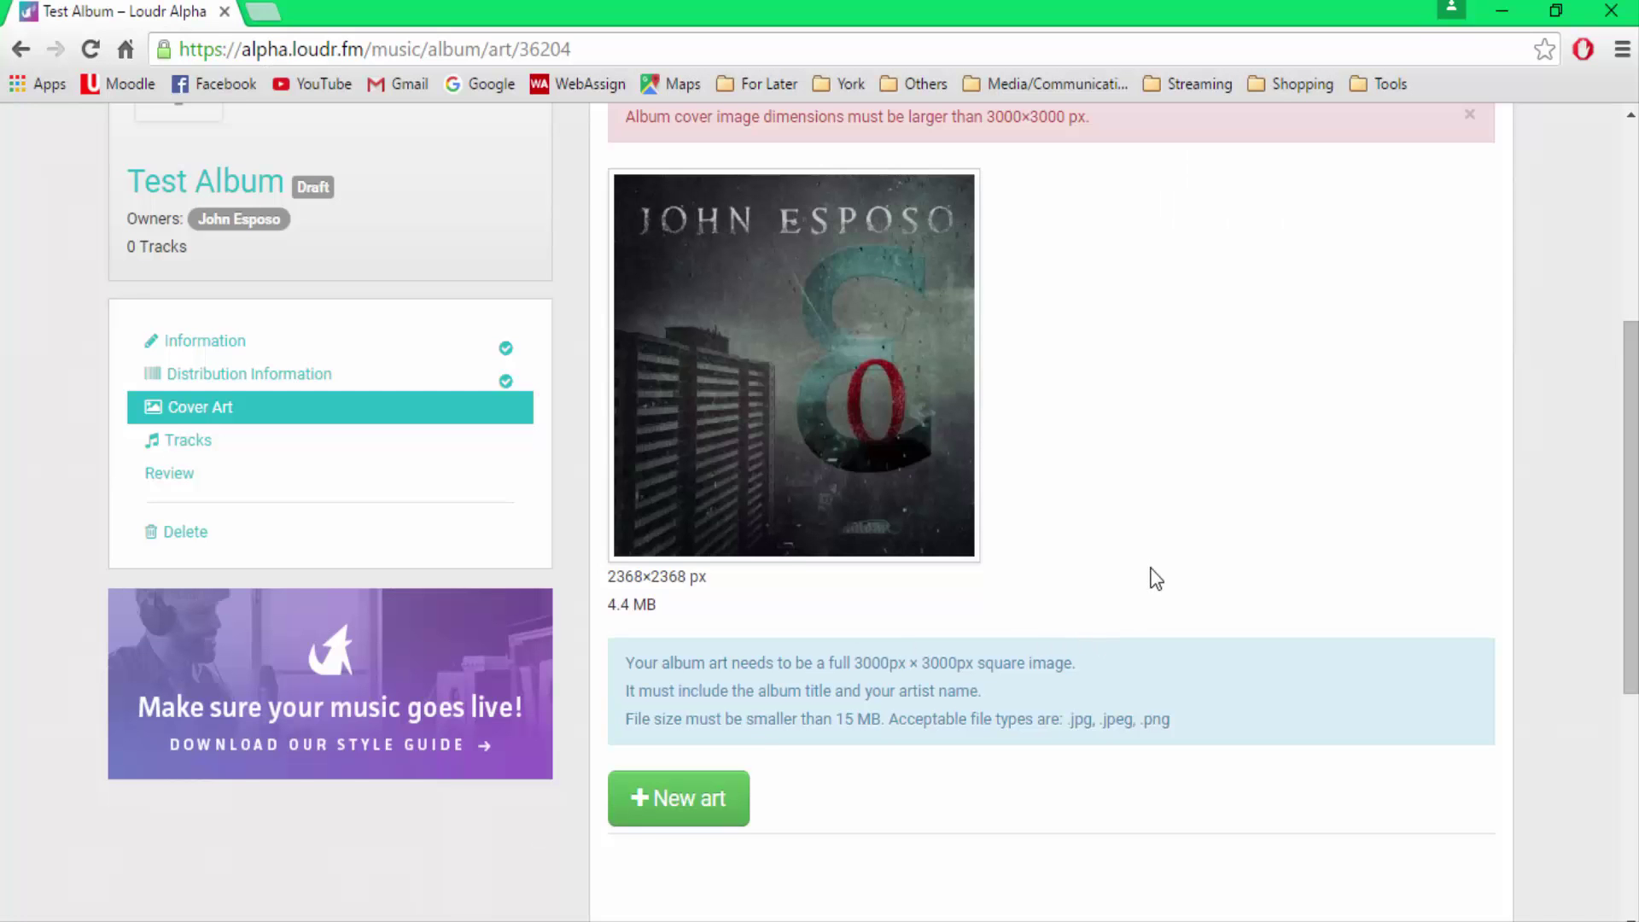
# Step: Upload the resized album cover from the Desktop as new cover art on the Loudr page
pyautogui.click(698, 816)
pyautogui.scroll(-8, 888, 607)
pyautogui.click(674, 523)
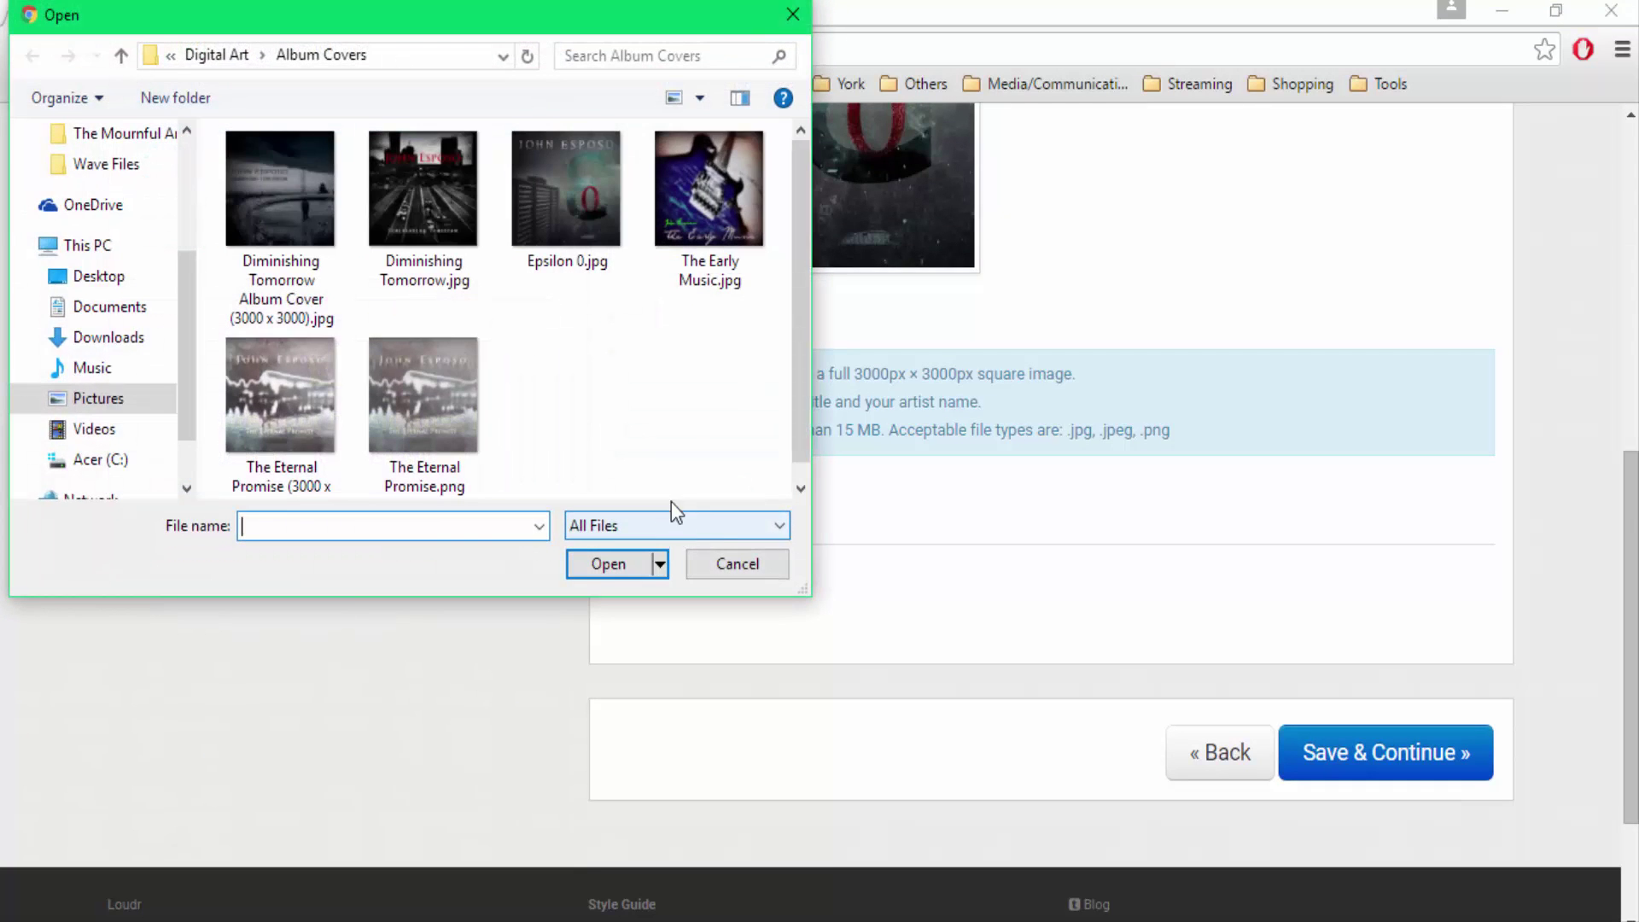
pyautogui.click(97, 275)
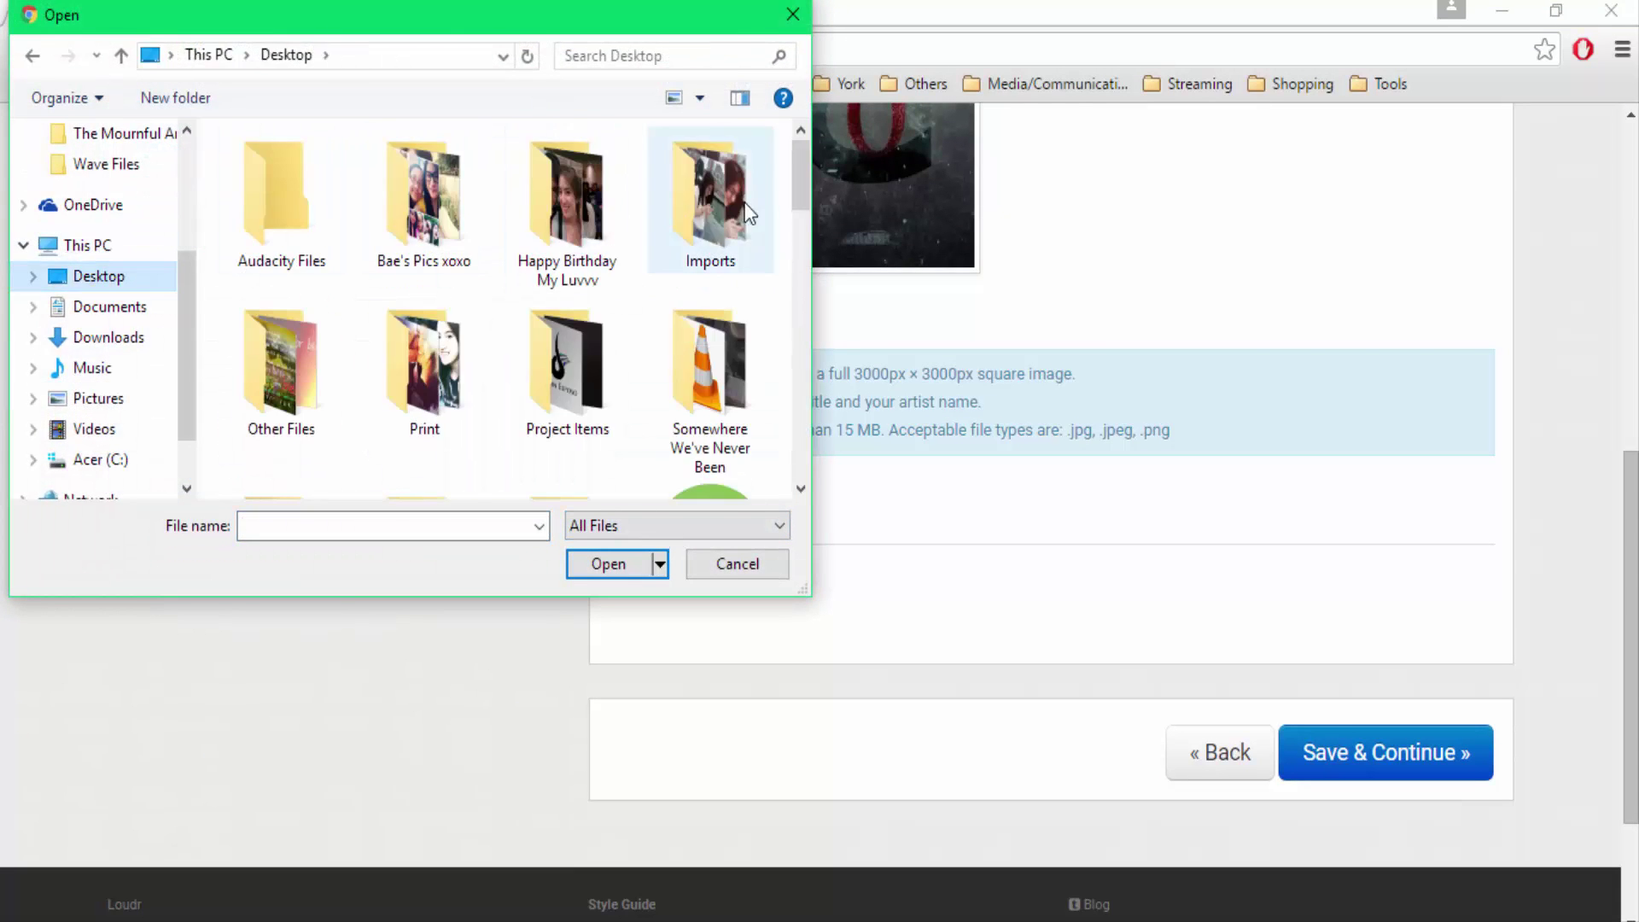
pyautogui.moveTo(799, 163); pyautogui.dragTo(784, 422)
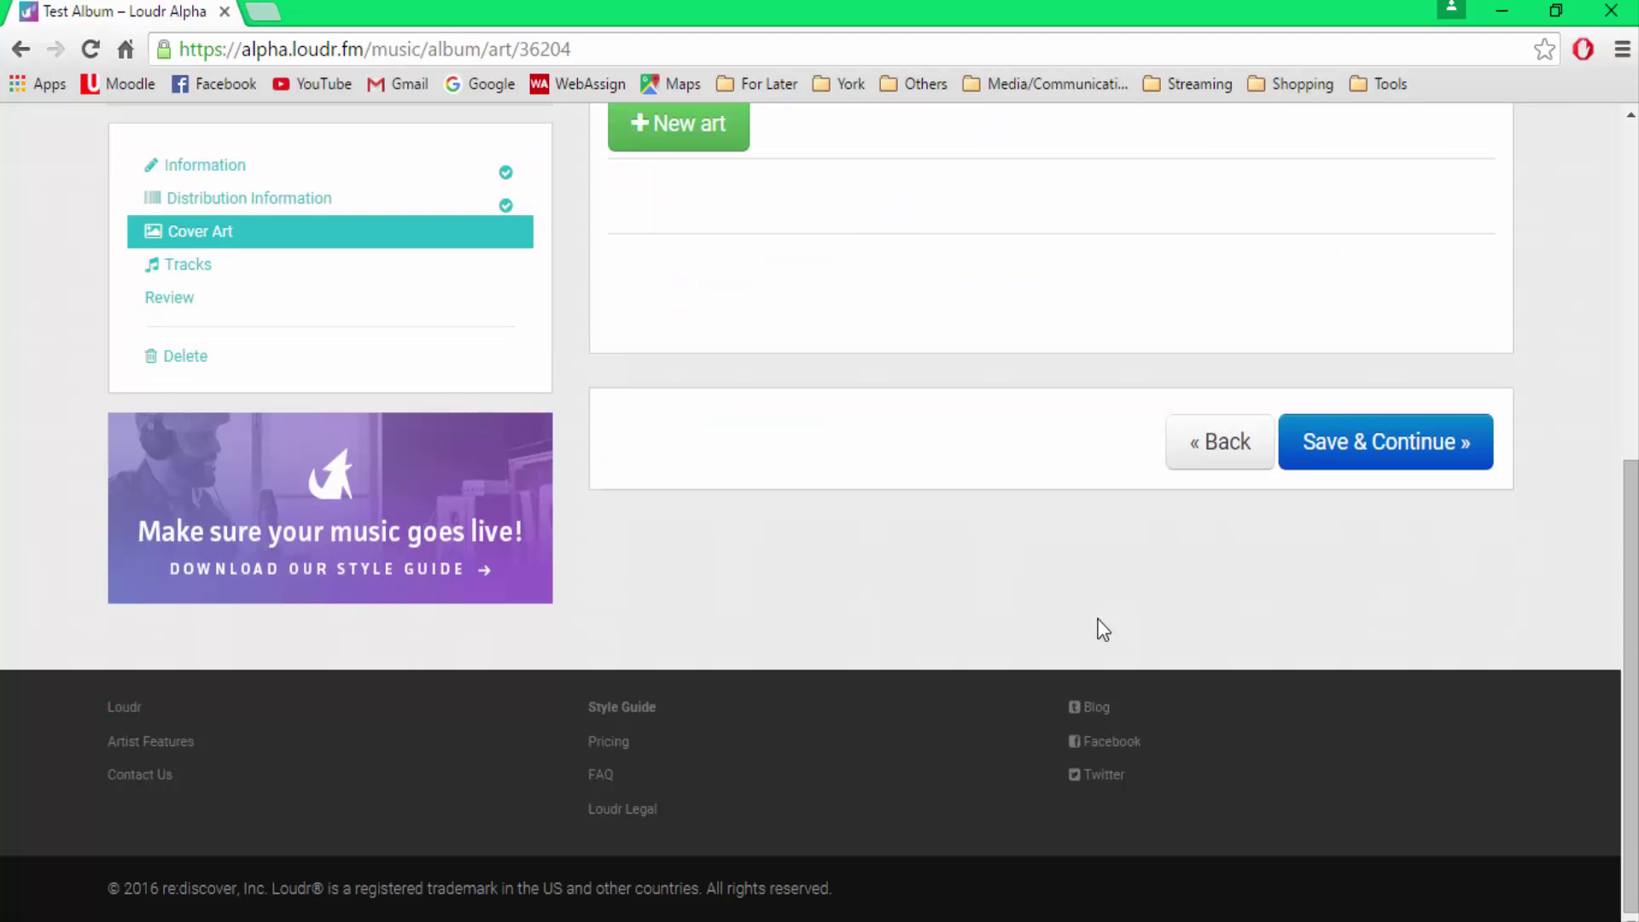
# Step: Check the uploaded cover art's dimensions and save it to continue to the album's tracks
pyautogui.scroll(-2, 981, 478)
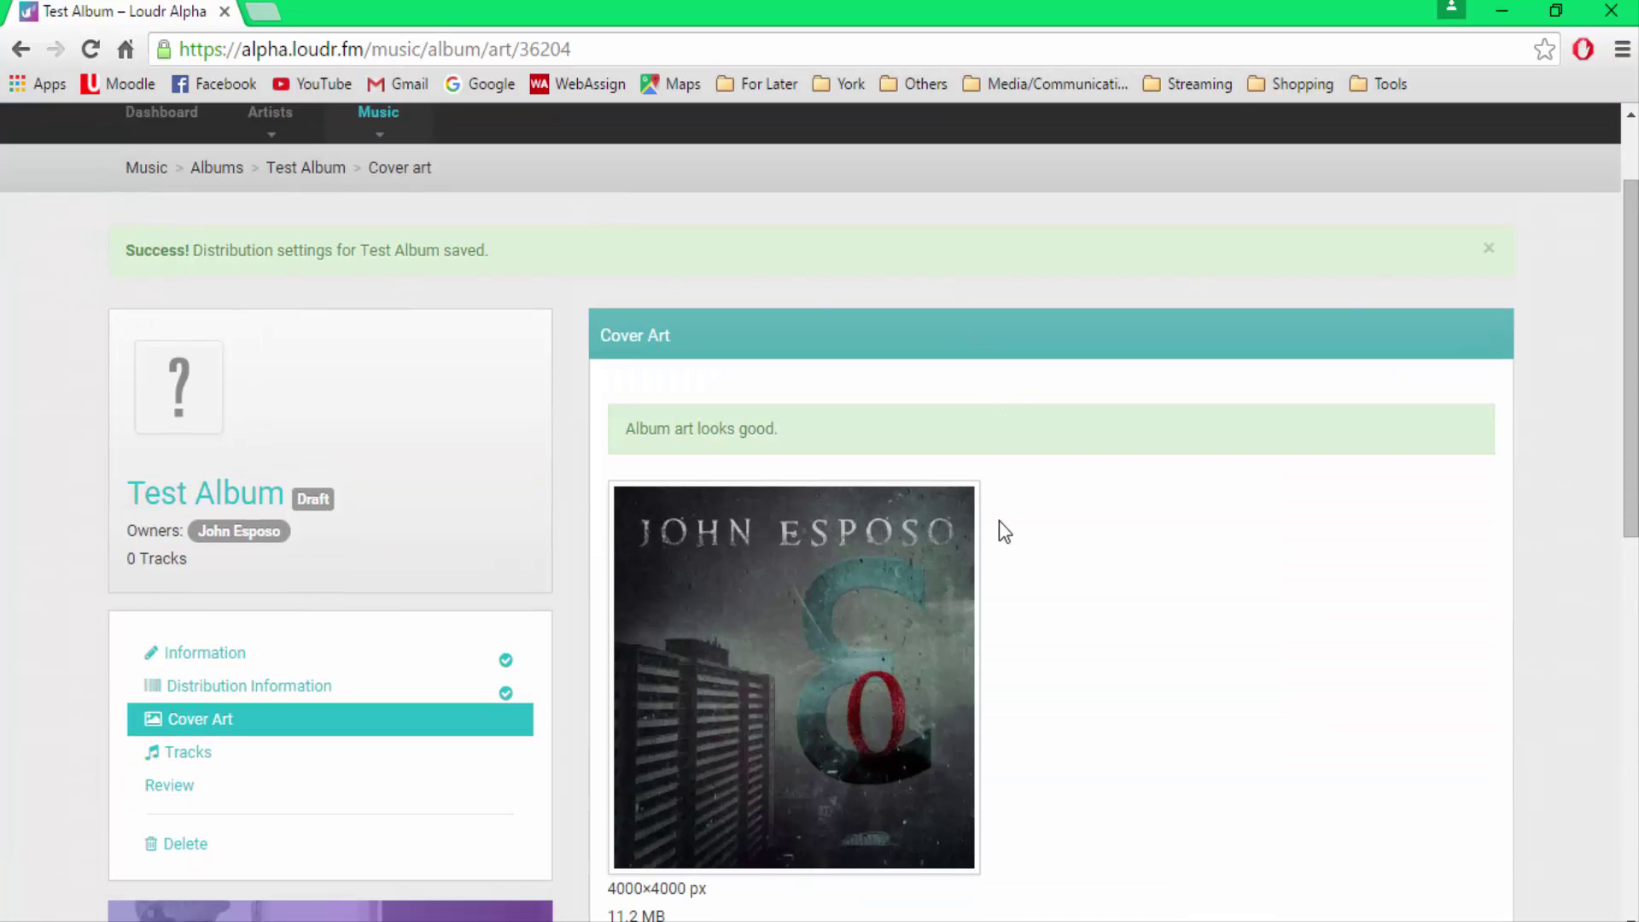
pyautogui.scroll(-8, 1073, 640)
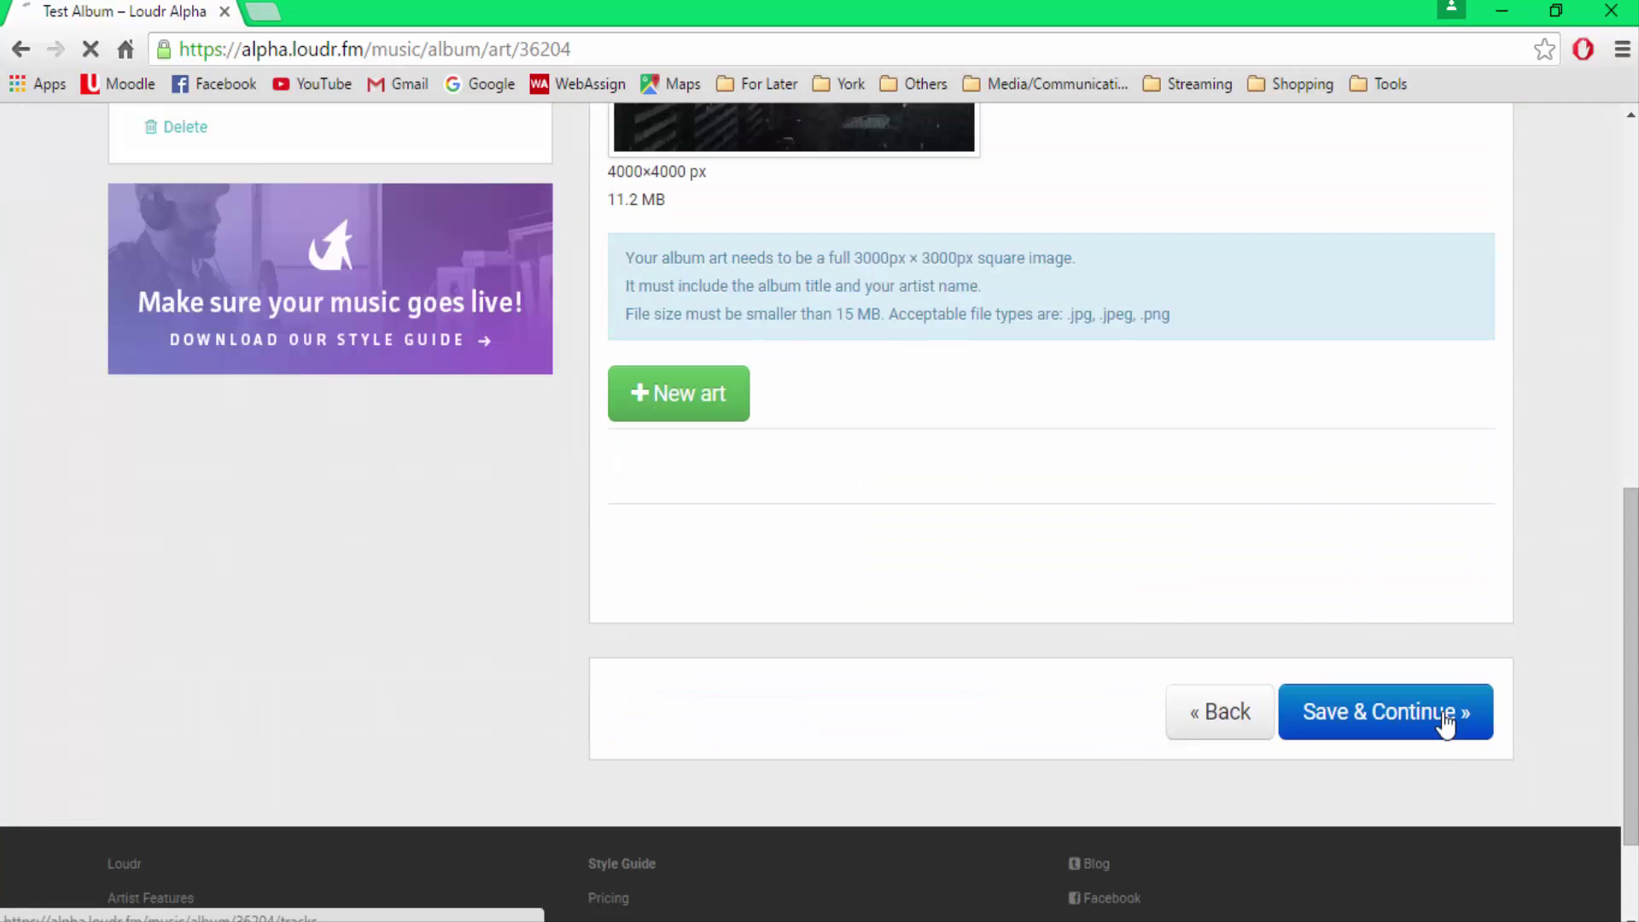
pyautogui.click(1448, 721)
# Step: Add a single untitled track to the album and delete it from the track list
pyautogui.scroll(-3, 1446, 724)
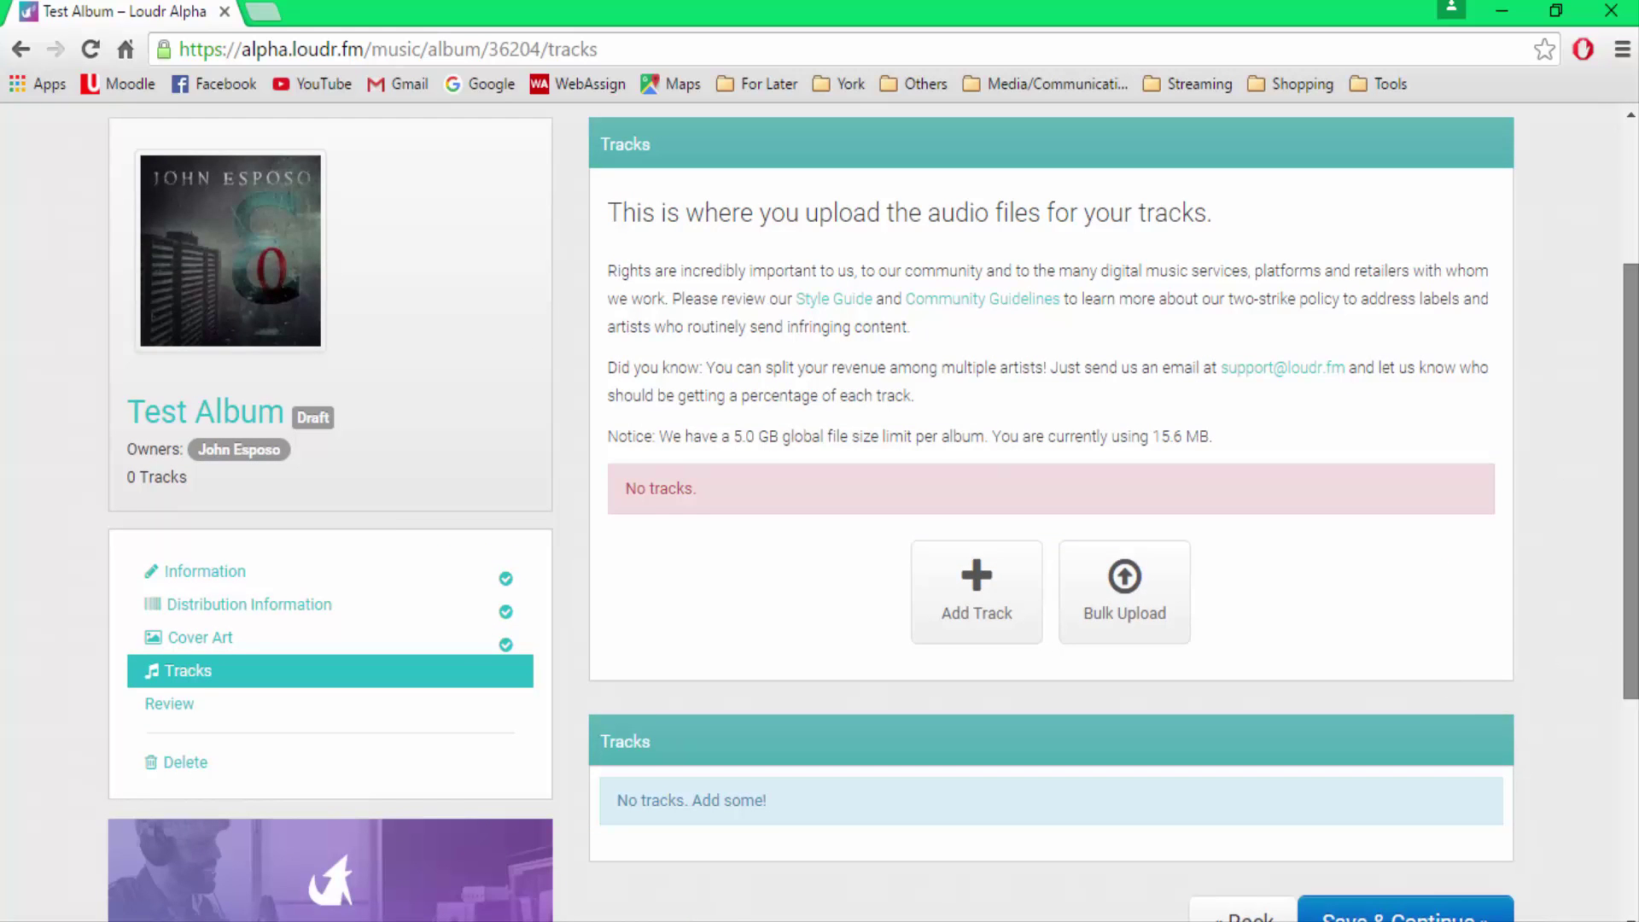
pyautogui.scroll(-1, 1366, 666)
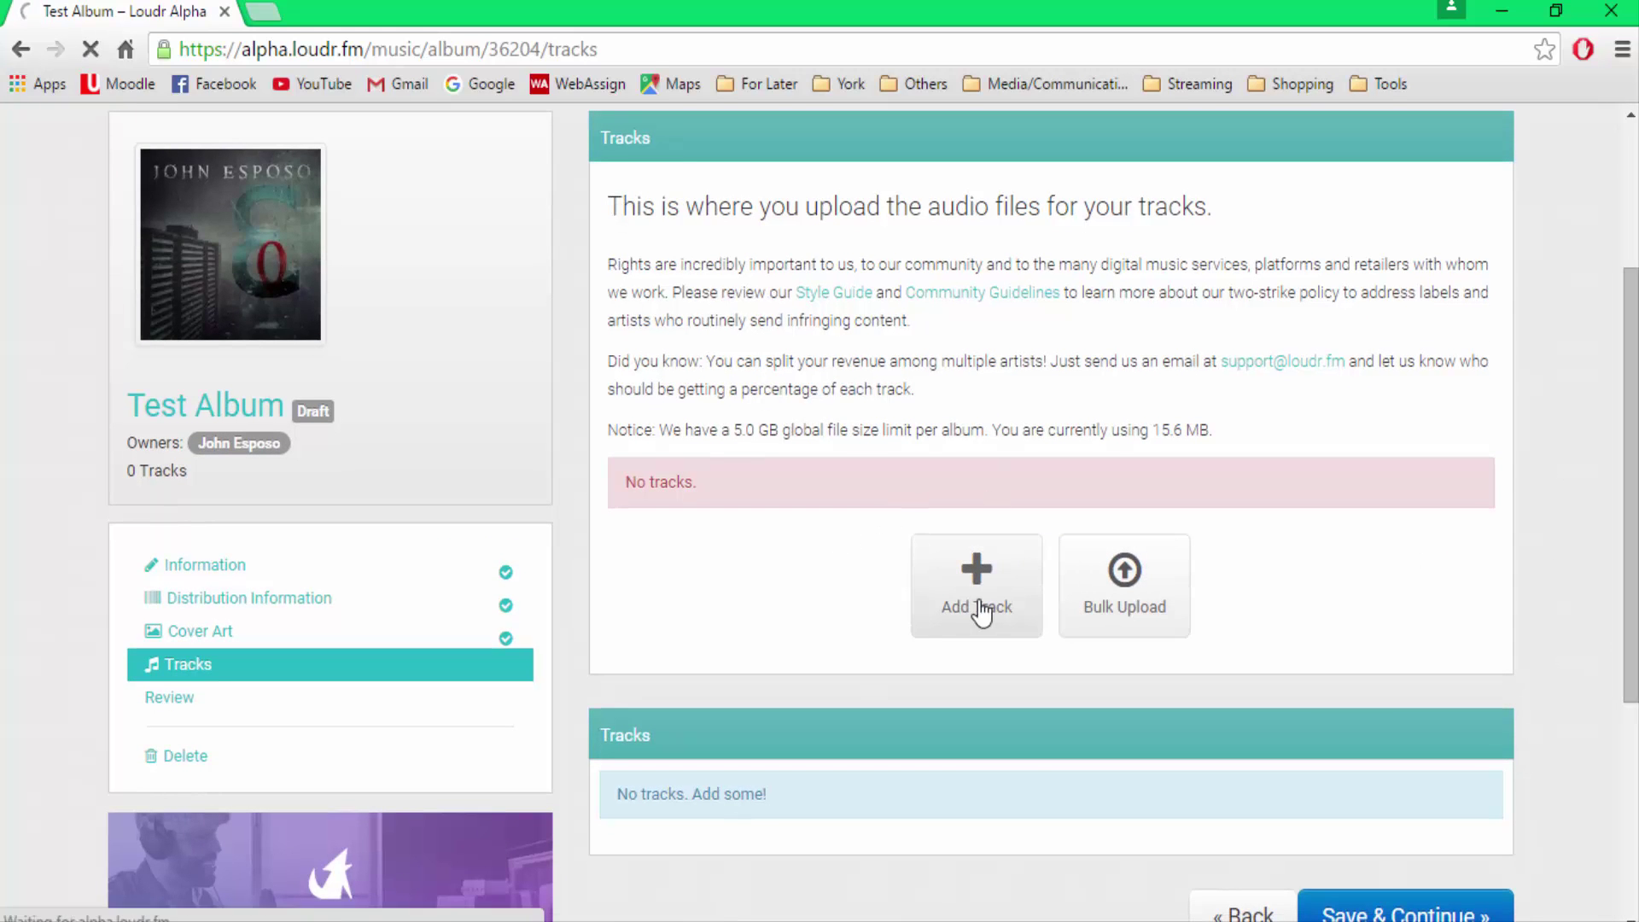
pyautogui.click(981, 608)
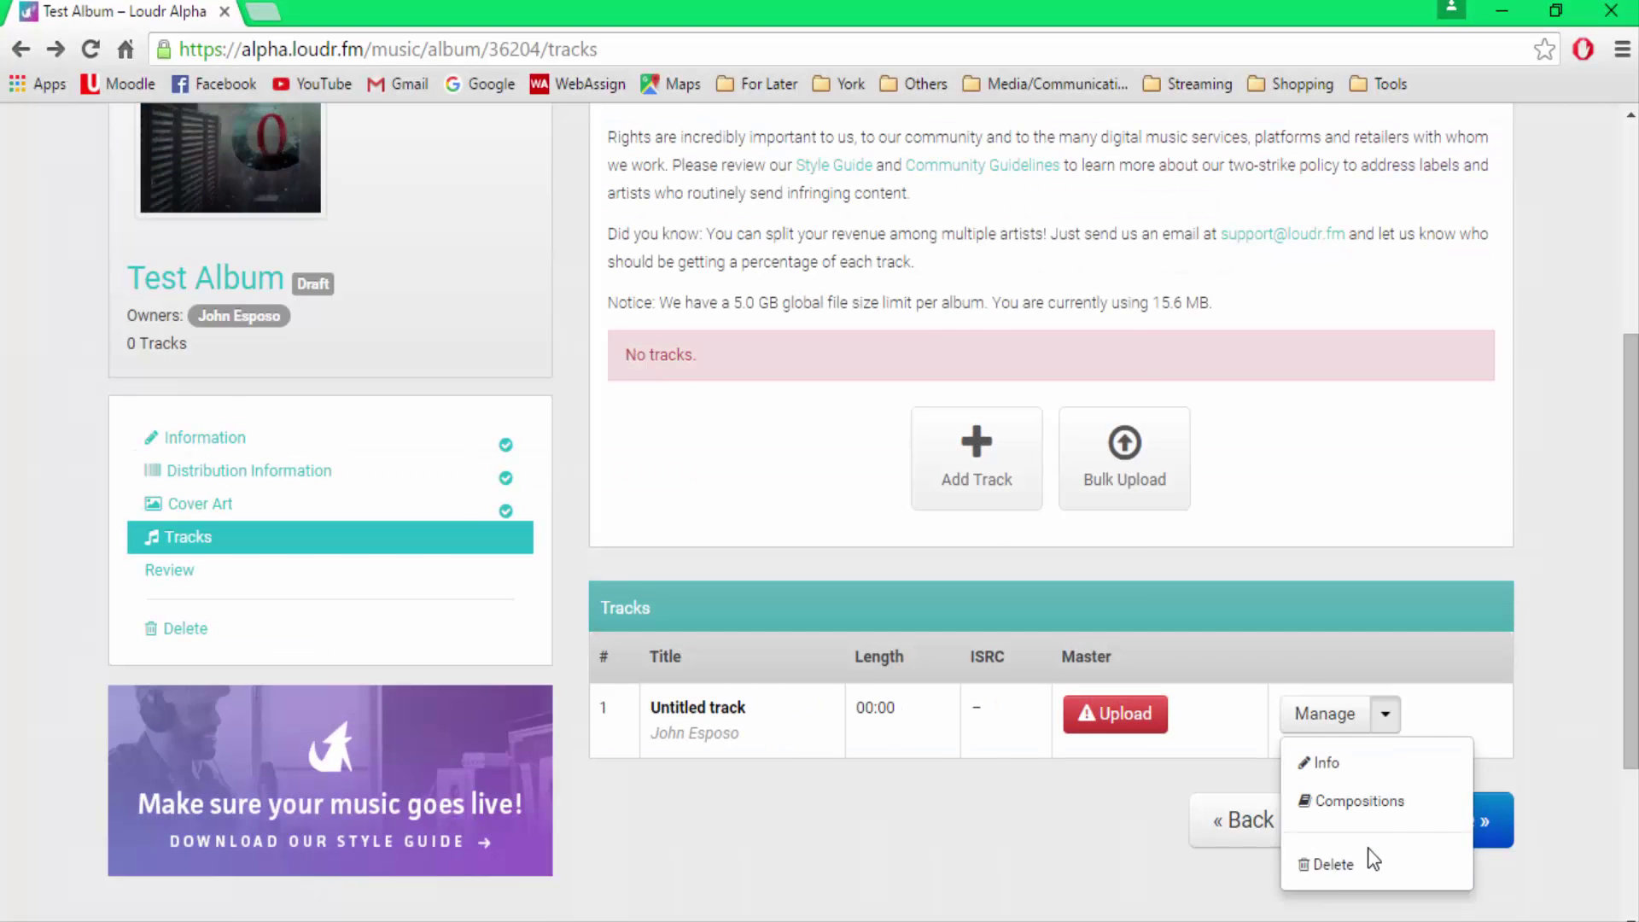
pyautogui.click(1365, 850)
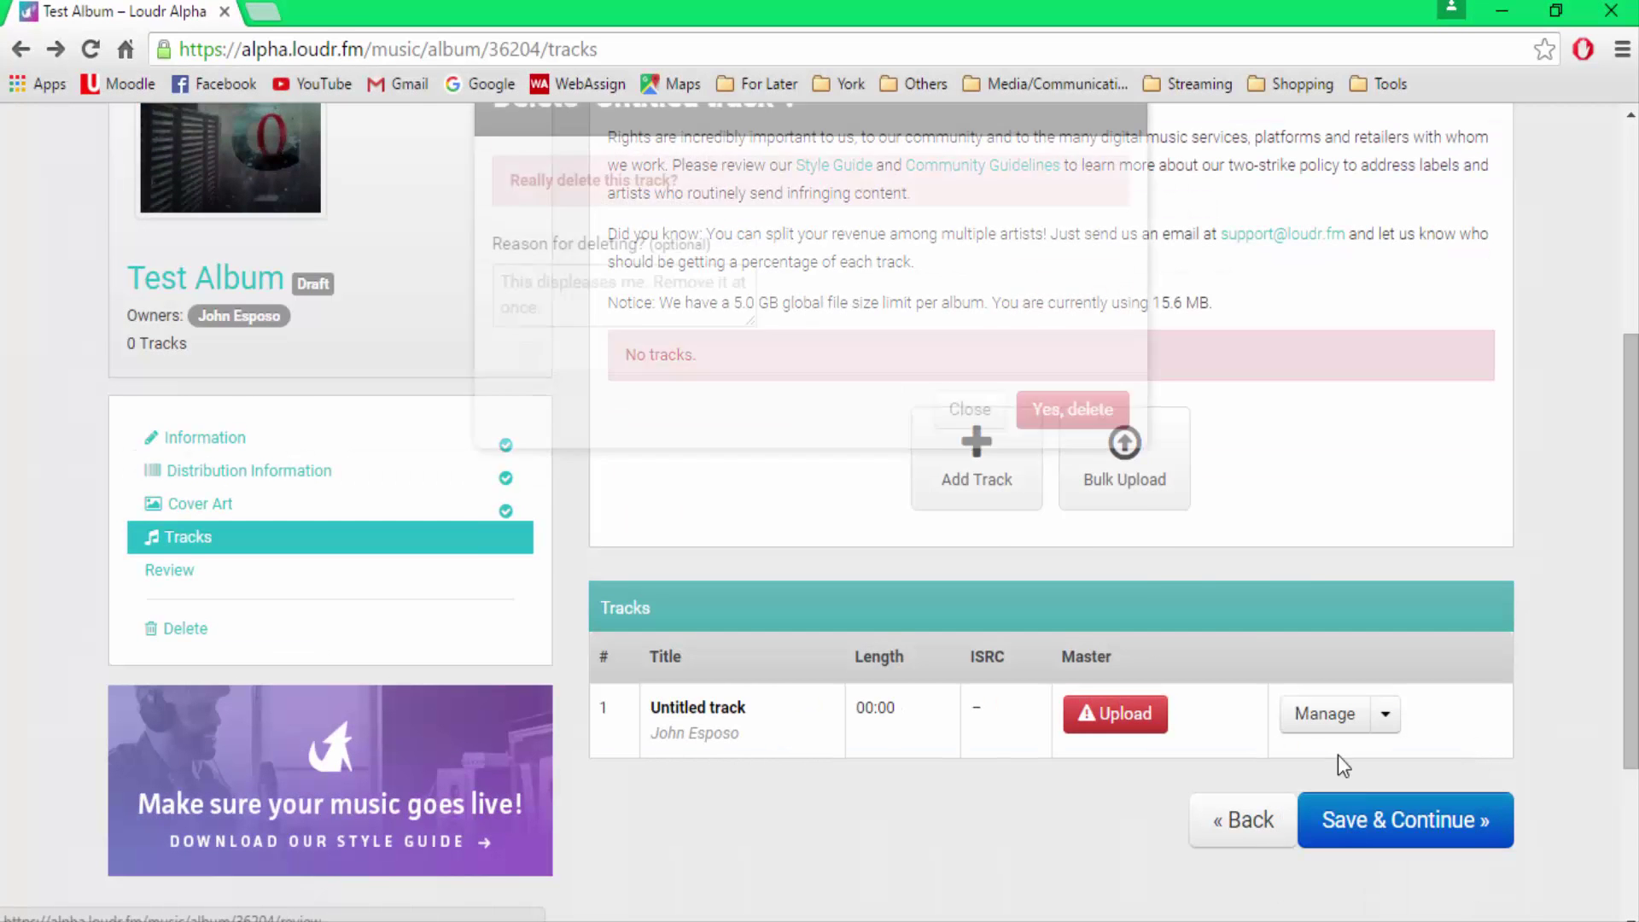
pyautogui.click(1096, 544)
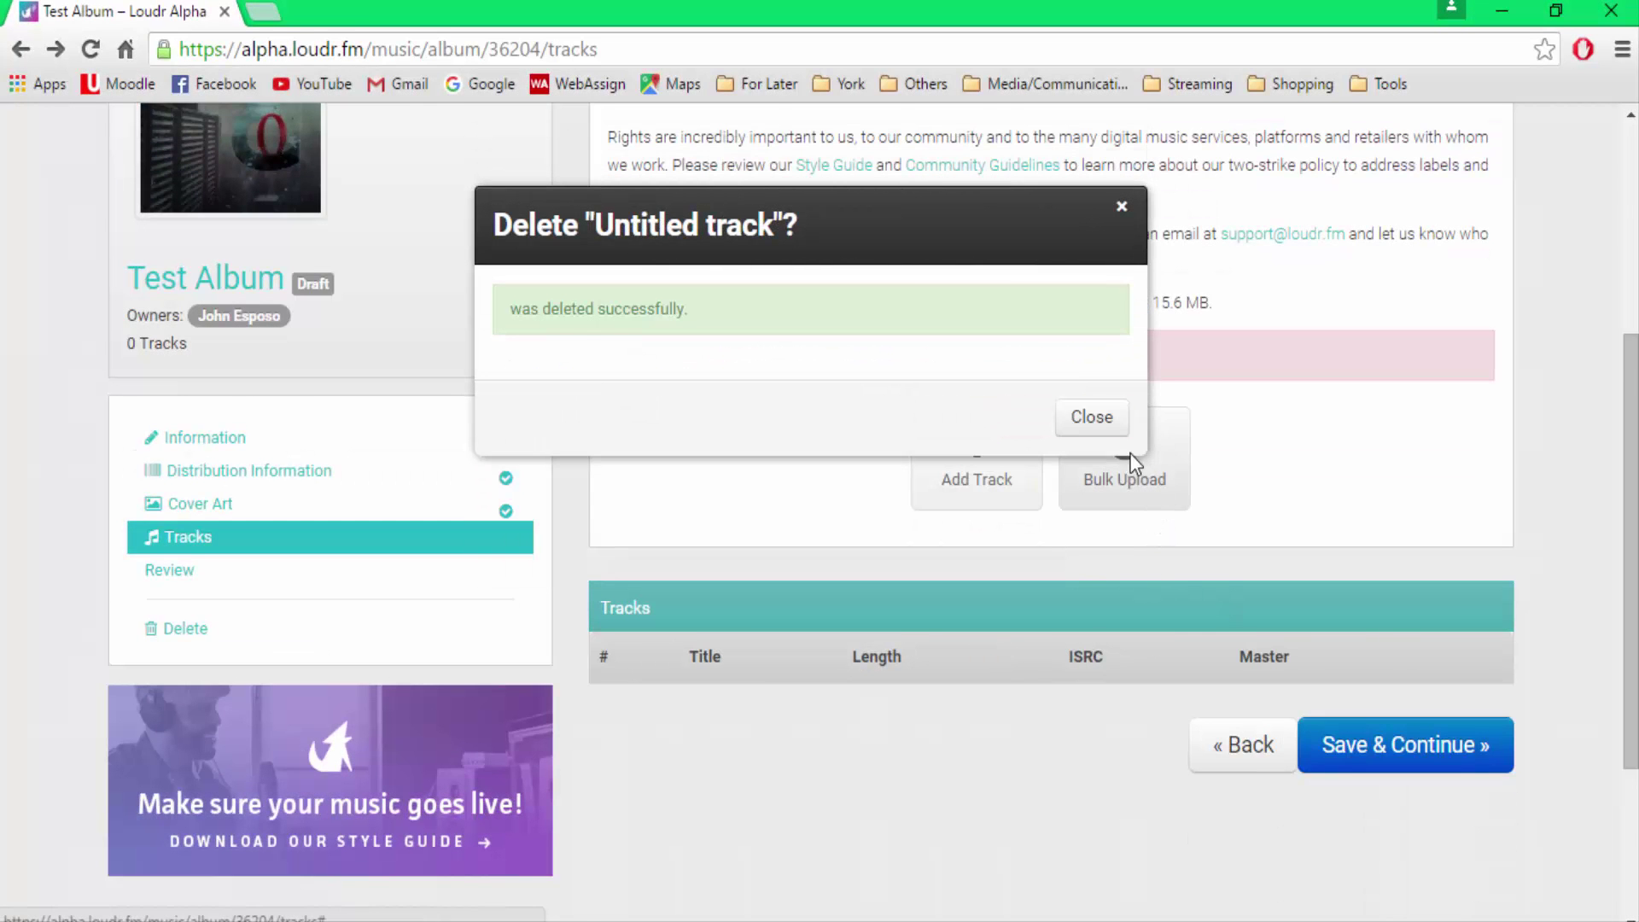
# Step: Bulk upload Future Won't Wait.wav and Somewhere We've Never Been.wav from Music > Wave Files > Untitled Album
pyautogui.click(1124, 467)
pyautogui.scroll(-1, 1110, 555)
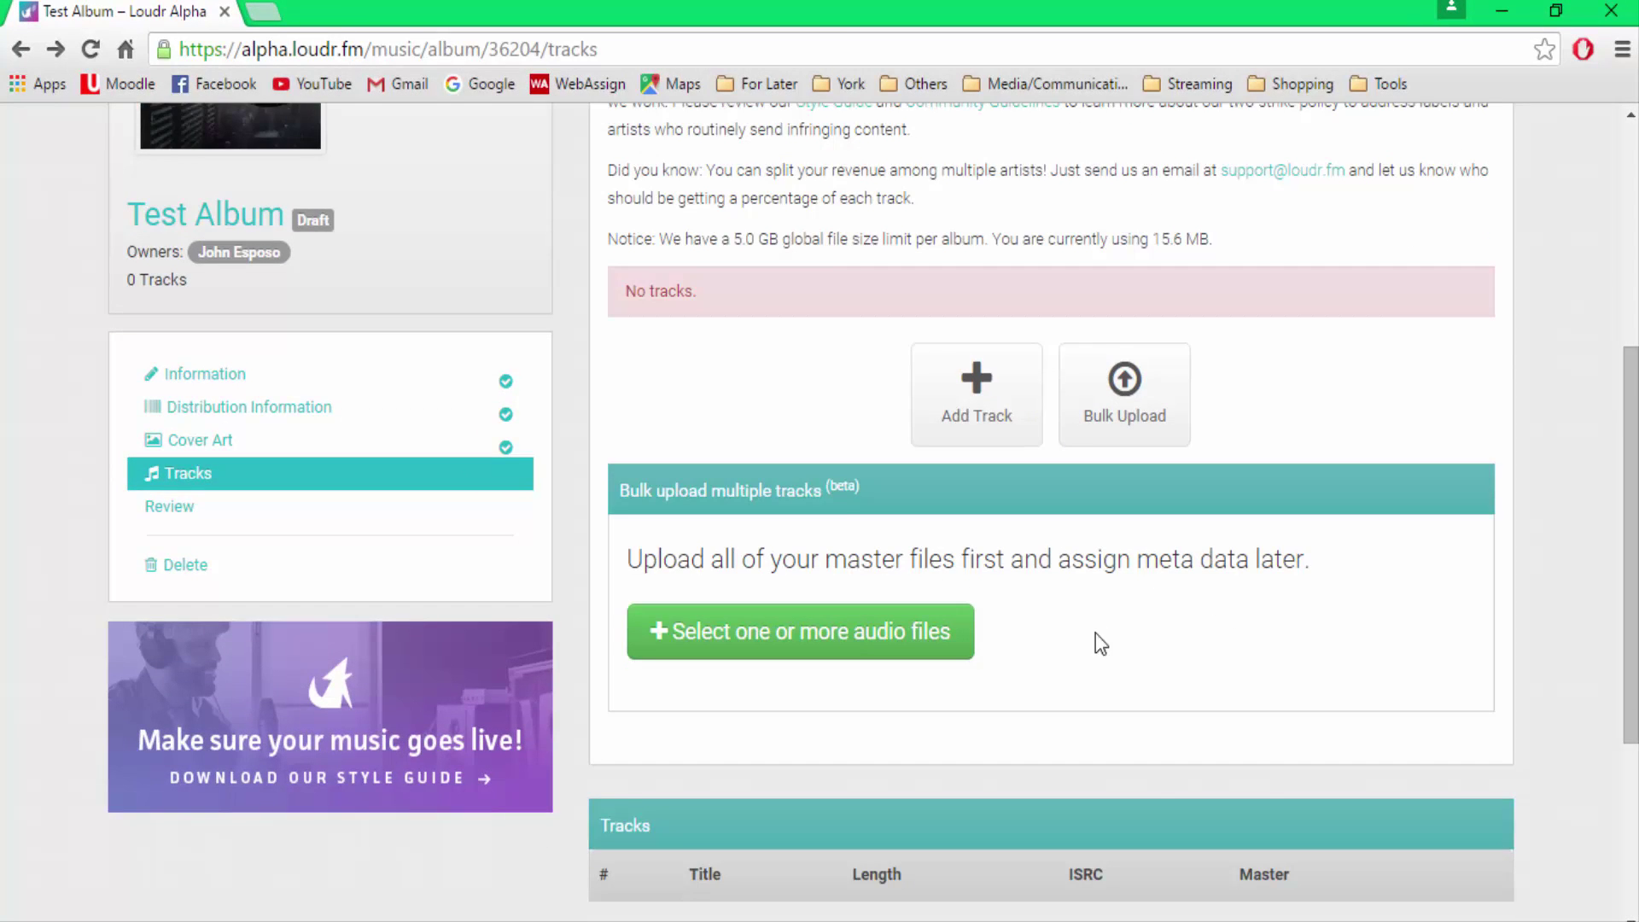
pyautogui.click(799, 632)
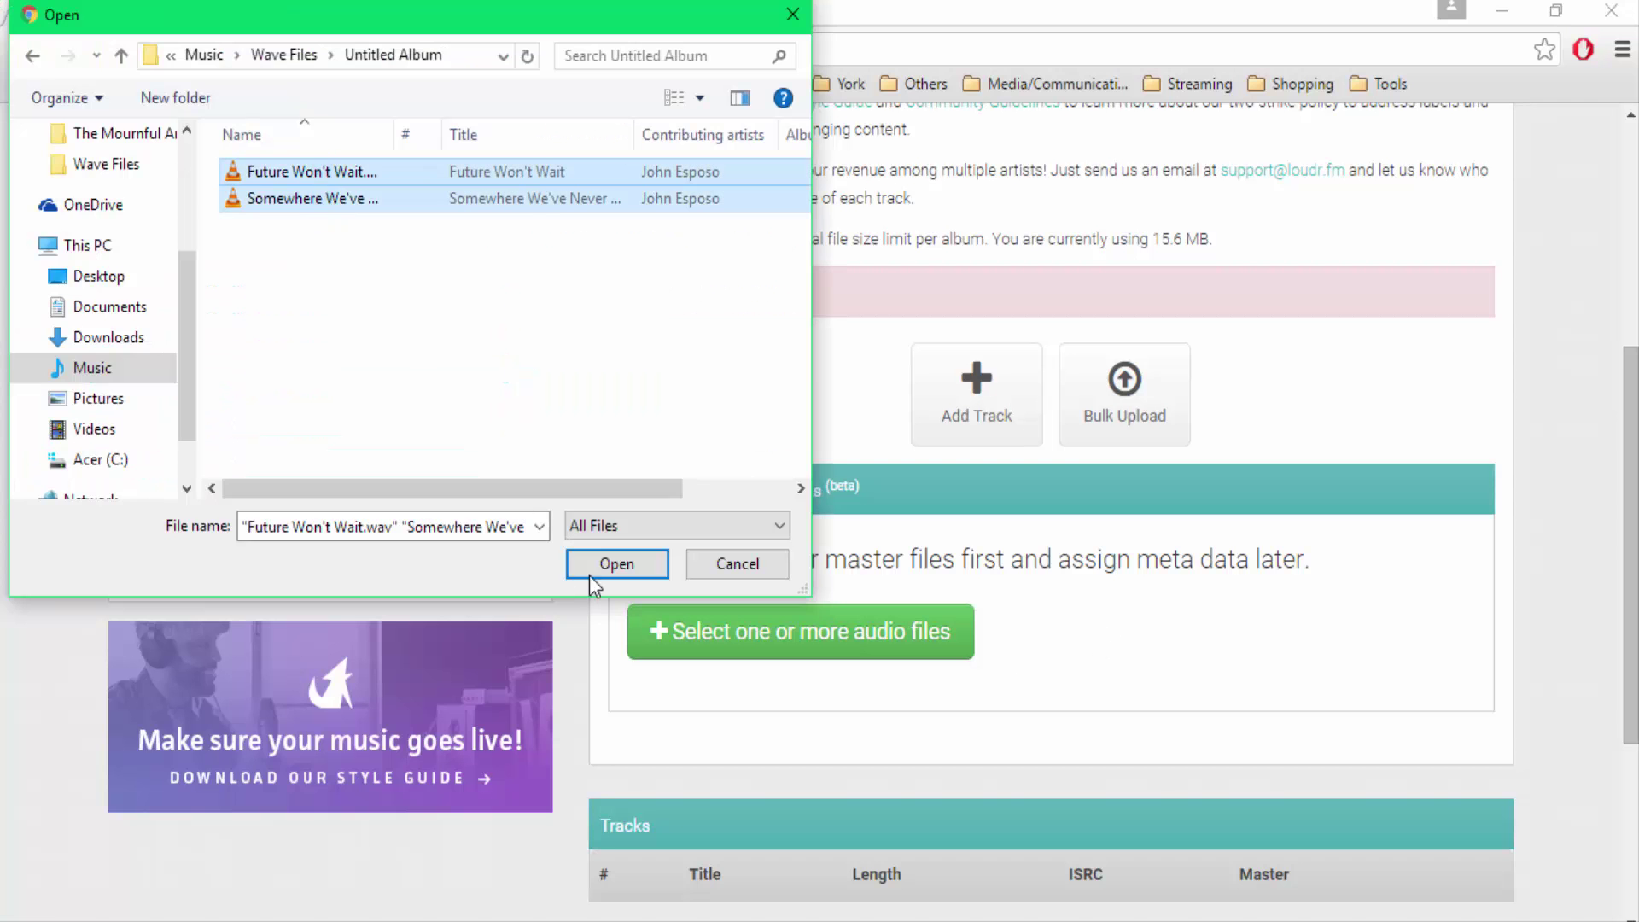
pyautogui.click(589, 574)
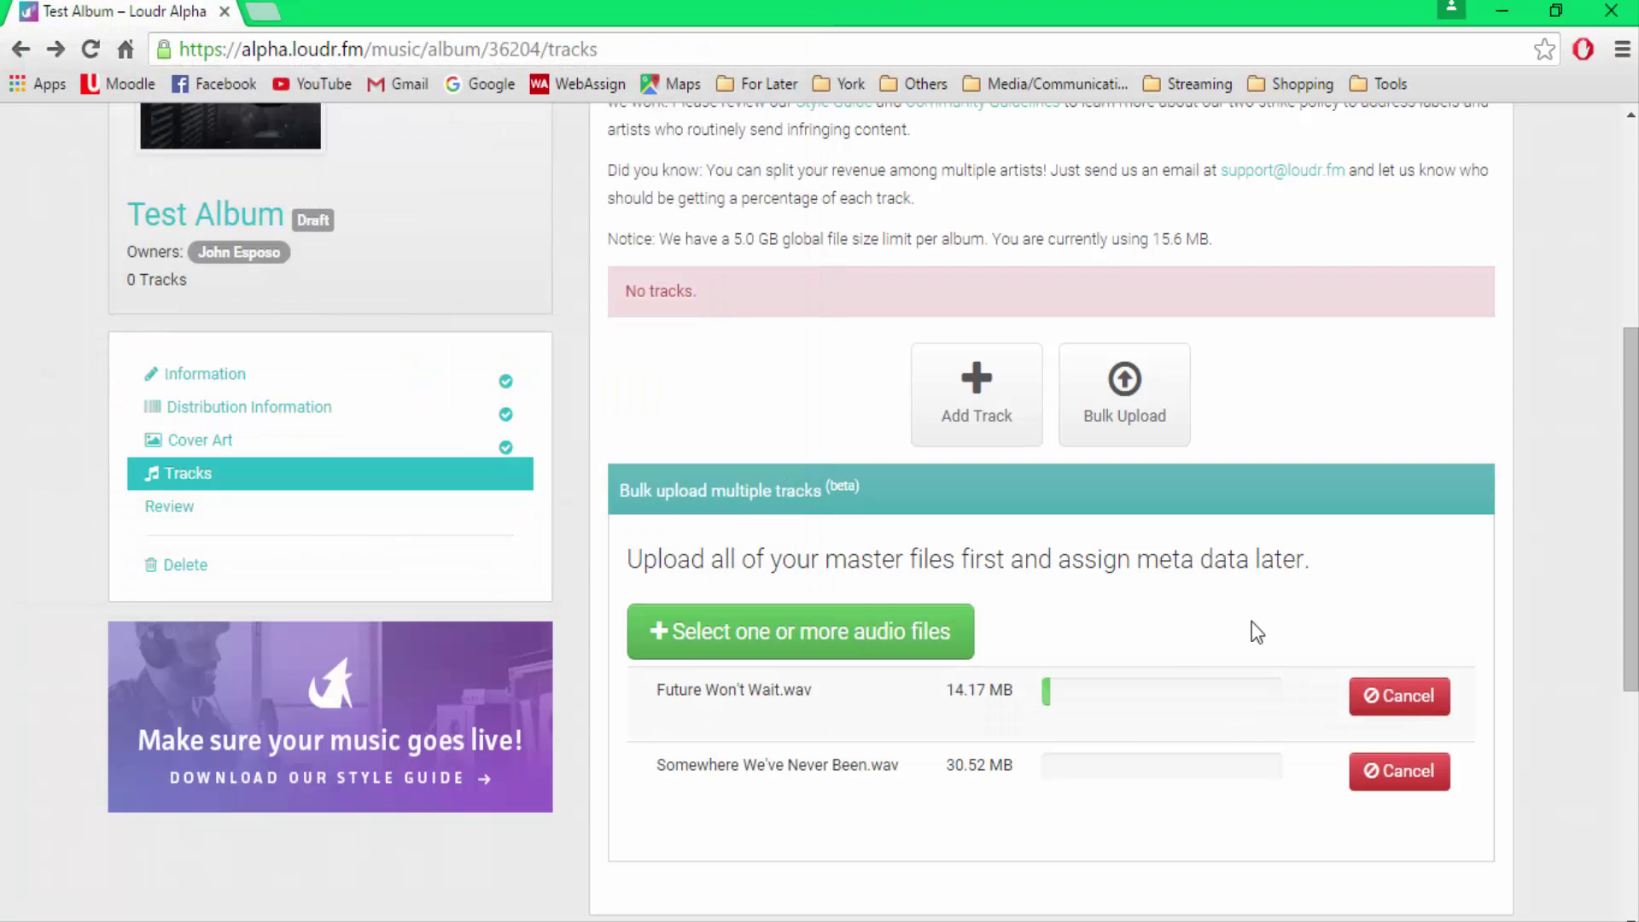
pyautogui.scroll(2, 1366, 606)
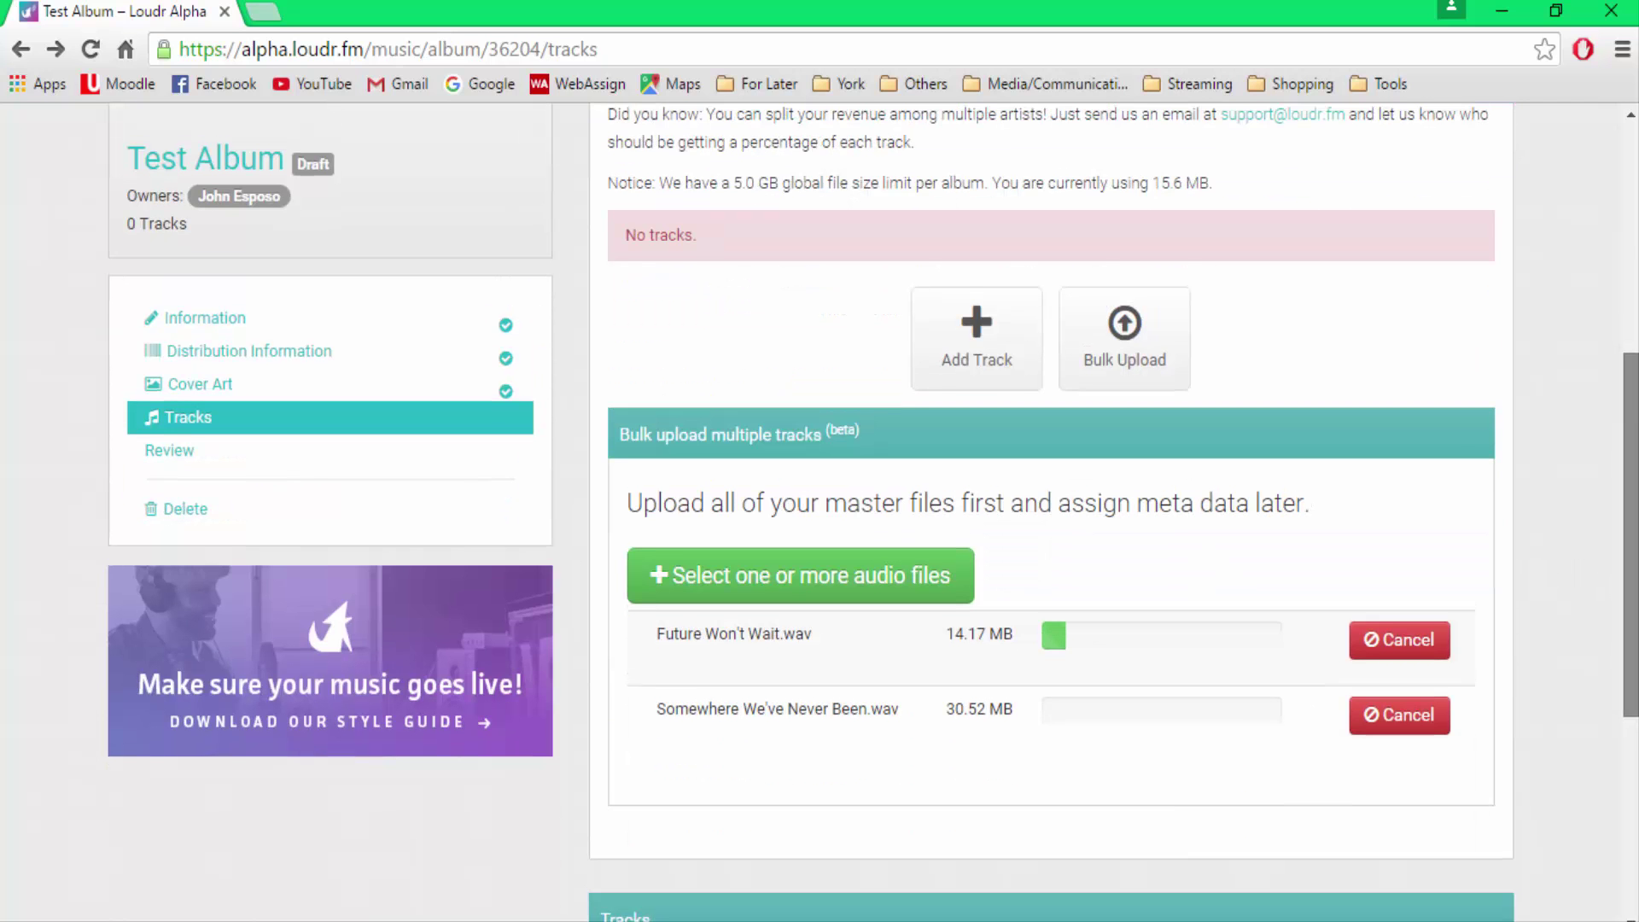
pyautogui.scroll(1, 874, 512)
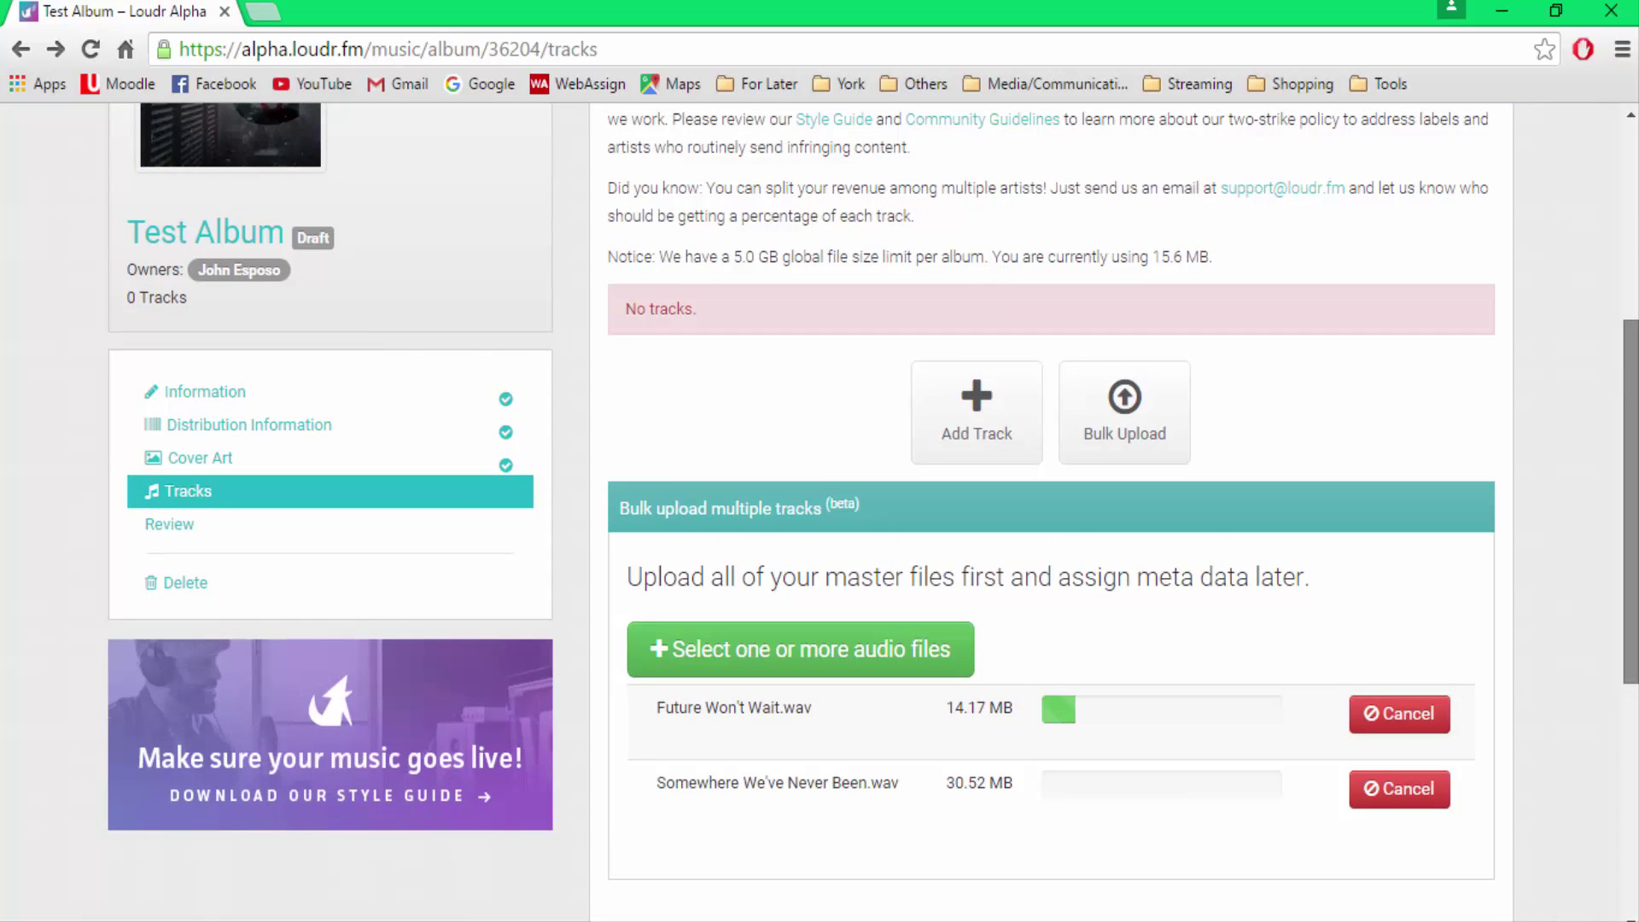
pyautogui.scroll(1, 874, 512)
pyautogui.scroll(1, 873, 512)
pyautogui.scroll(1, 873, 512)
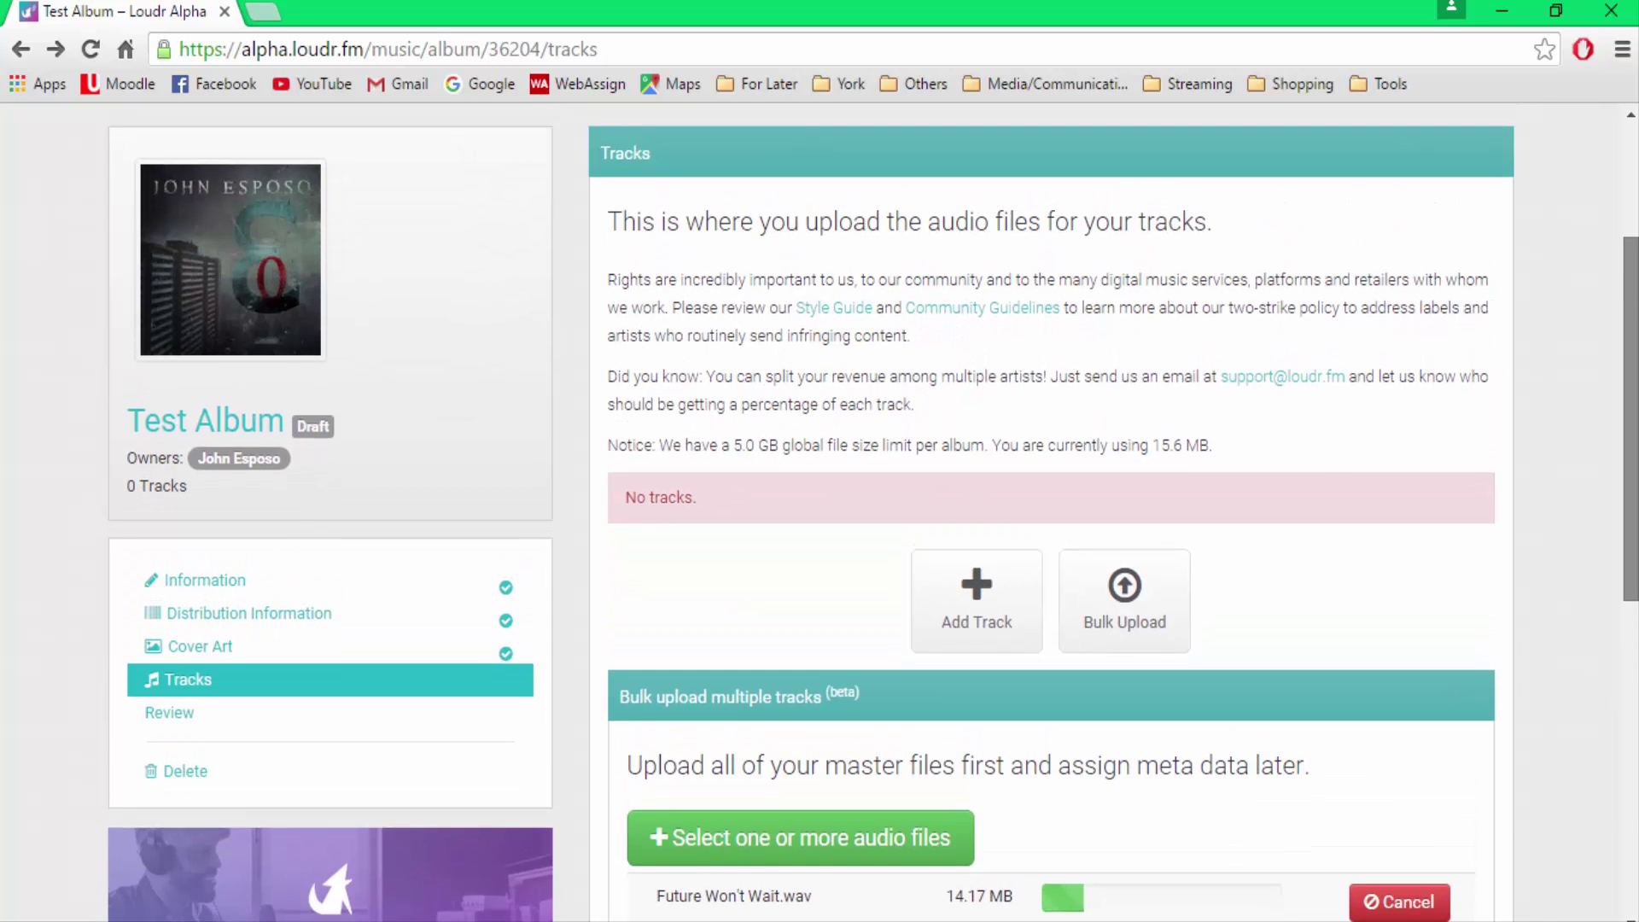
pyautogui.scroll(-1, 1357, 567)
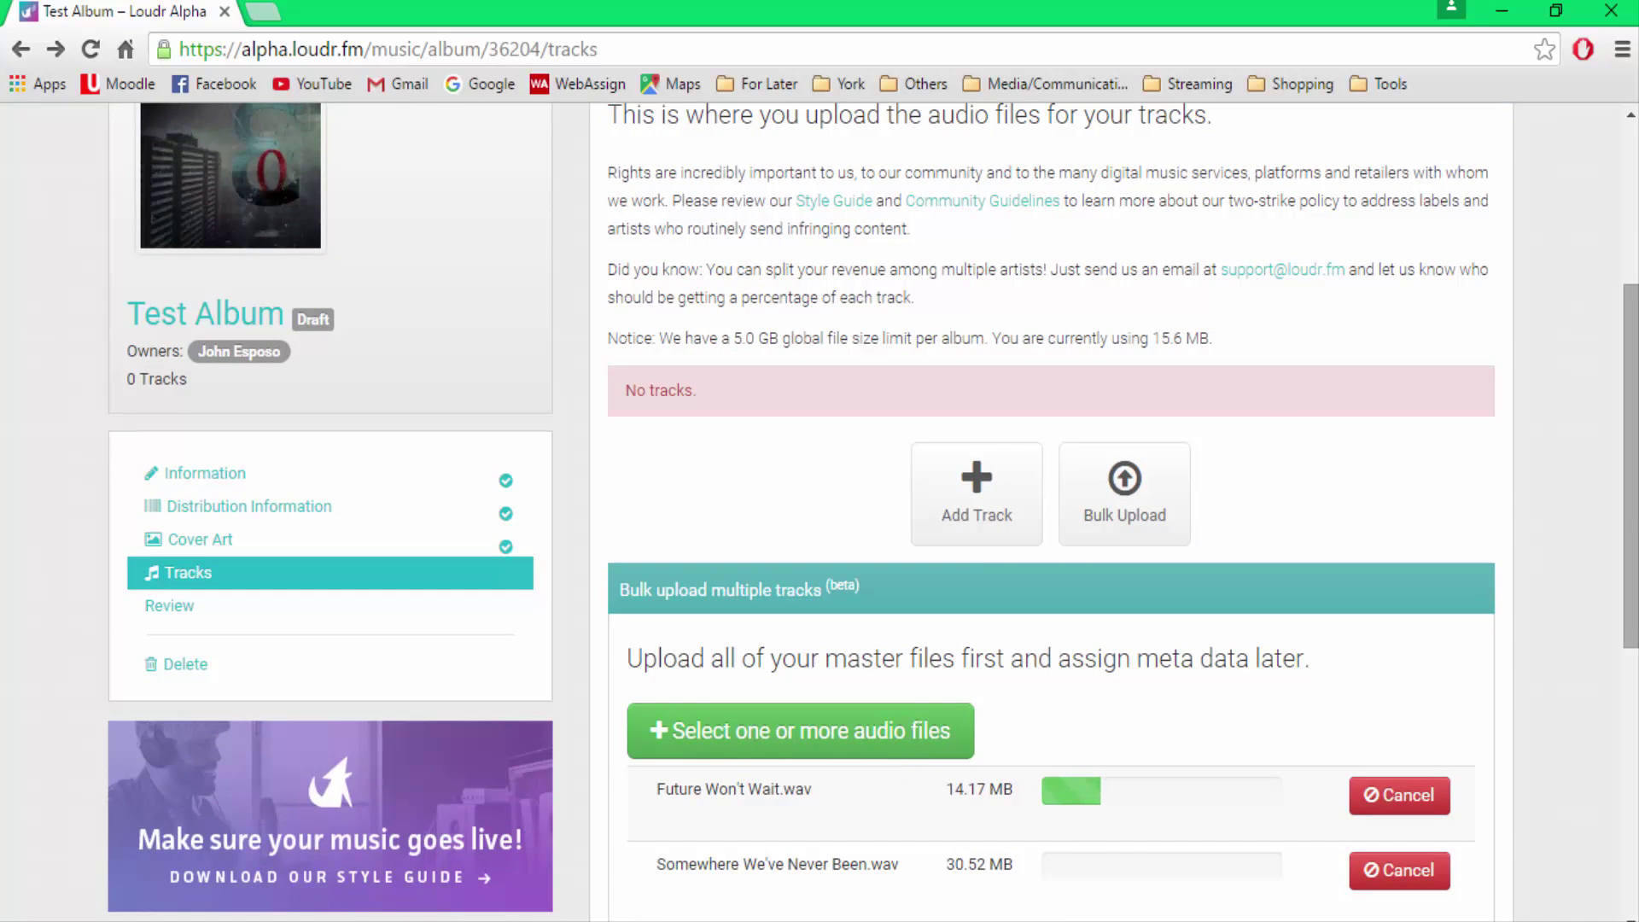
pyautogui.moveTo(1636, 474); pyautogui.dragTo(1635, 477)
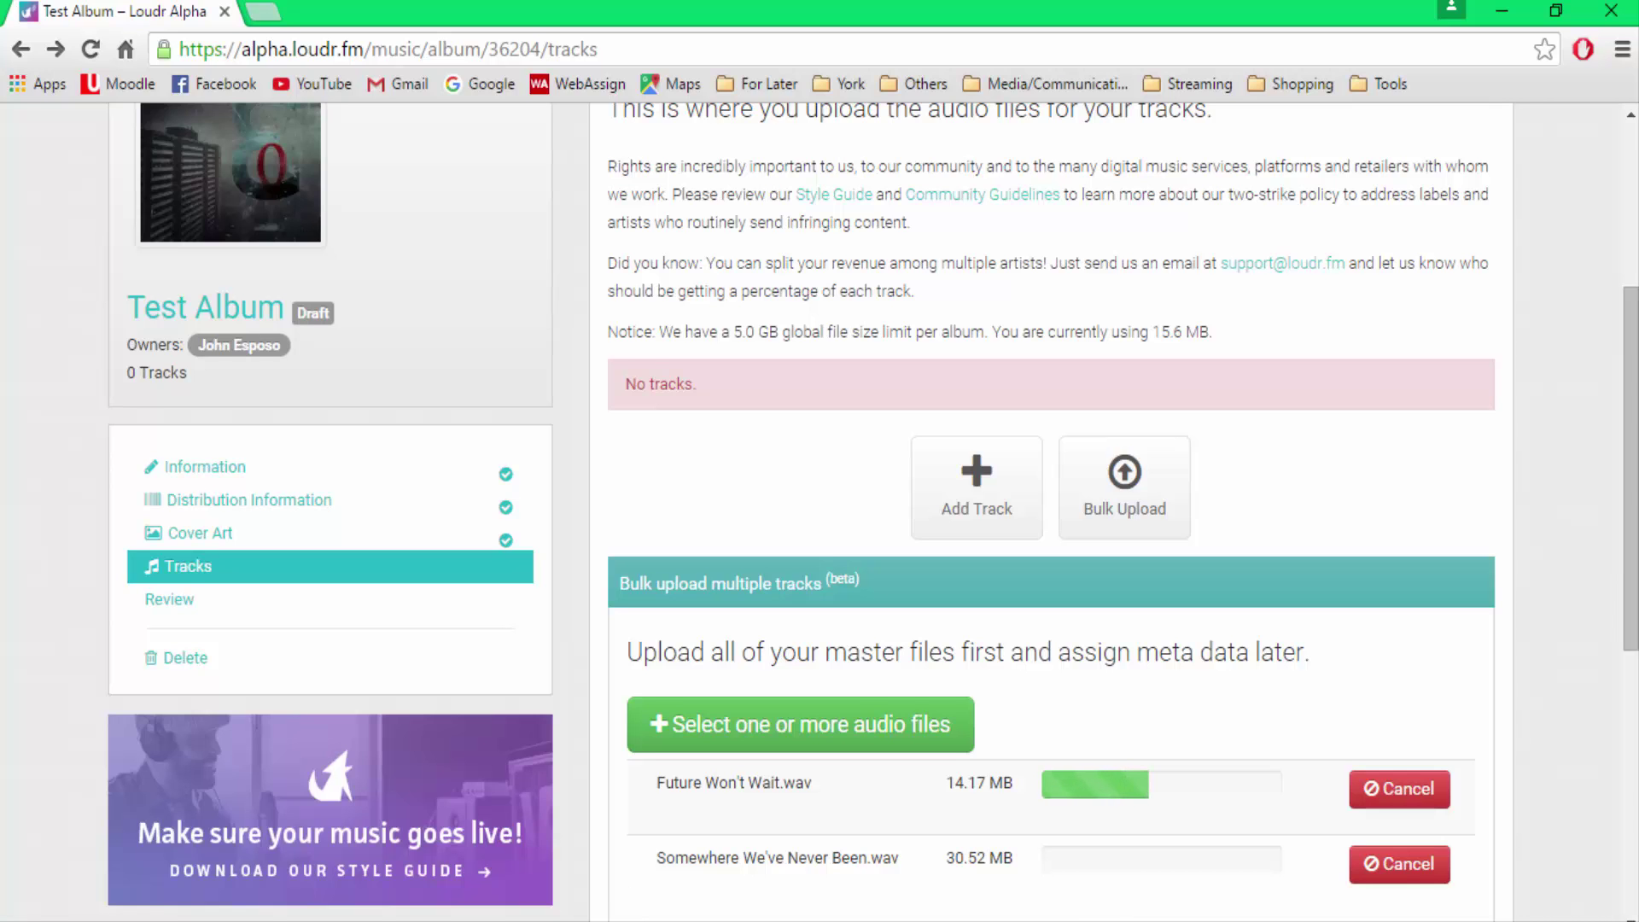
# Step: Search Google for "mp3 to wav converter" in a new tab and open the online-convert.com WAV converter
pyautogui.click(265, 11)
pyautogui.click(450, 17)
pyautogui.click(264, 12)
pyautogui.write('google.c')
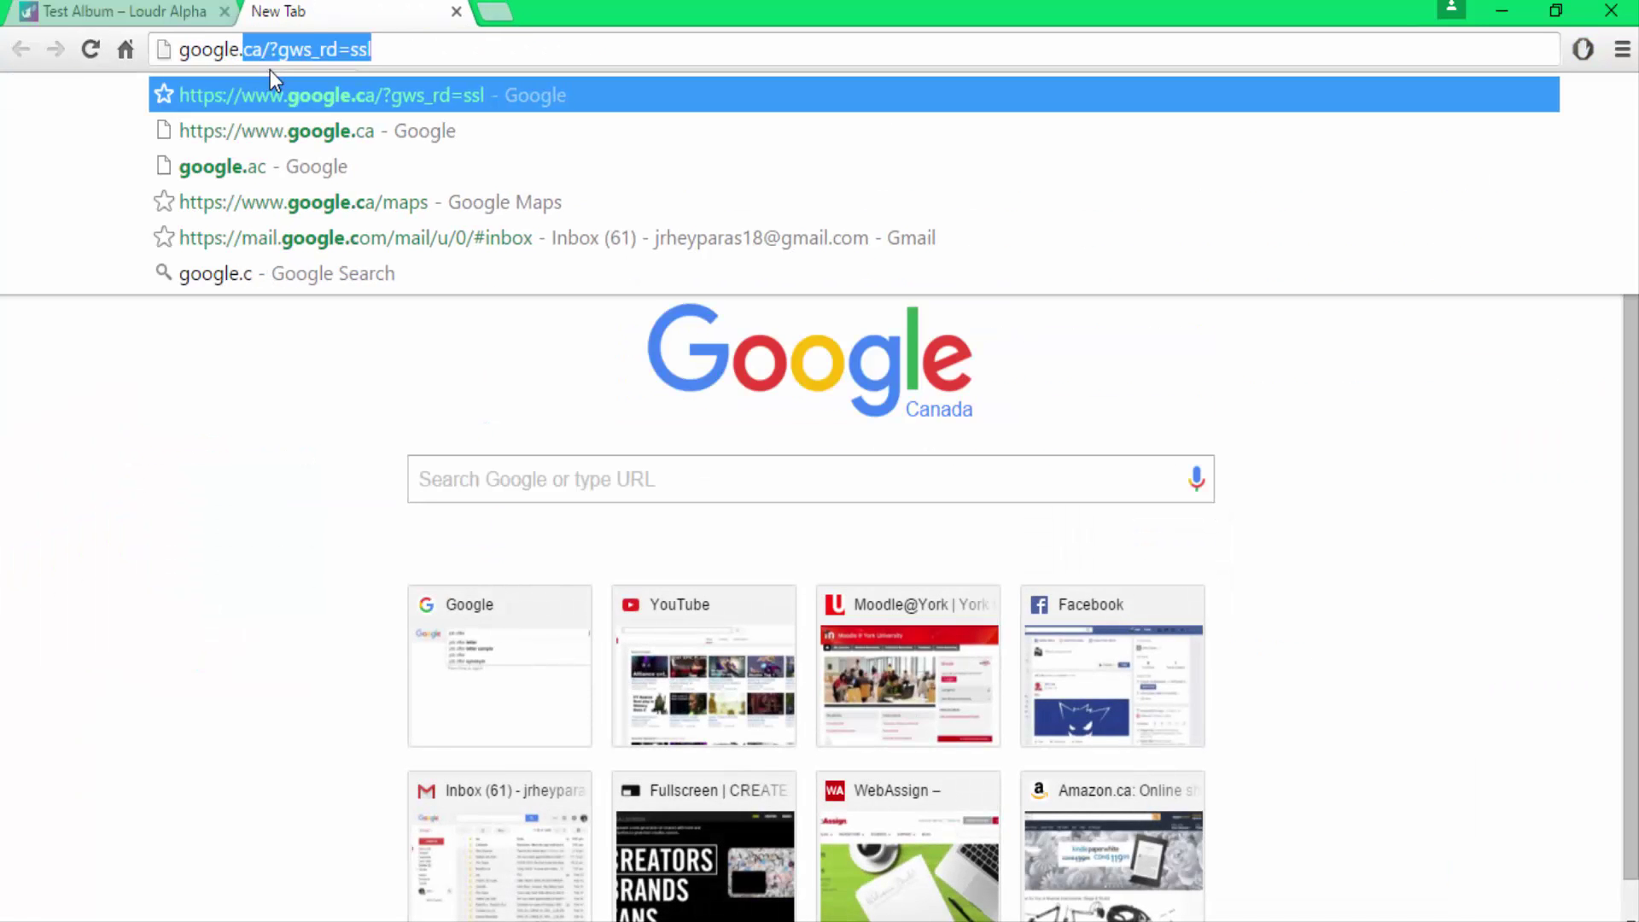
pyautogui.press('Return')
pyautogui.write('mp3 to wav')
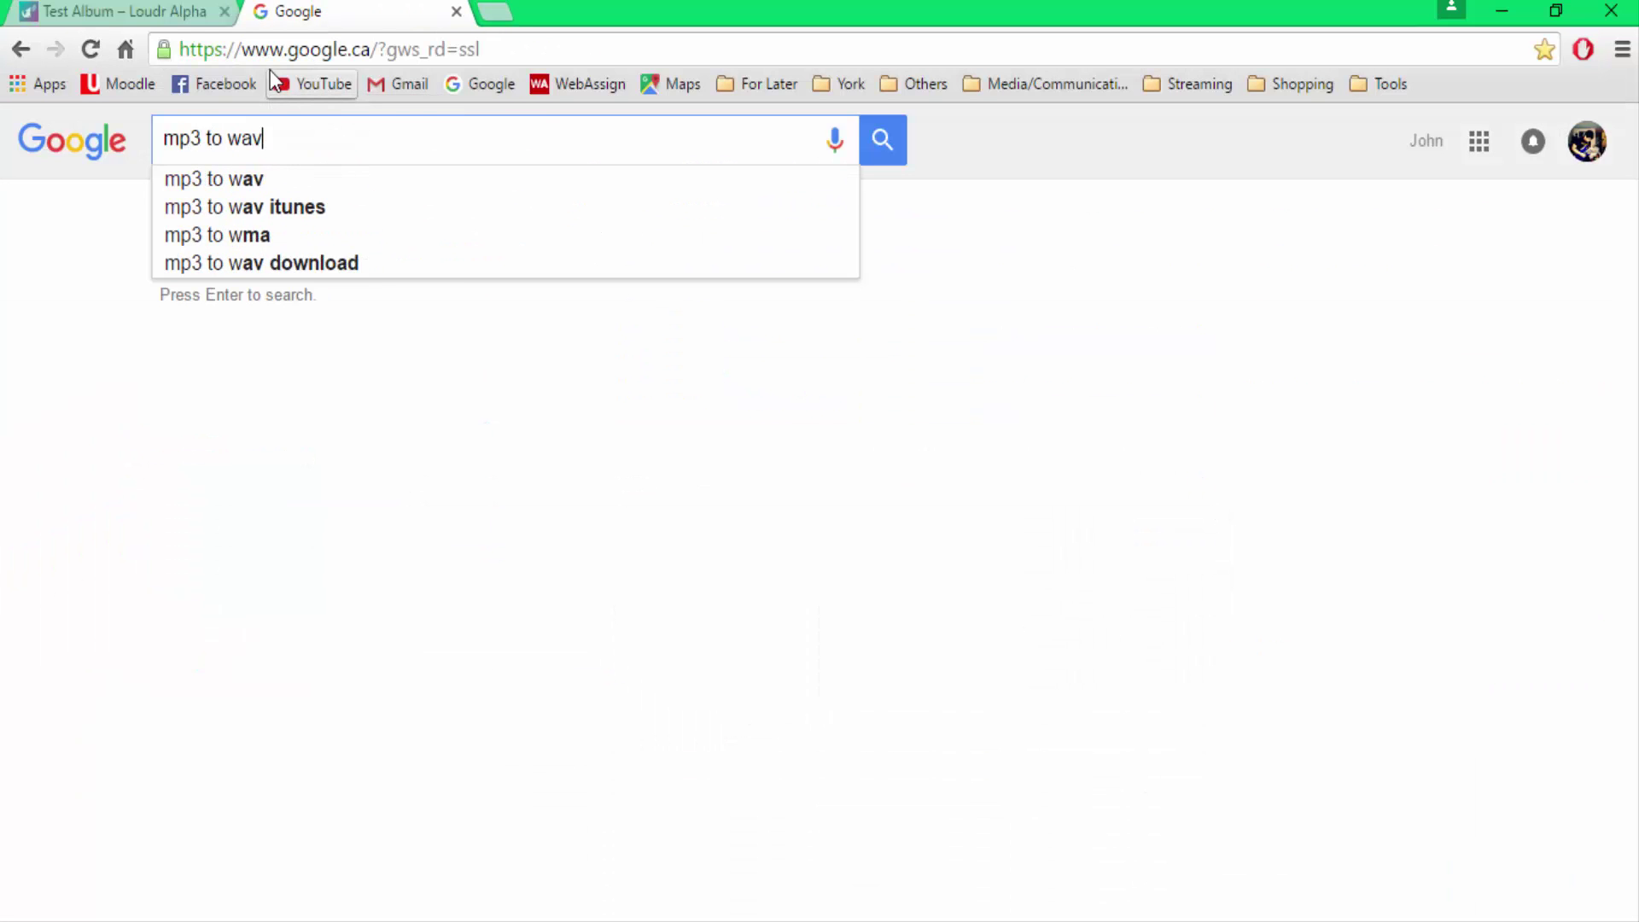
pyautogui.write(' converter')
pyautogui.click(324, 358)
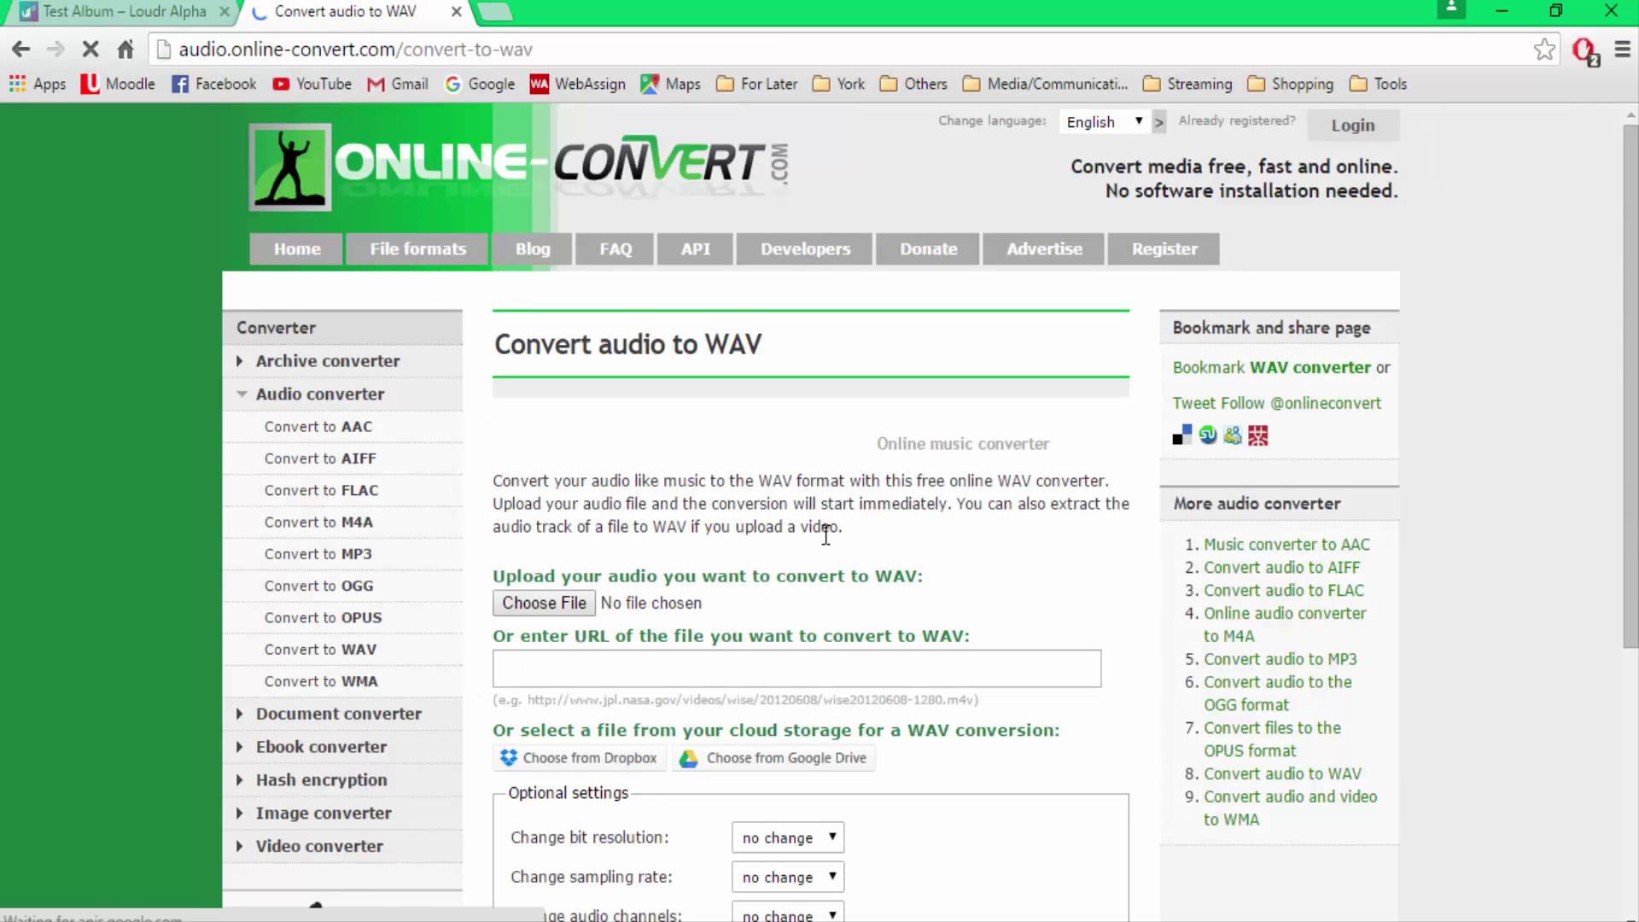
# Step: Examine the WAV converter's file chooser and settings without selecting a file, and close the page to return to Loudr
pyautogui.click(531, 536)
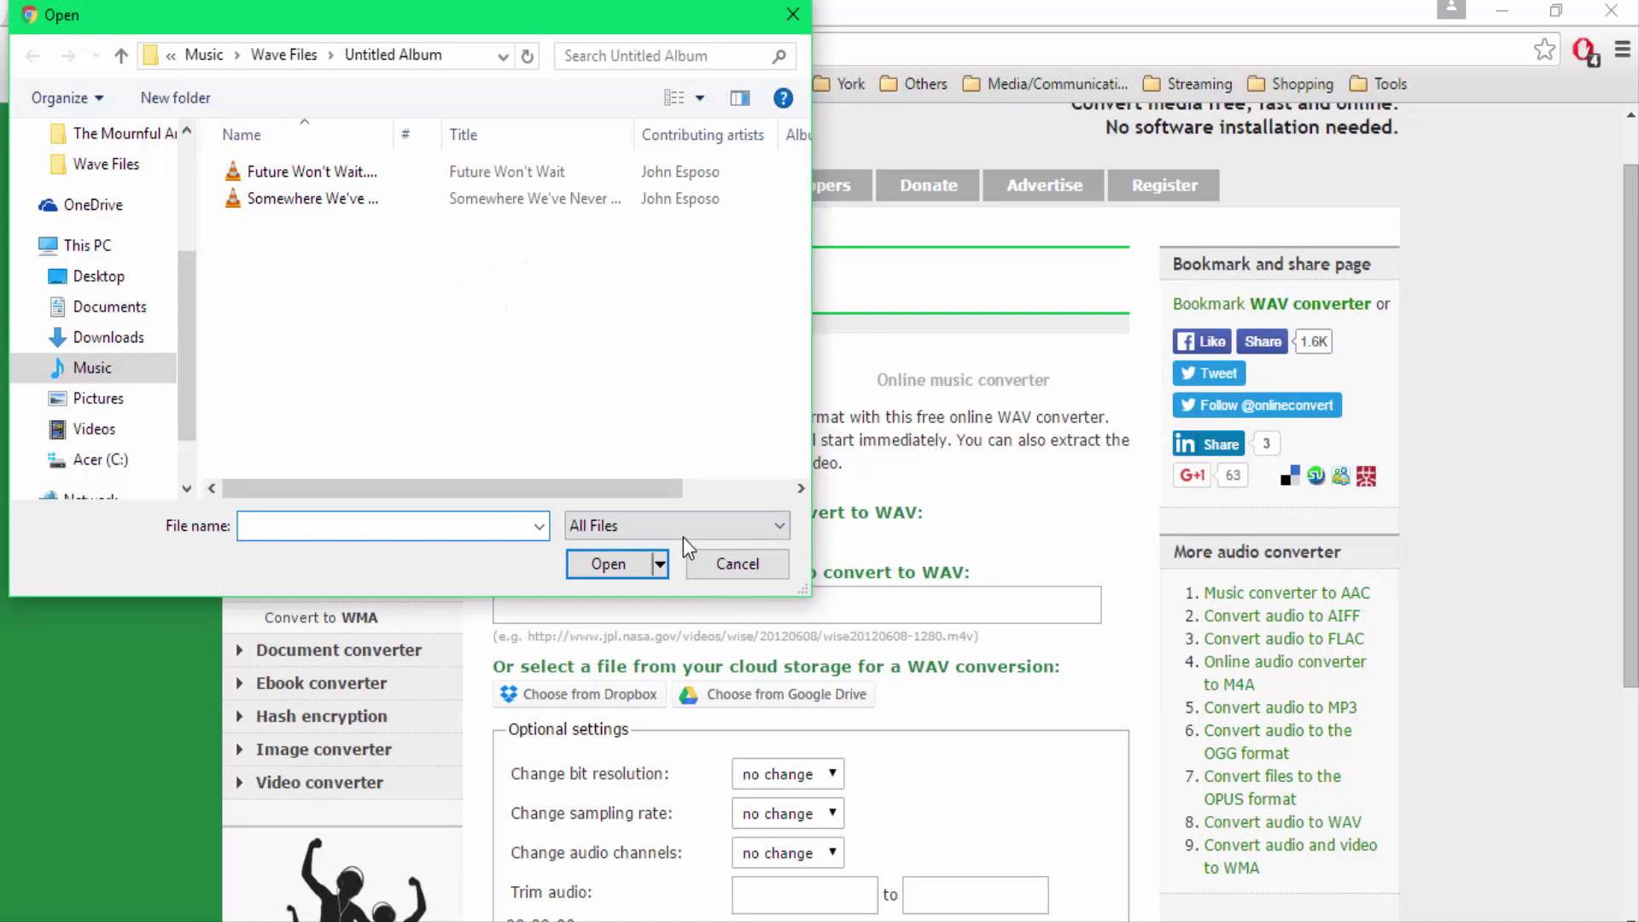
pyautogui.click(717, 564)
pyautogui.scroll(-2, 730, 474)
pyautogui.scroll(2, 730, 474)
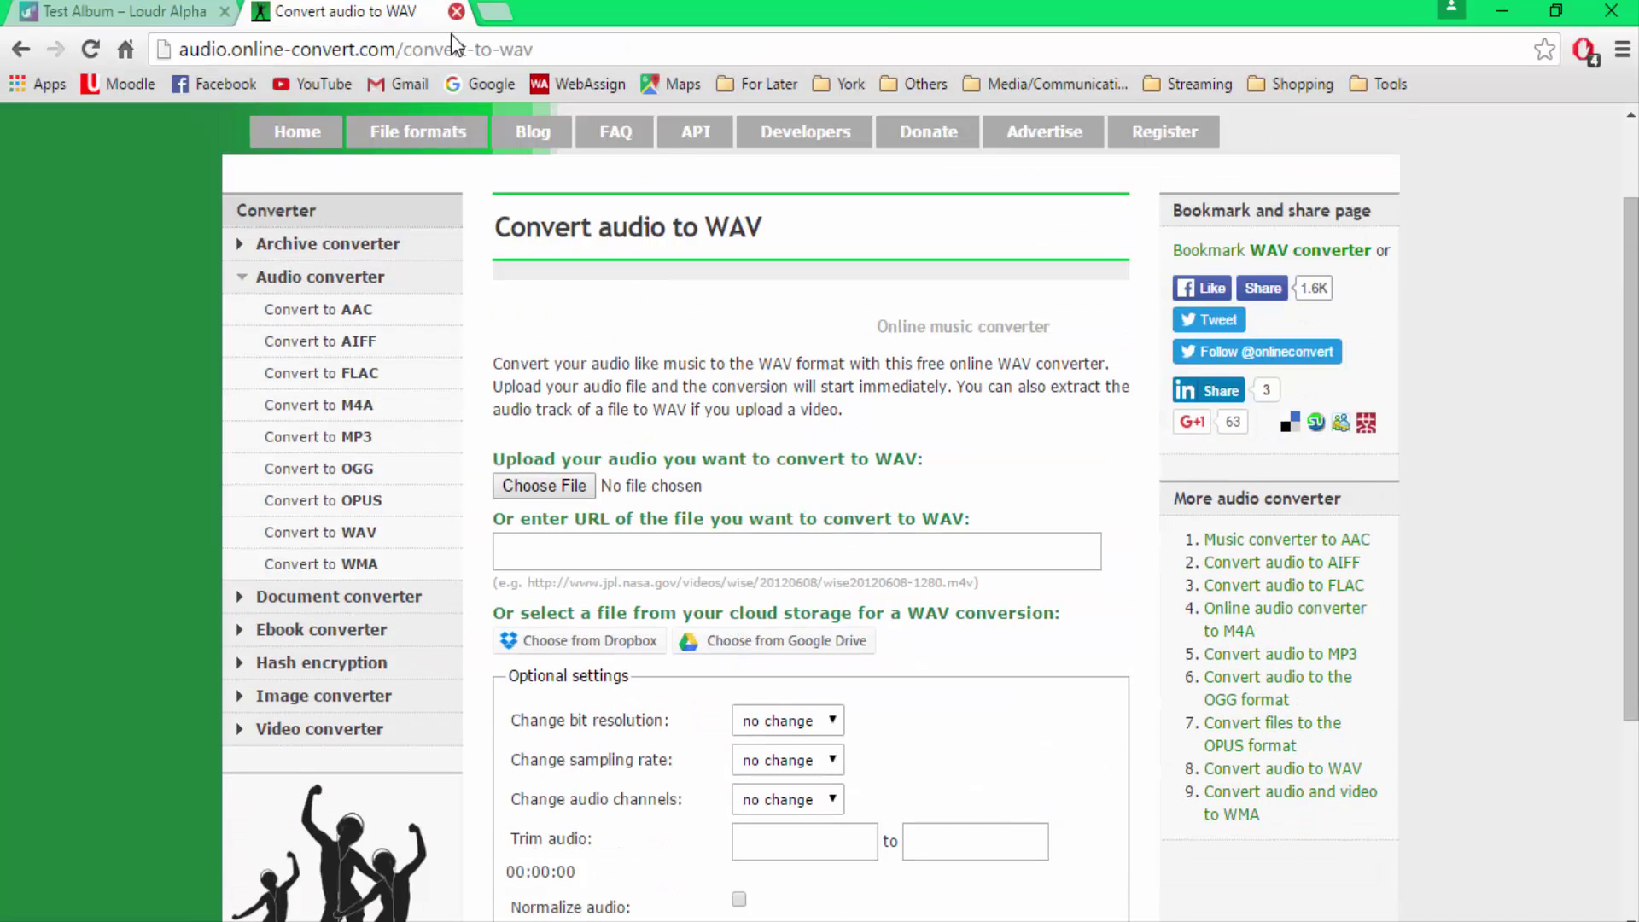
pyautogui.click(457, 12)
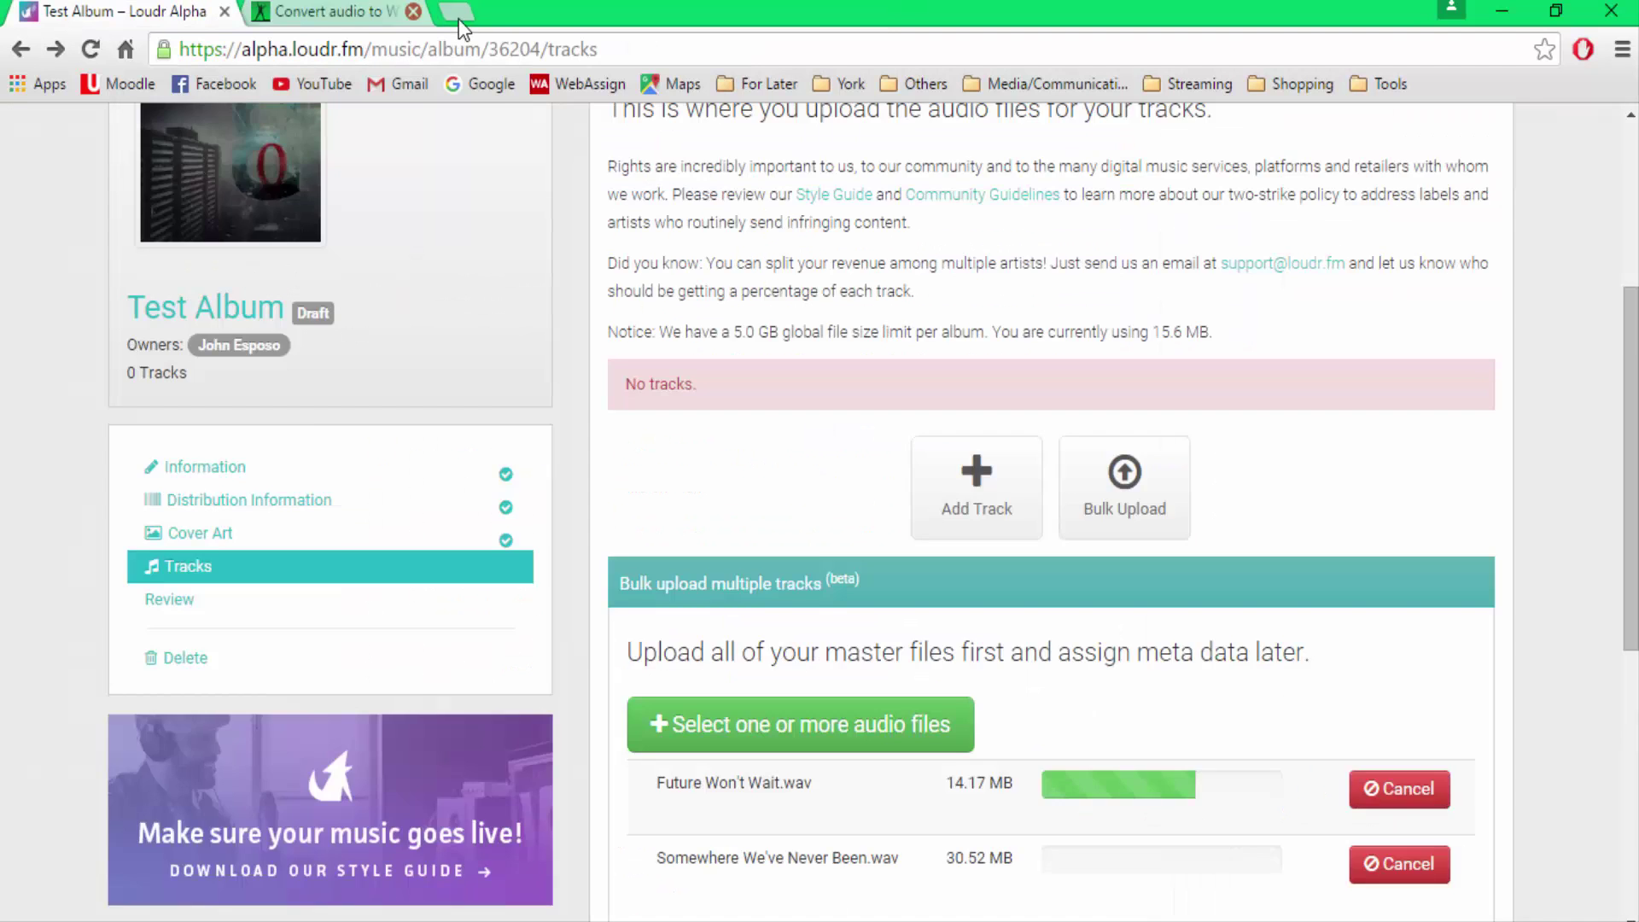
# Step: Save the two uploaded tracks and continue to the album review page
pyautogui.scroll(-4, 1306, 612)
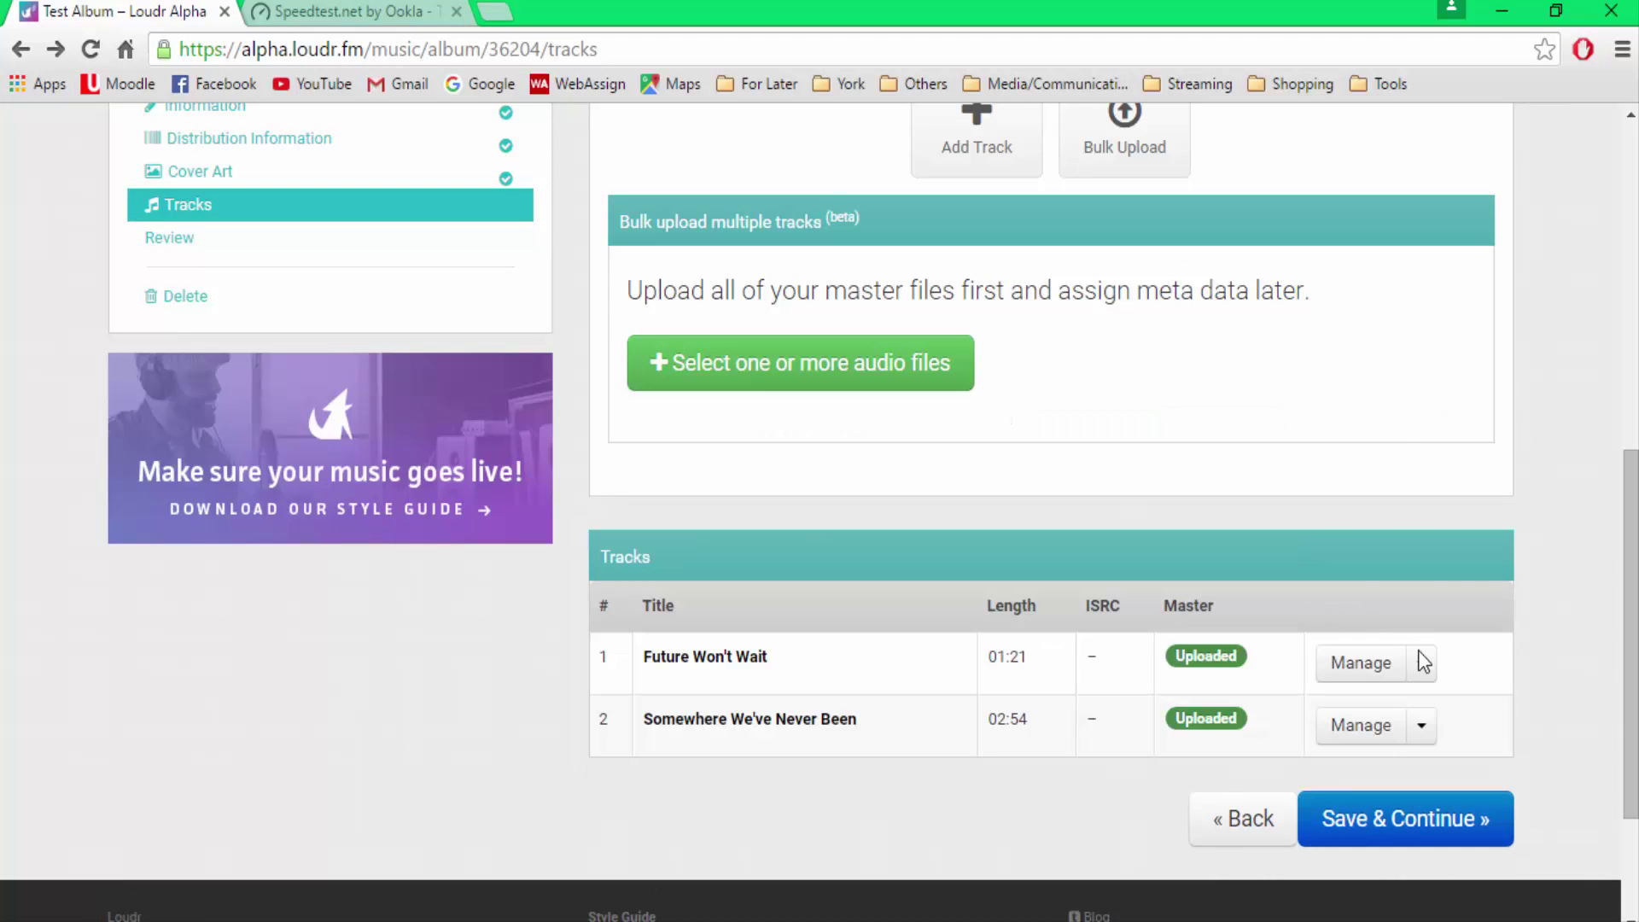
pyautogui.scroll(-2, 1452, 728)
pyautogui.scroll(9, 1452, 728)
pyautogui.scroll(-7, 1453, 729)
pyautogui.scroll(-3, 1453, 729)
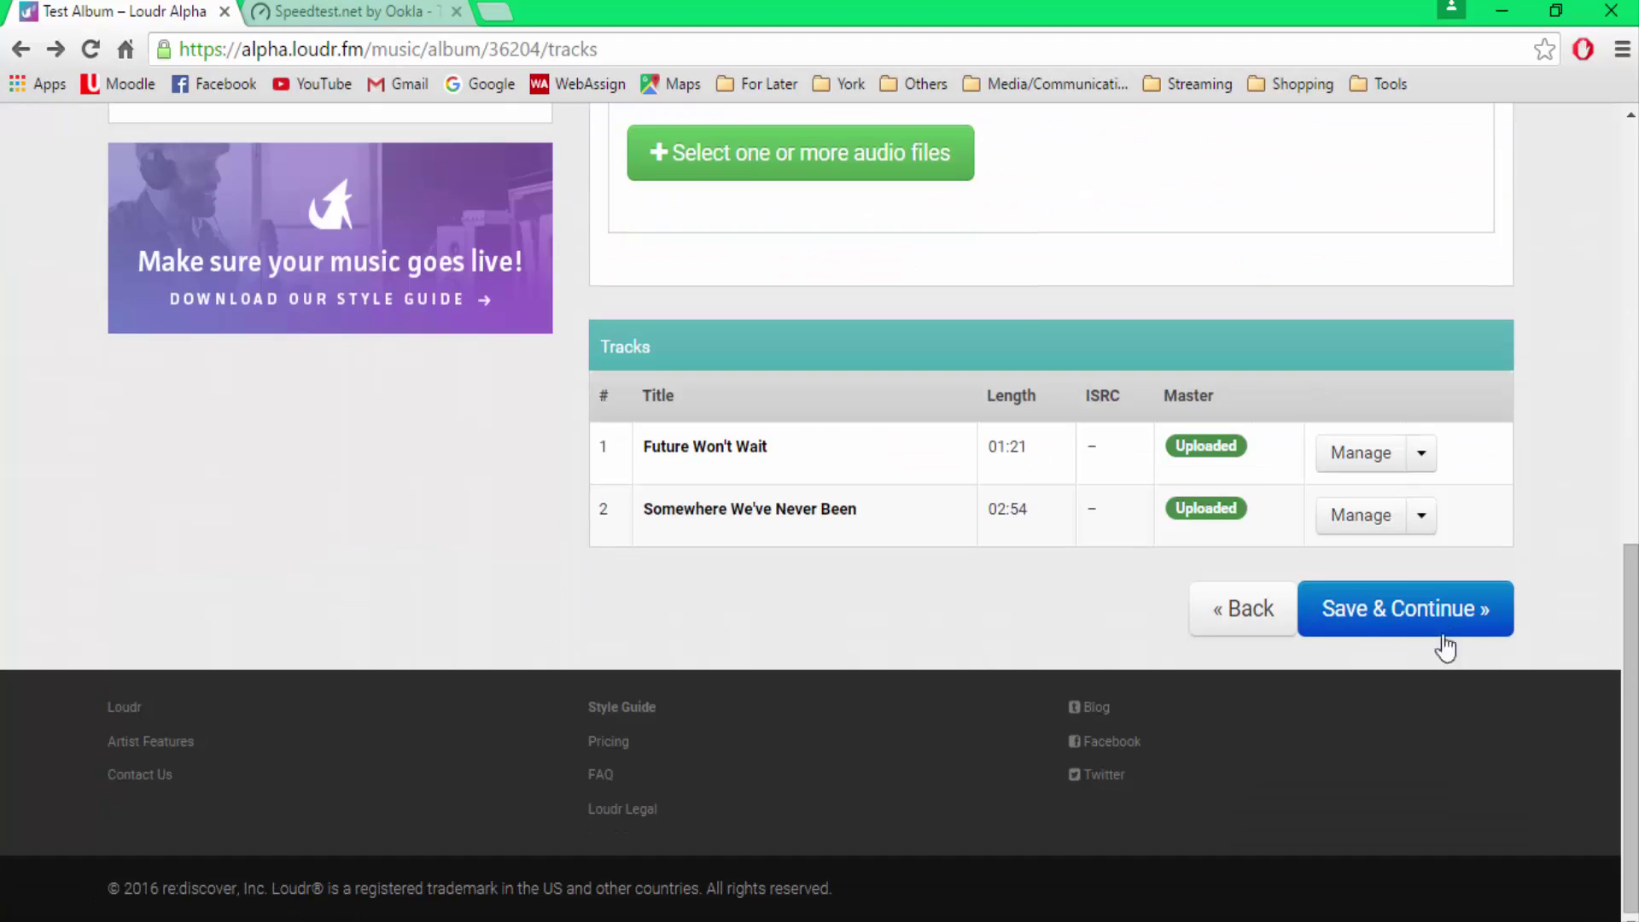
pyautogui.click(1445, 622)
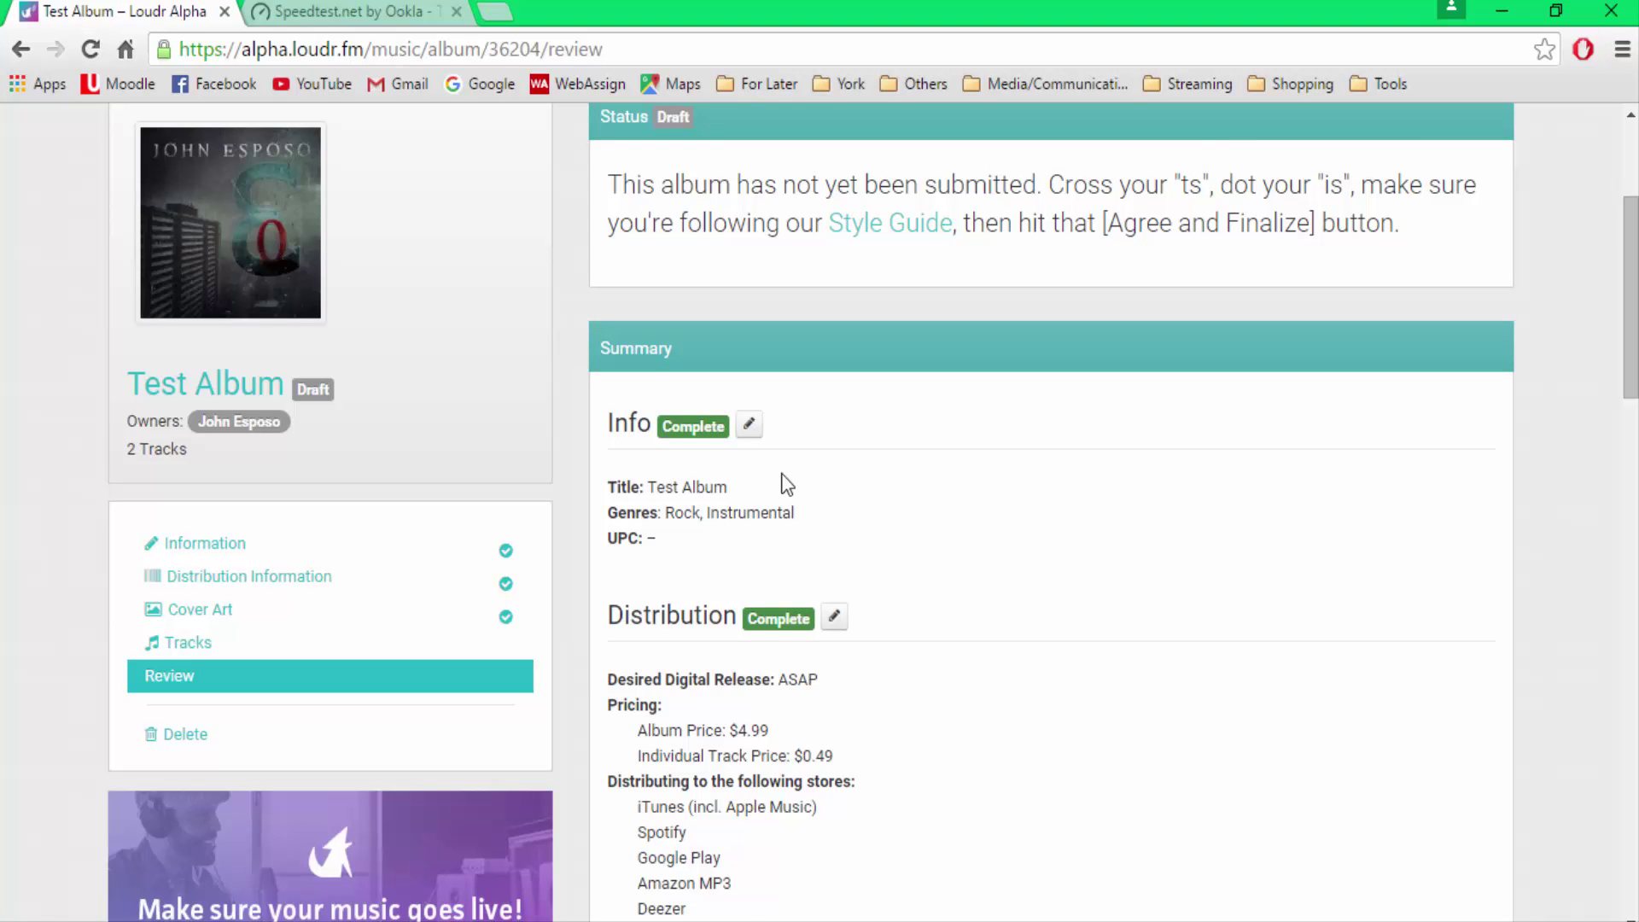
# Step: Look through the album summary and open the track info for Future Won't Wait
pyautogui.scroll(-3, 845, 510)
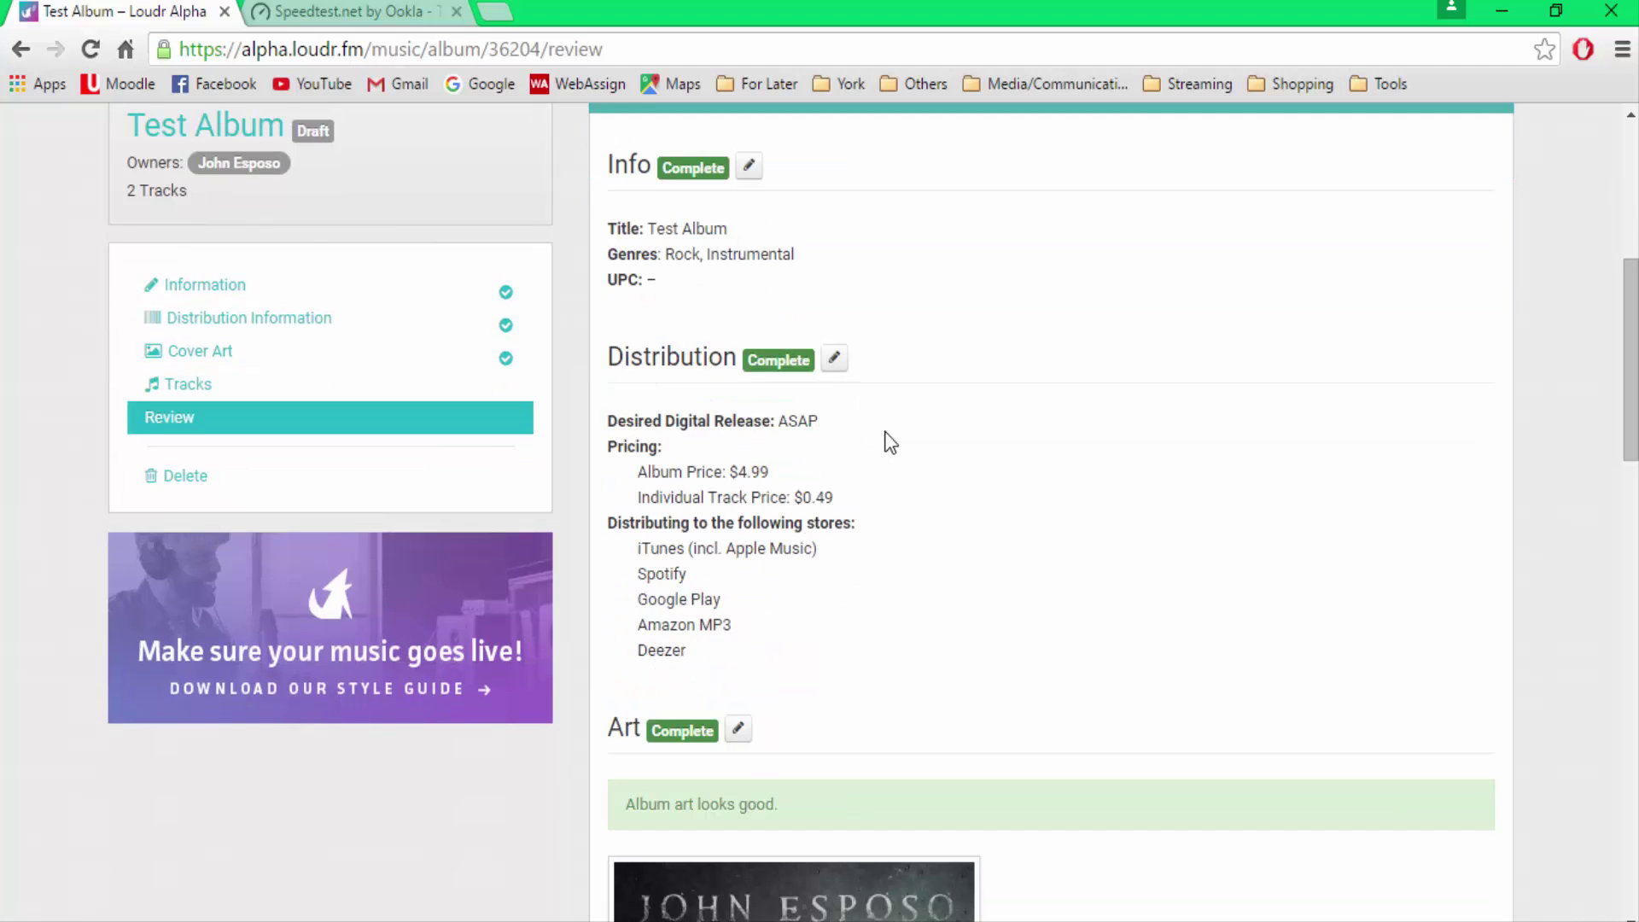
pyautogui.scroll(-12, 882, 439)
pyautogui.scroll(2, 887, 555)
pyautogui.click(1410, 631)
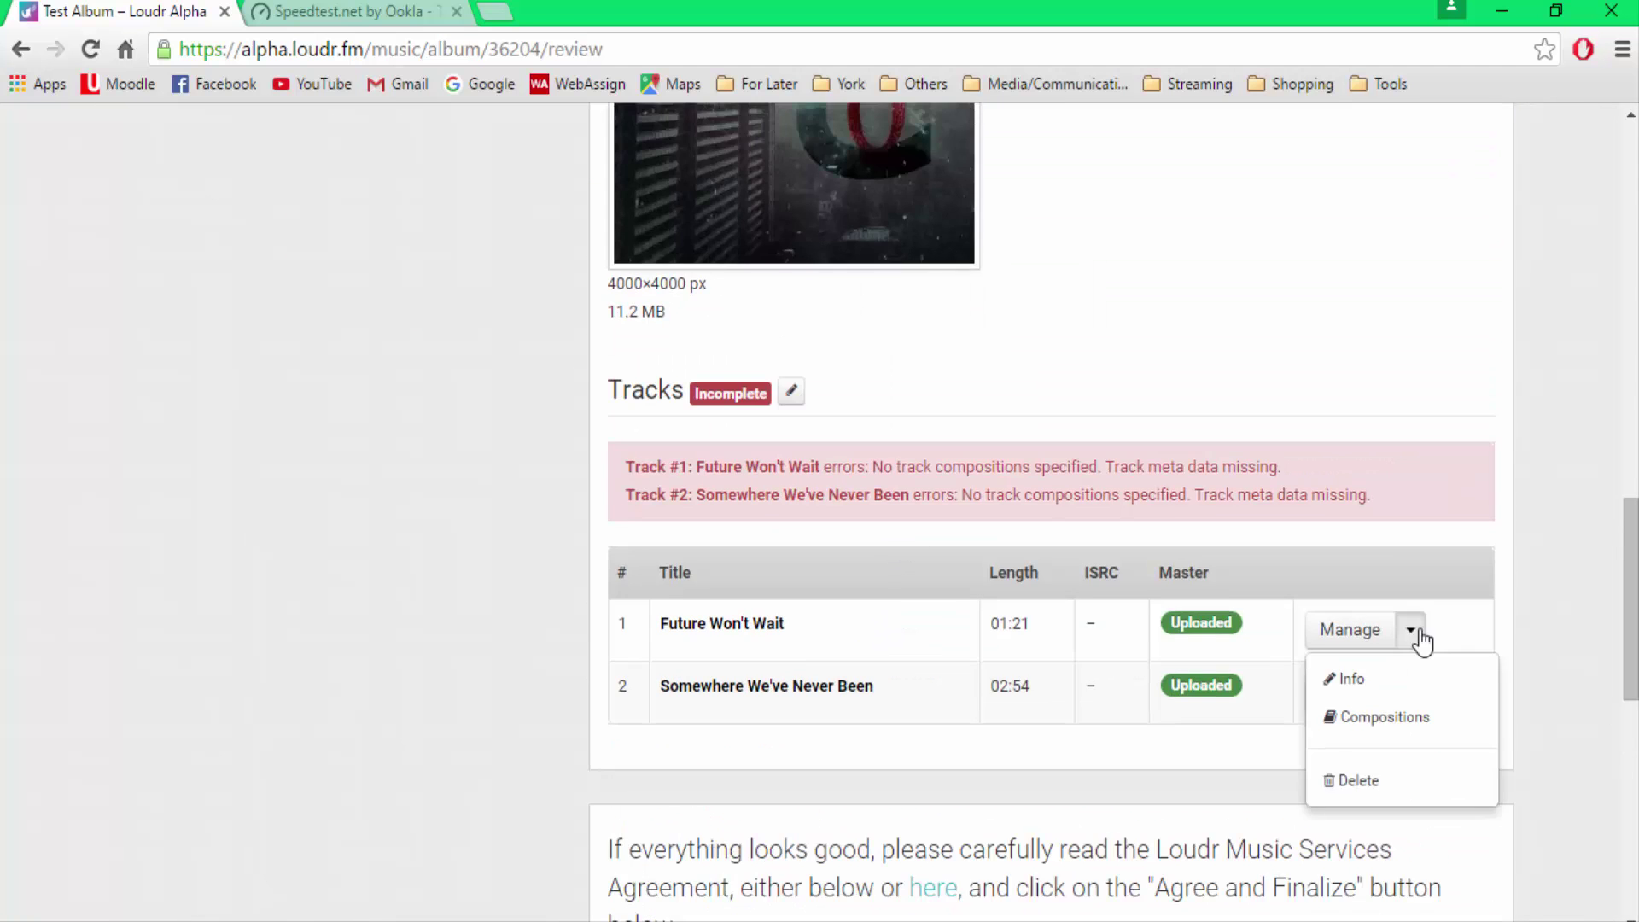
pyautogui.click(1402, 670)
pyautogui.scroll(-8, 799, 504)
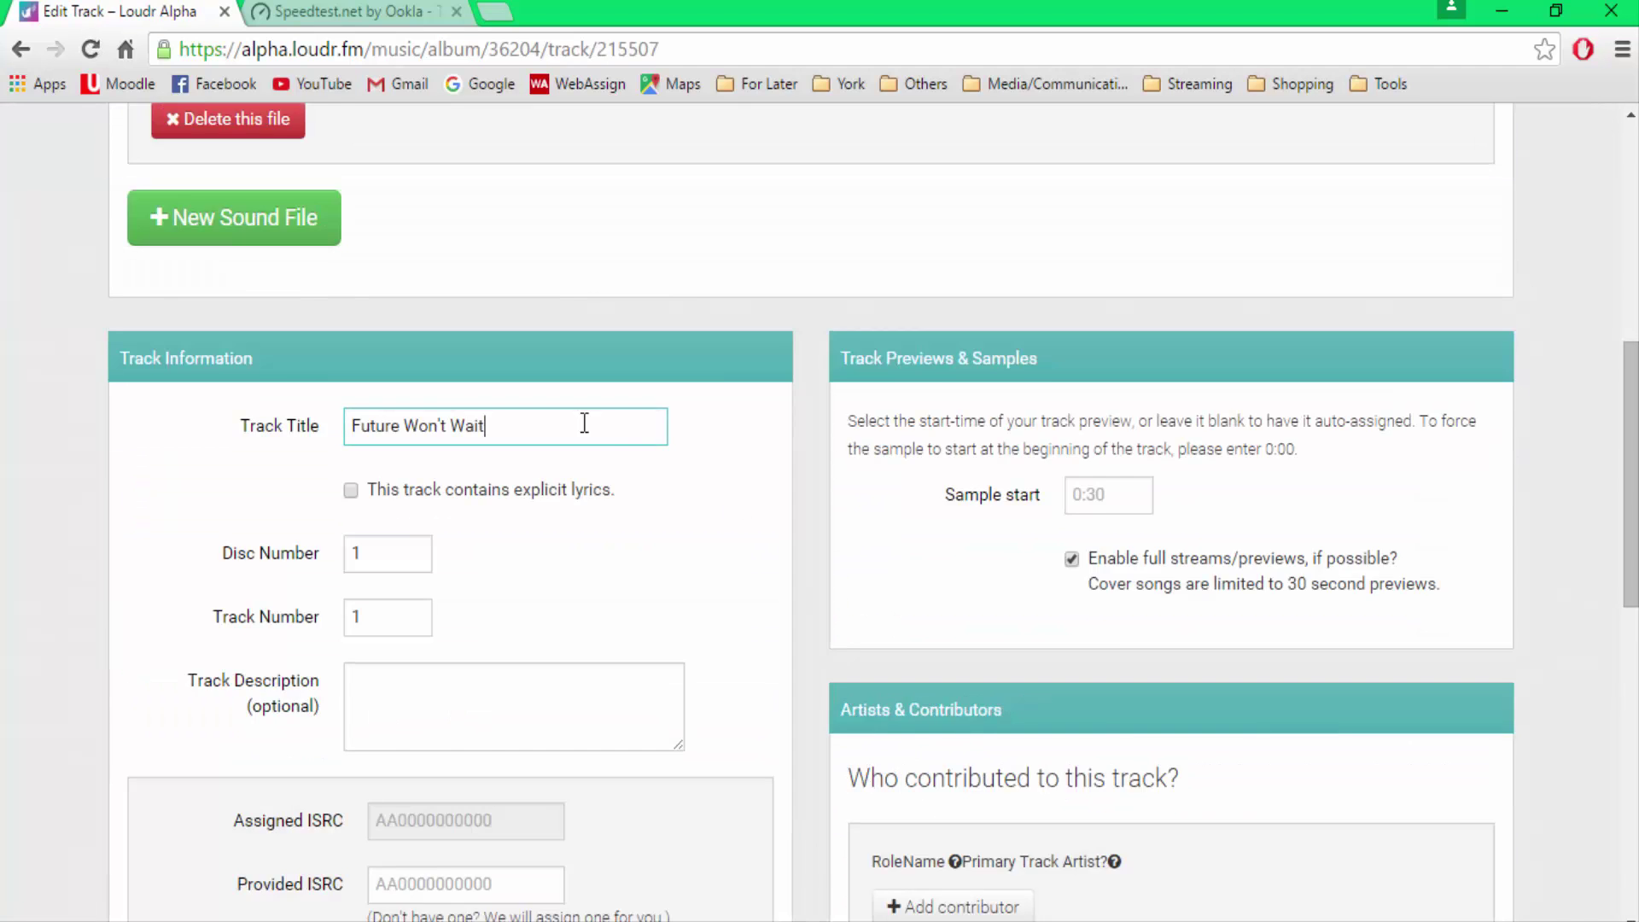
# Step: Examine the title, explicit lyrics, disc number, track number and description fields of Future Won't Wait
pyautogui.click(671, 489)
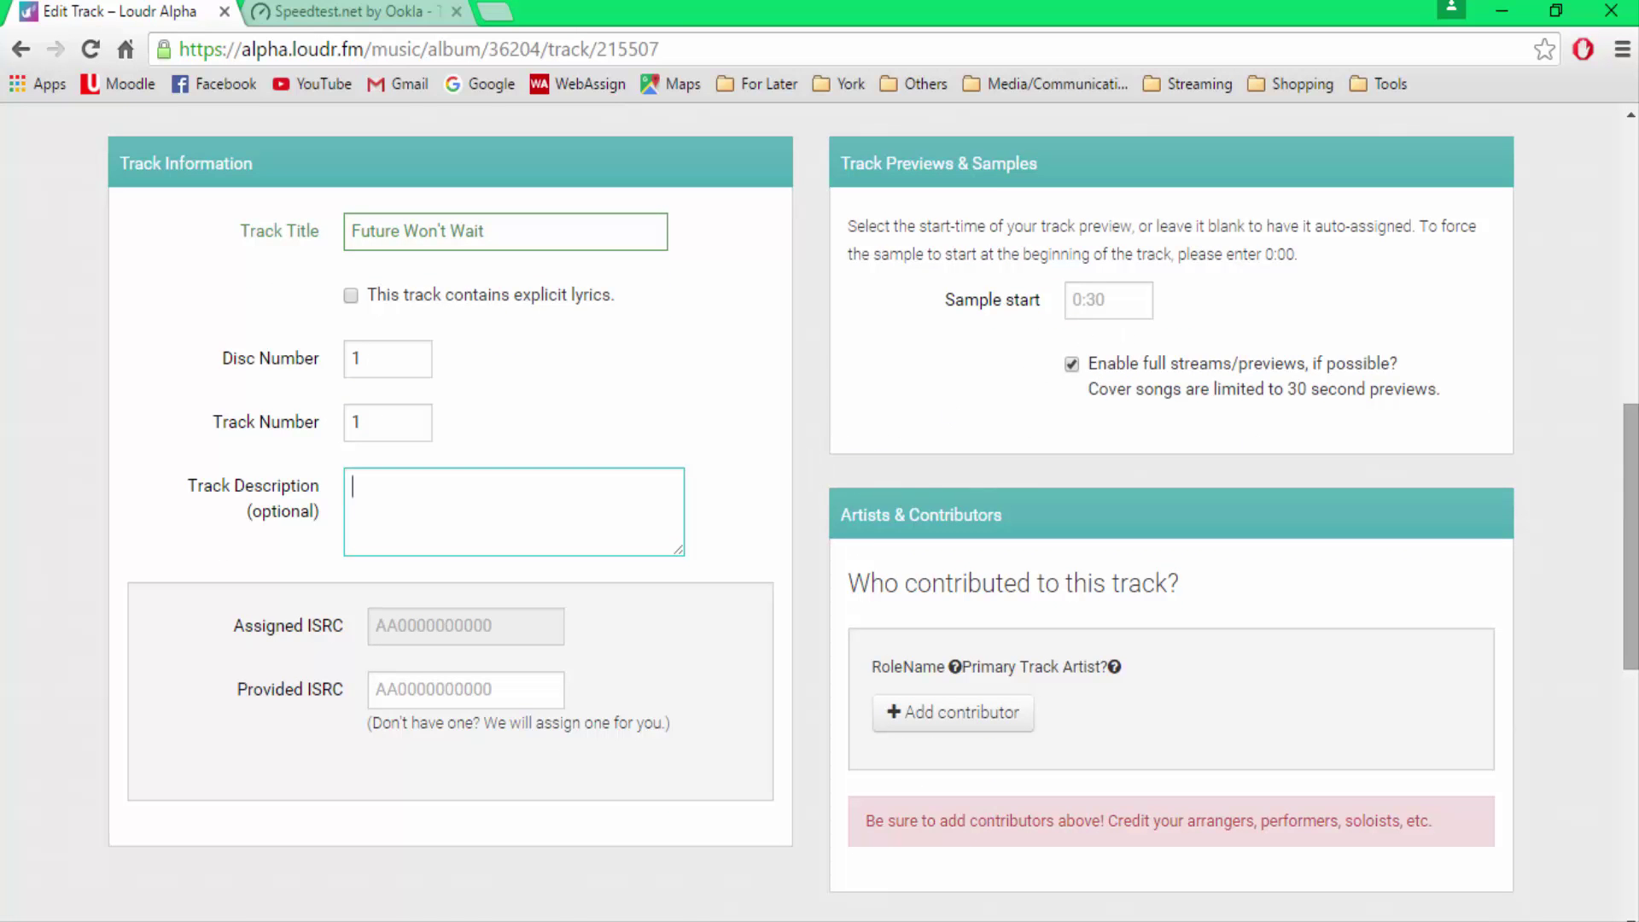
pyautogui.moveTo(1632, 436)
pyautogui.mouseDown()
pyautogui.moveTo(1632, 505)
pyautogui.moveTo(1633, 409)
pyautogui.mouseUp()
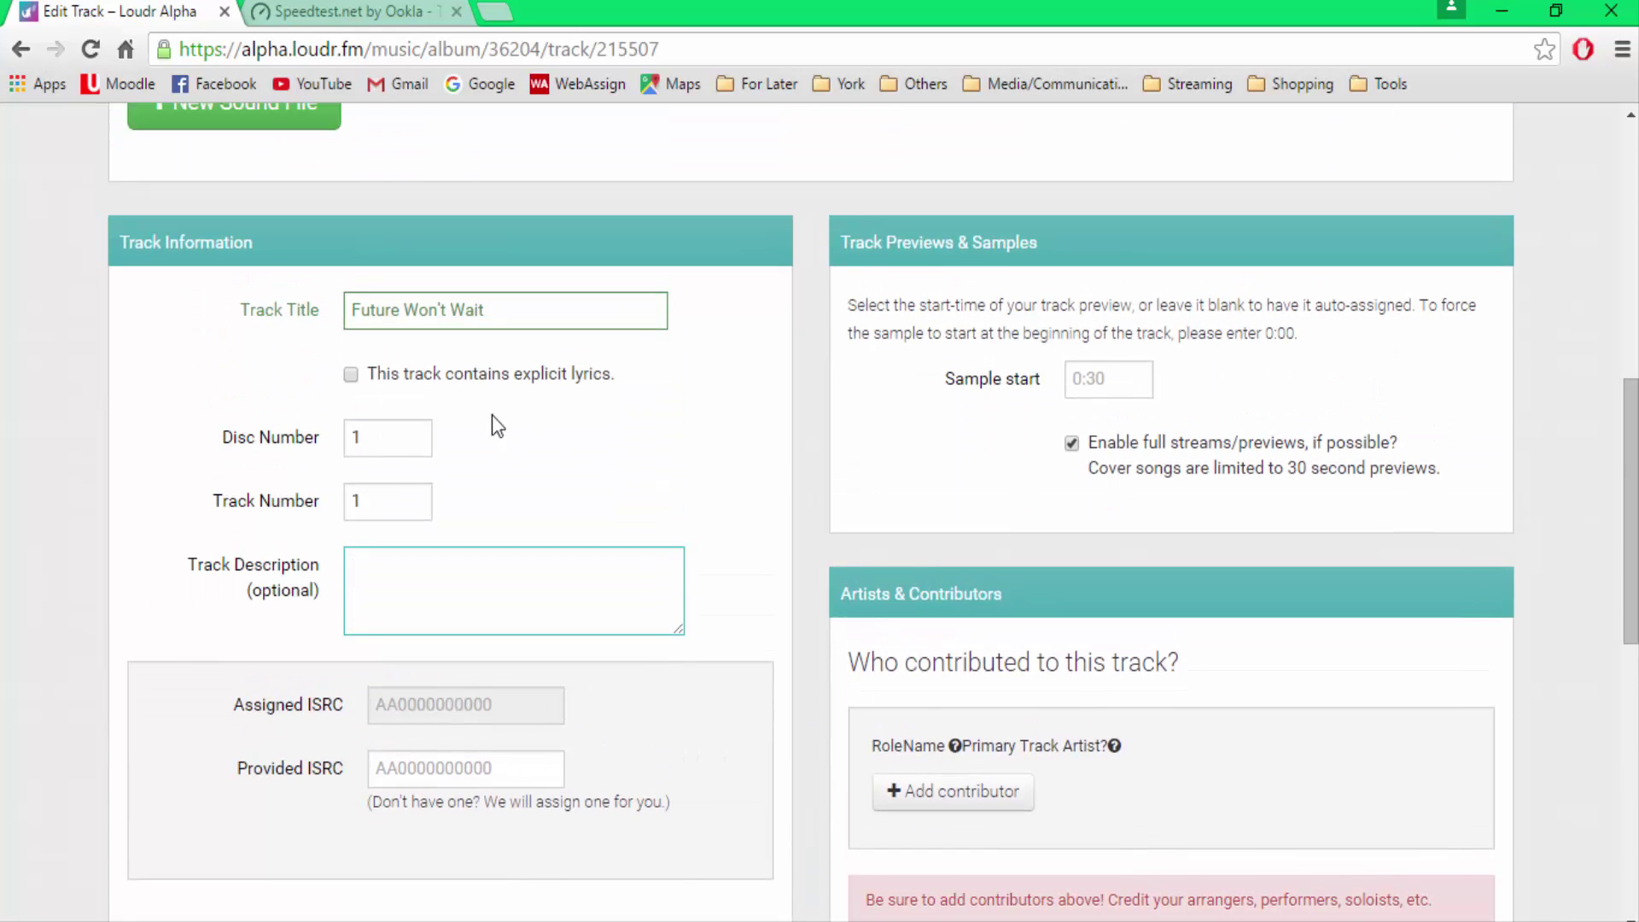
pyautogui.scroll(-2, 547, 456)
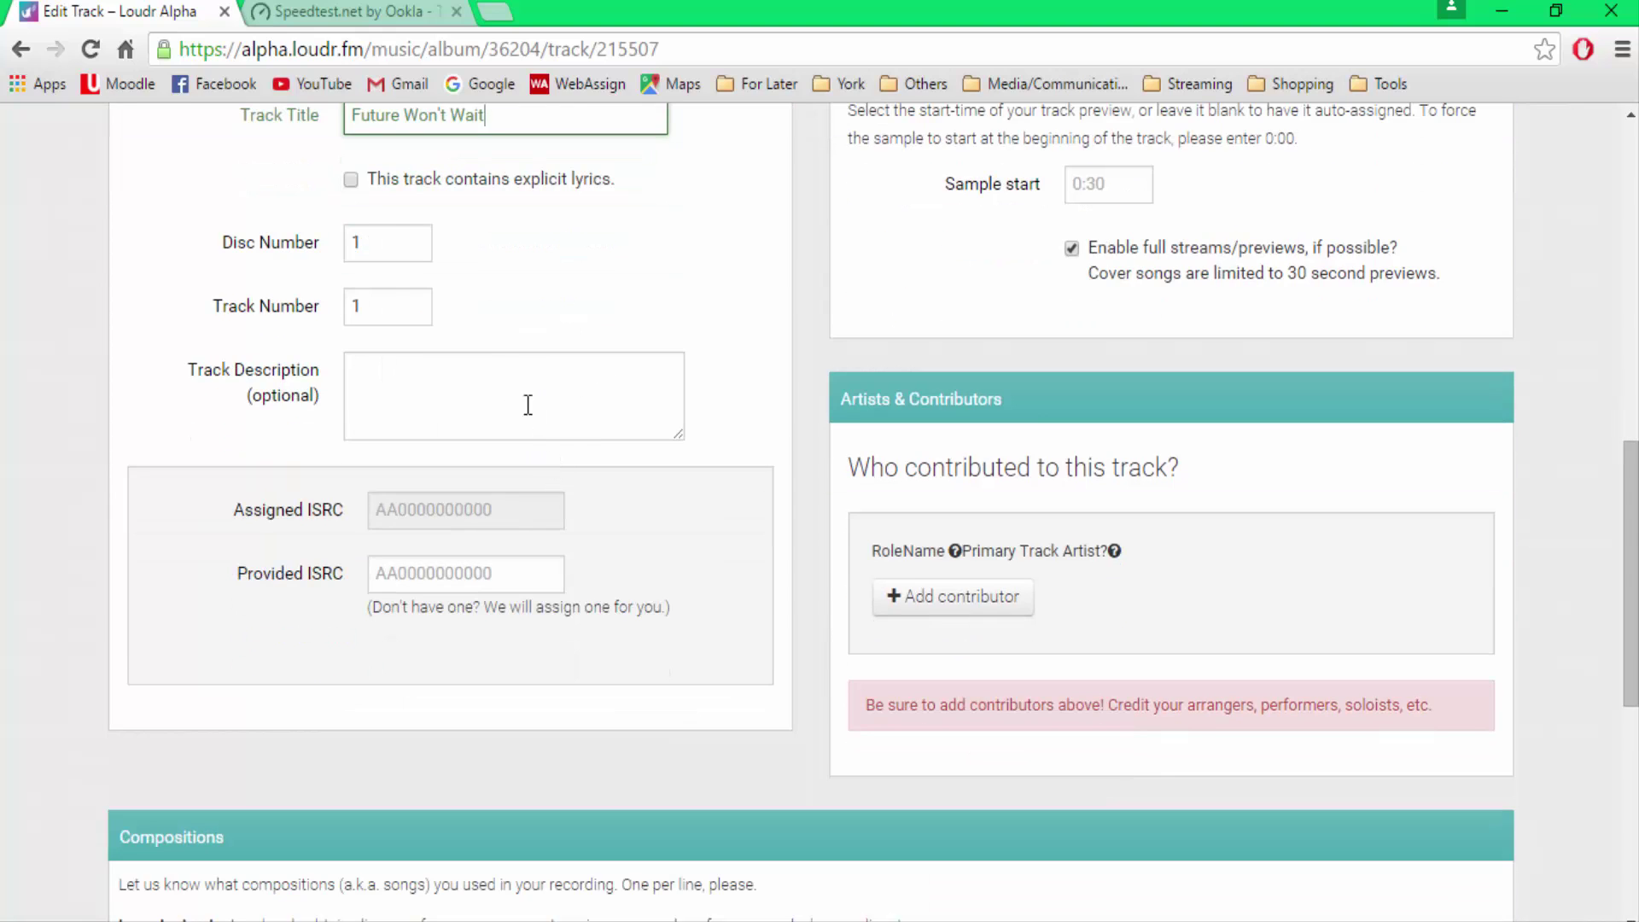
pyautogui.click(377, 305)
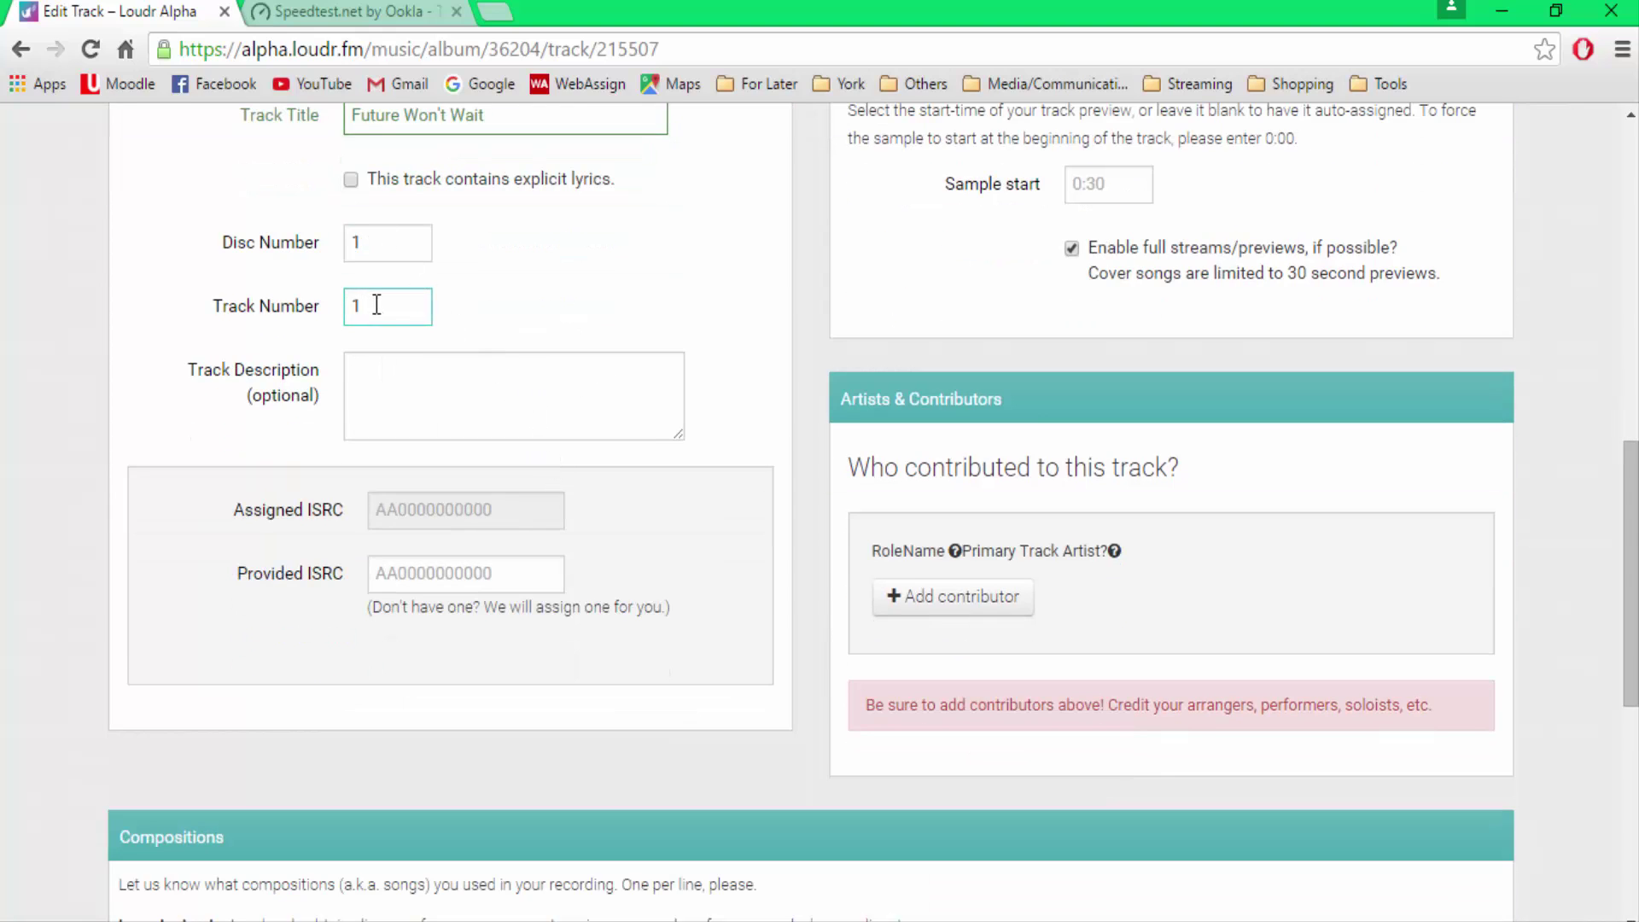
pyautogui.click(411, 245)
pyautogui.moveTo(411, 245); pyautogui.dragTo(311, 262)
pyautogui.click(385, 246)
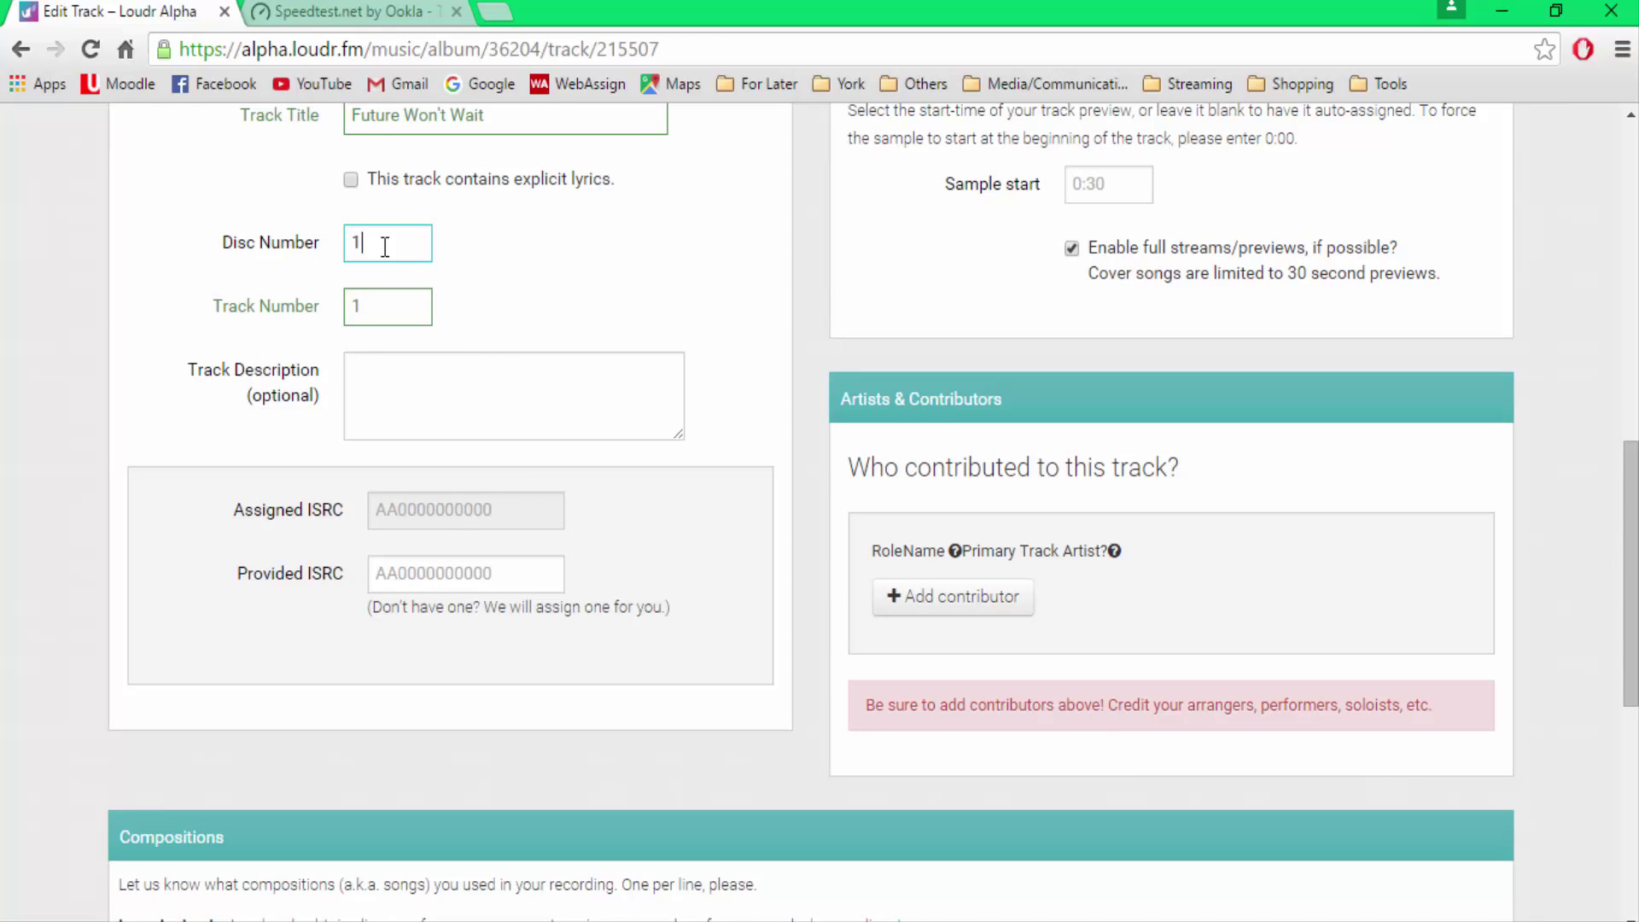
pyautogui.click(243, 249)
pyautogui.click(393, 294)
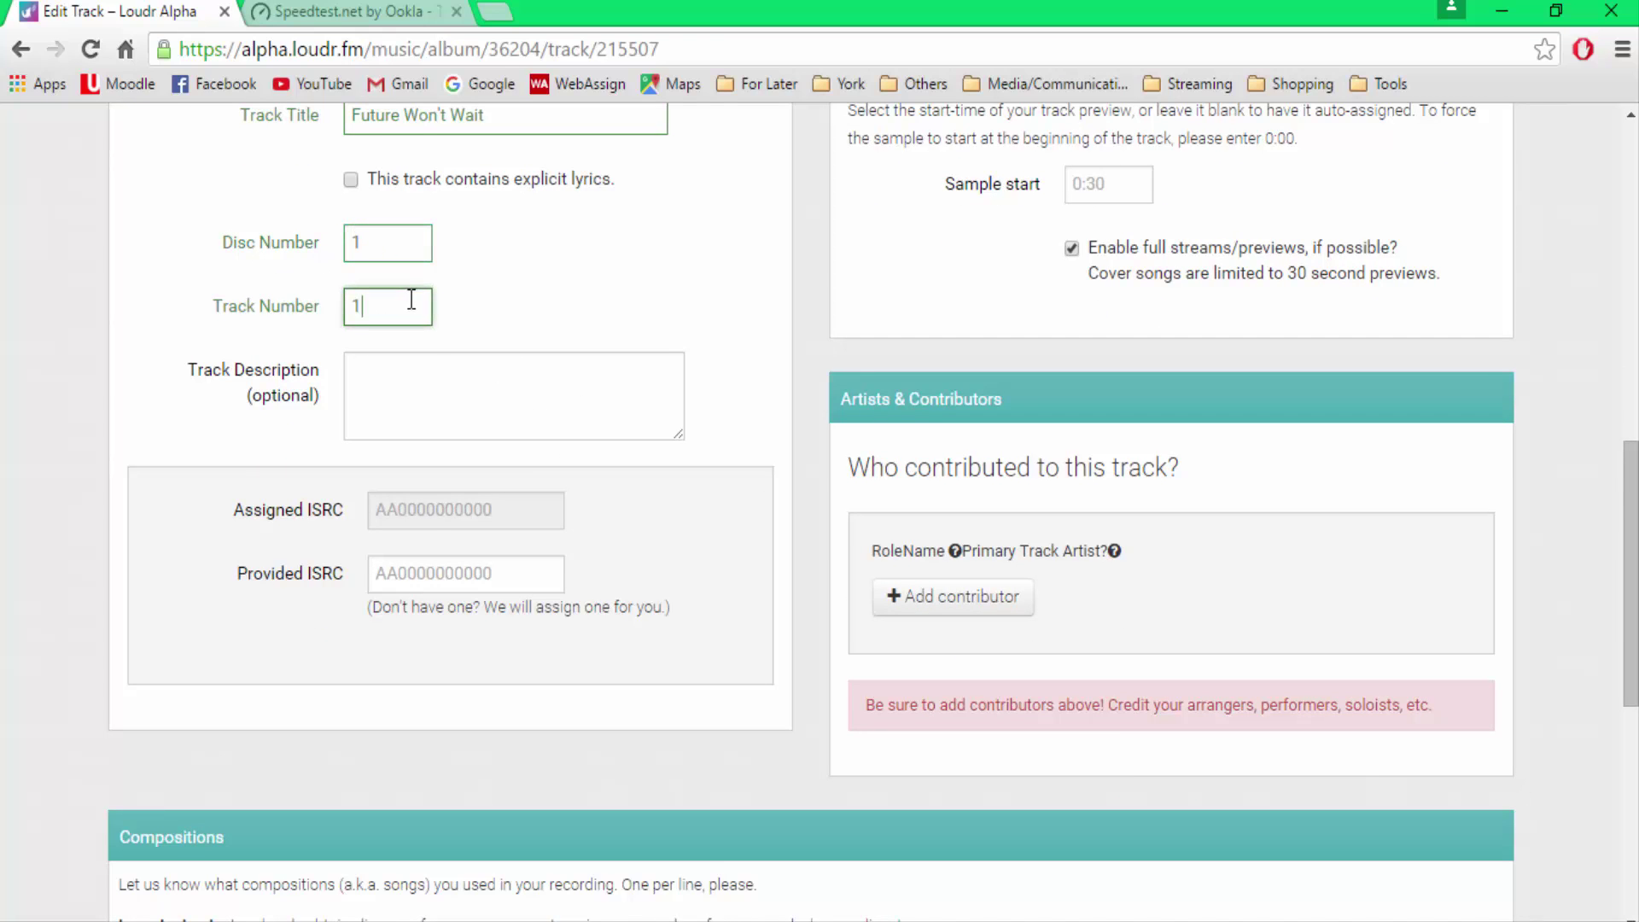
pyautogui.click(284, 314)
pyautogui.click(383, 305)
pyautogui.click(283, 320)
pyautogui.click(372, 305)
pyautogui.click(275, 308)
pyautogui.scroll(6, 491, 338)
pyautogui.scroll(-5, 495, 350)
pyautogui.click(424, 386)
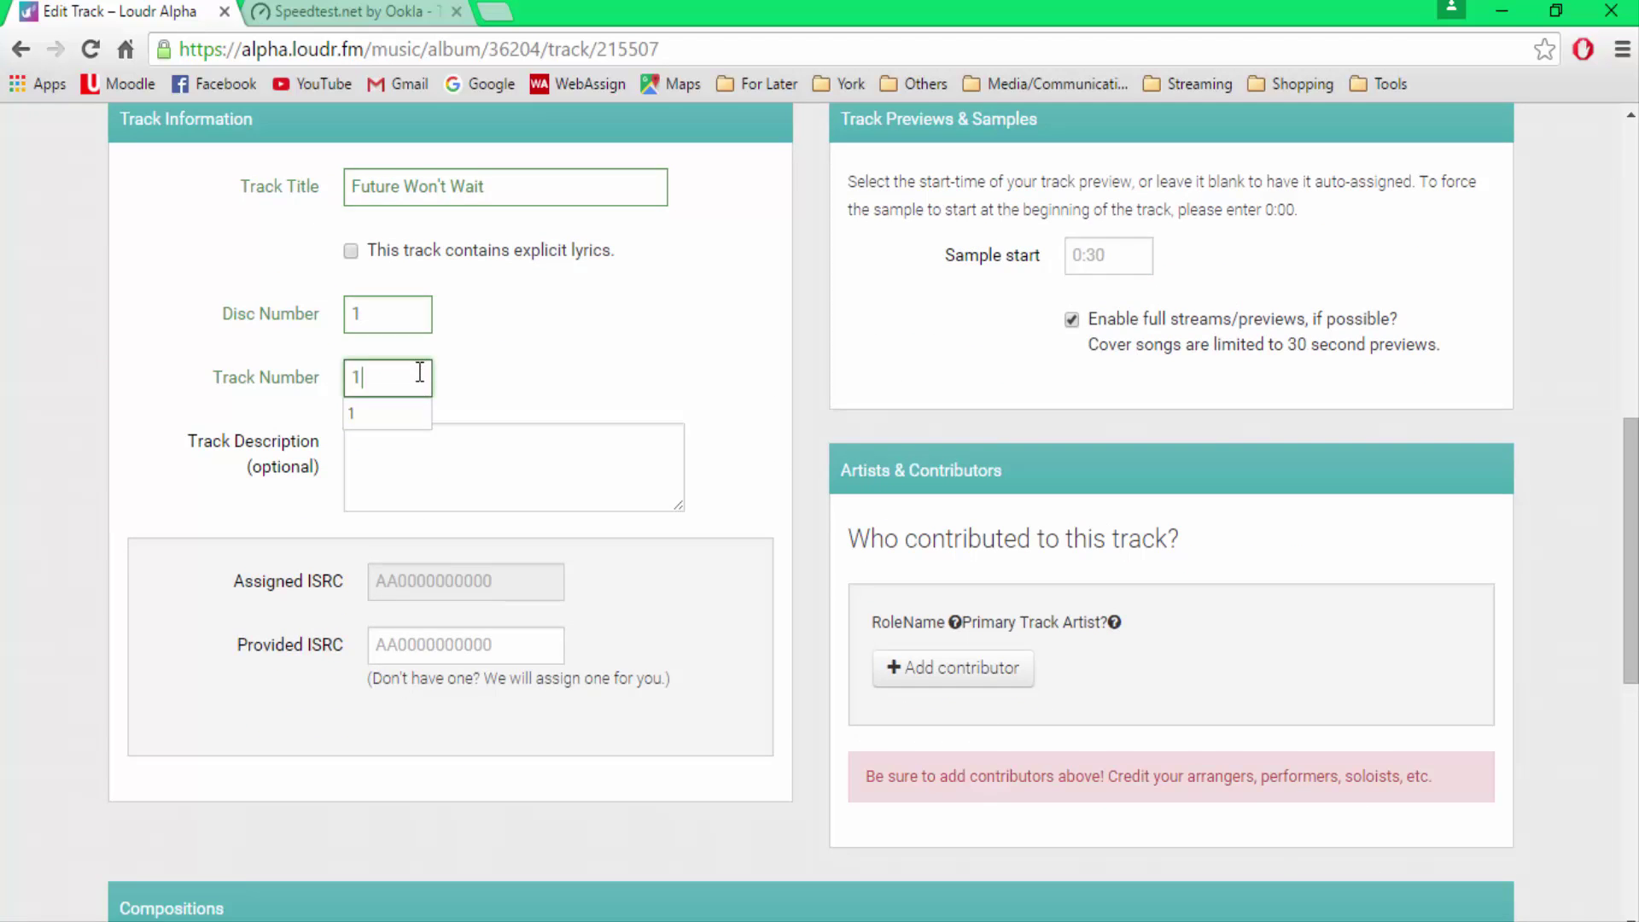
pyautogui.click(505, 453)
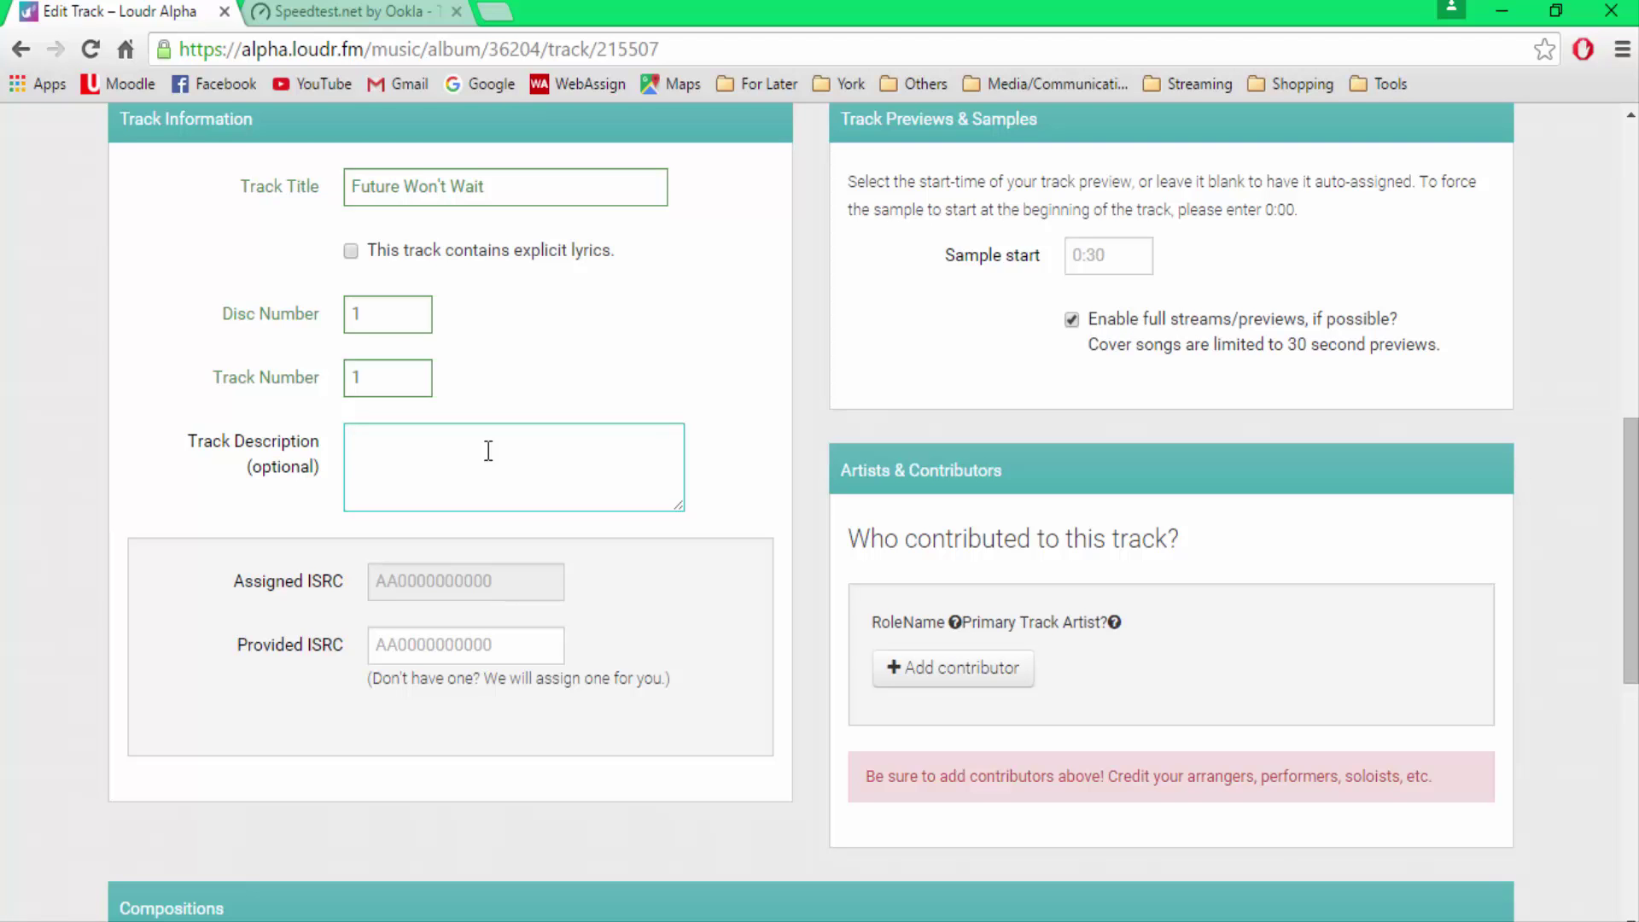
# Step: Fill in the composition titled Future Won't Wait with the artist's full name as original artist and composer, keeping the usage Original
pyautogui.scroll(-5, 489, 450)
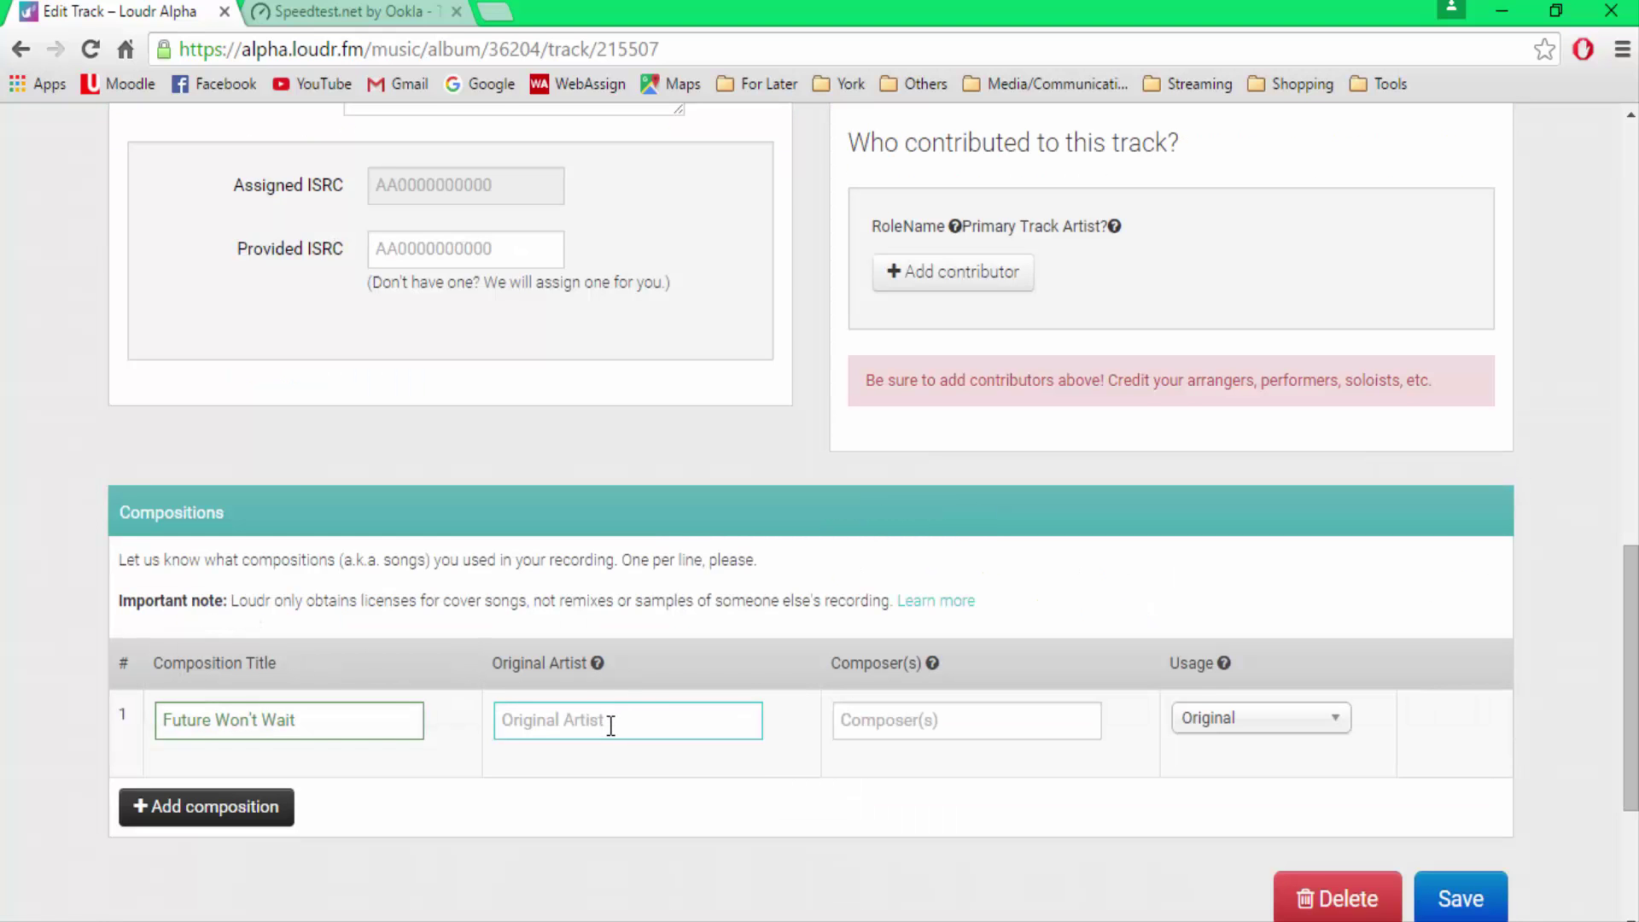
pyautogui.click(612, 720)
pyautogui.write('John')
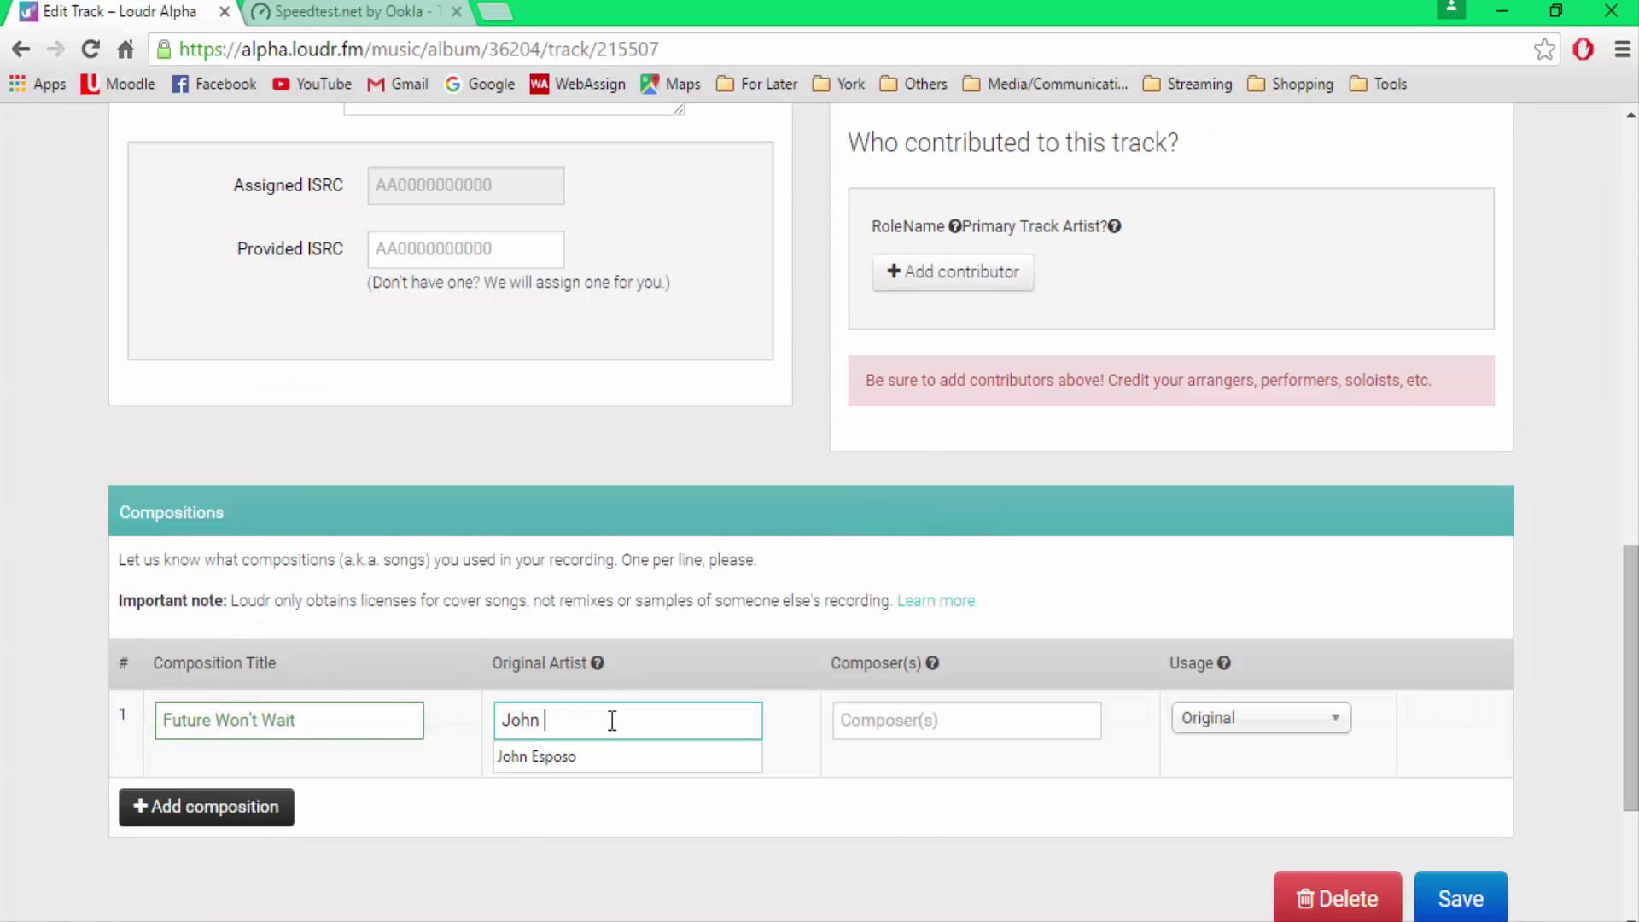
pyautogui.click(402, 726)
pyautogui.click(625, 718)
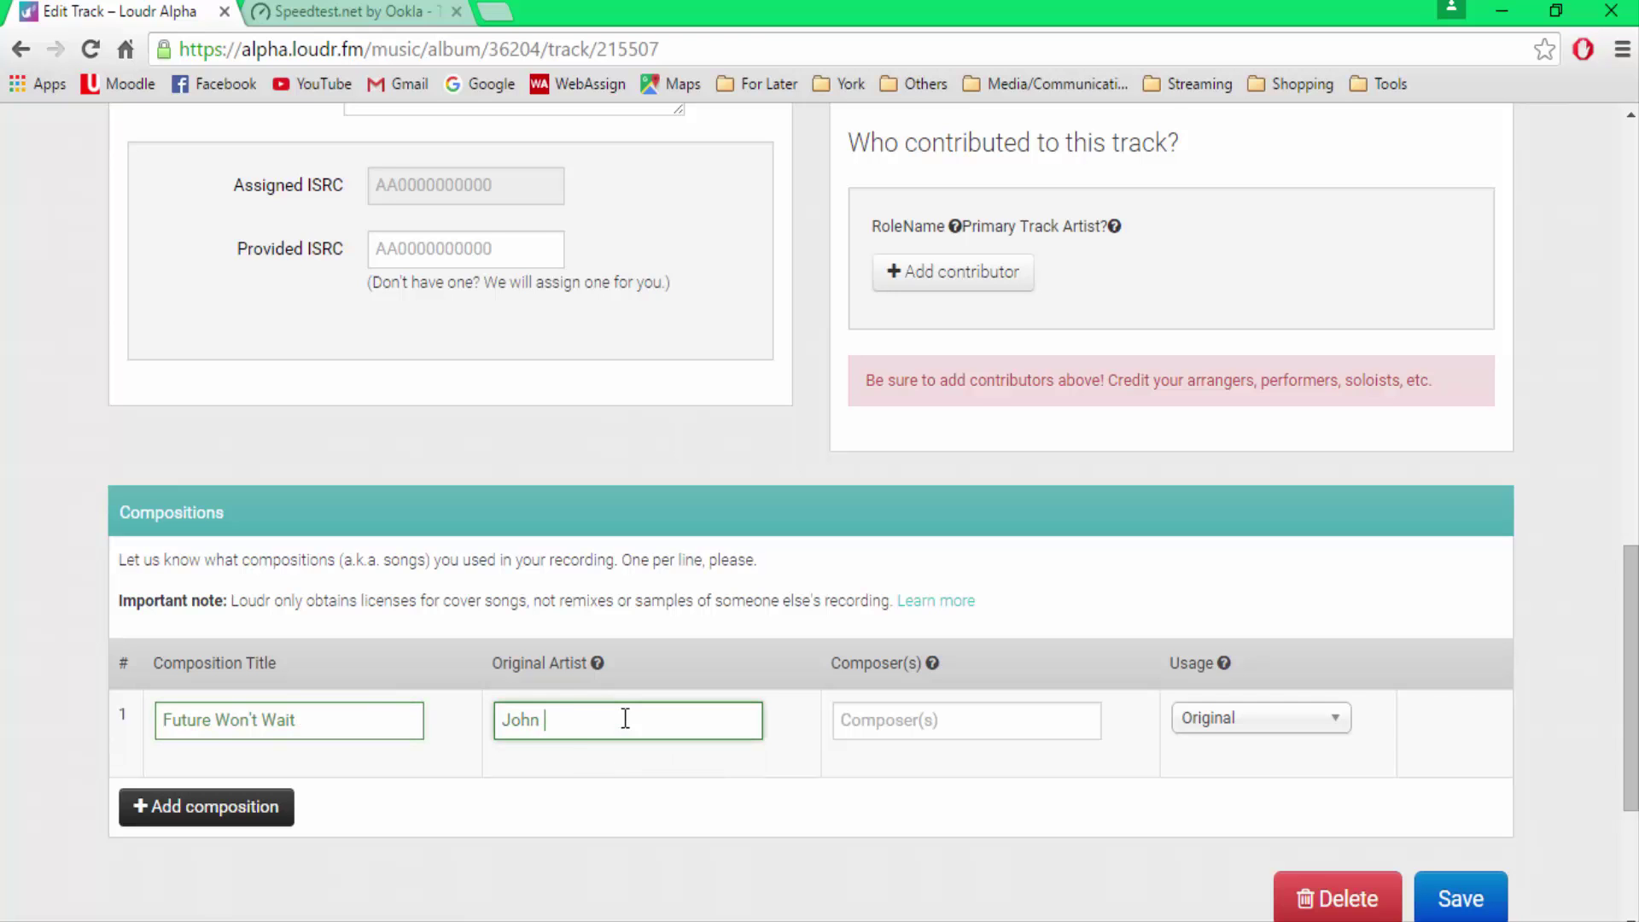
pyautogui.write('Esposo')
pyautogui.press('Tab')
pyautogui.write('John ESp')
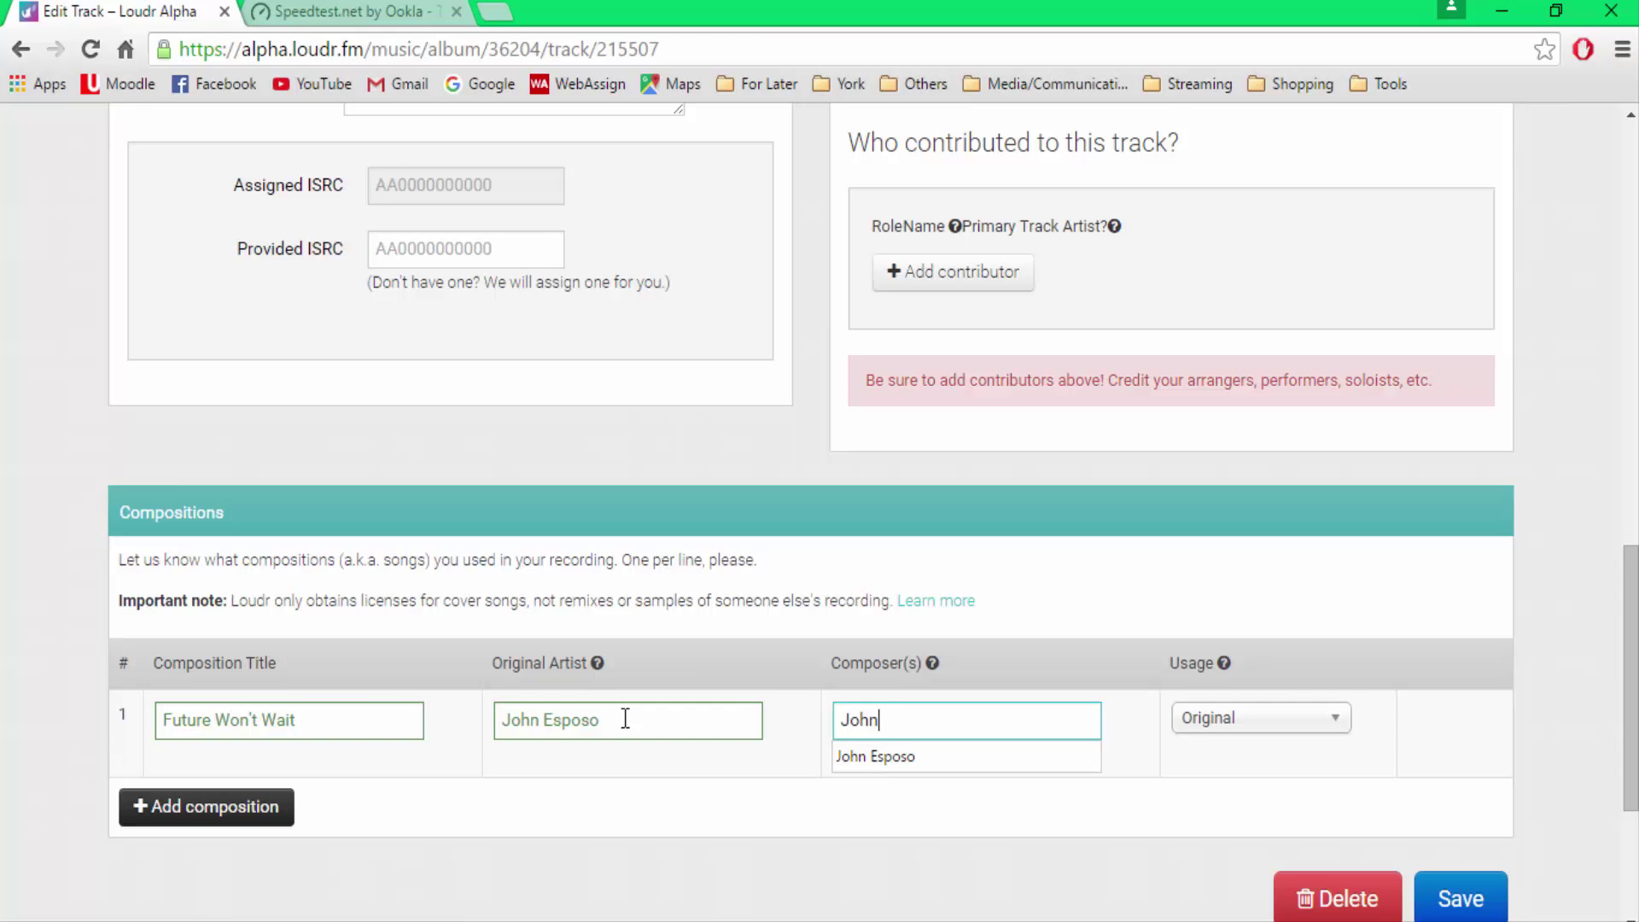
pyautogui.write('oso')
pyautogui.press('BackSpace')
pyautogui.press('BackSpace')
pyautogui.press('BackSpace')
pyautogui.press('BackSpace')
pyautogui.press('BackSpace')
pyautogui.write('sposo')
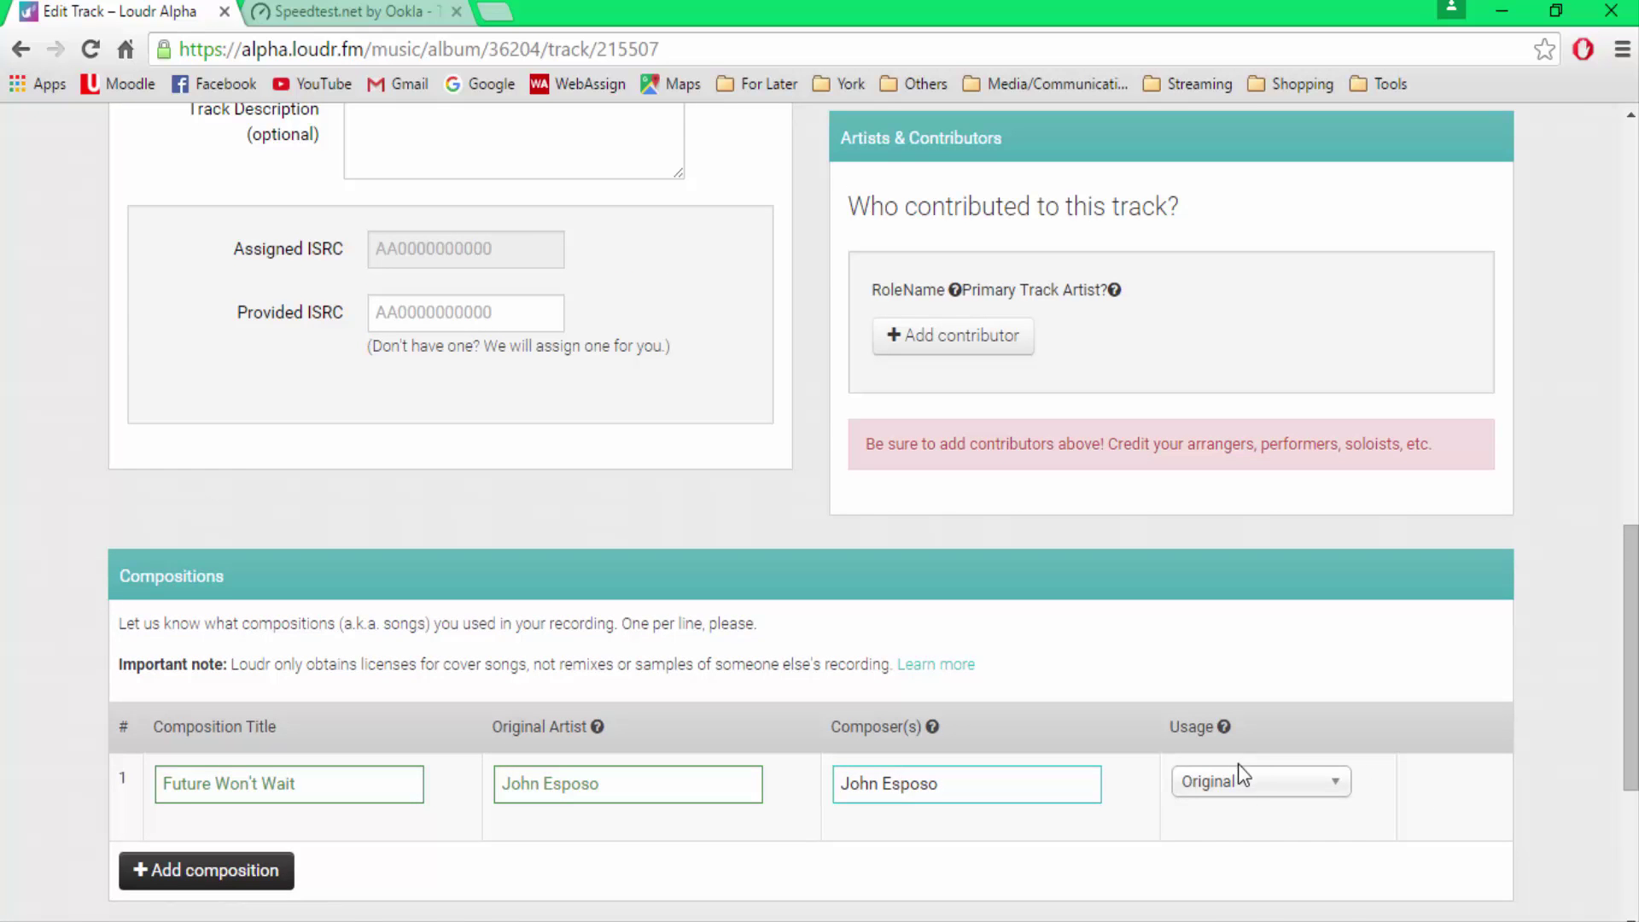
pyautogui.click(1238, 772)
# Step: Add a contributor with the role Composer and the artist's full name, kept as primary track artist
pyautogui.scroll(-2, 1452, 768)
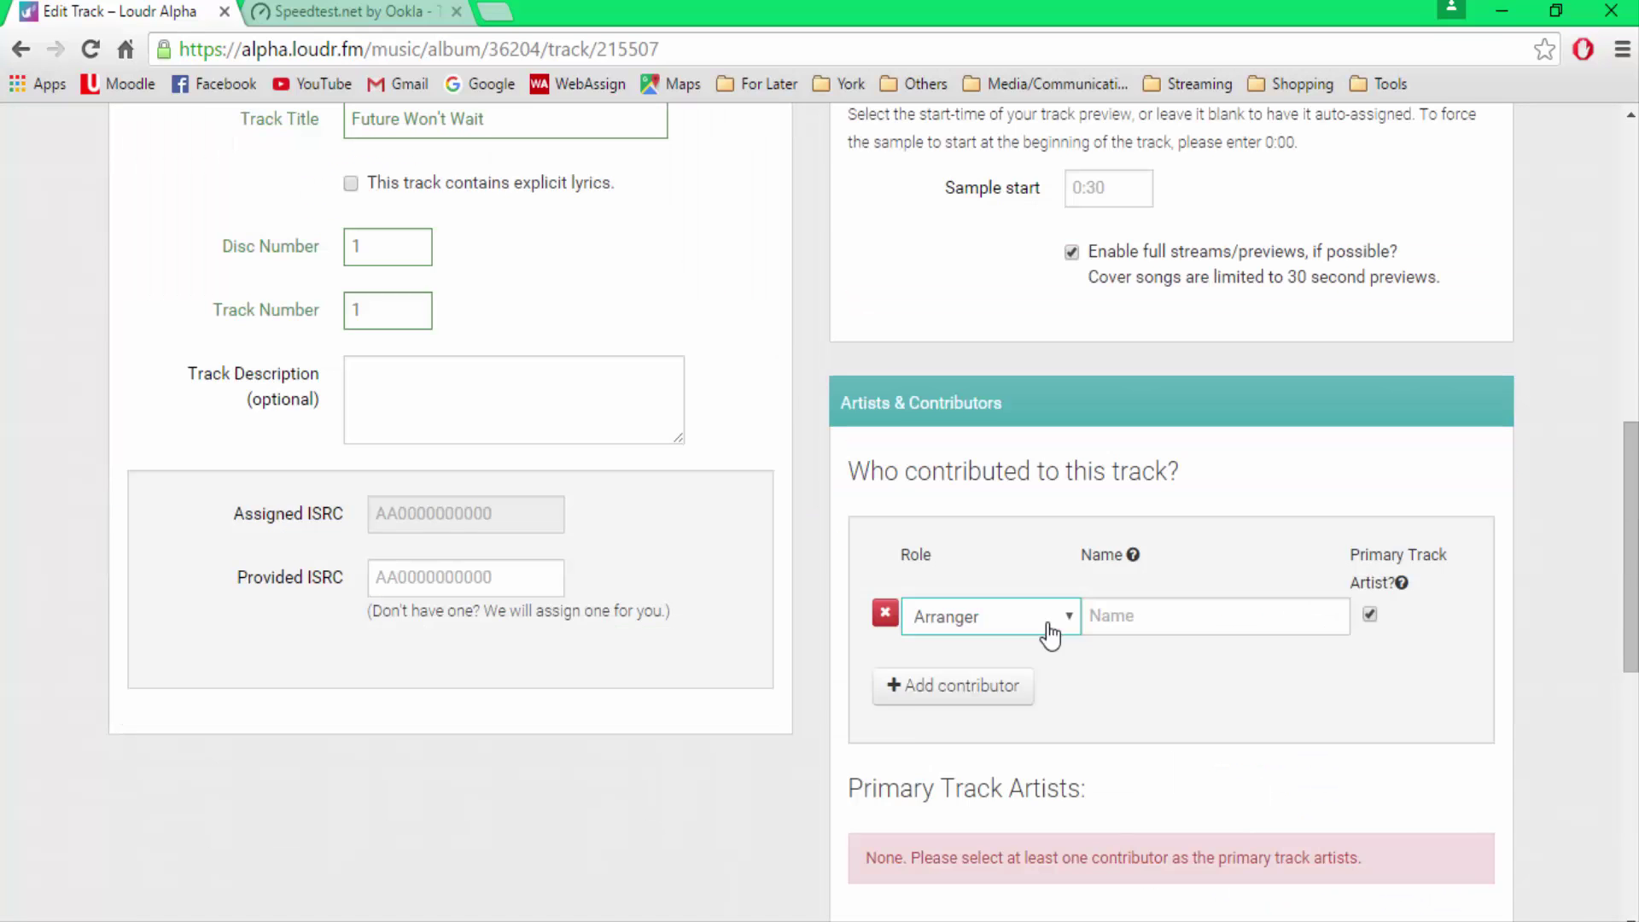
pyautogui.click(1050, 628)
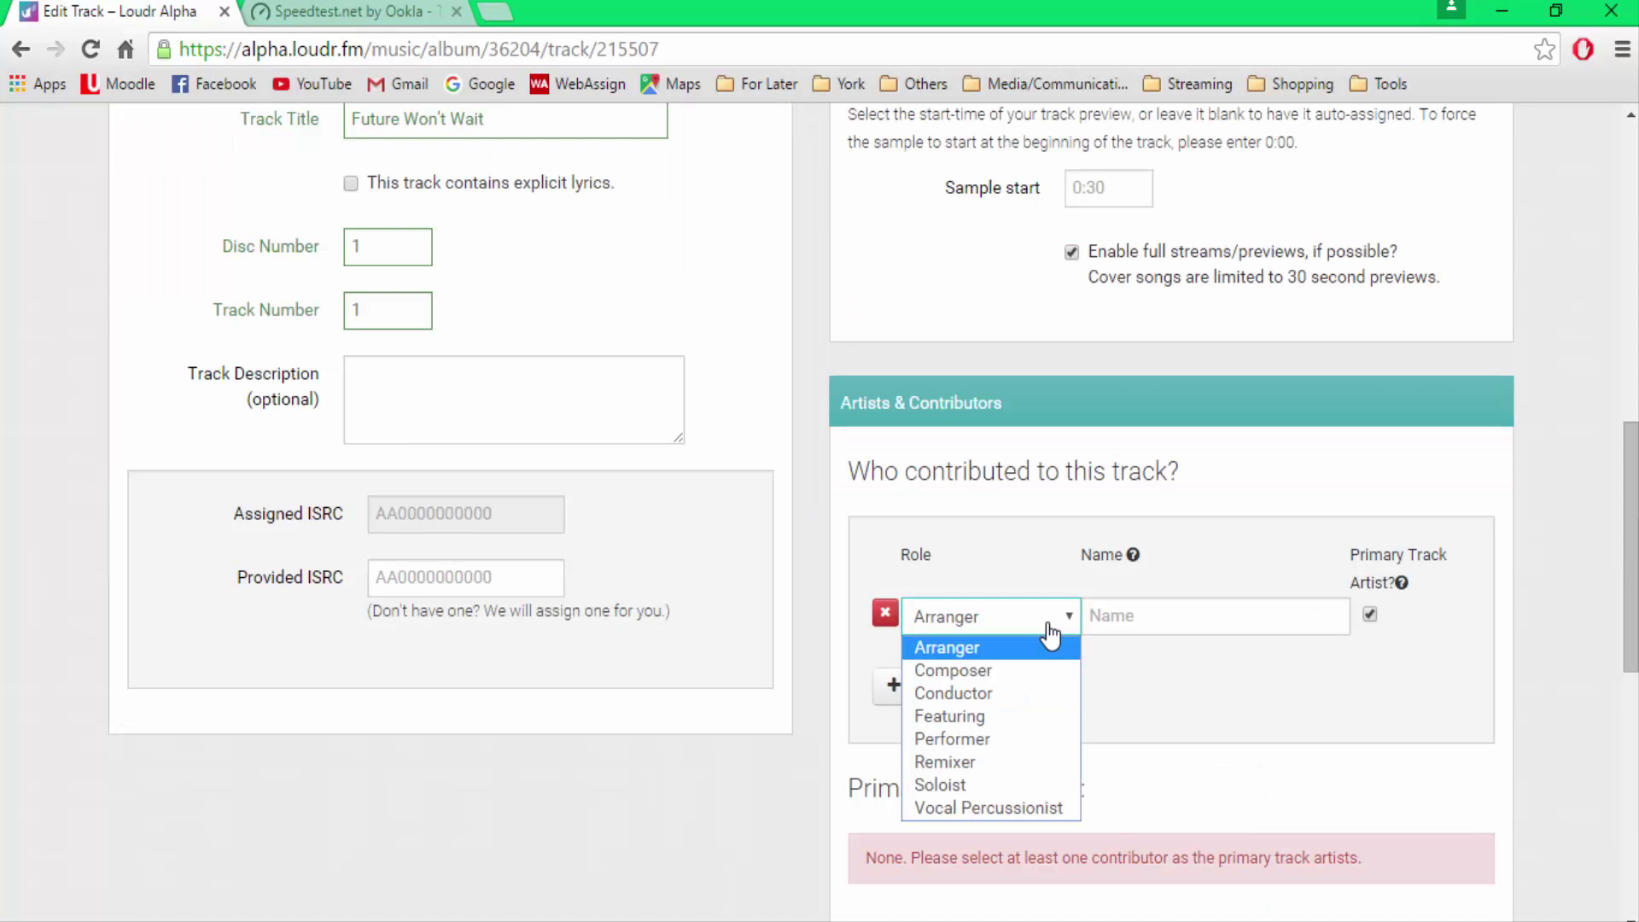
pyautogui.click(1050, 670)
pyautogui.click(1157, 614)
pyautogui.write('John Esposo')
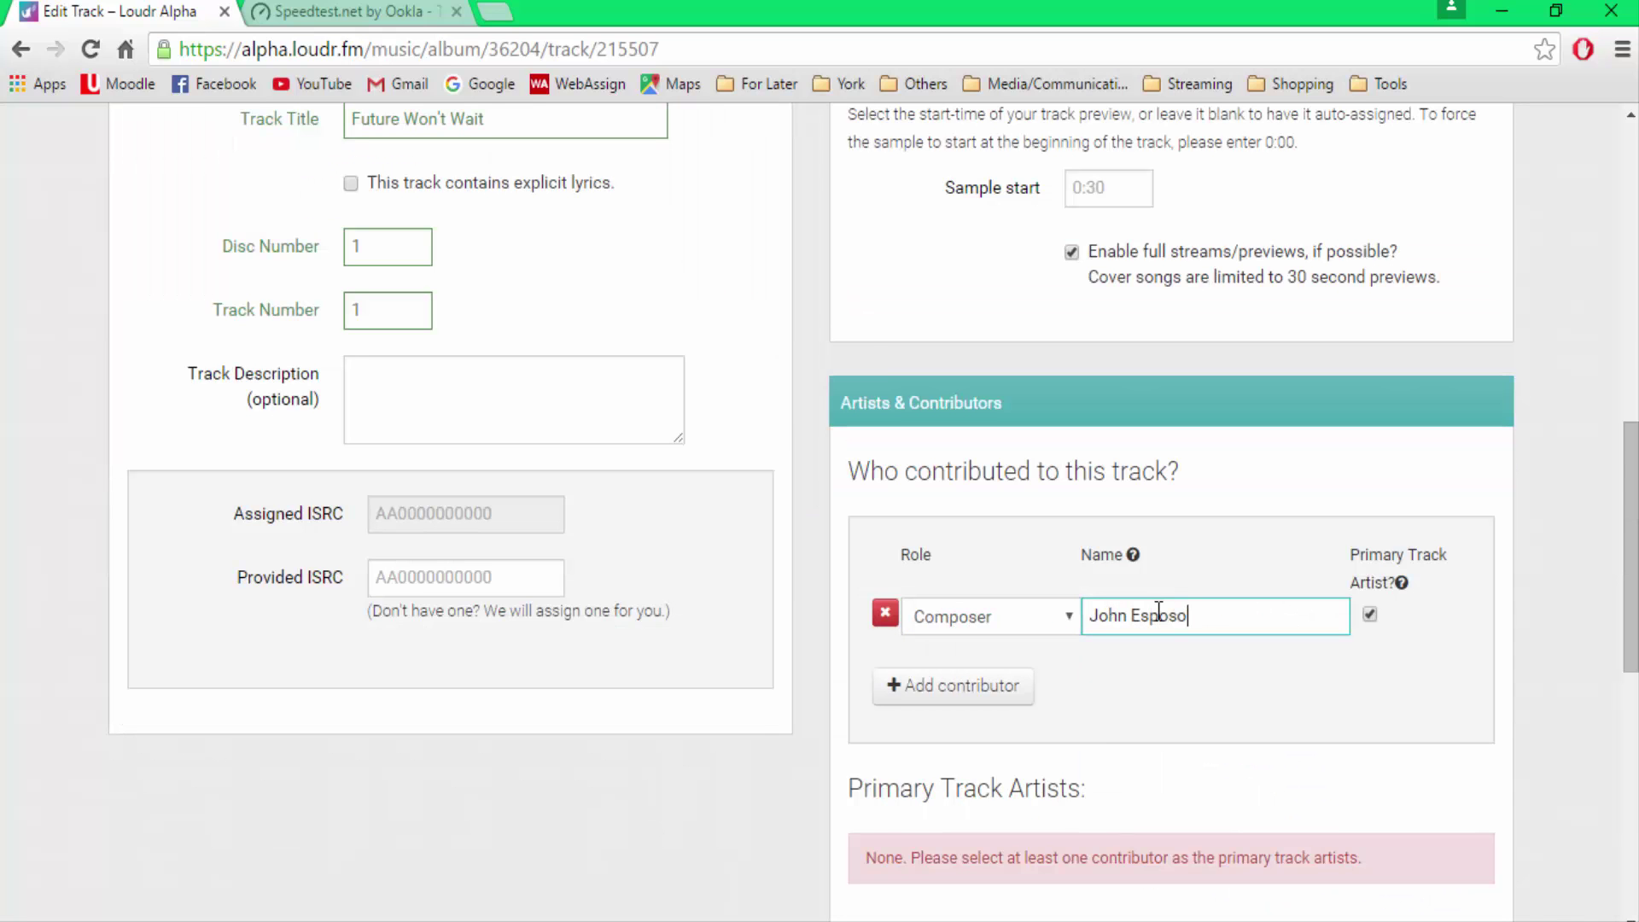
pyautogui.click(1057, 632)
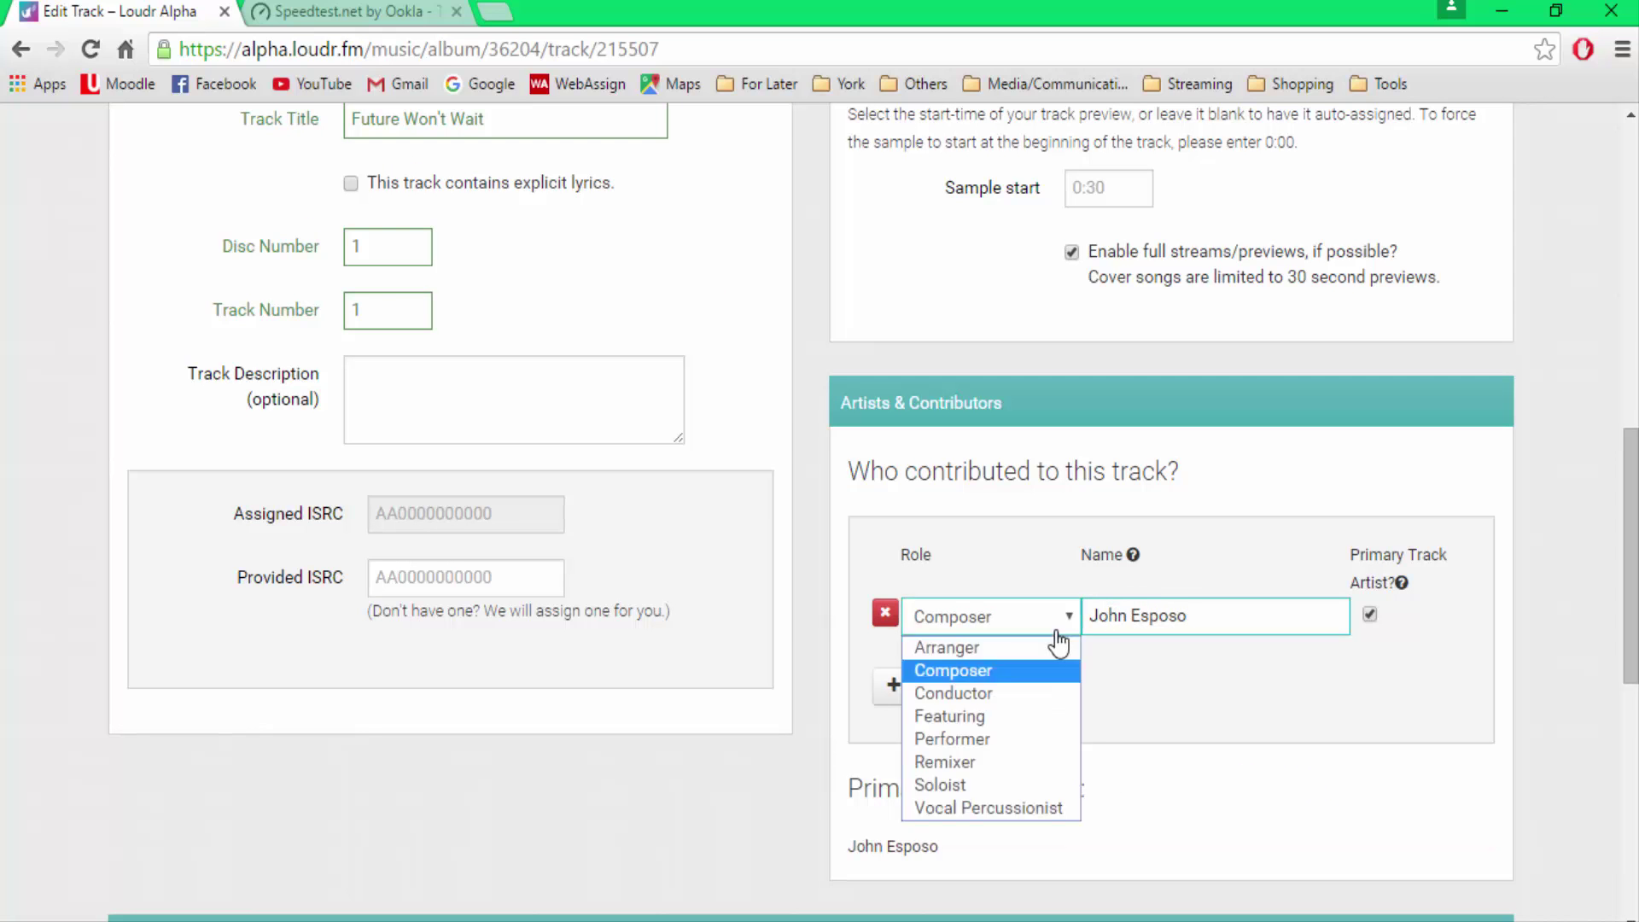
pyautogui.click(1189, 616)
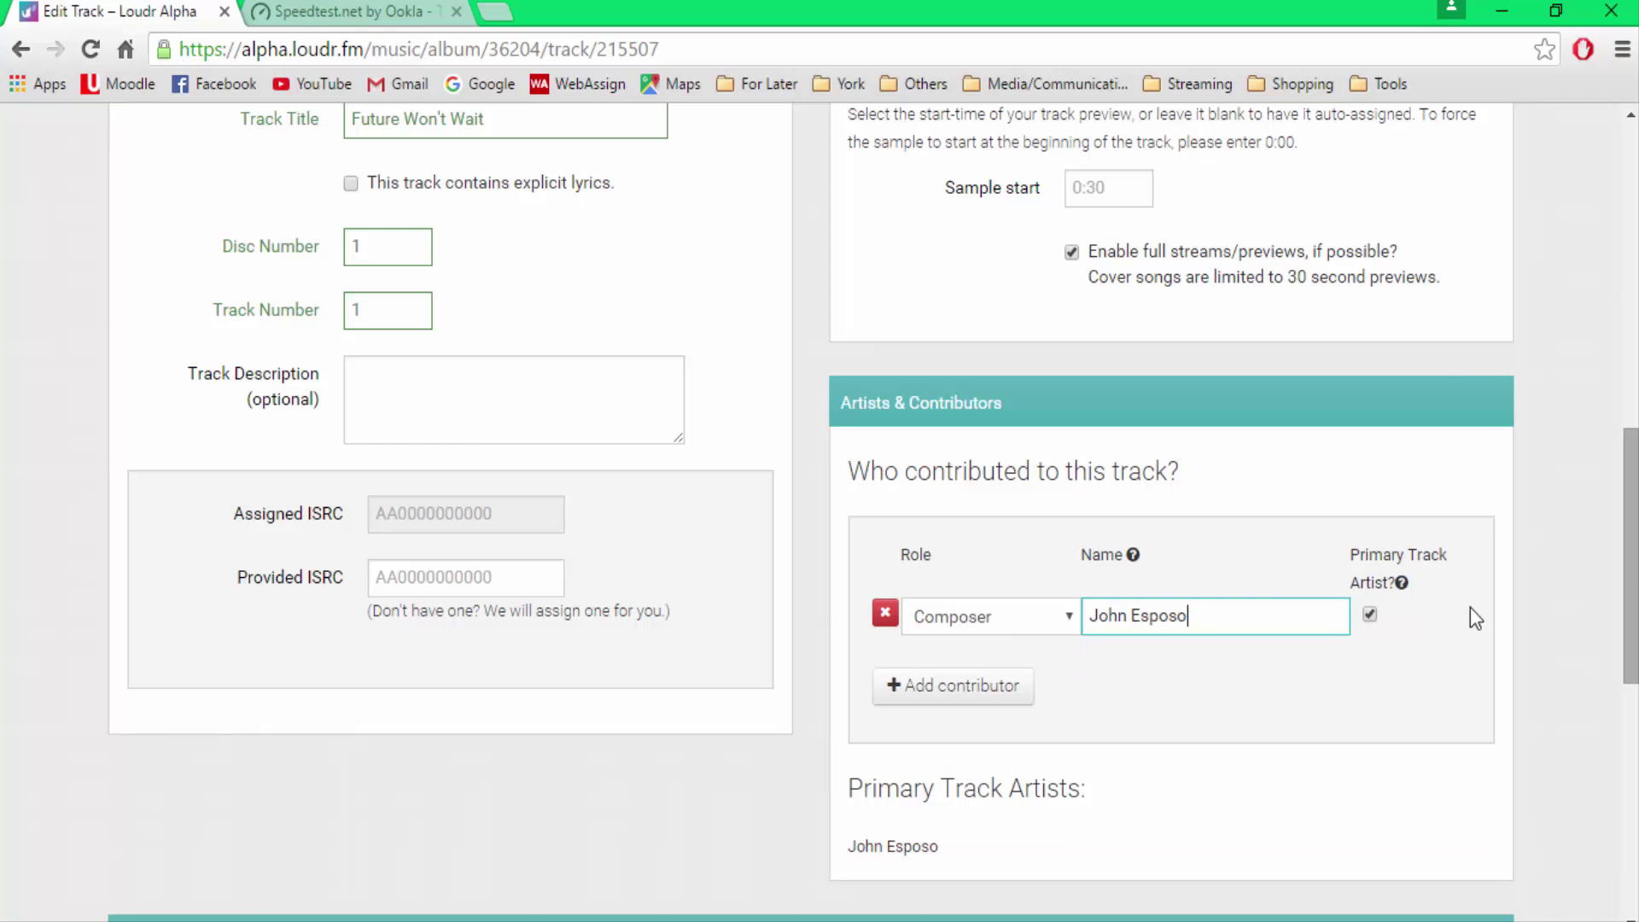
pyautogui.click(1011, 634)
pyautogui.click(1010, 633)
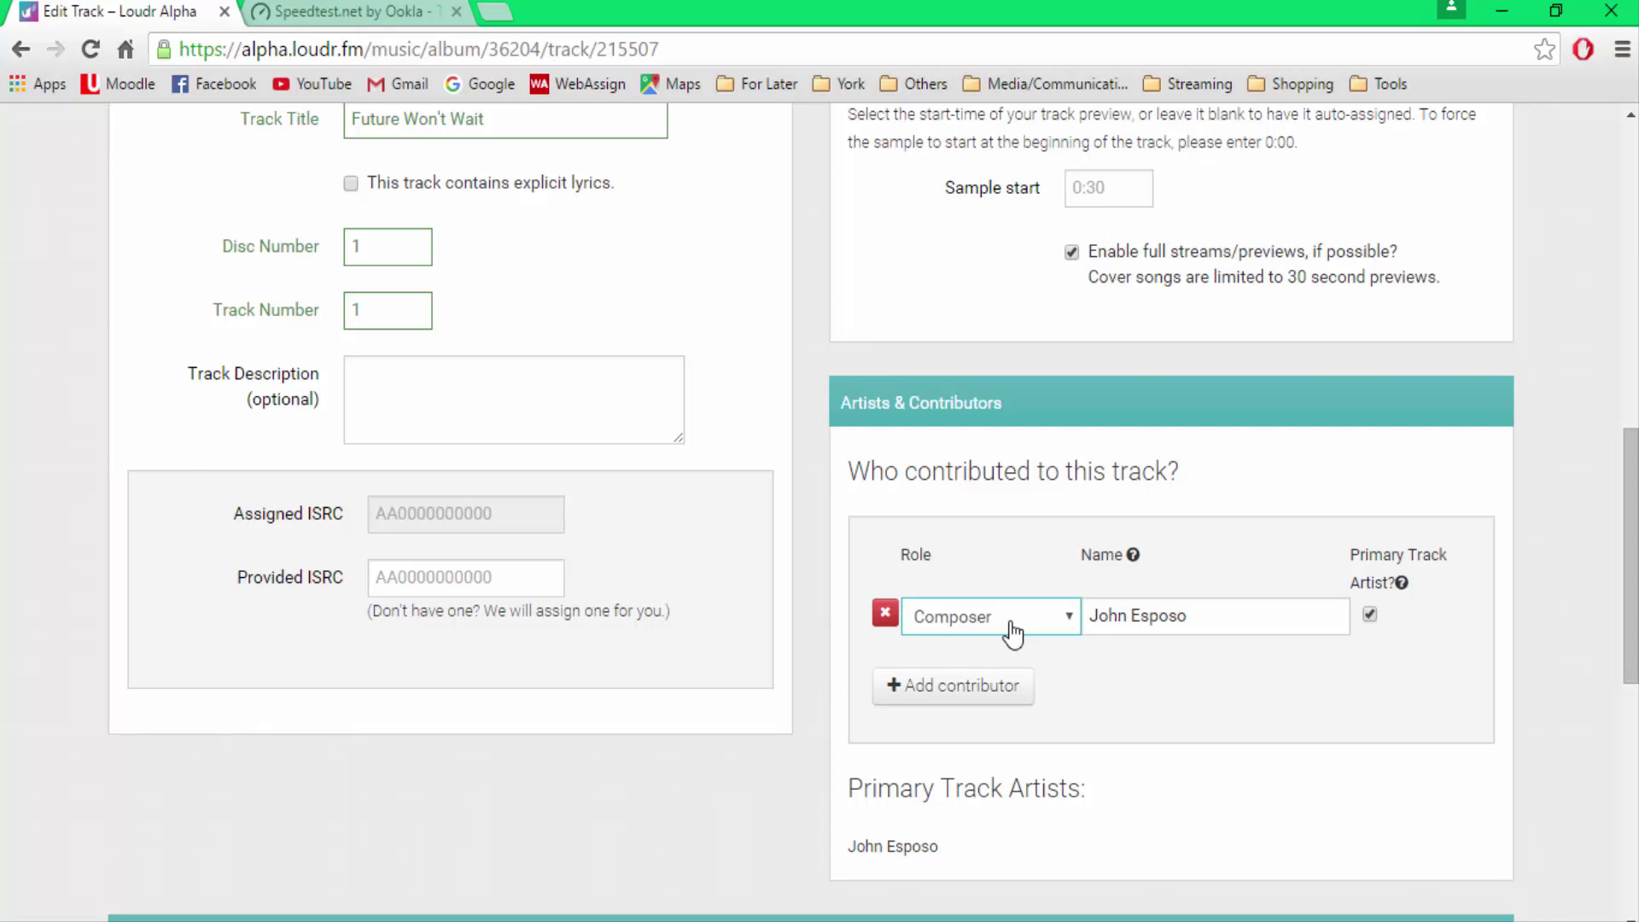
pyautogui.click(1013, 632)
# Step: Check the Future Won't Wait track form and save it
pyautogui.scroll(-1, 1605, 563)
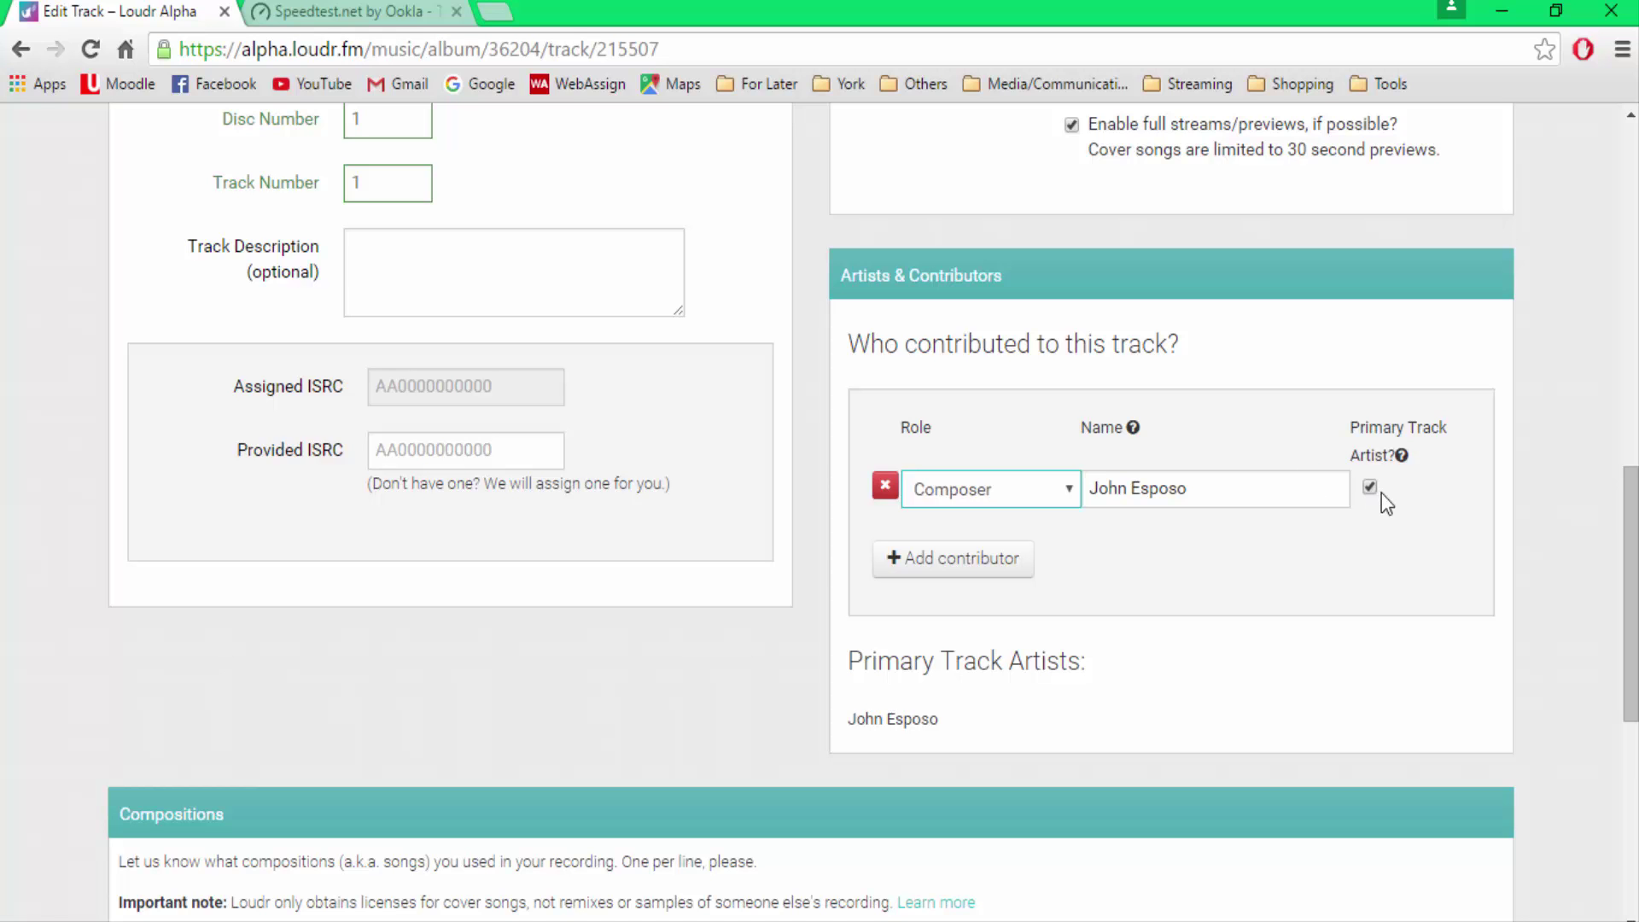
pyautogui.scroll(6, 1381, 494)
pyautogui.scroll(-13, 1409, 520)
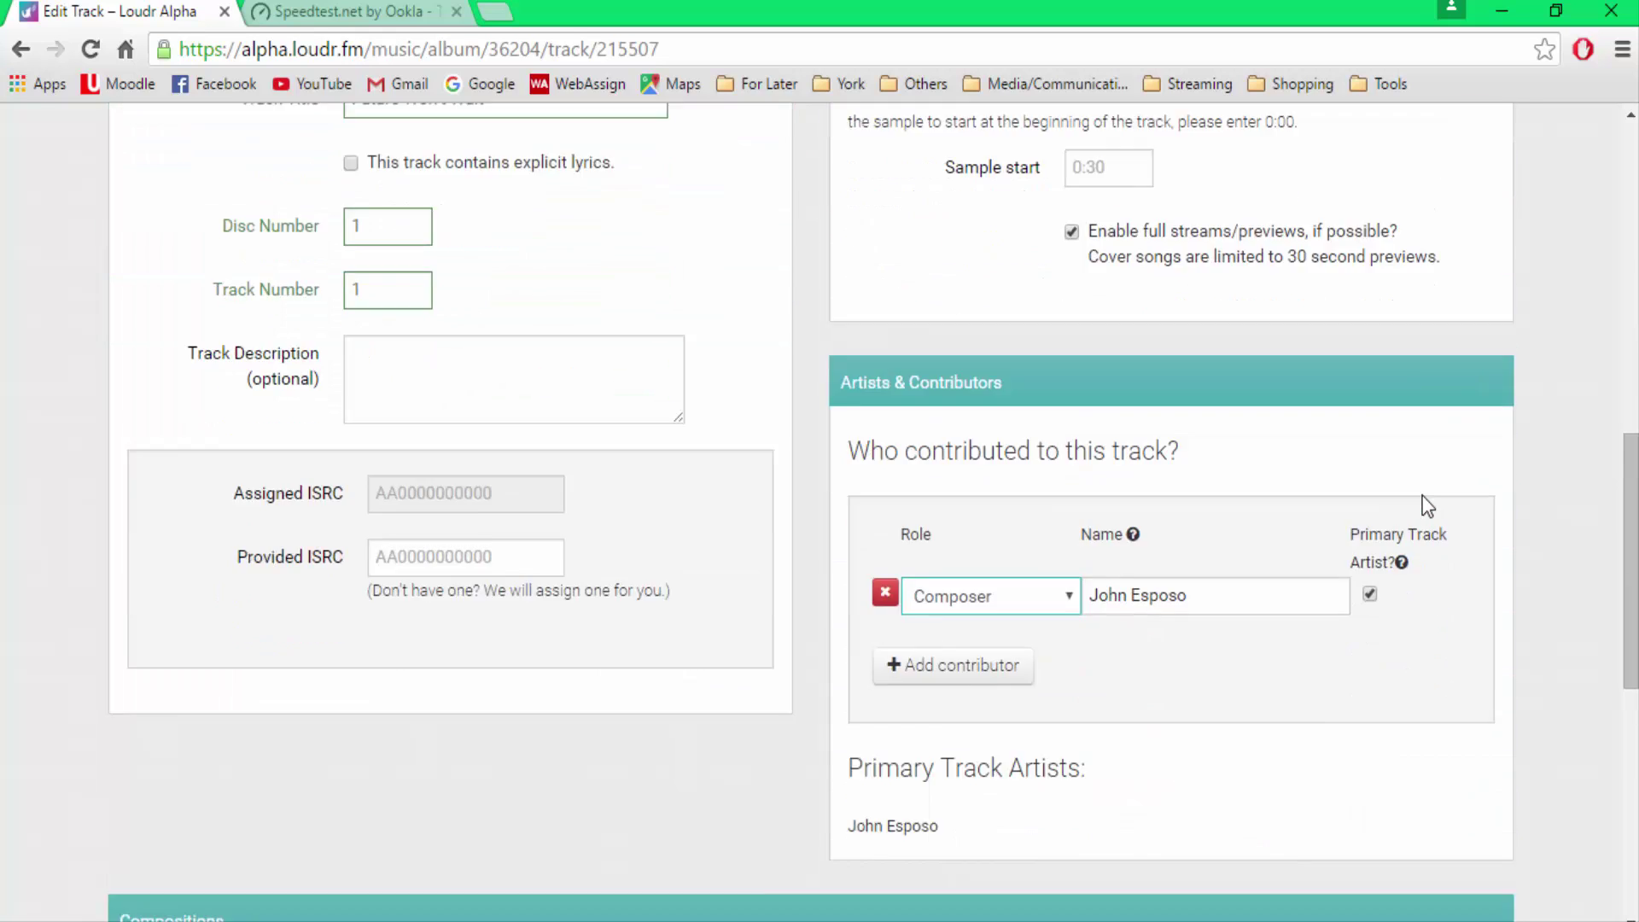
pyautogui.click(1449, 586)
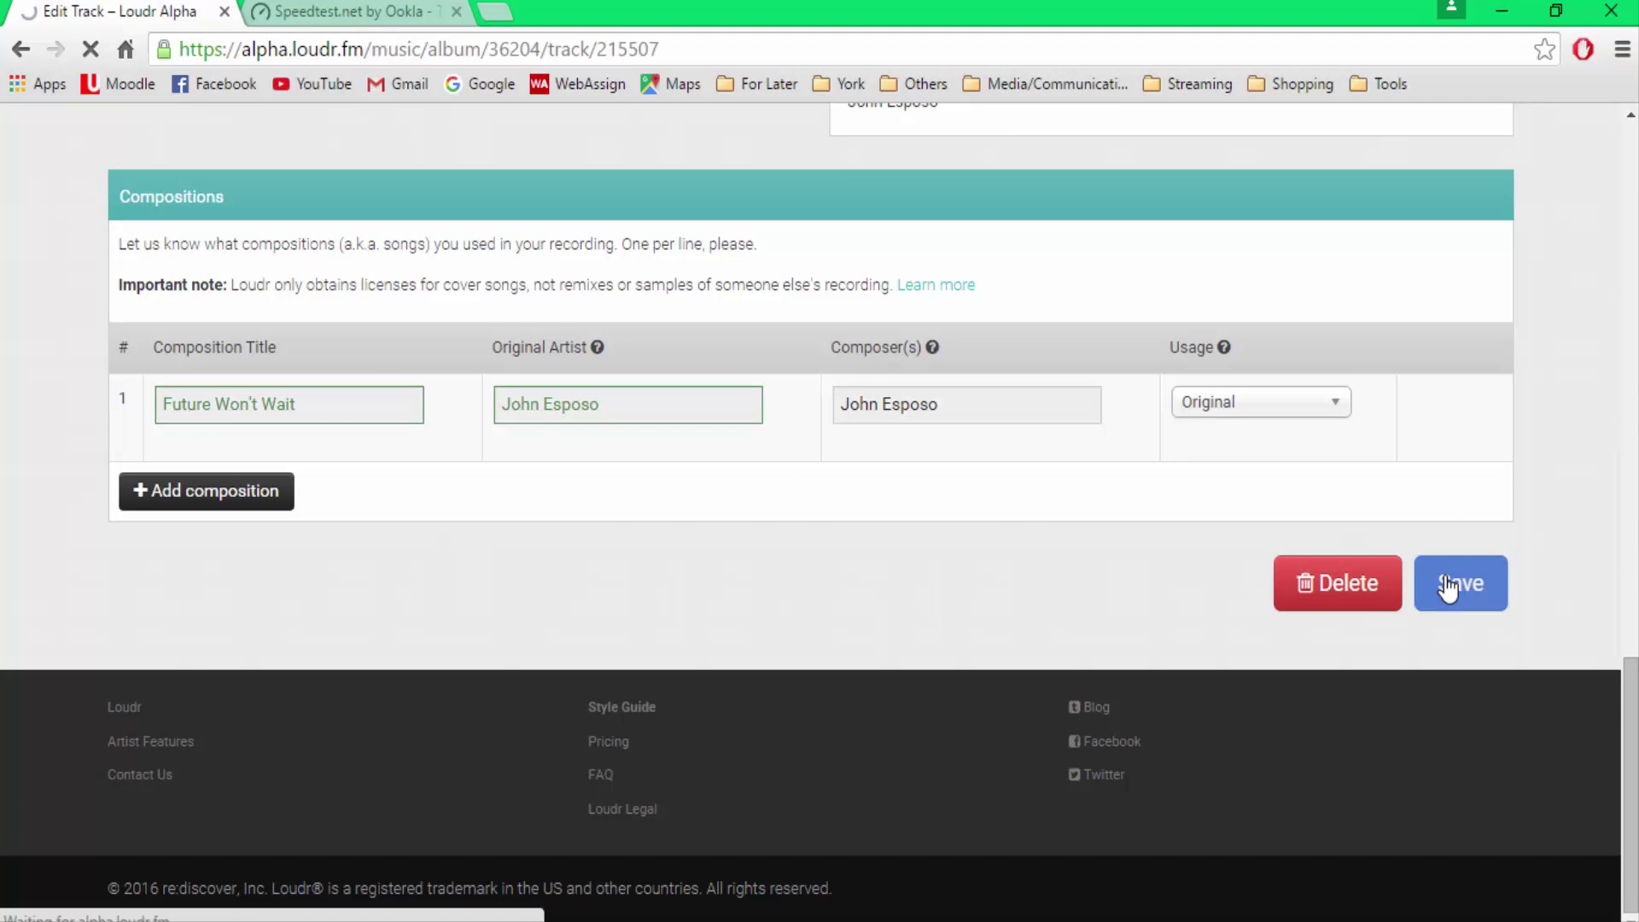
# Step: Open the track info for Somewhere We've Never Been and look over its track number and description fields
pyautogui.scroll(-8, 1451, 568)
pyautogui.scroll(3, 1420, 789)
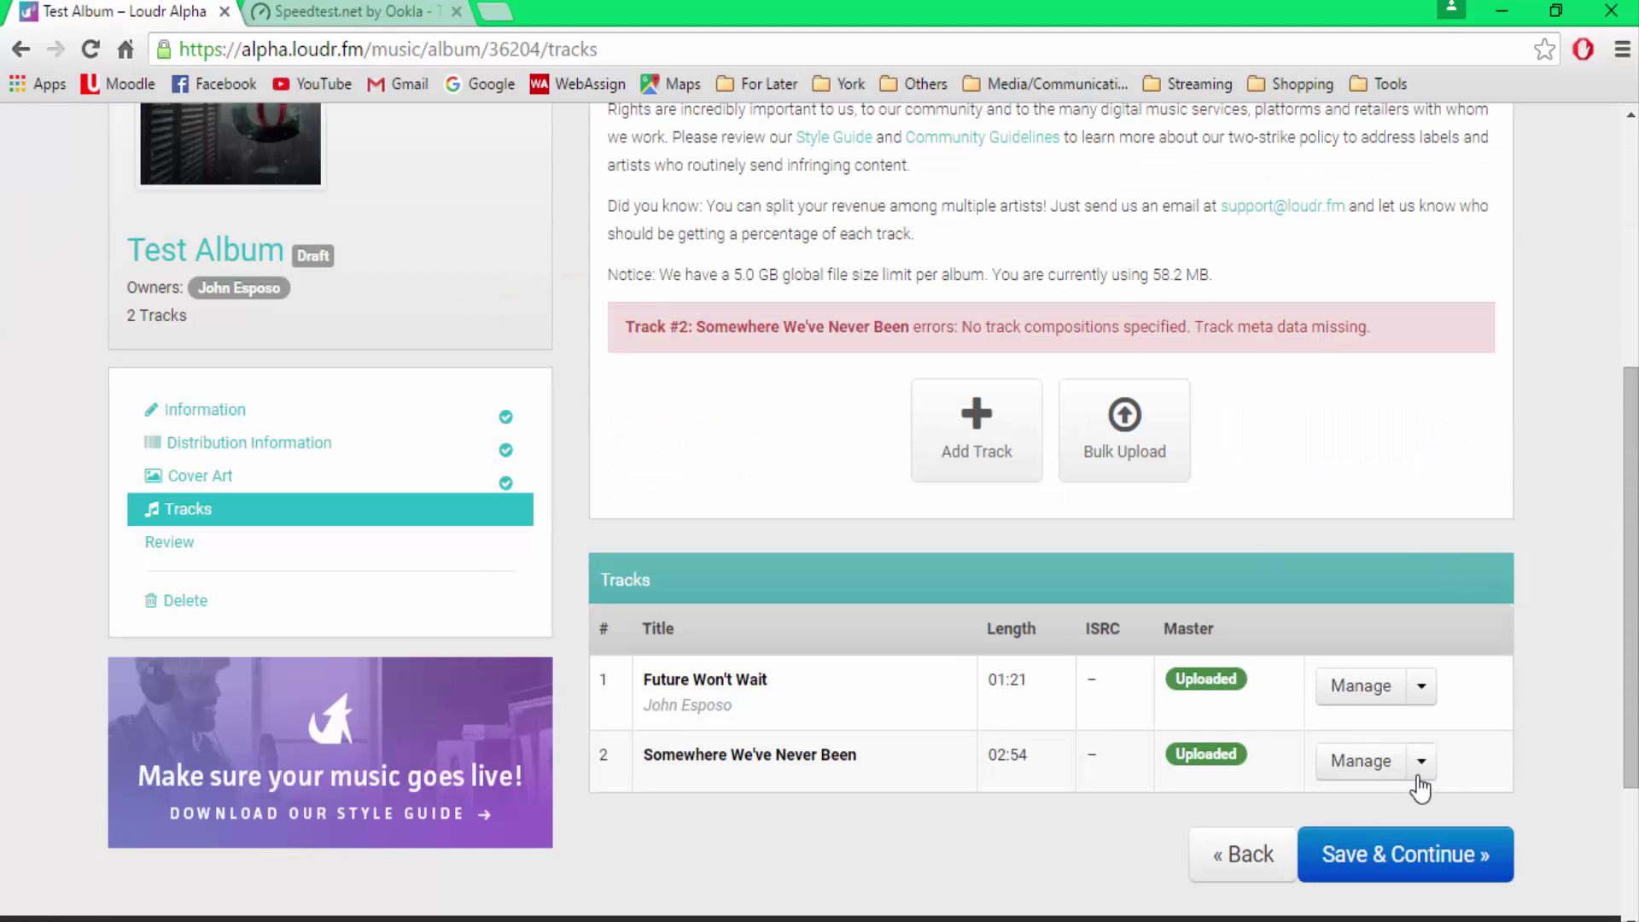
pyautogui.click(1421, 761)
pyautogui.click(1405, 807)
pyautogui.scroll(-3, 555, 750)
pyautogui.click(412, 544)
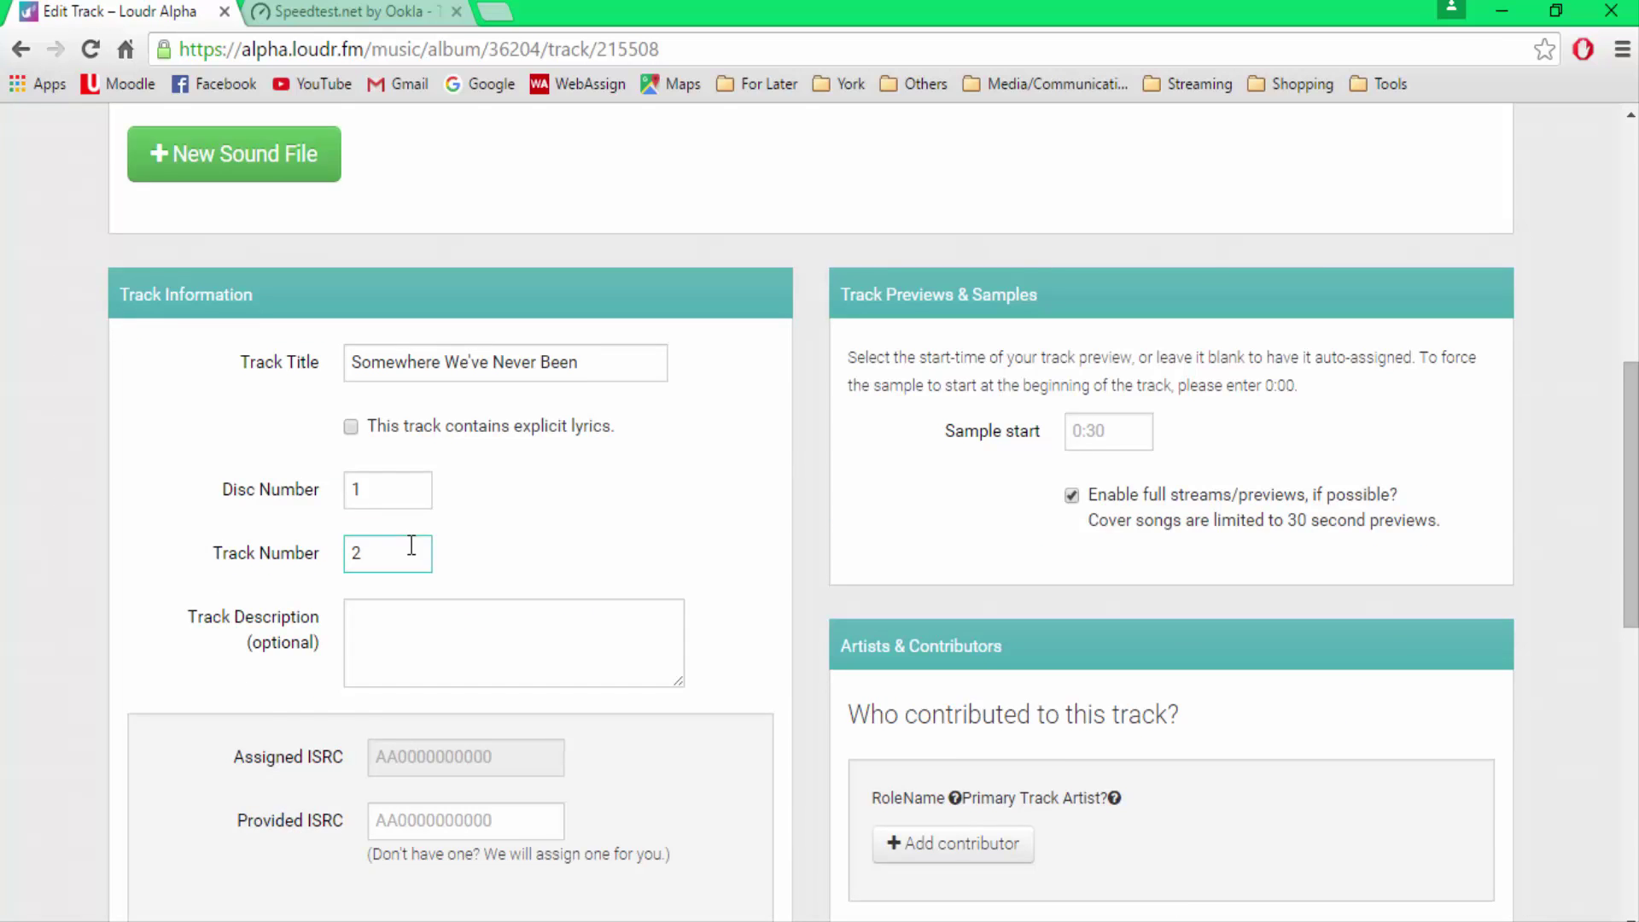
pyautogui.scroll(-3, 833, 571)
pyautogui.scroll(4, 813, 581)
pyautogui.scroll(-2, 700, 546)
pyautogui.click(593, 512)
pyautogui.scroll(-4, 798, 495)
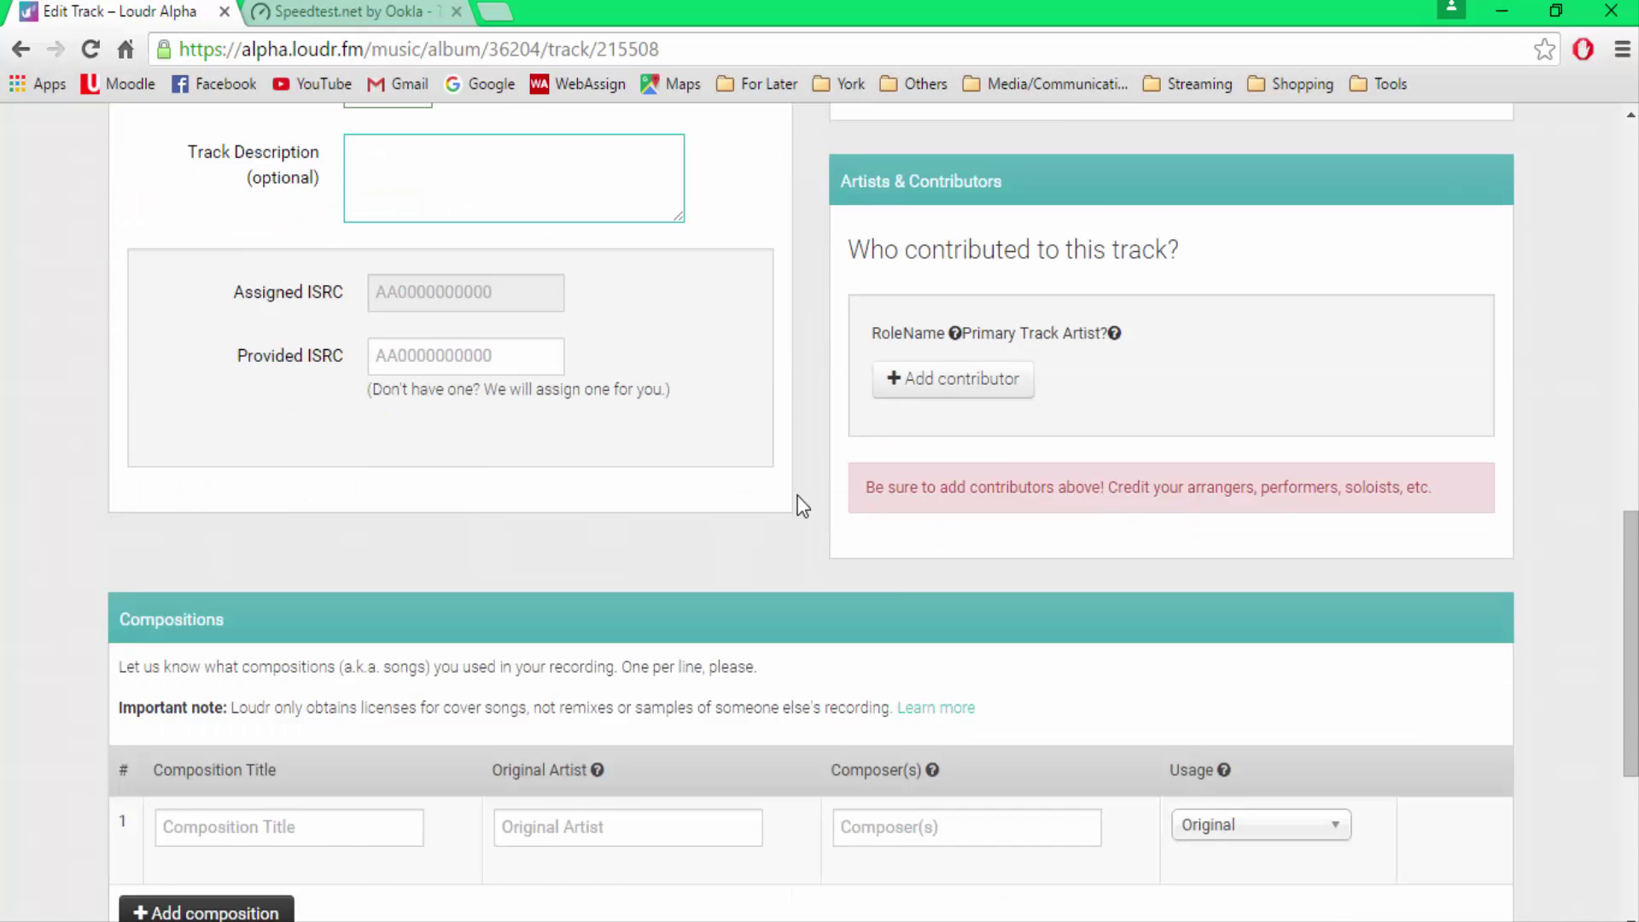
# Step: Add a Composer contributor with the artist's full name to Somewhere We've Never Been
pyautogui.scroll(3, 797, 495)
pyautogui.click(952, 655)
pyautogui.click(990, 671)
pyautogui.click(988, 746)
pyautogui.click(990, 671)
pyautogui.click(981, 731)
pyautogui.click(1164, 670)
pyautogui.write('John')
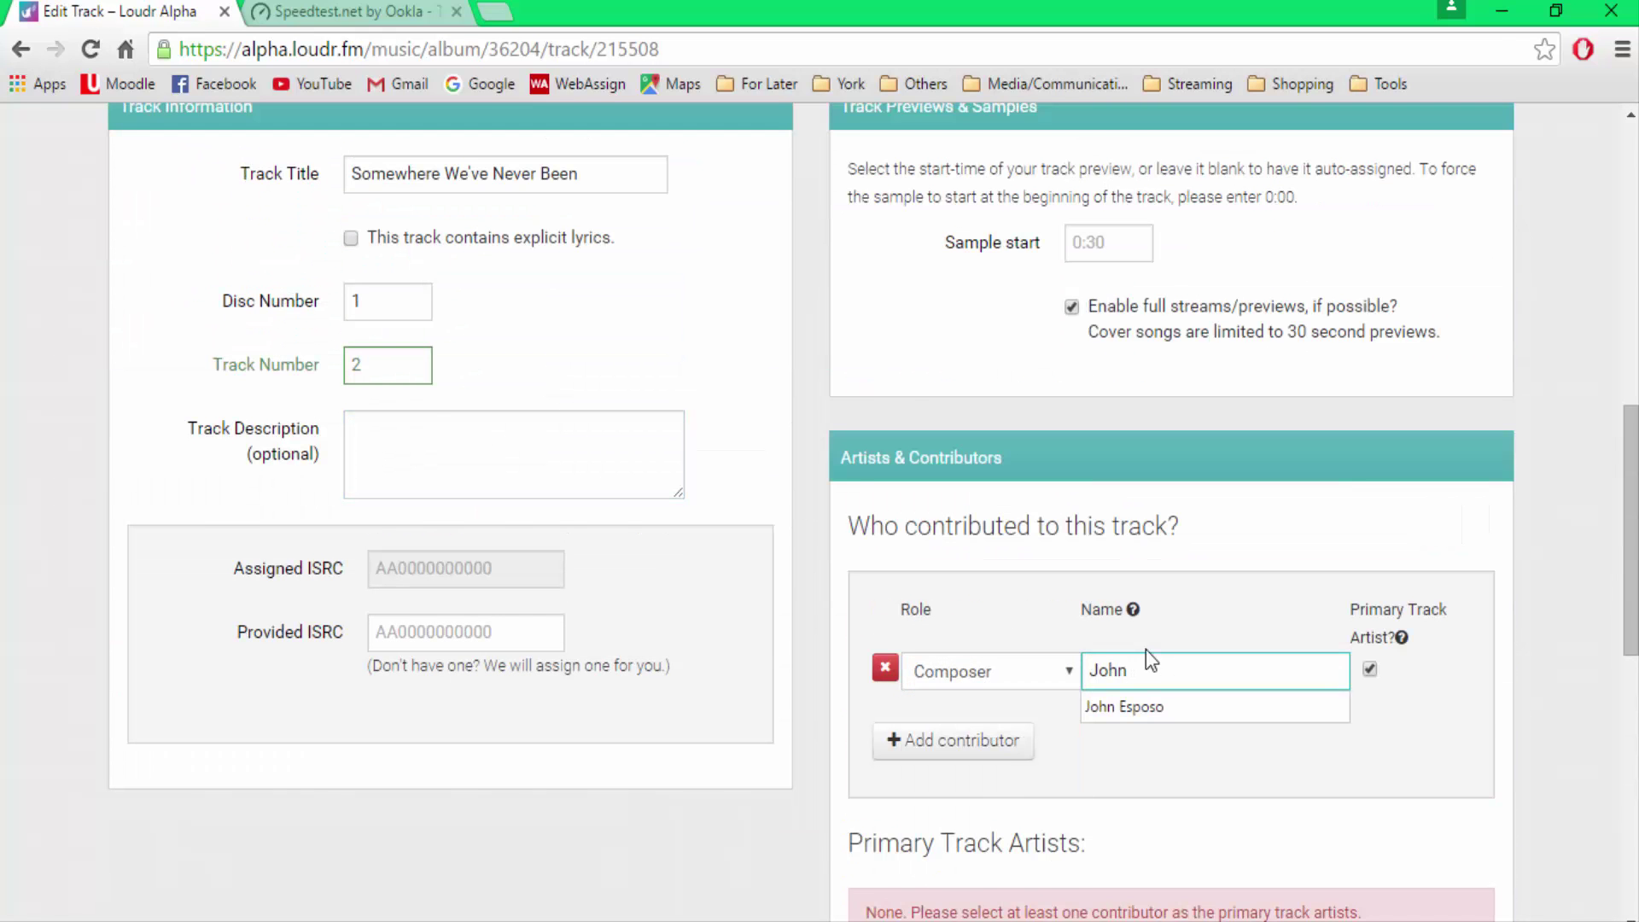
pyautogui.click(1145, 706)
# Step: Fill in the composition with the title Somewhere We've Never Been and the artist's full name as original artist and composer
pyautogui.scroll(-8, 854, 683)
pyautogui.scroll(14, 406, 563)
pyautogui.scroll(-12, 401, 598)
pyautogui.click(393, 613)
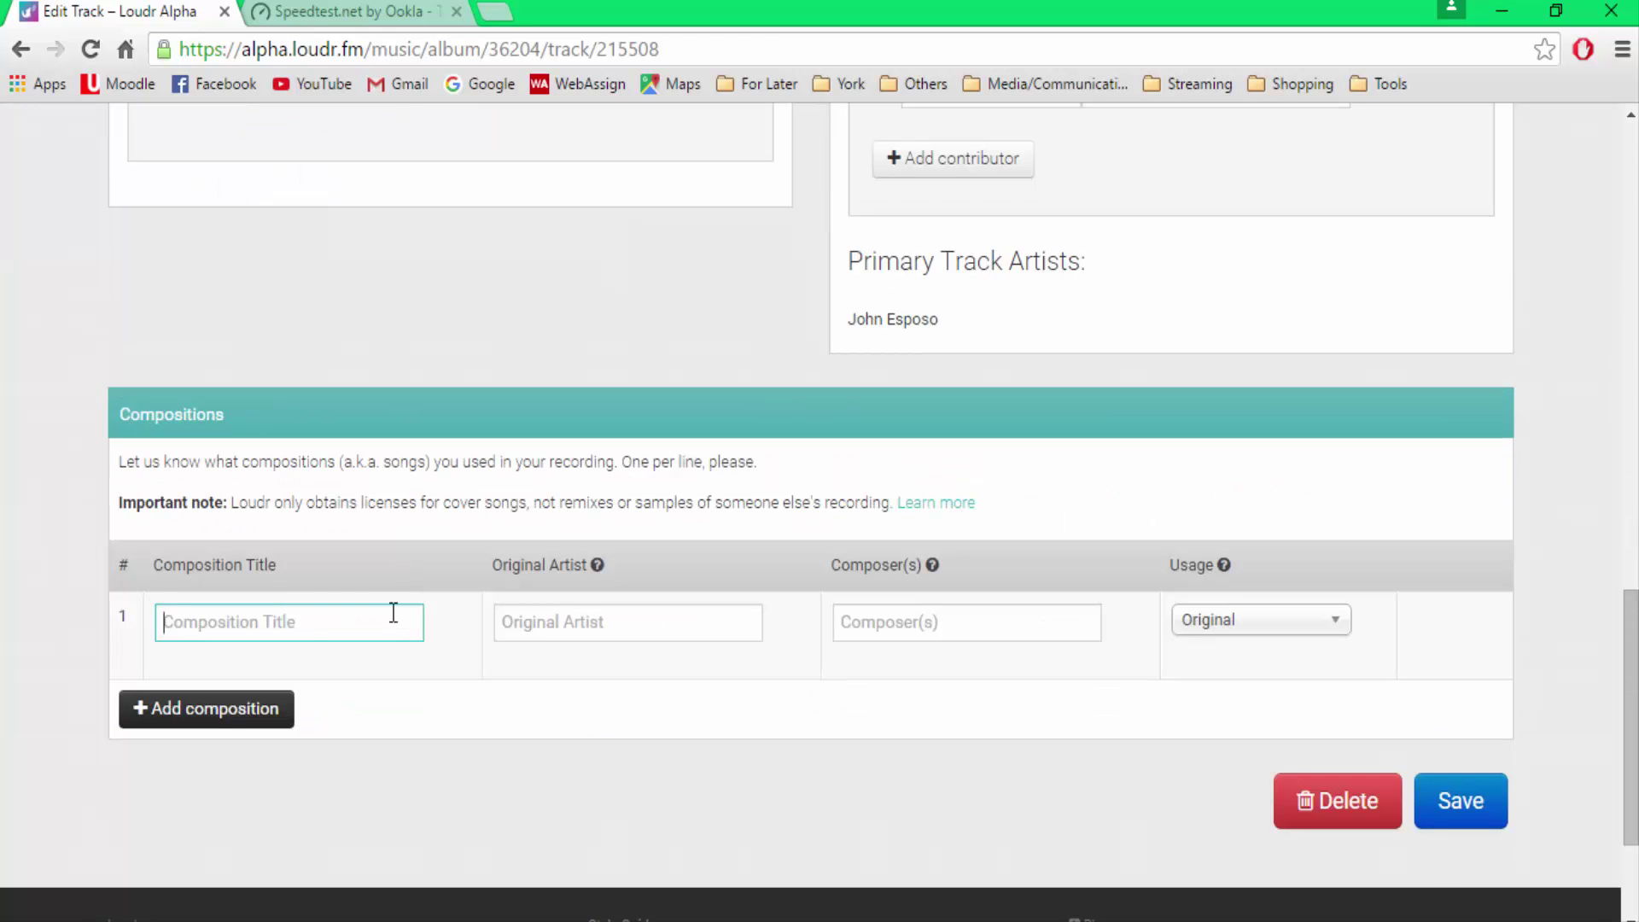
pyautogui.write("Somewhere We've Never Been")
pyautogui.press('Tab')
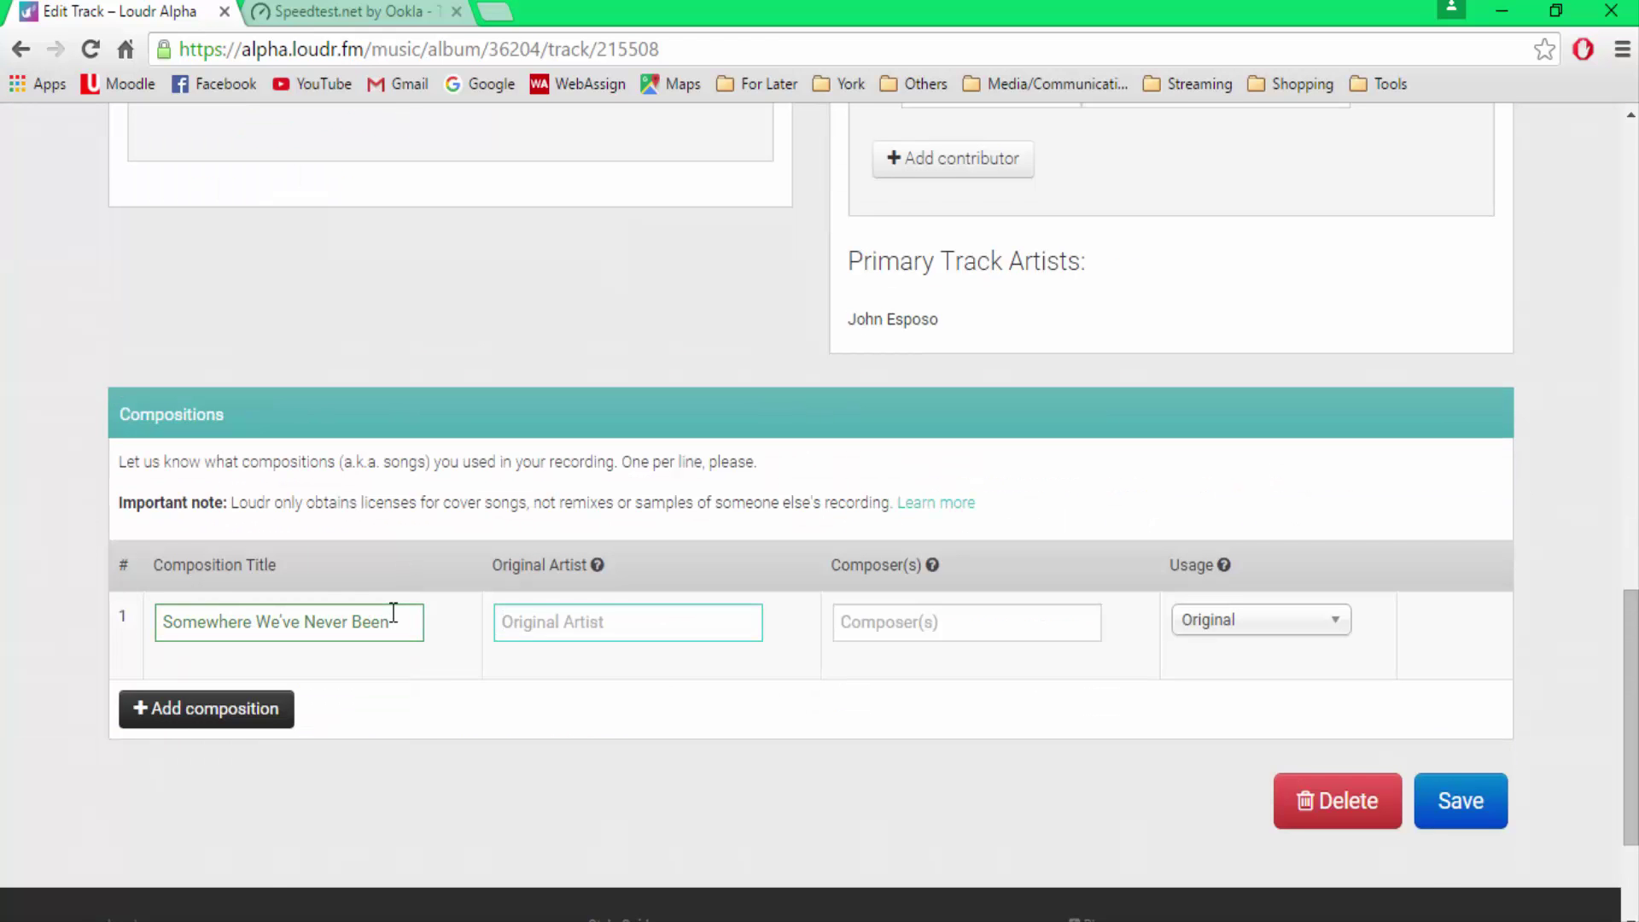
pyautogui.write('John')
pyautogui.press('Down')
pyautogui.press('Tab')
pyautogui.write('John')
pyautogui.press('Down')
pyautogui.scroll(5, 1370, 634)
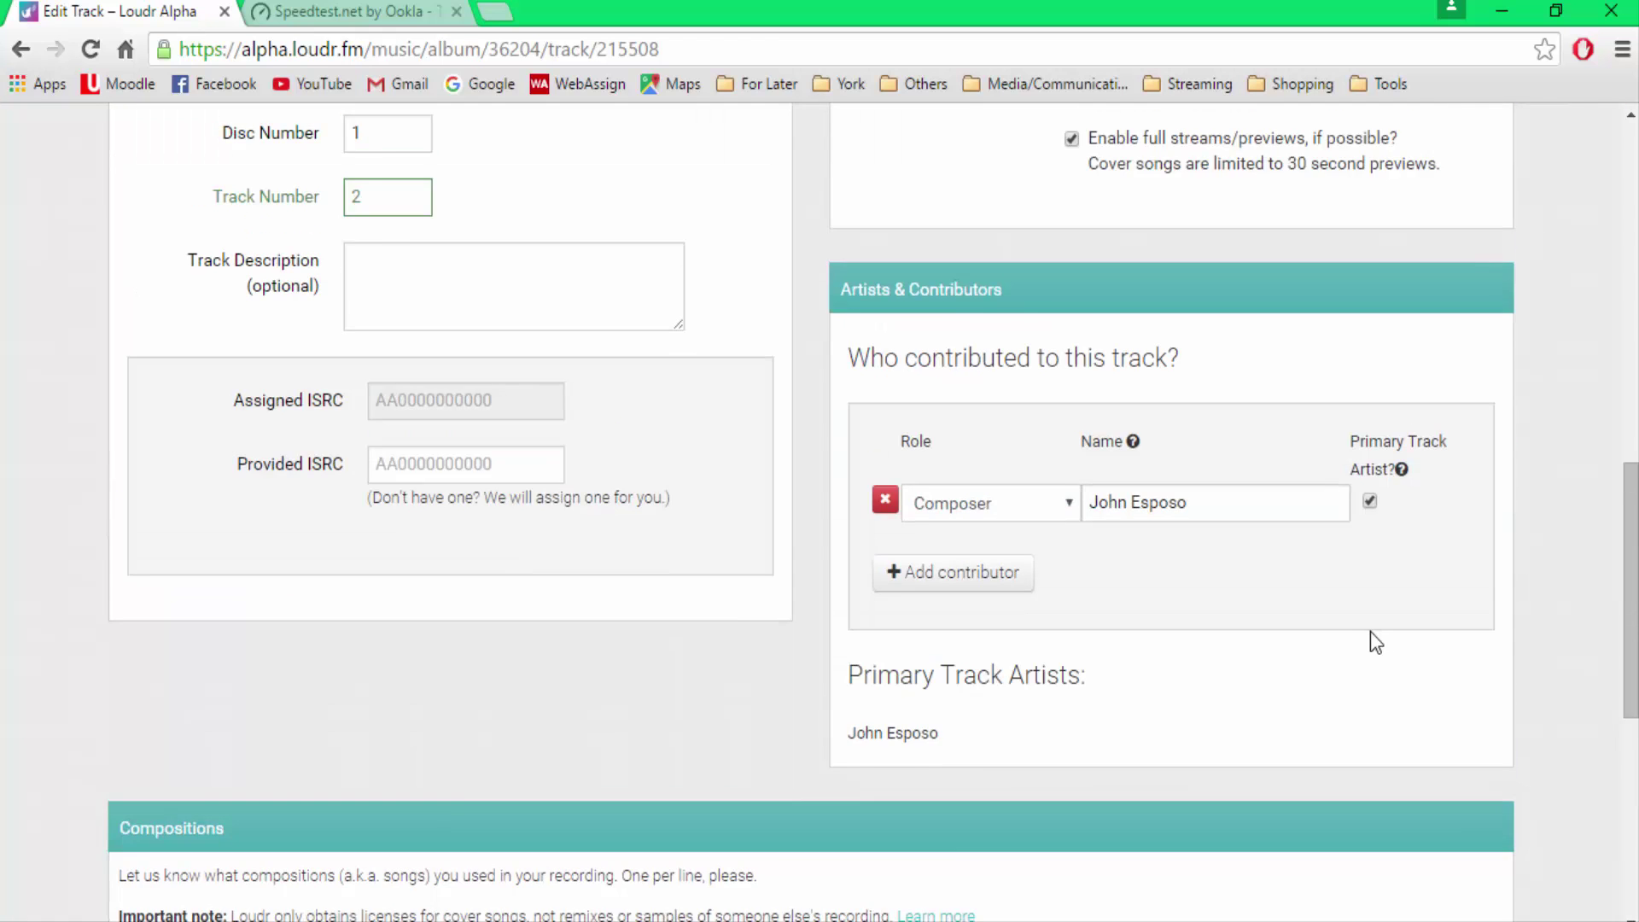
# Step: Save the track info for Somewhere We've Never Been and continue from the track list to the album review
pyautogui.scroll(-10, 1370, 631)
pyautogui.click(1451, 589)
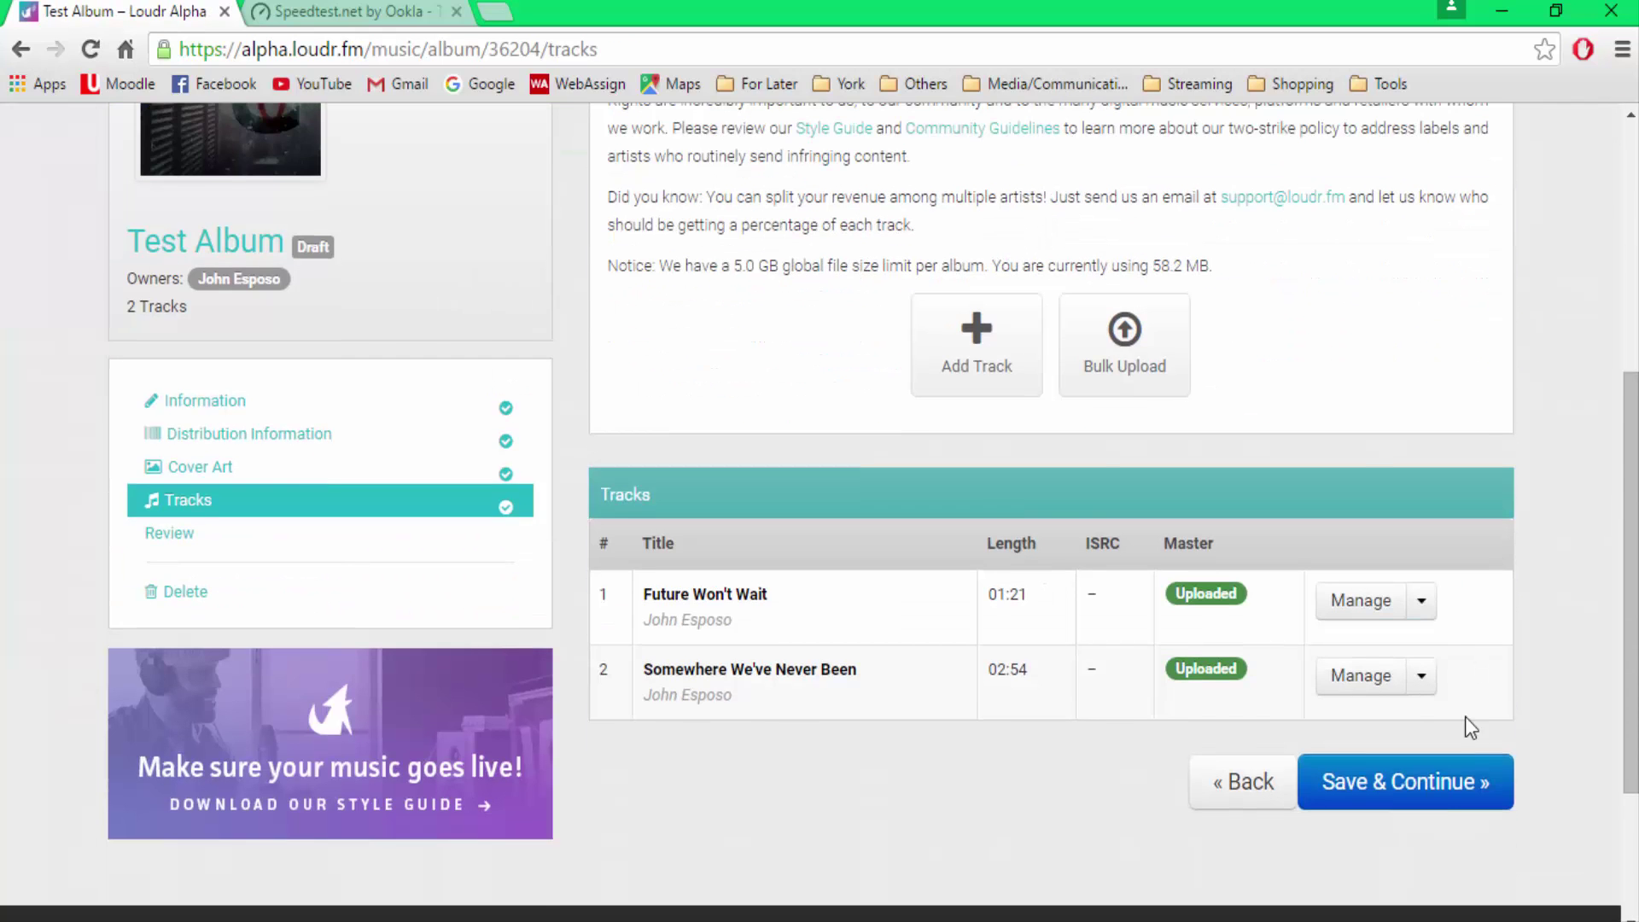
pyautogui.click(1477, 781)
# Step: Go through the Loudr Music Services Agreement on the album's review page down to its end
pyautogui.scroll(-10, 1336, 627)
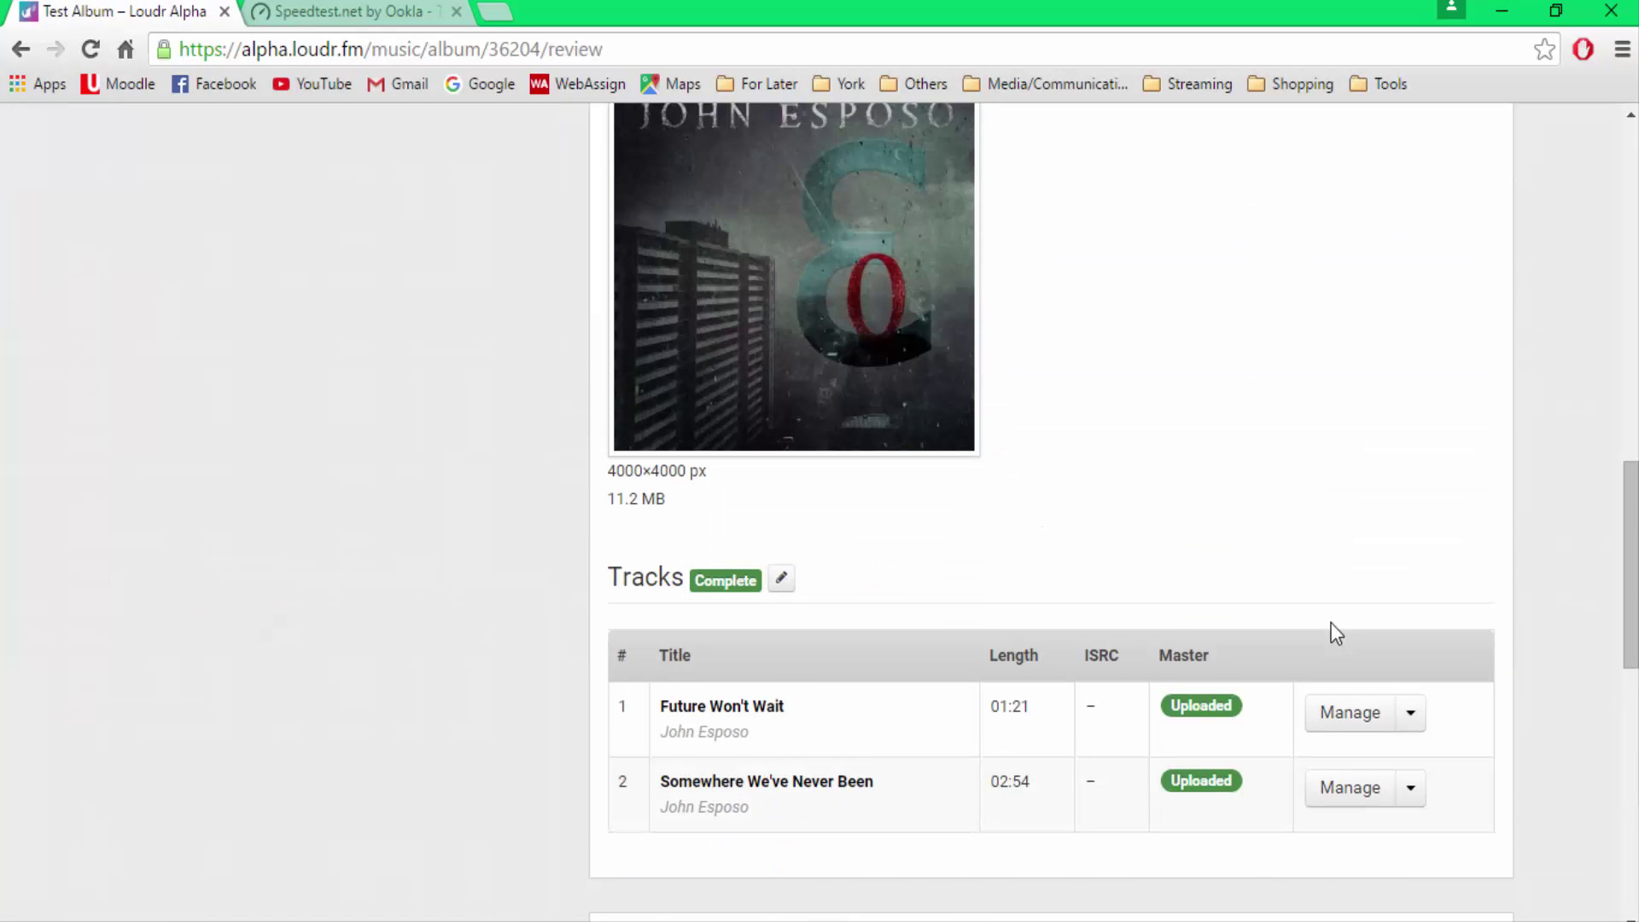
pyautogui.scroll(-10, 1330, 622)
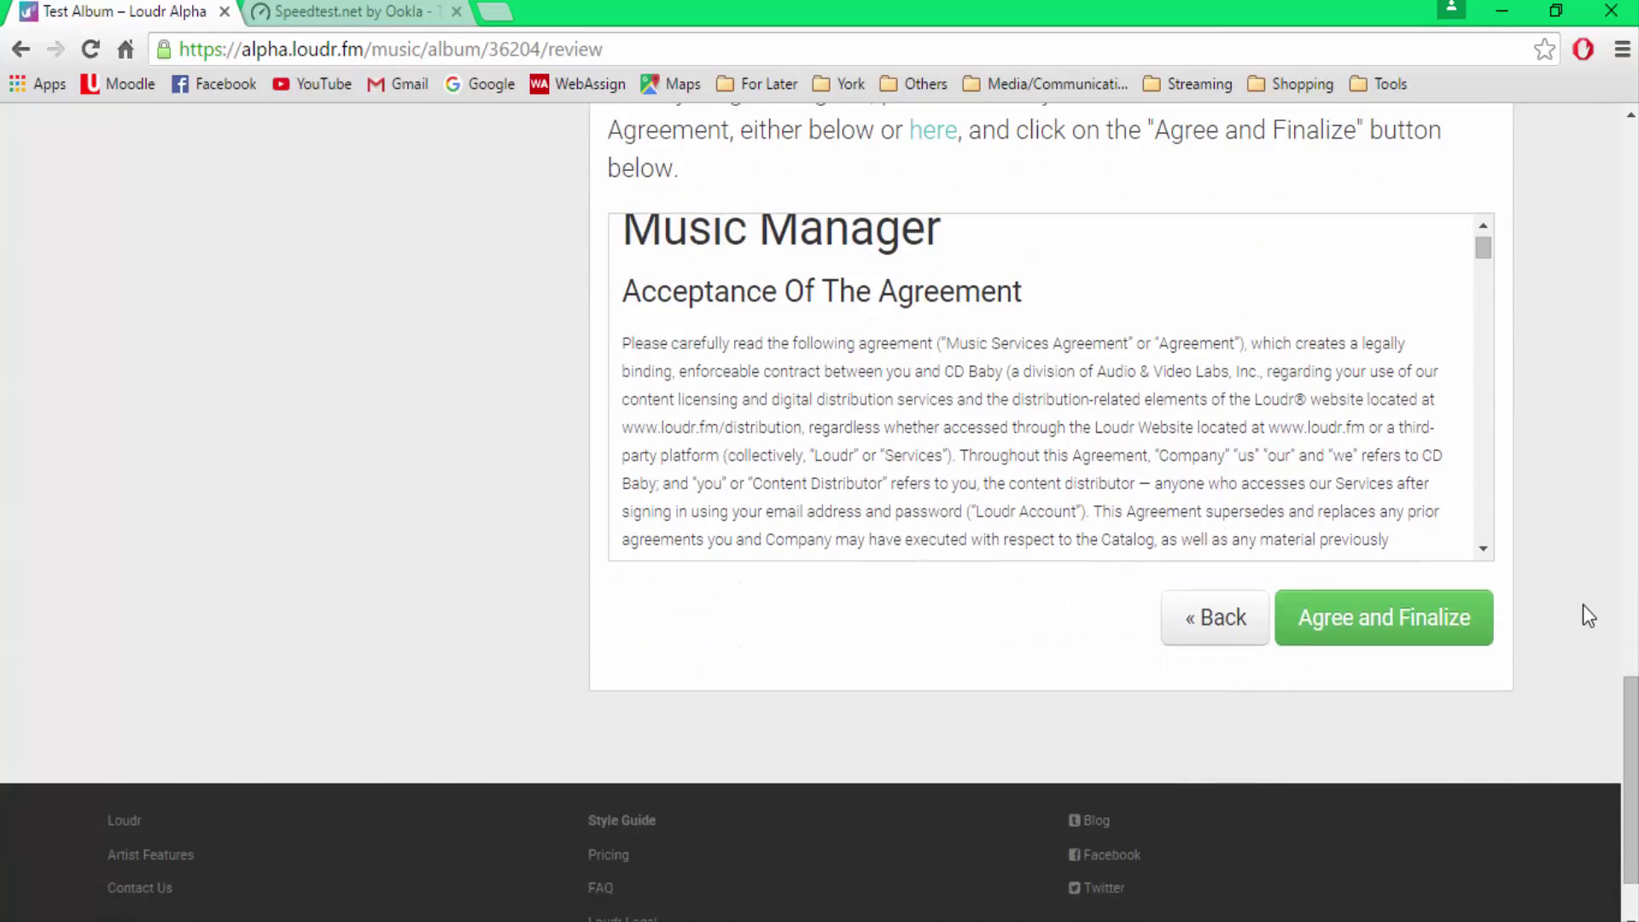
pyautogui.scroll(2, 1582, 604)
pyautogui.moveTo(1483, 379); pyautogui.dragTo(1495, 672)
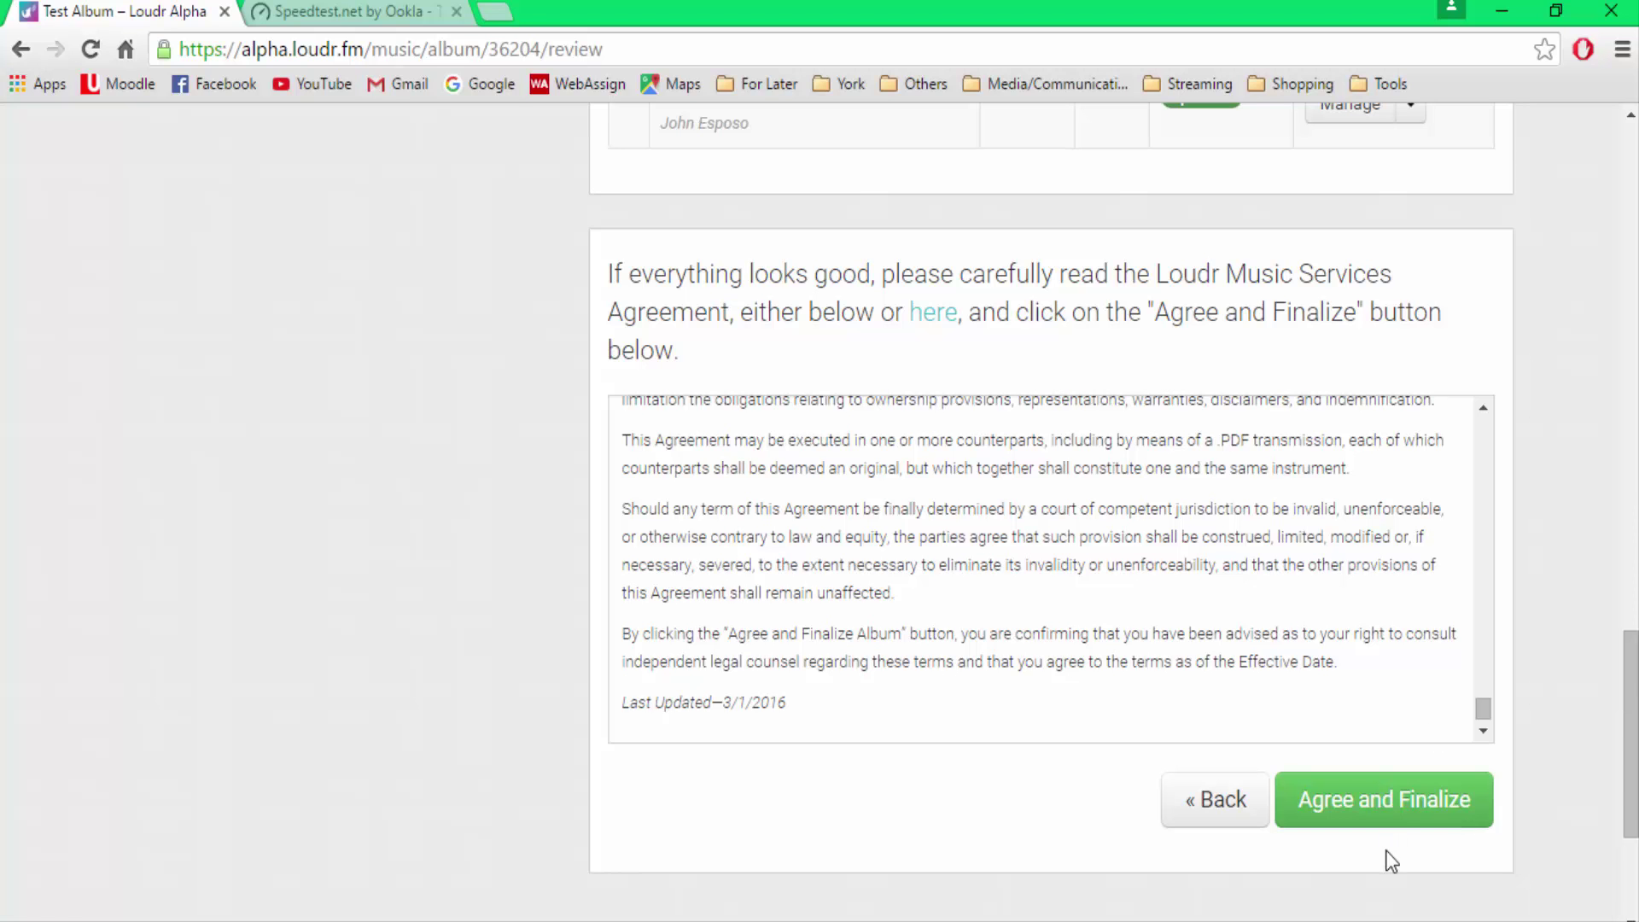
# Step: Examine Test Album's review page, covering its status, info, distribution, art and tracks sections
pyautogui.scroll(20, 1617, 801)
pyautogui.scroll(3, 1473, 775)
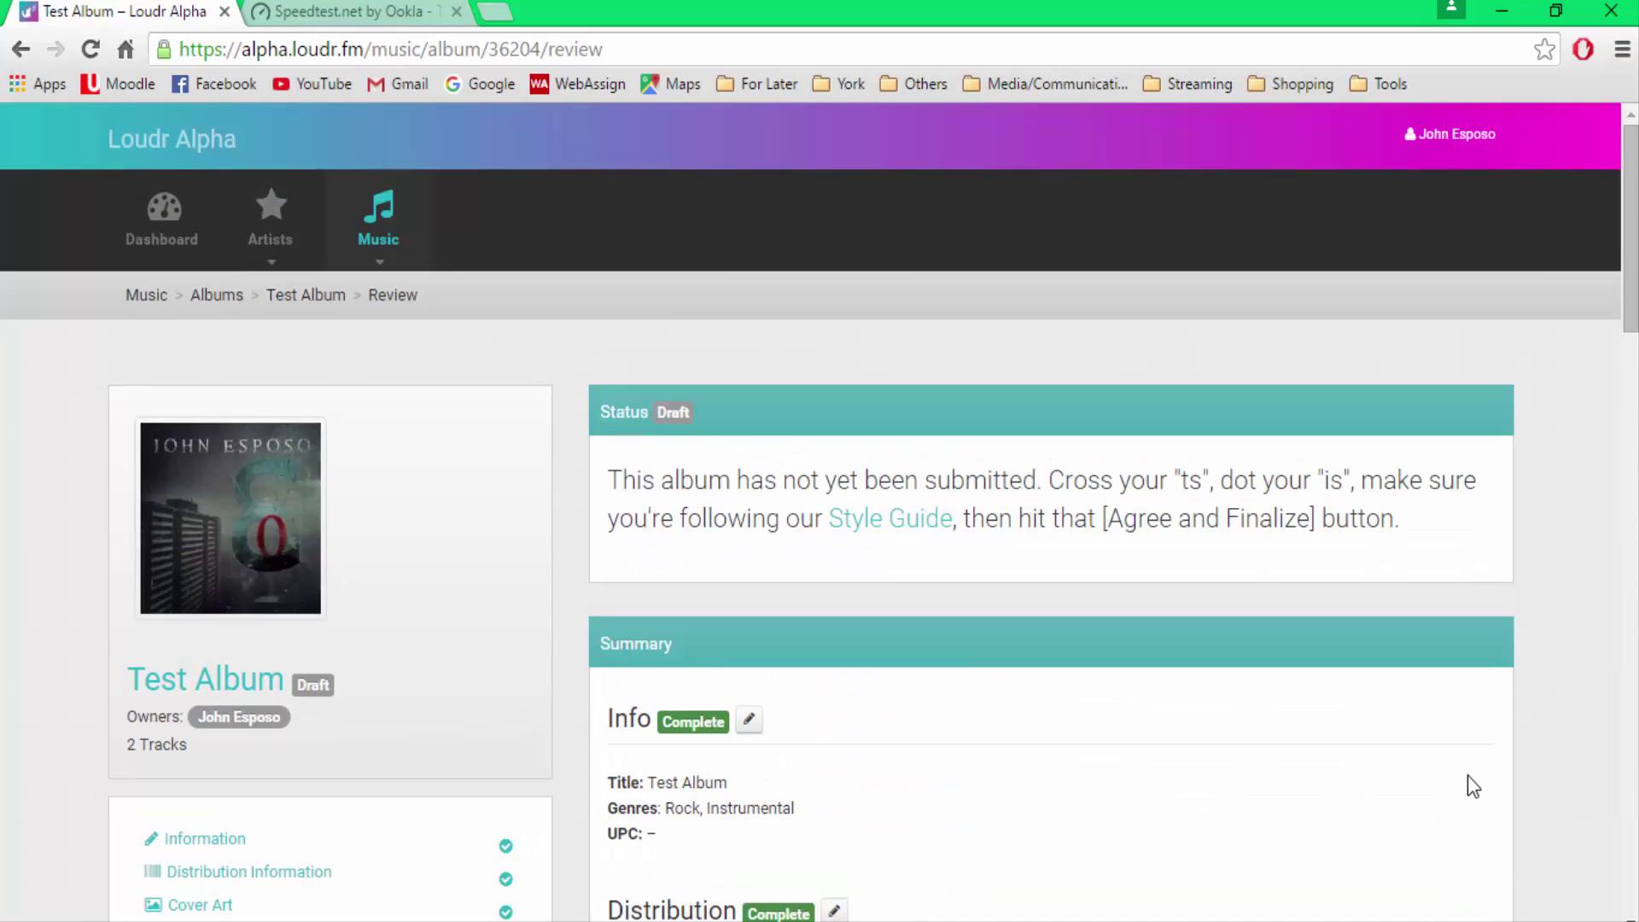
pyautogui.scroll(-20, 1468, 776)
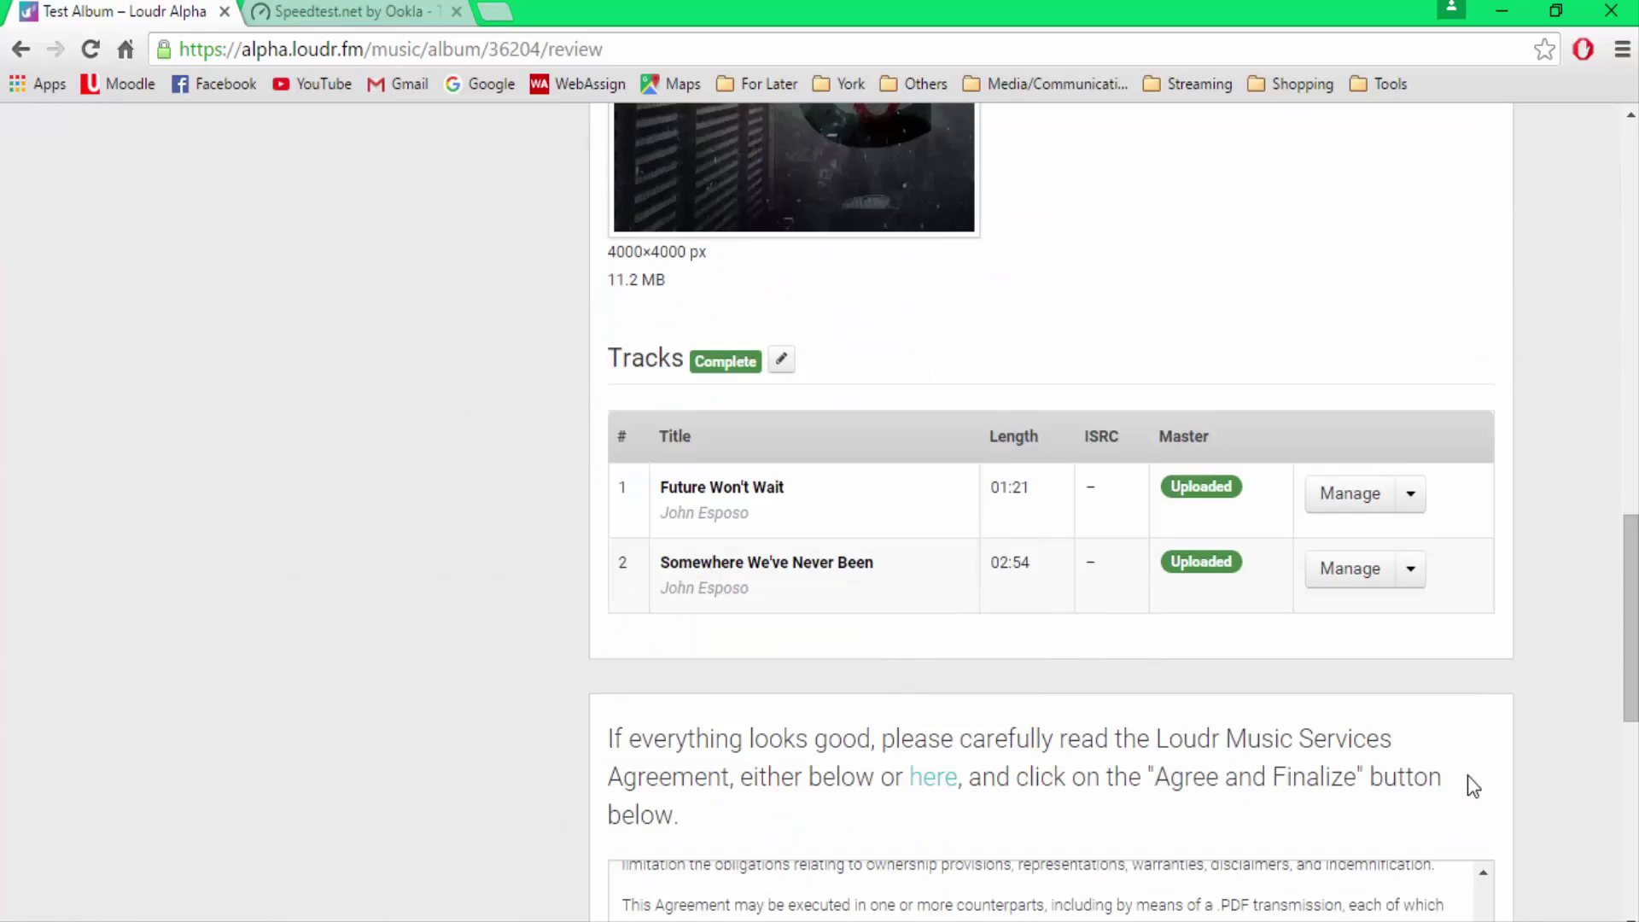
pyautogui.scroll(12, 1467, 780)
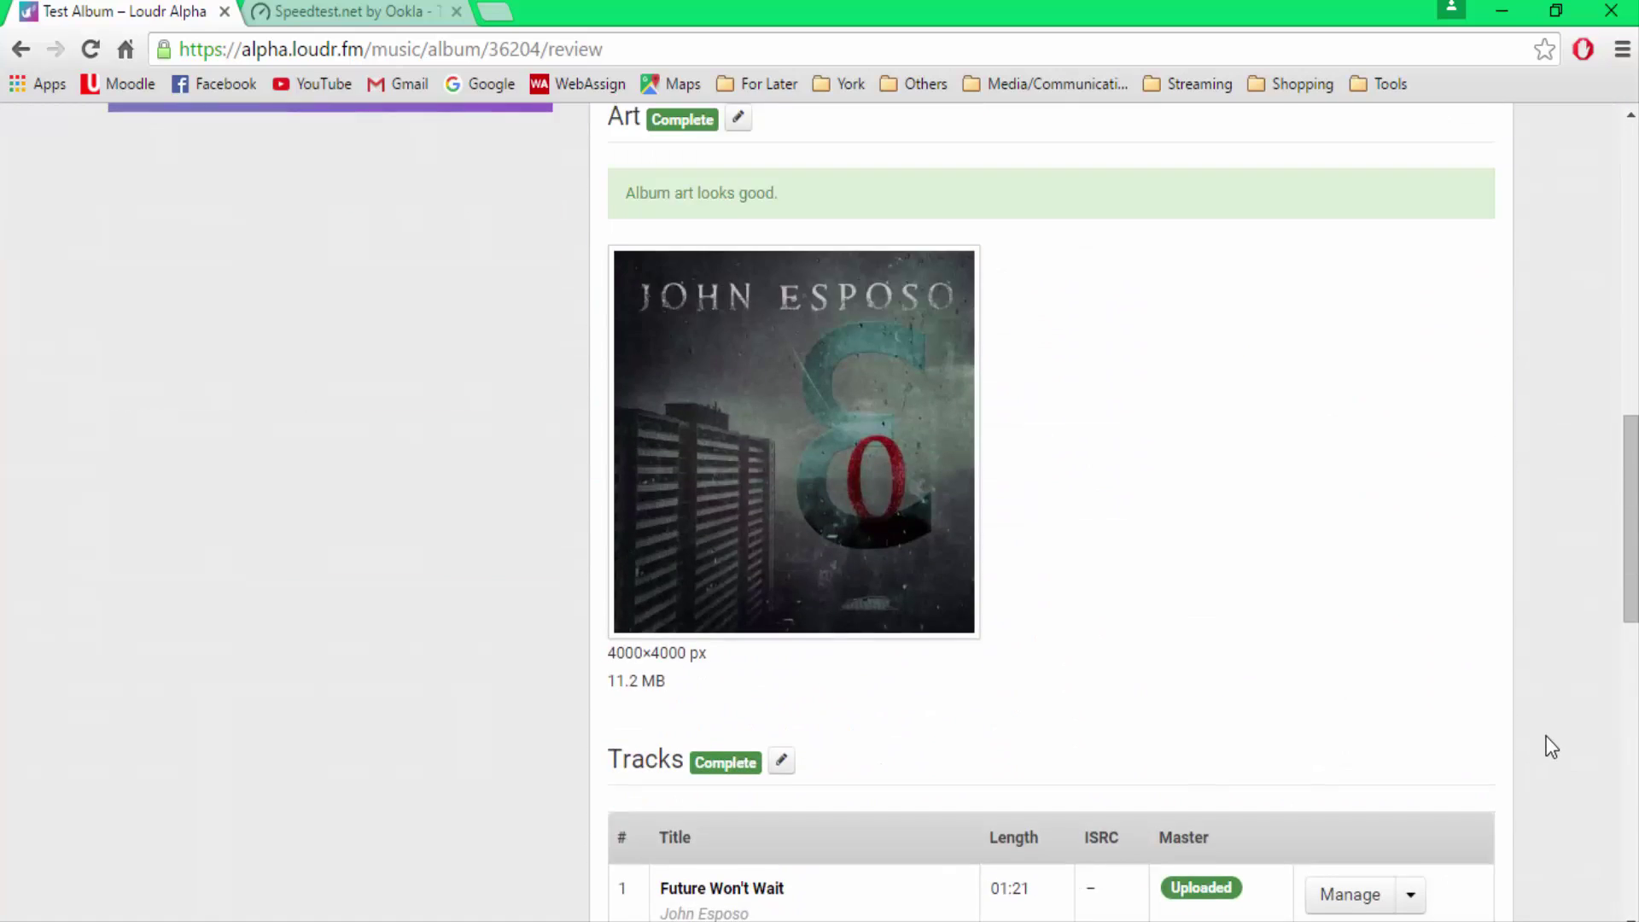
pyautogui.scroll(-5, 1545, 736)
pyautogui.scroll(15, 1545, 736)
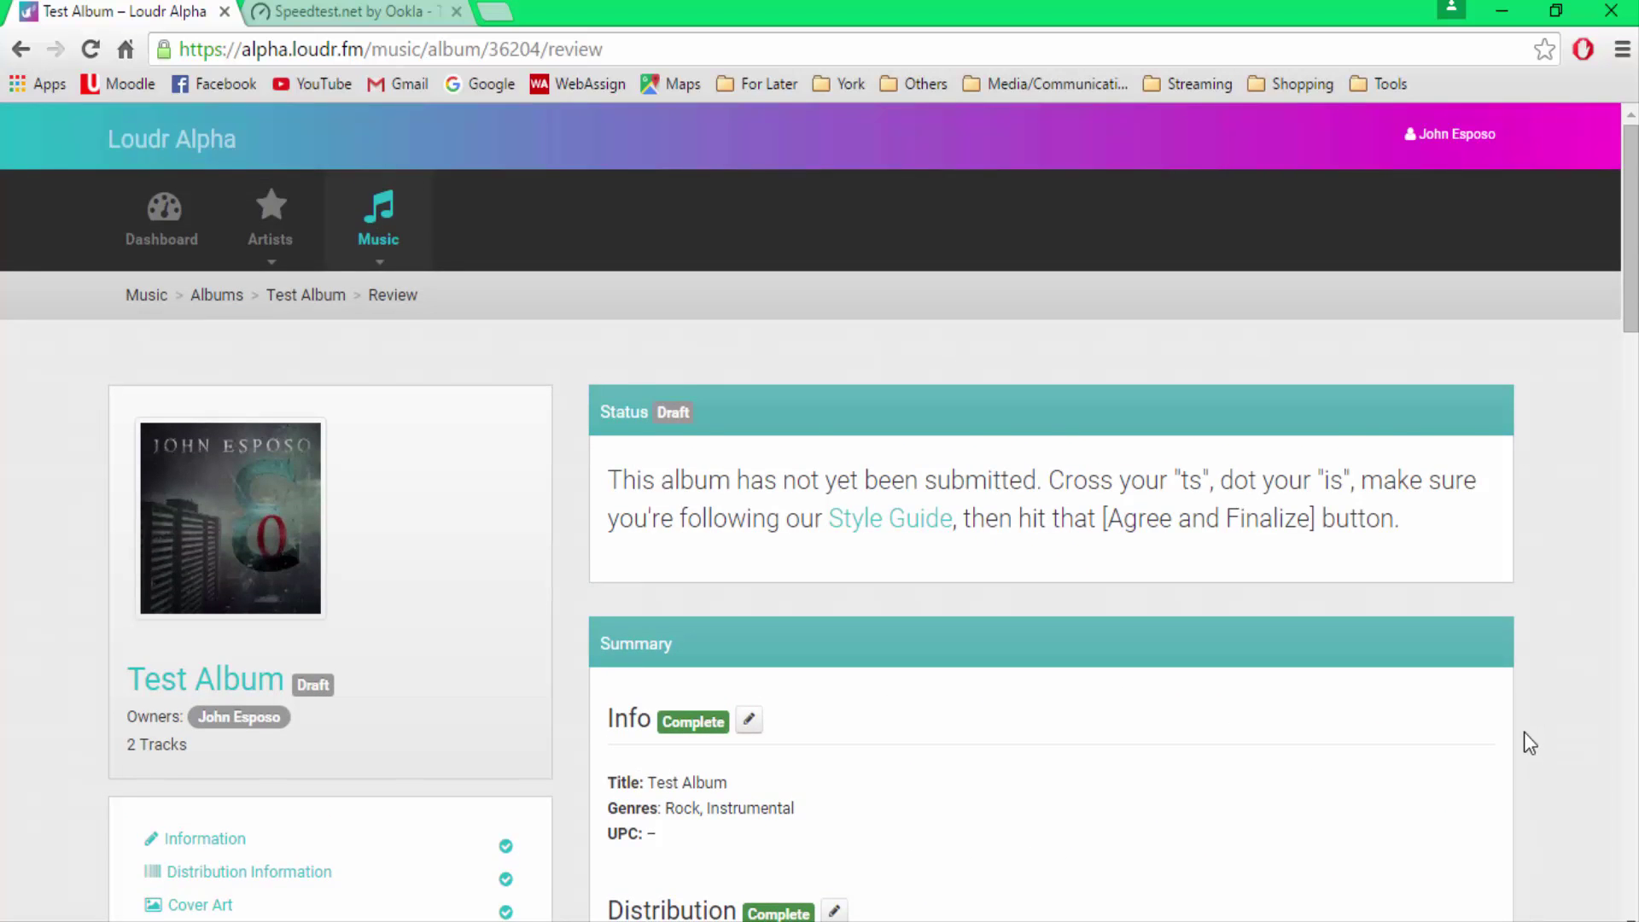
pyautogui.scroll(-6, 1524, 731)
pyautogui.scroll(5, 1527, 734)
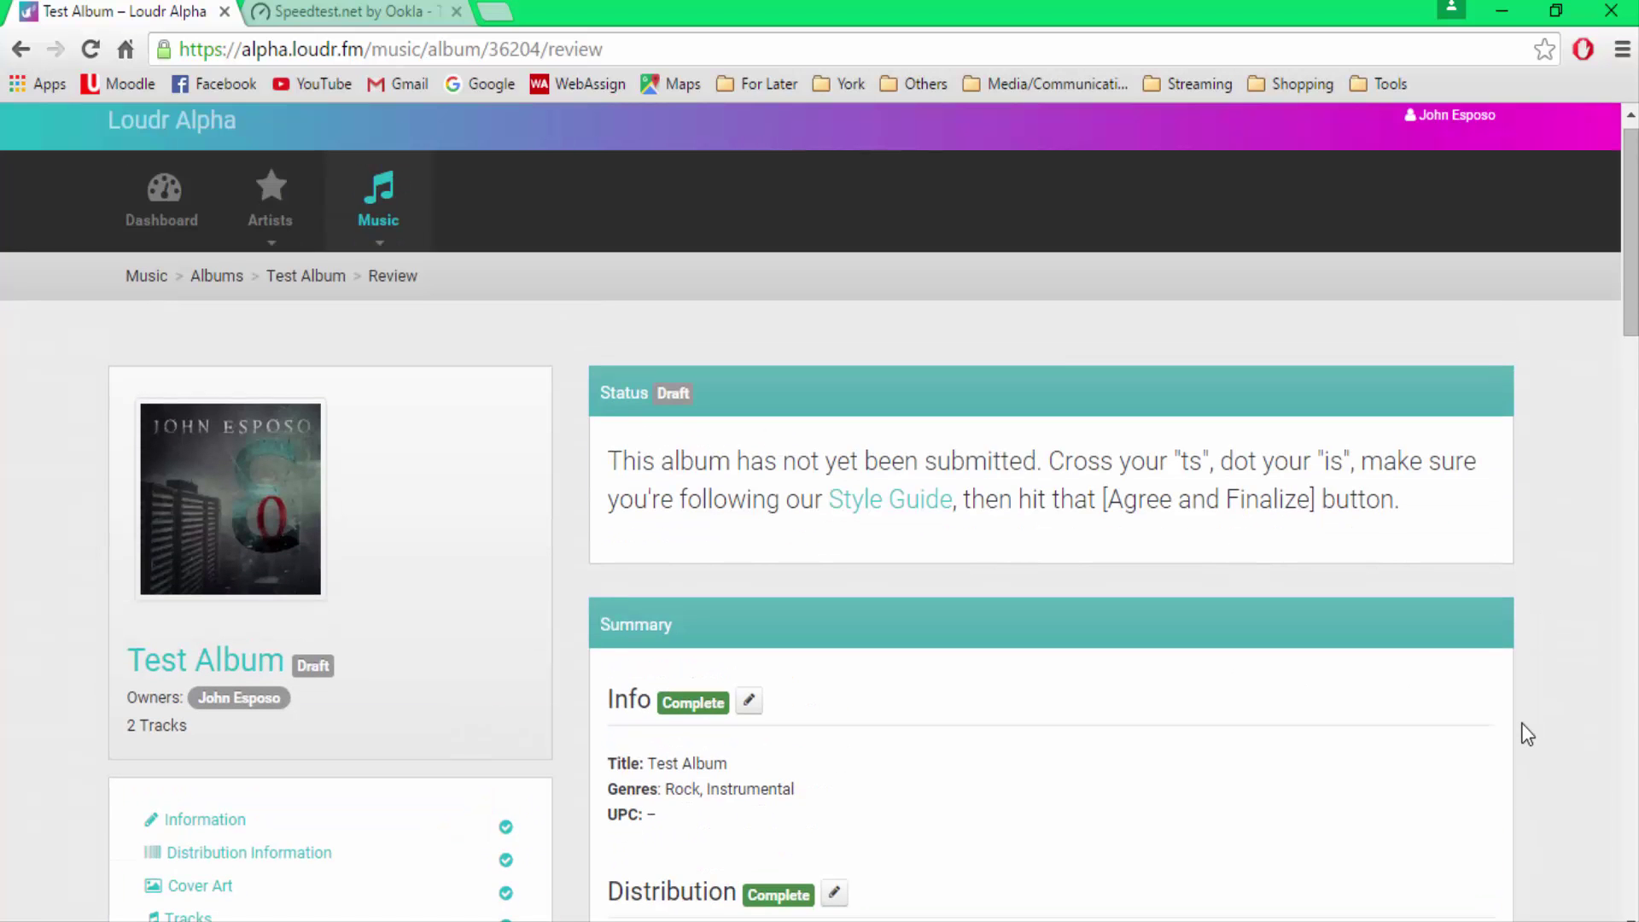
pyautogui.scroll(-8, 1527, 734)
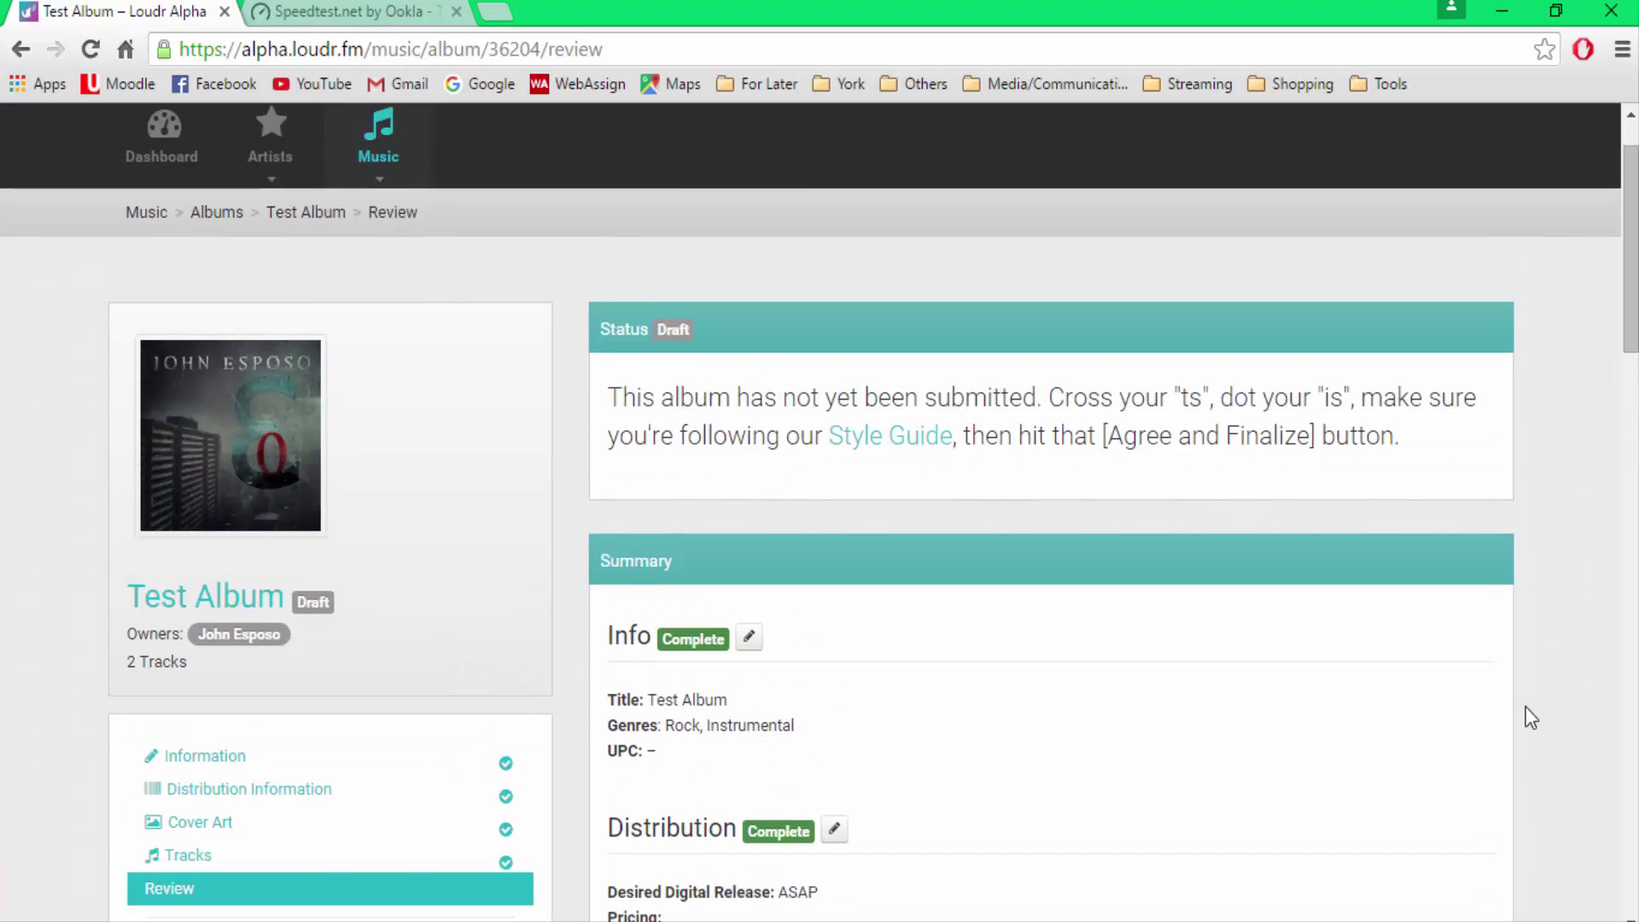
pyautogui.scroll(4, 1426, 706)
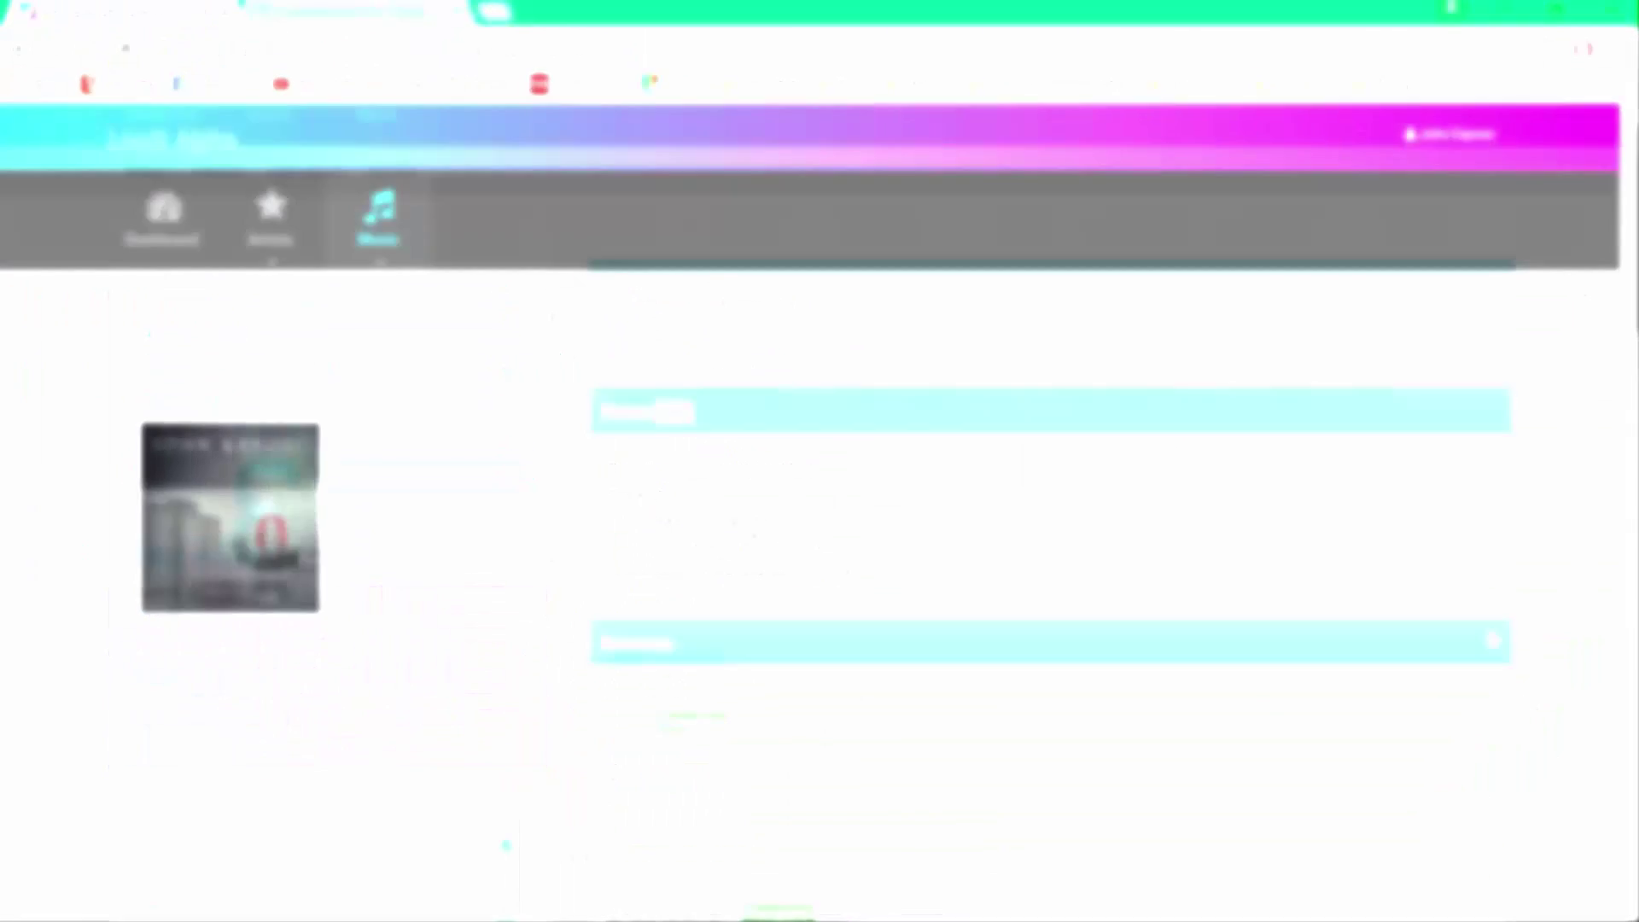